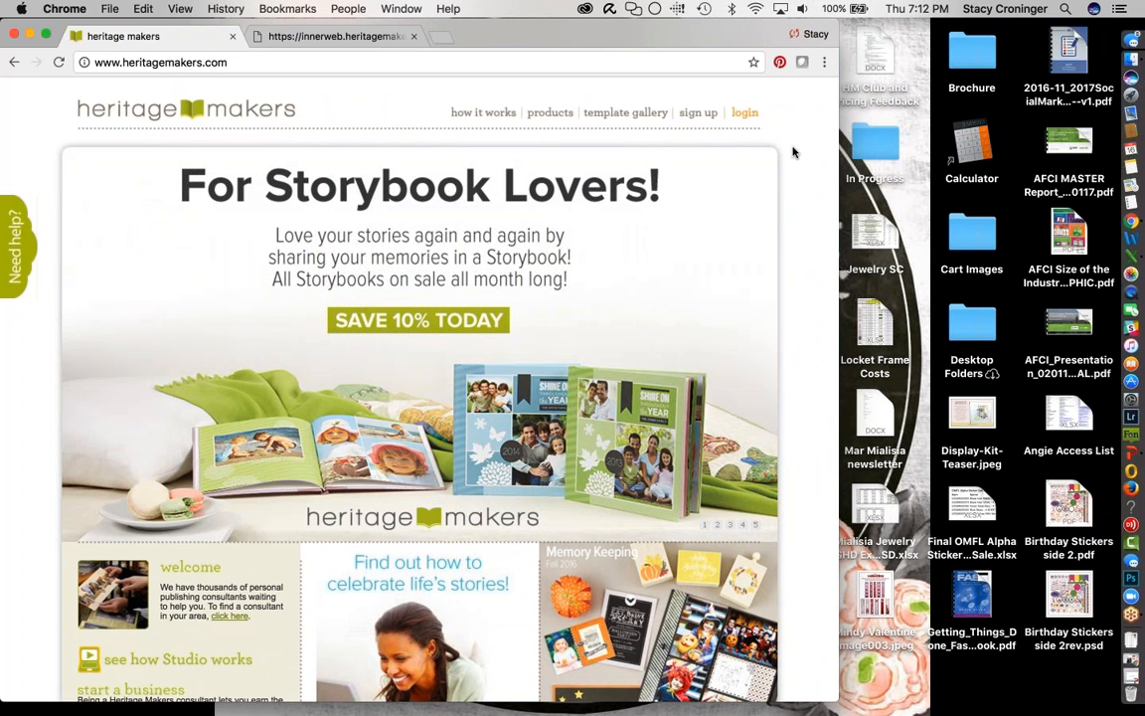
- Start the free account sign-up and enter first name, last name and the suggested e-mail address
click(696, 115)
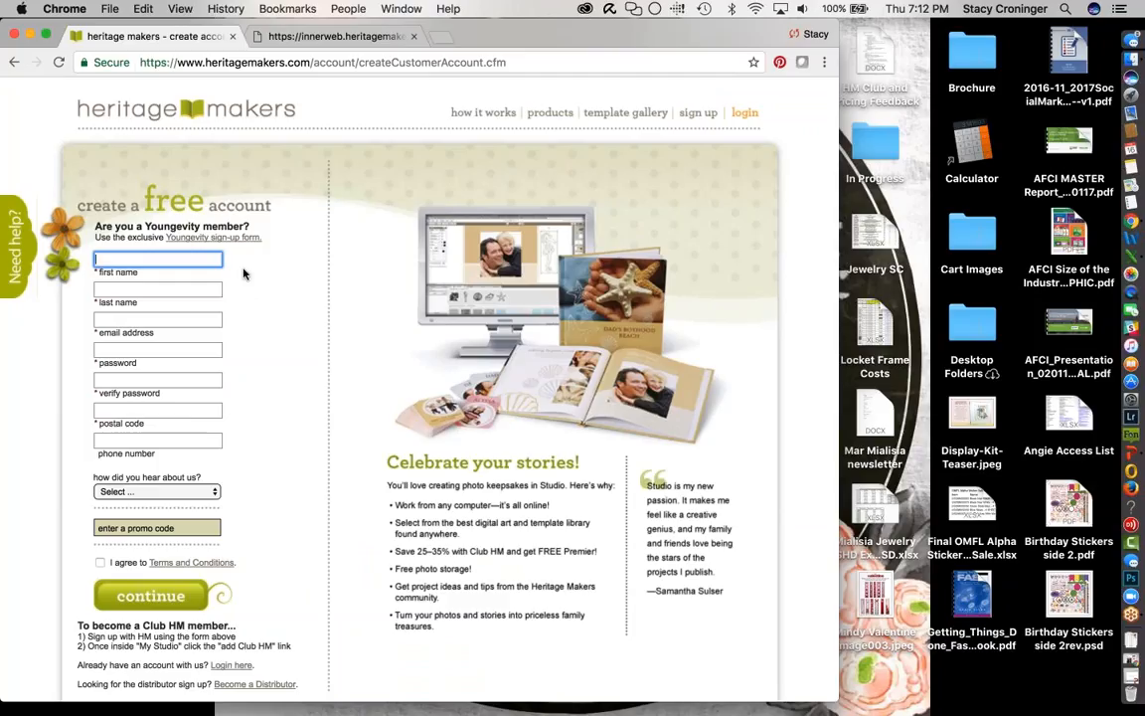
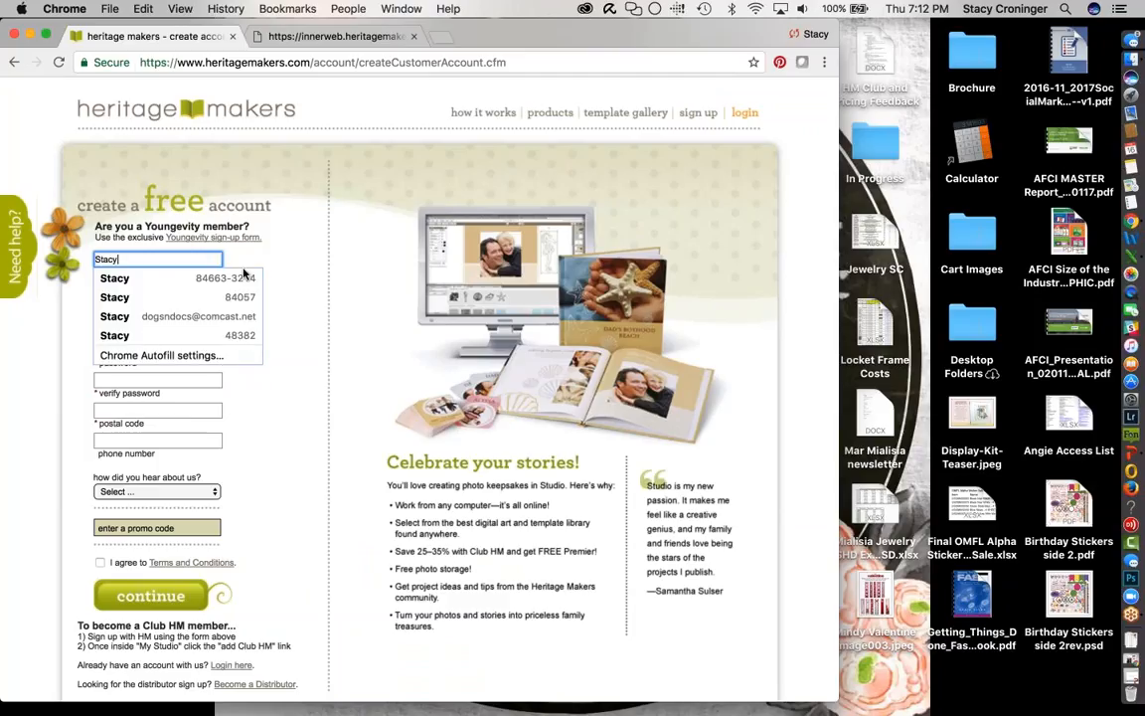
key(Tab)
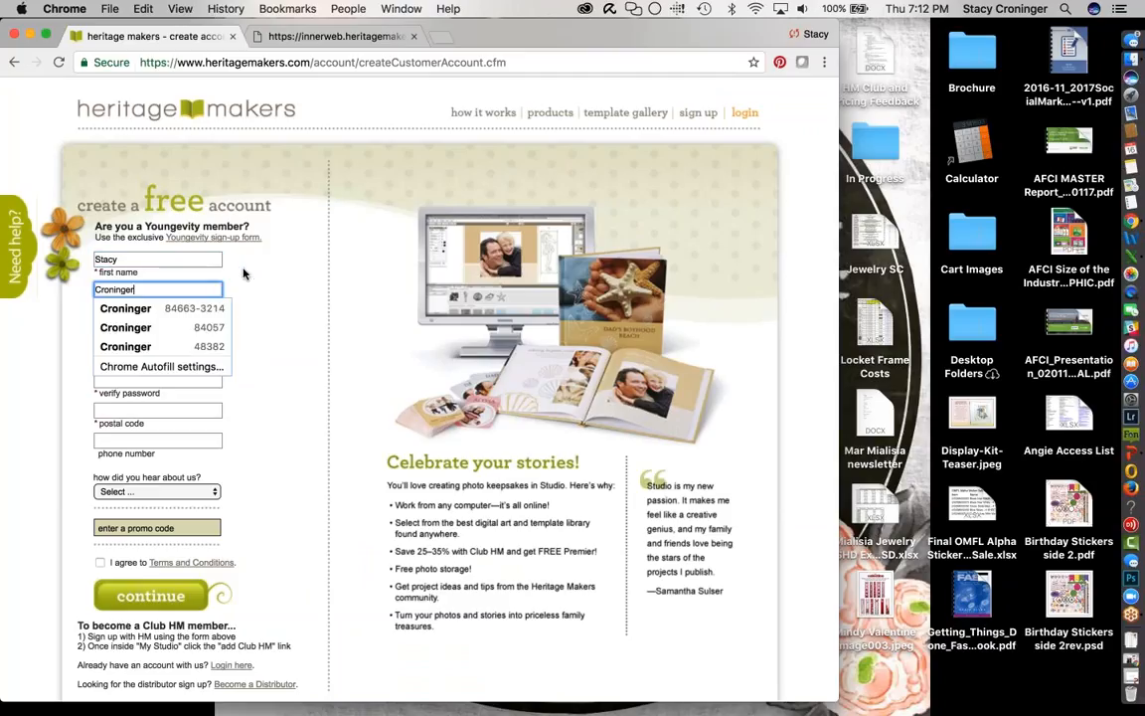
key(Tab)
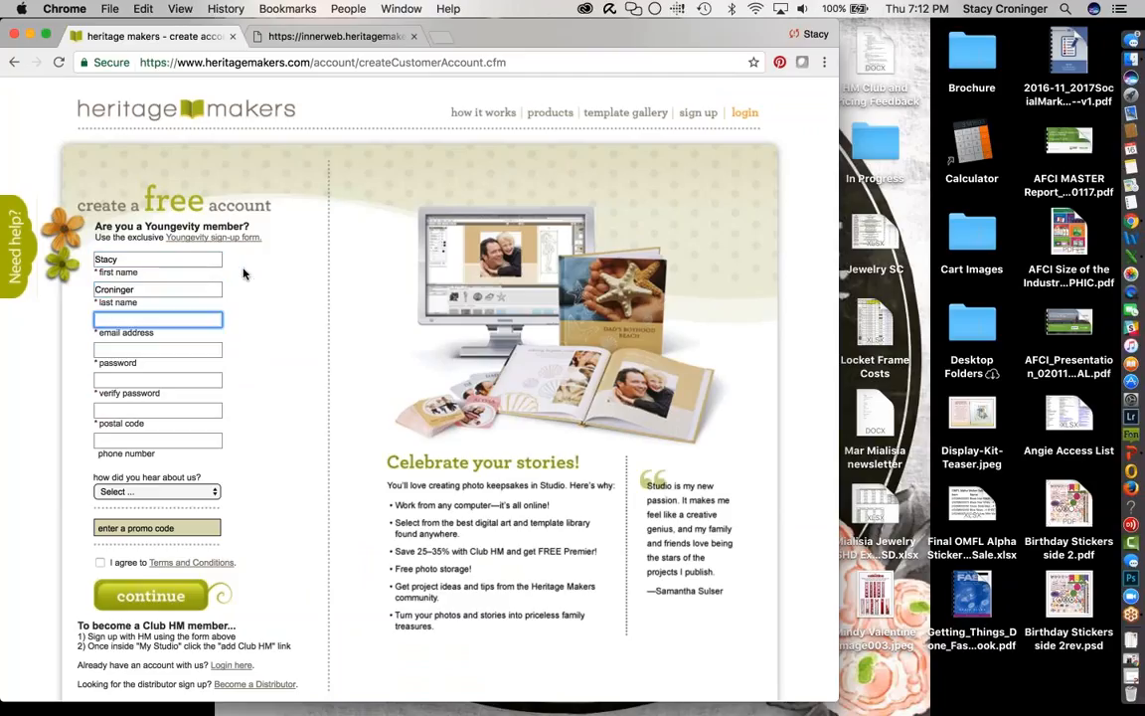
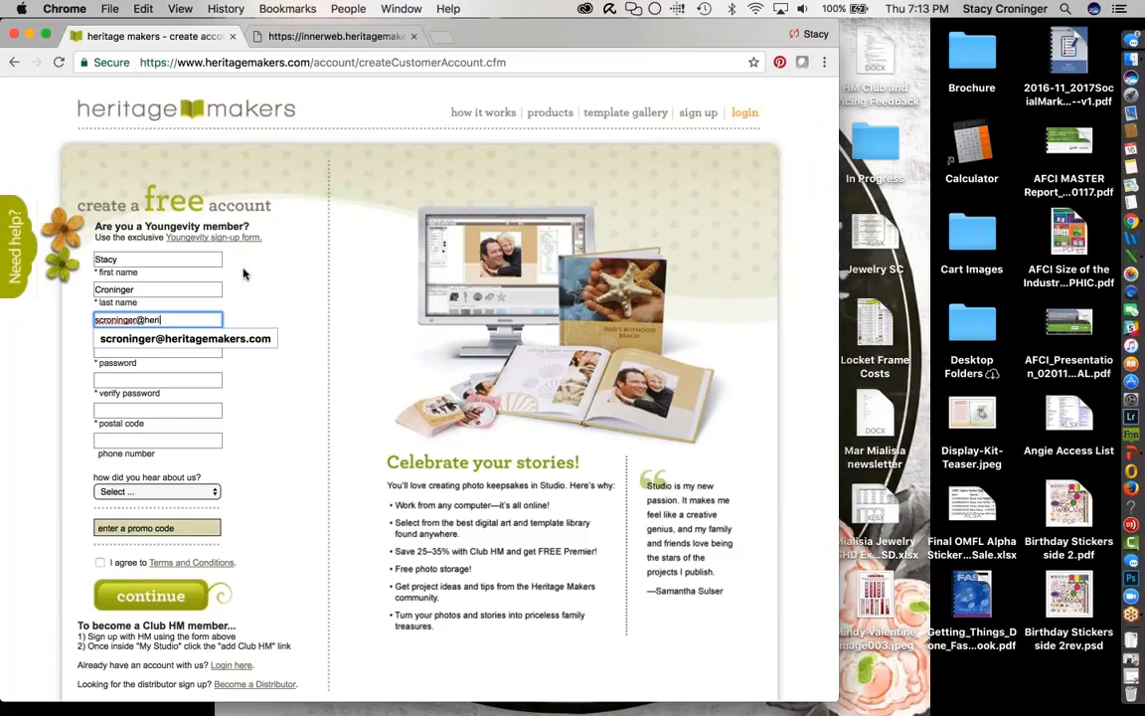
click(185, 338)
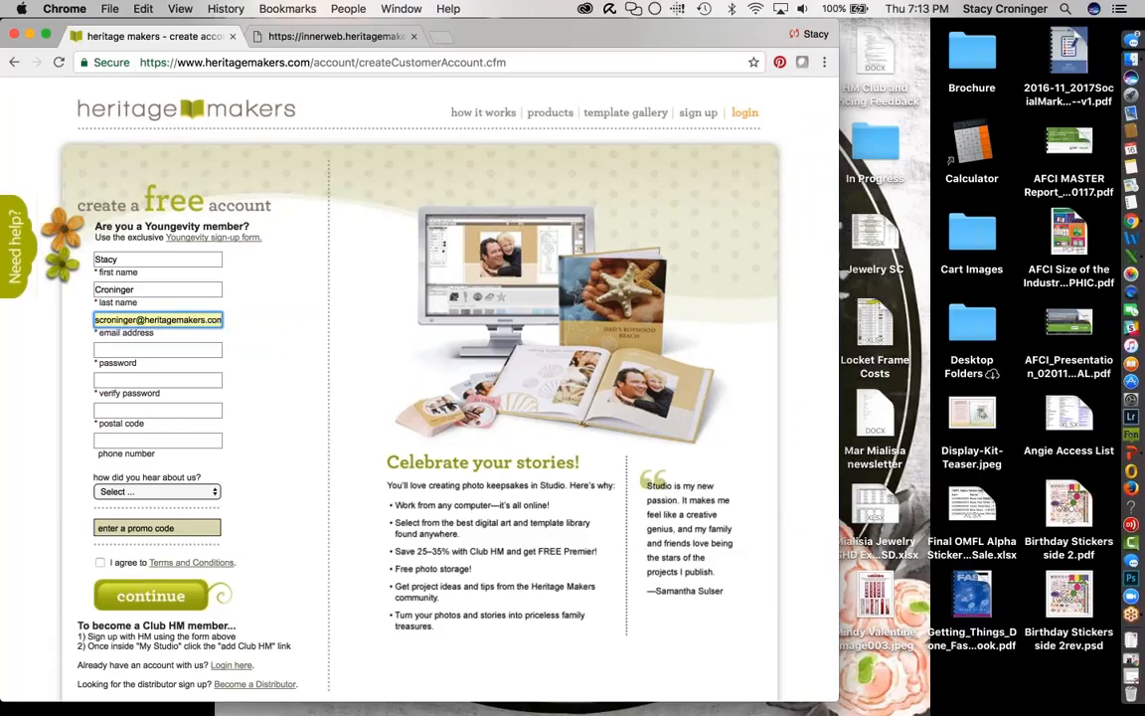
- Enter the account password, its confirmation and the postal code
click(161, 349)
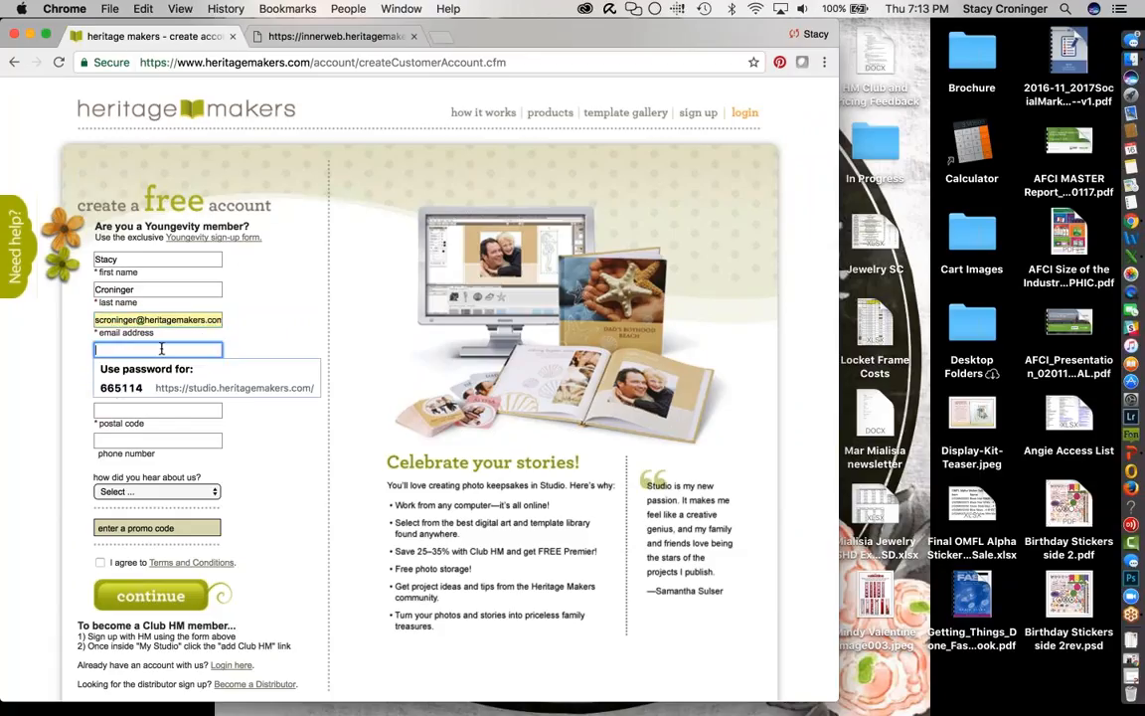
text(********)
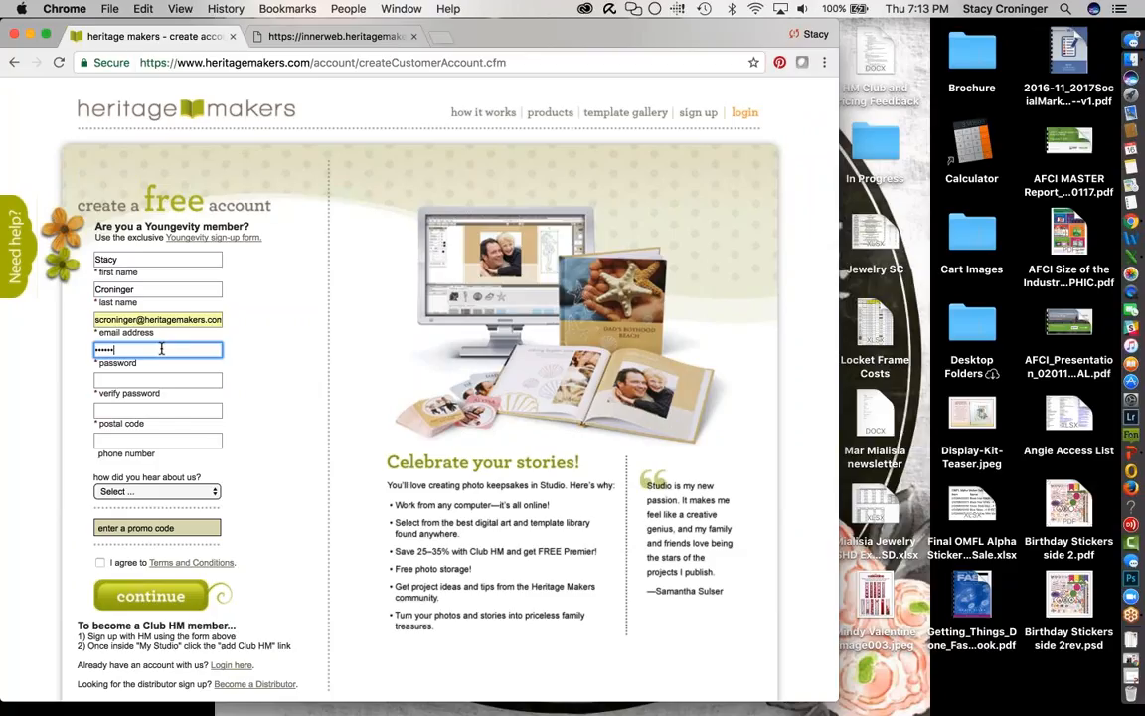
key(Tab)
text(*******)
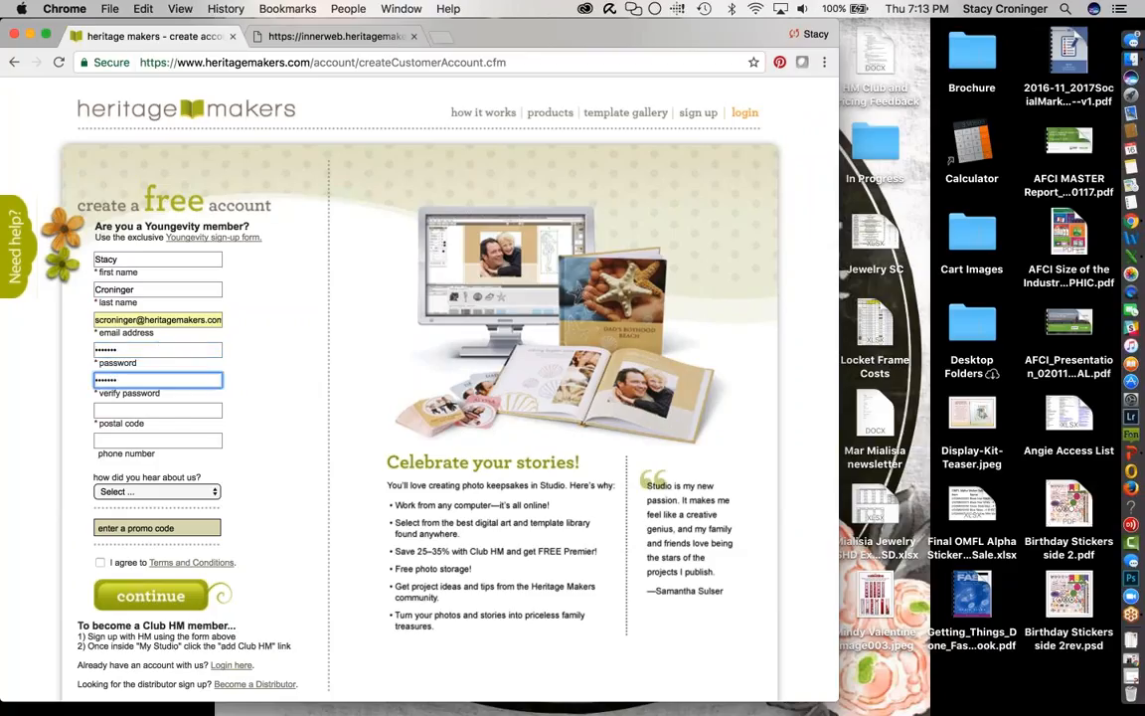
click(153, 411)
text(8)
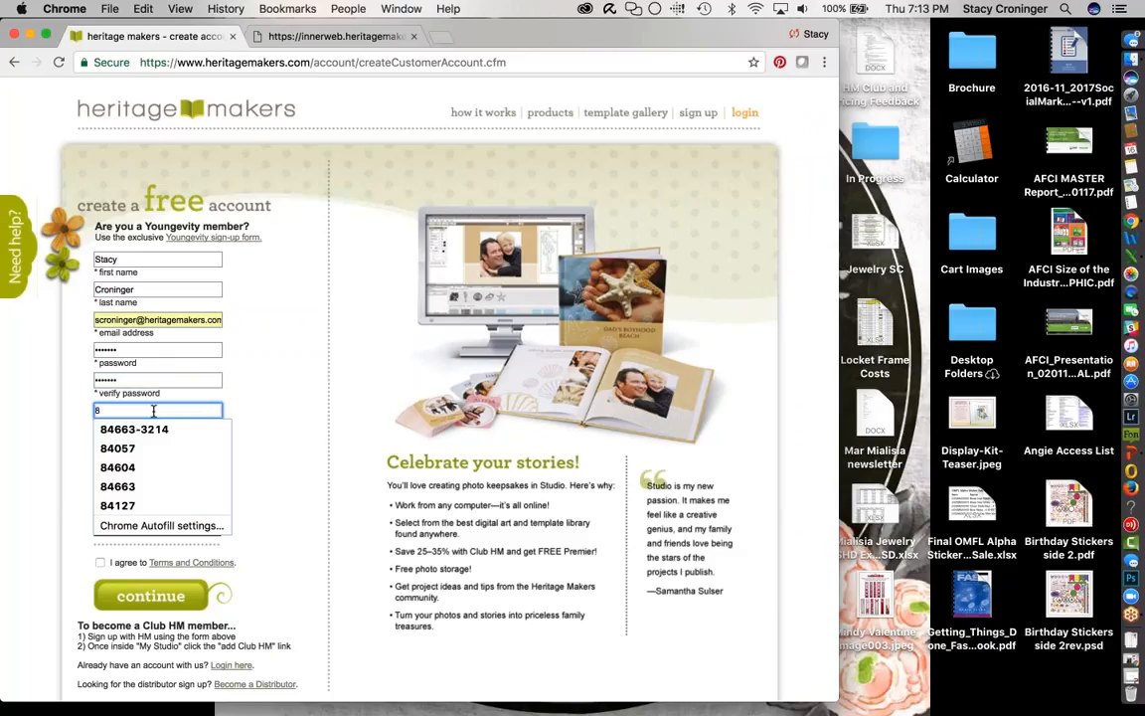
text(4663)
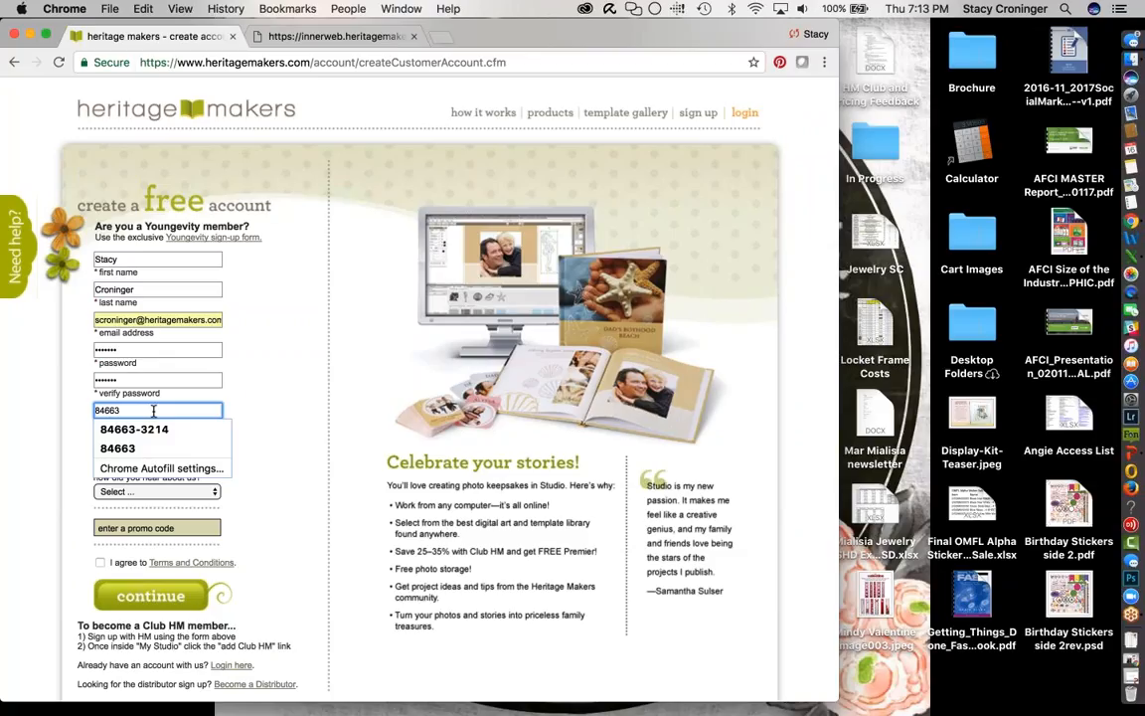
key(Tab)
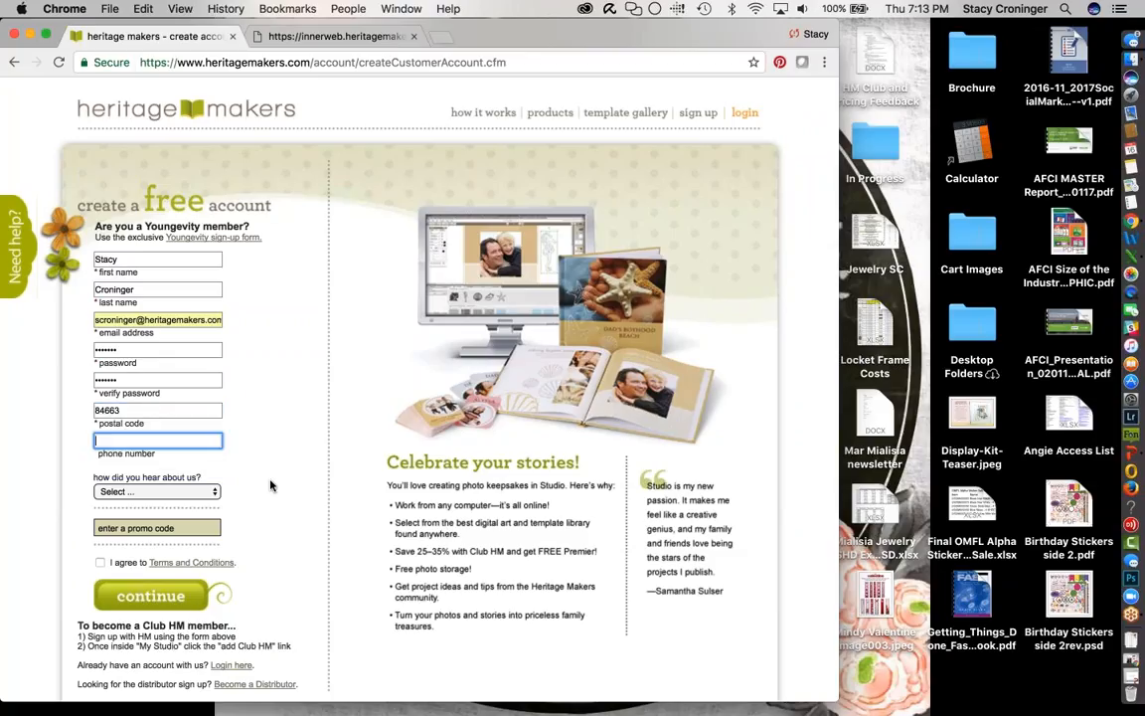
click(200, 491)
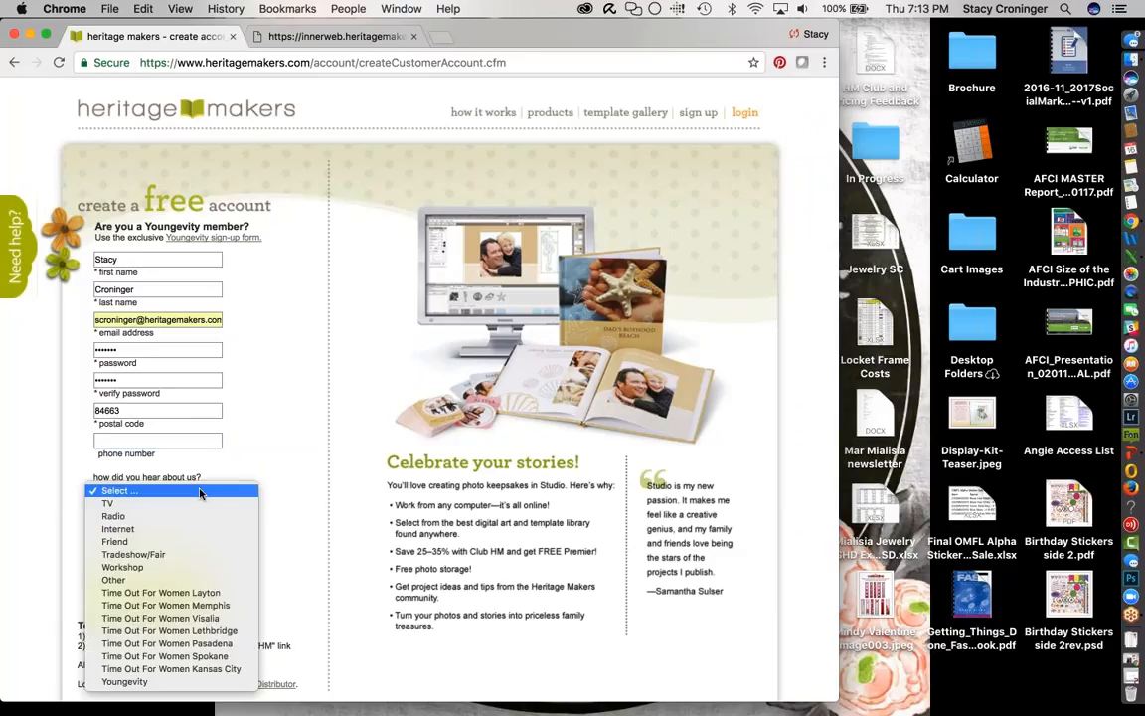
- Pick Friend as the referral source, accept the Terms and Conditions, and continue
click(178, 545)
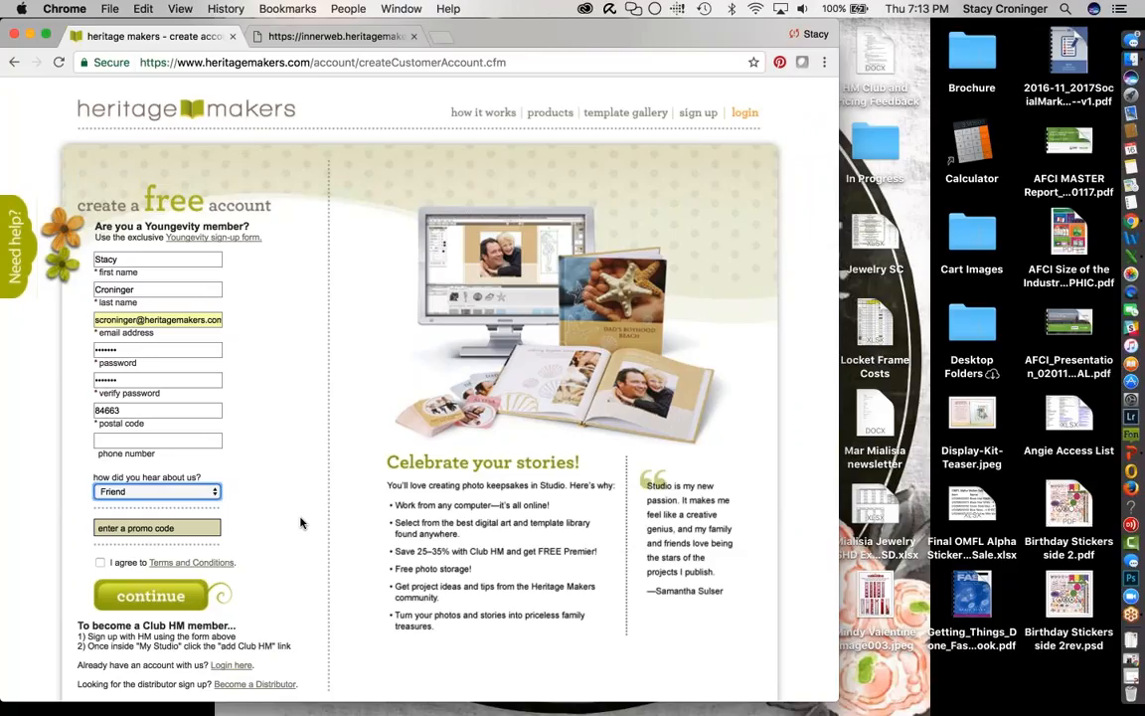
click(99, 563)
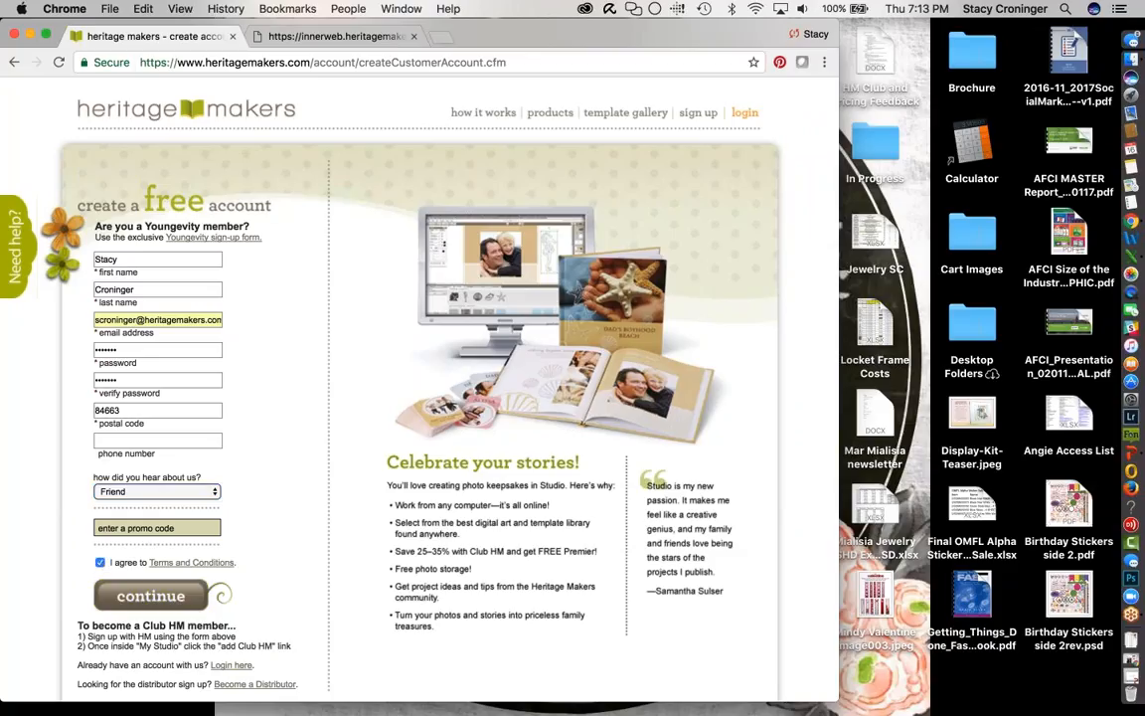
click(150, 595)
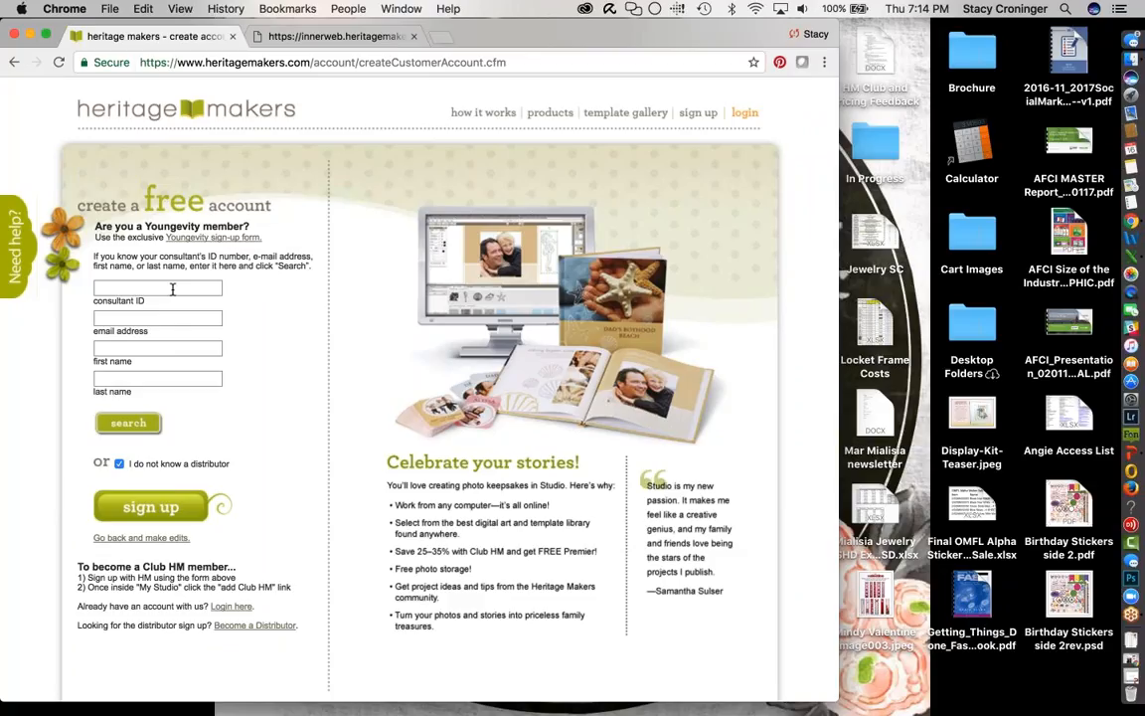
- Search for the referring consultant by first and last name, decline saving the password, and complete sign-up
click(124, 353)
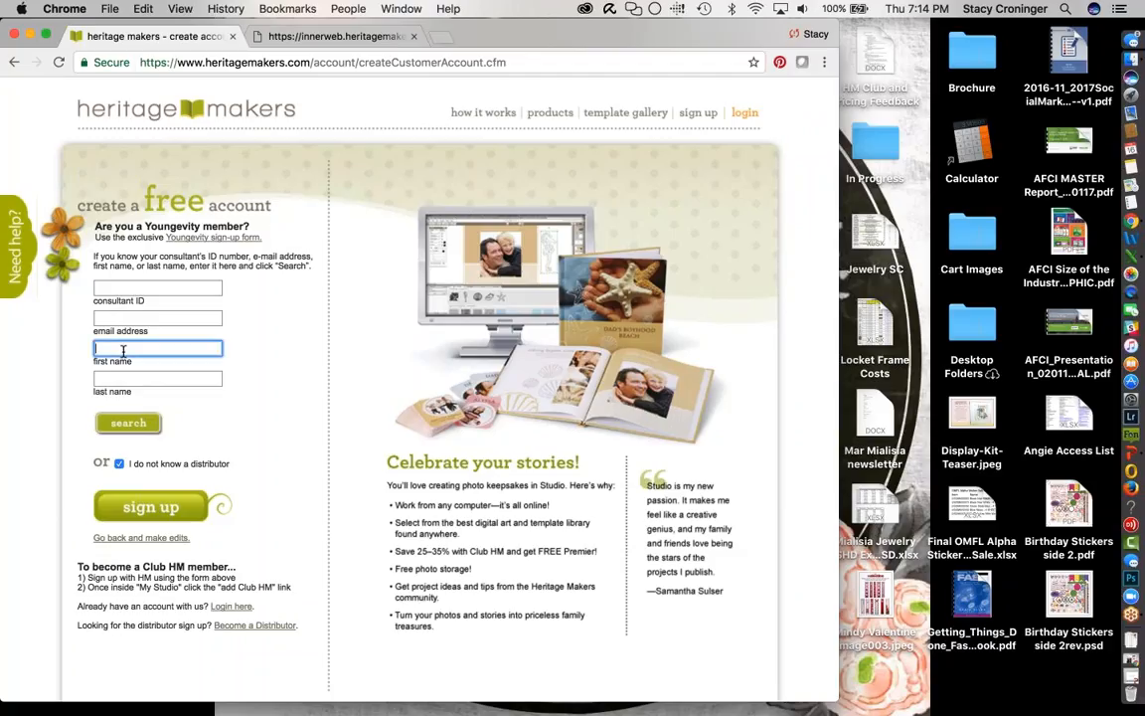
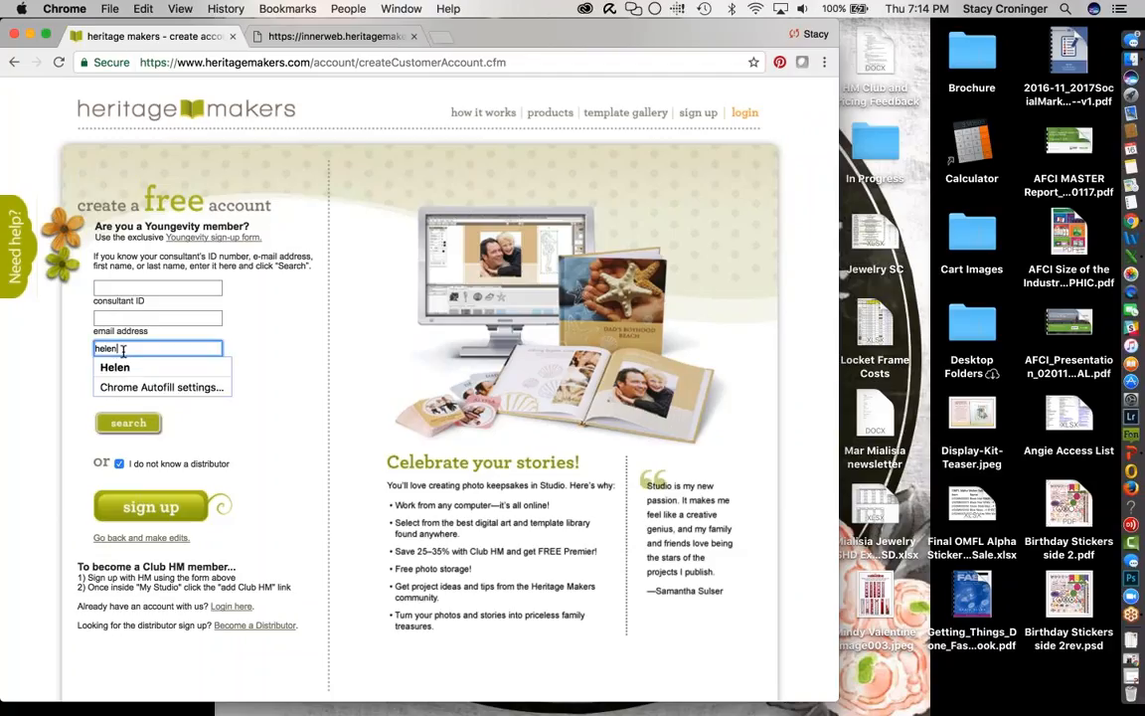
key(Tab)
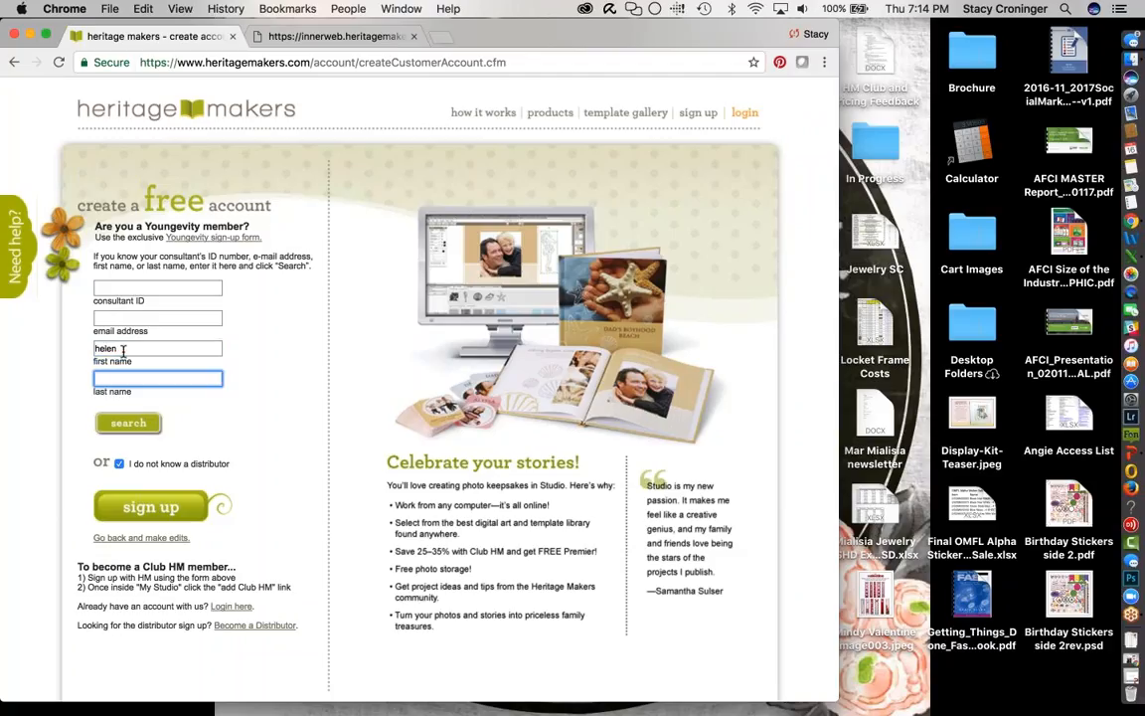
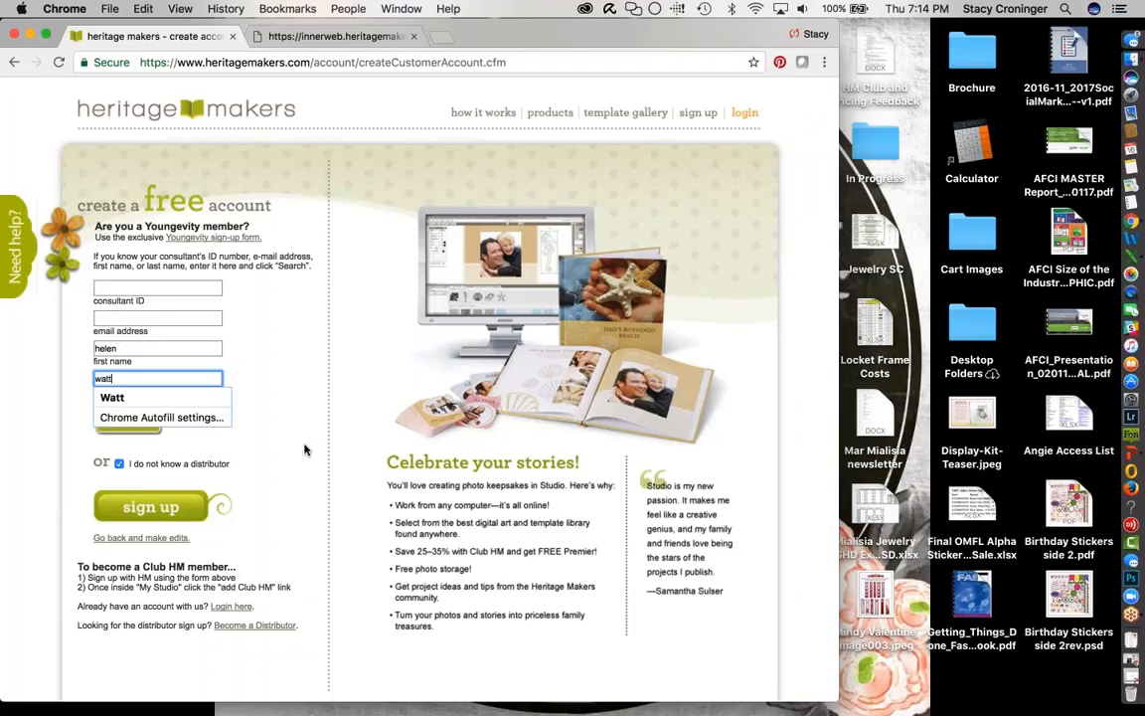
key(Return)
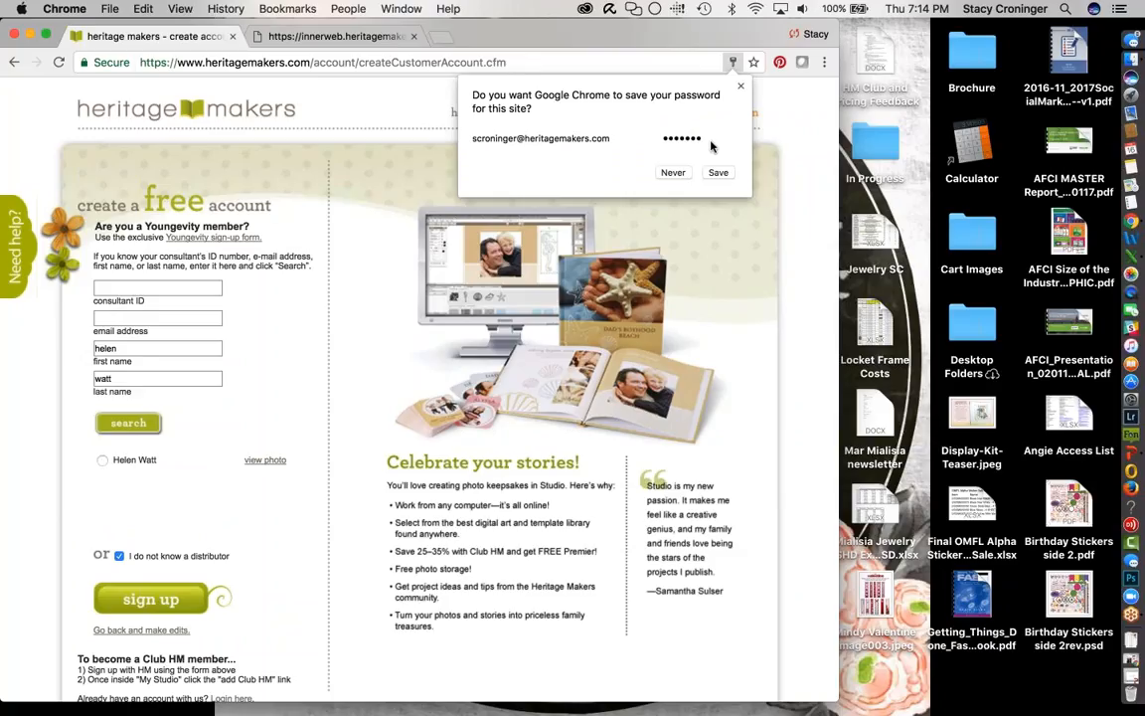
click(673, 172)
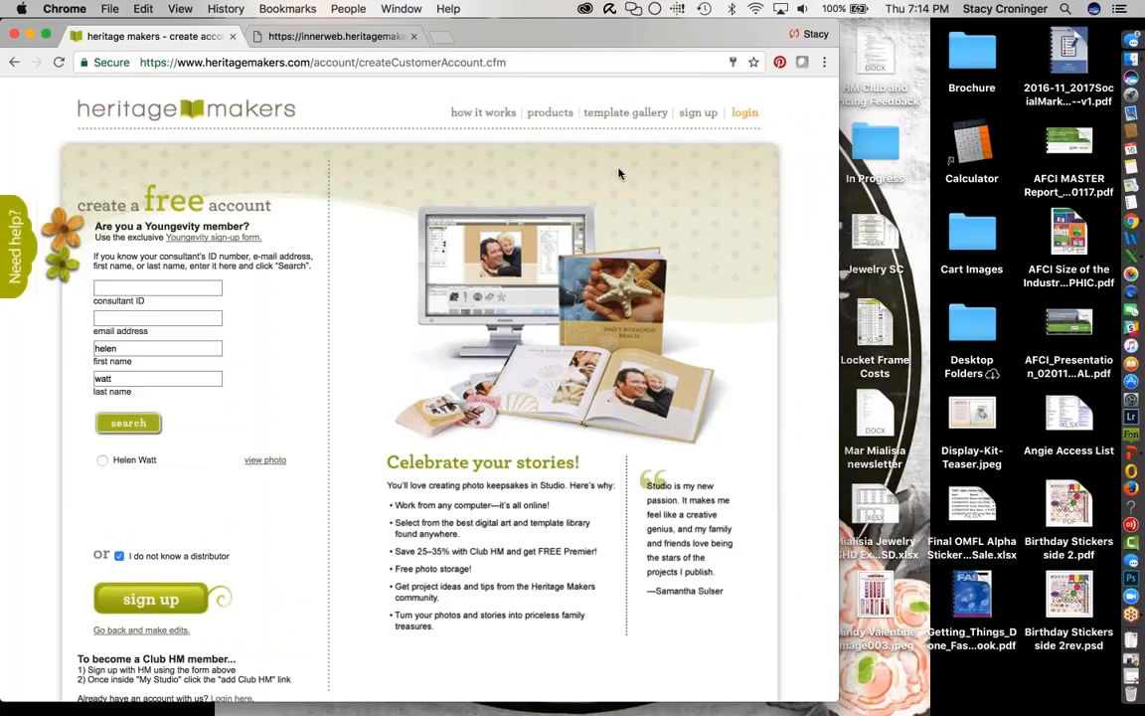
click(149, 598)
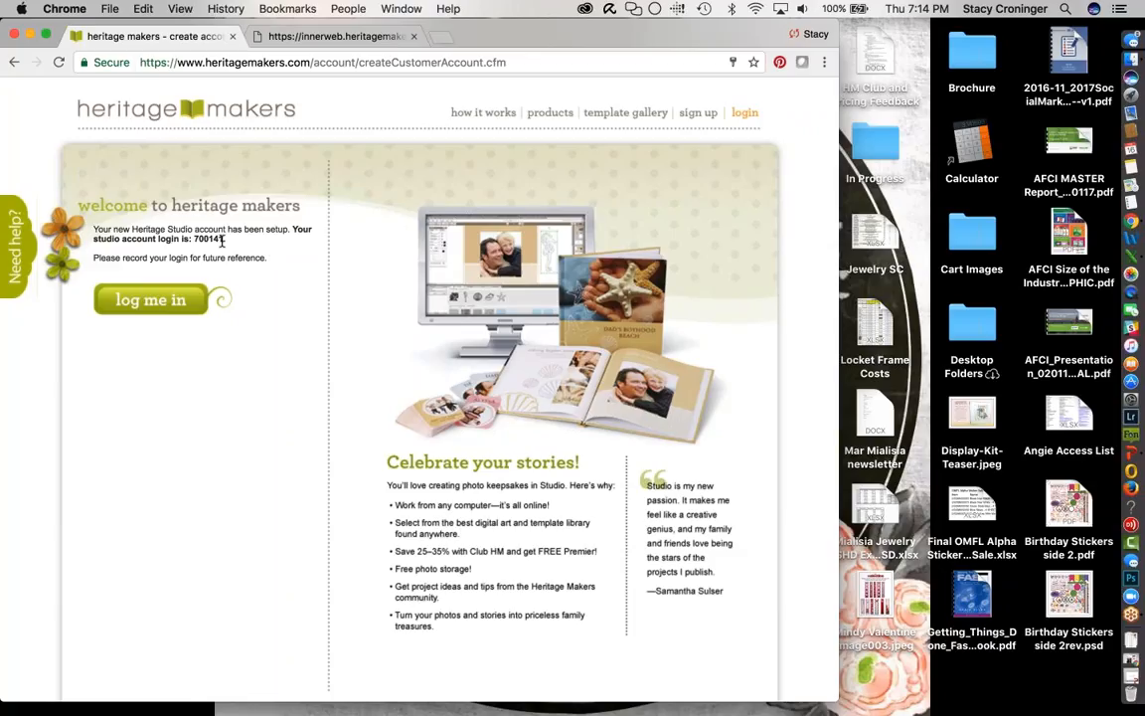
- Log in to Studio using the new account's login number and password
drag(225, 239, 194, 240)
key(super+c)
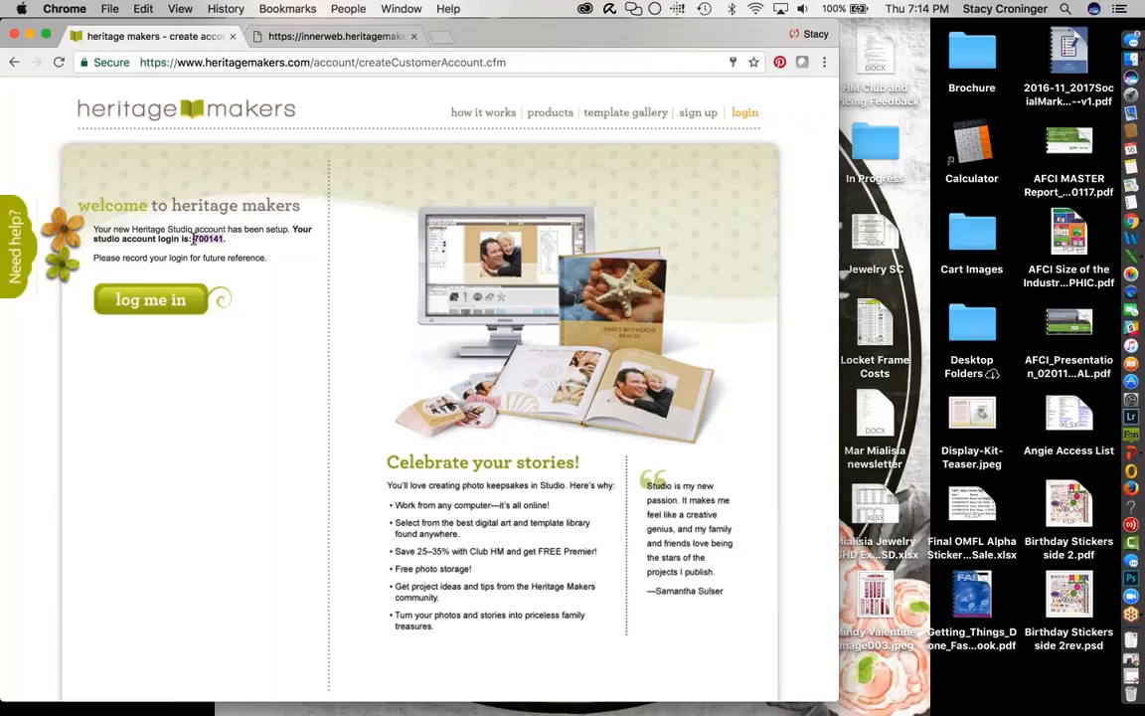
click(157, 301)
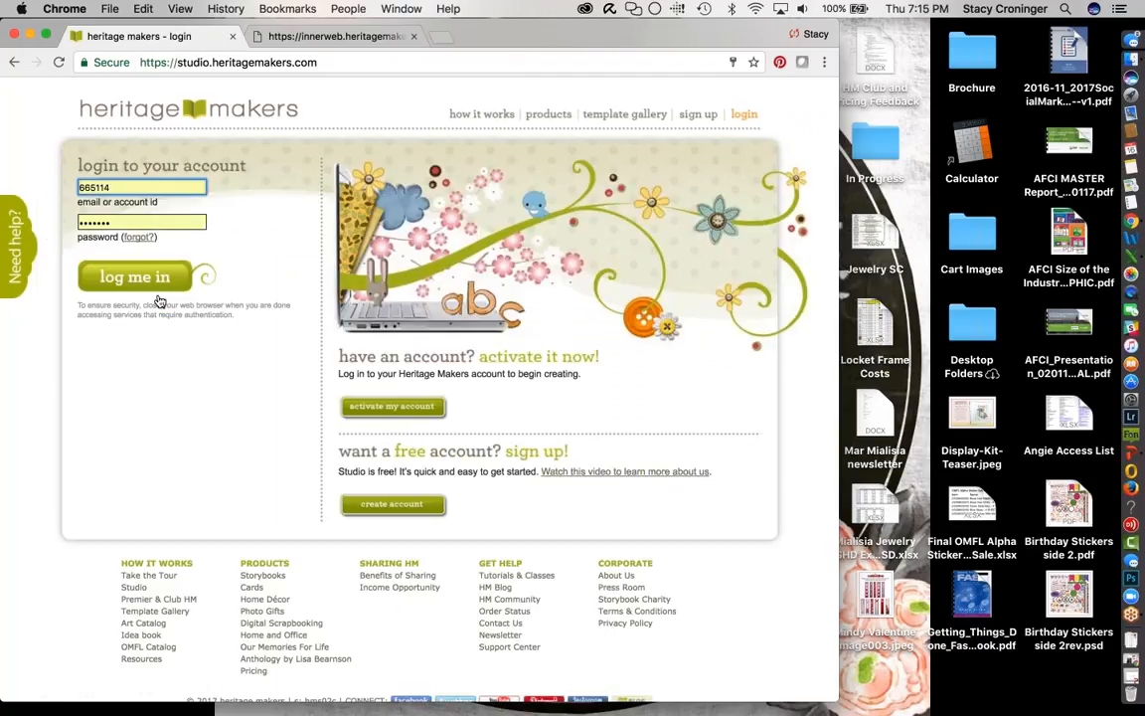
drag(117, 187, 60, 183)
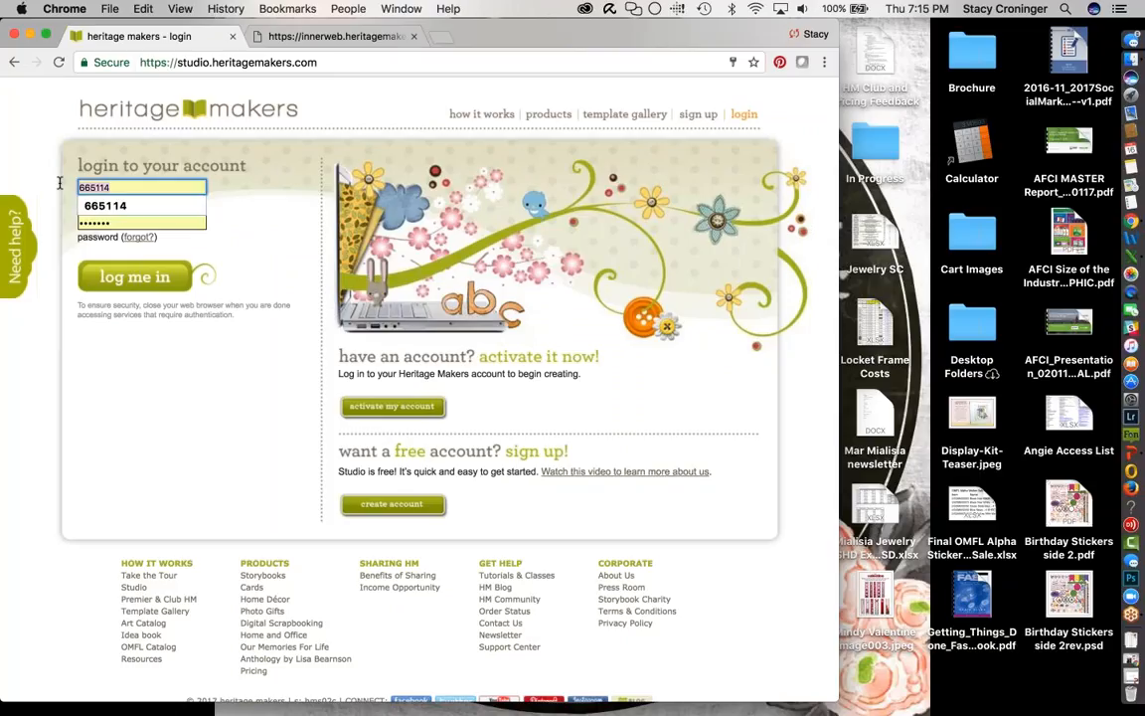
key(Tab)
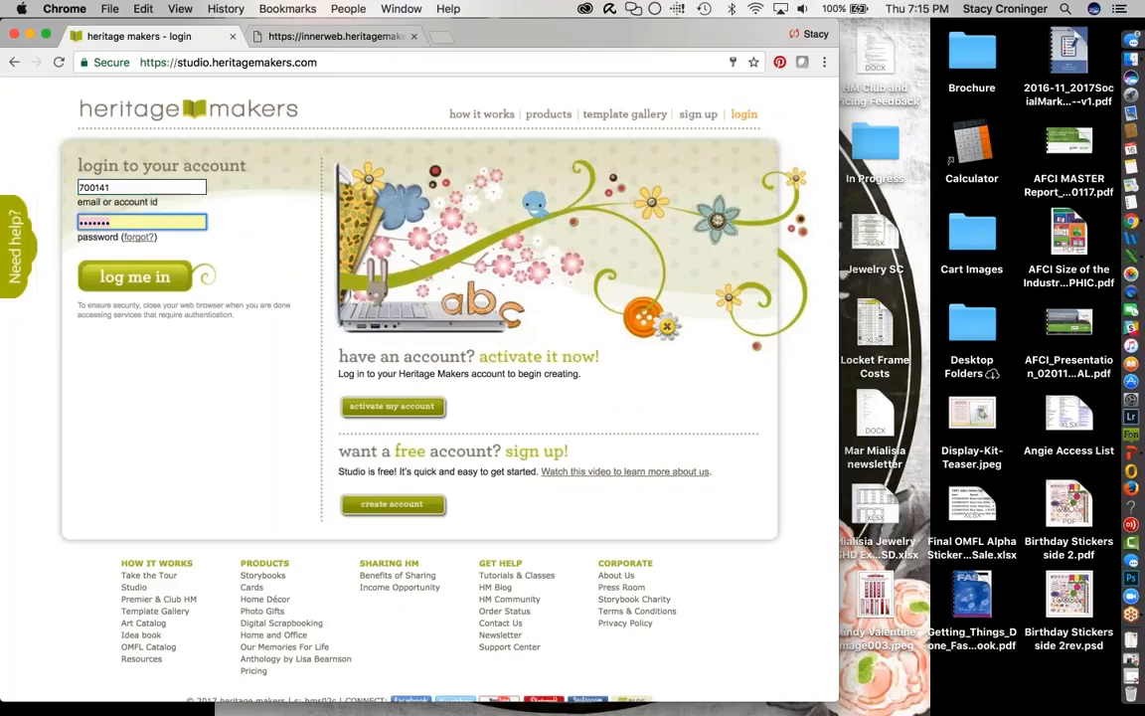
key(BackSpace)
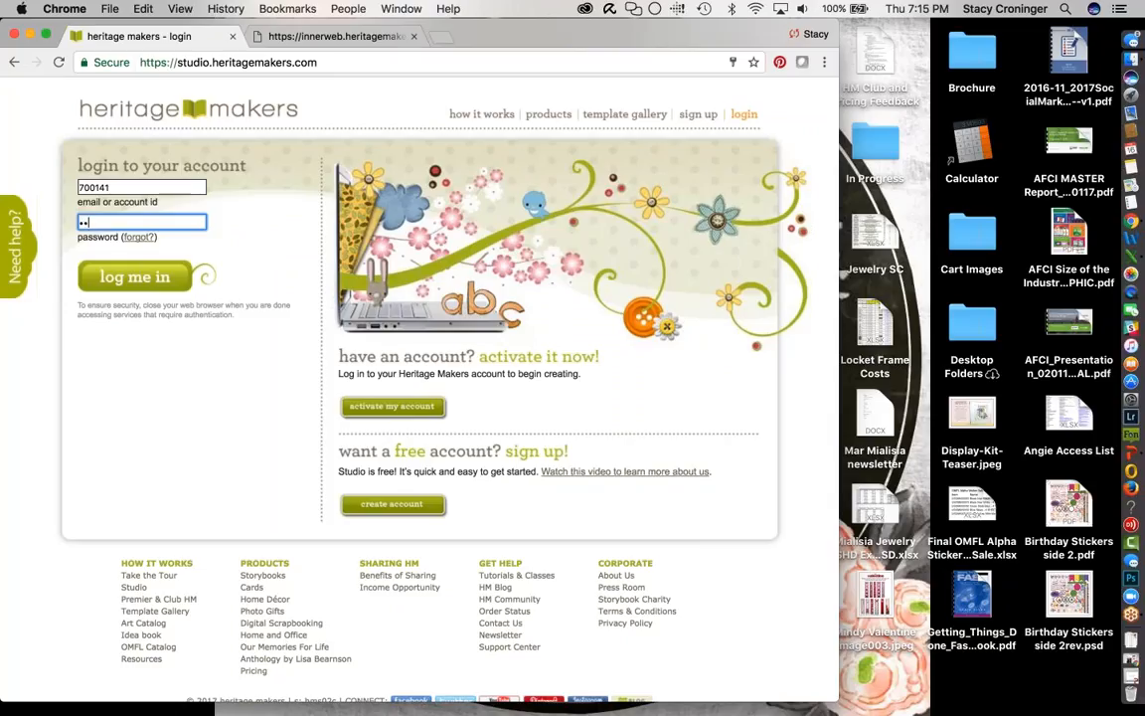
key(Return)
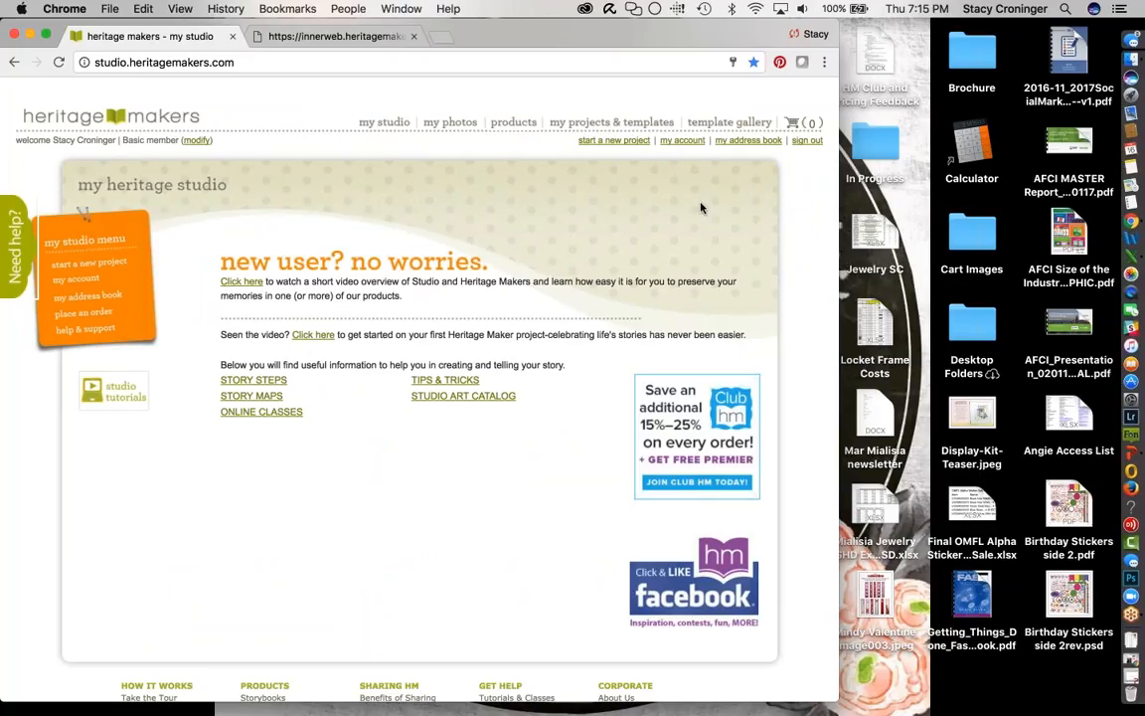
- Sign out of Studio and go to the Youngevity member sign-up page via the create-account form
click(807, 145)
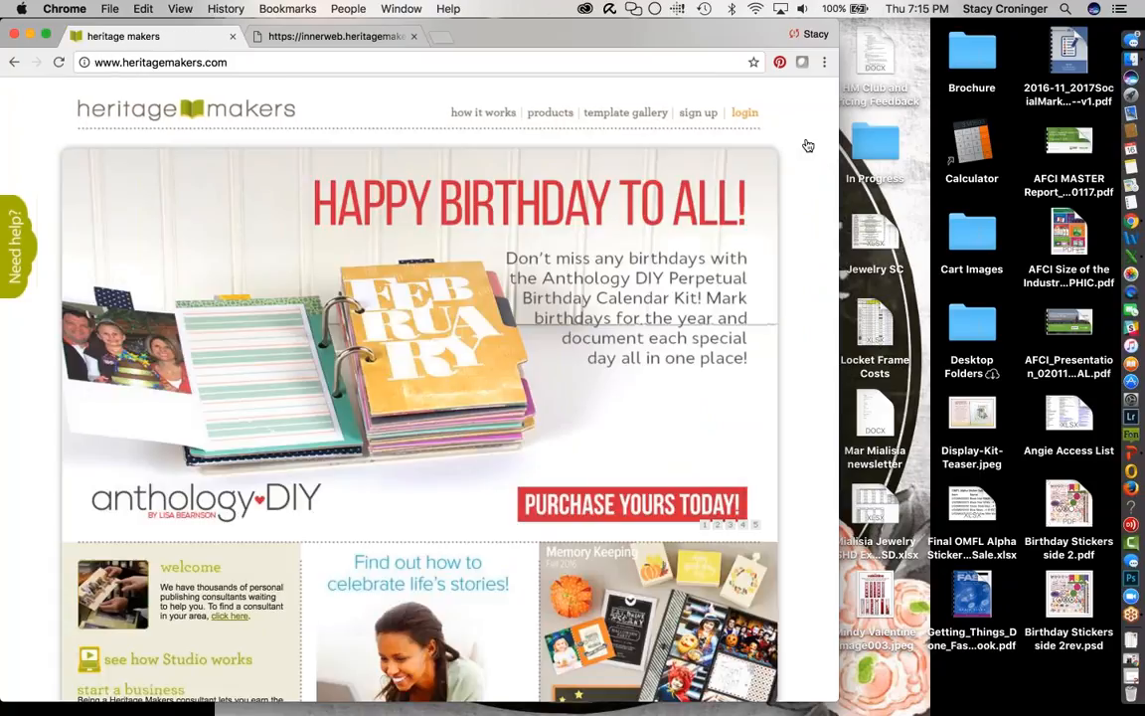
click(697, 115)
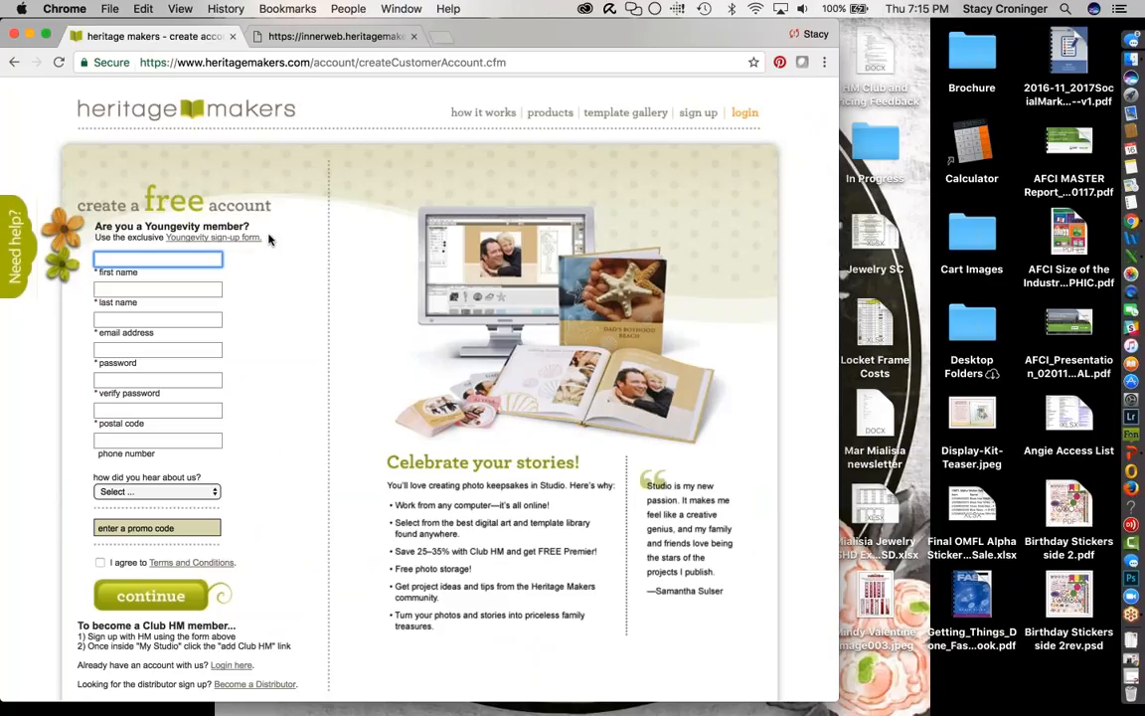
click(213, 237)
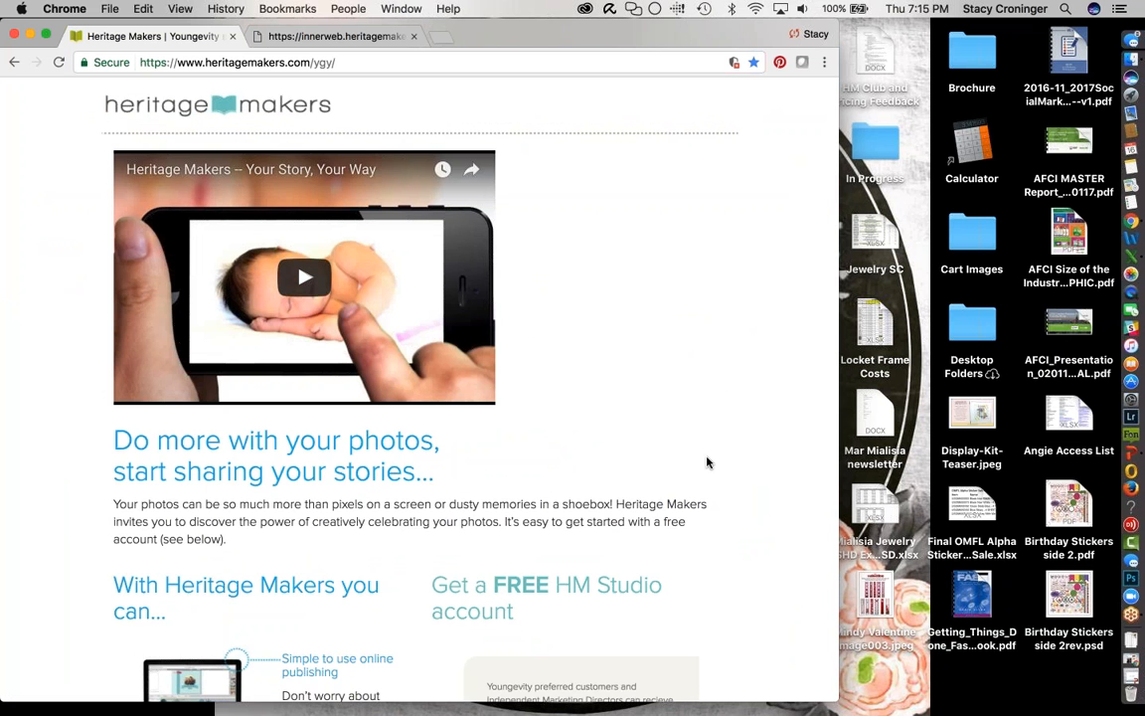
- Enter the Youngevity ID and password and submit Create An Account
scroll(707, 463, down, 3)
scroll(707, 462, down, 2)
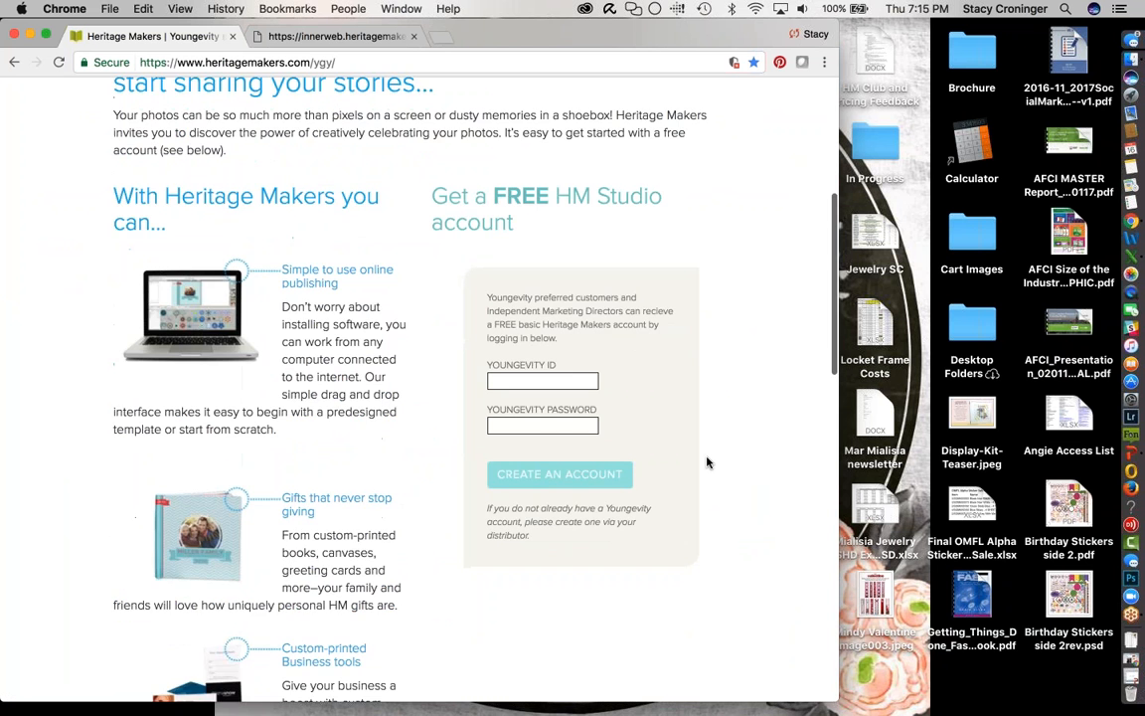
click(572, 377)
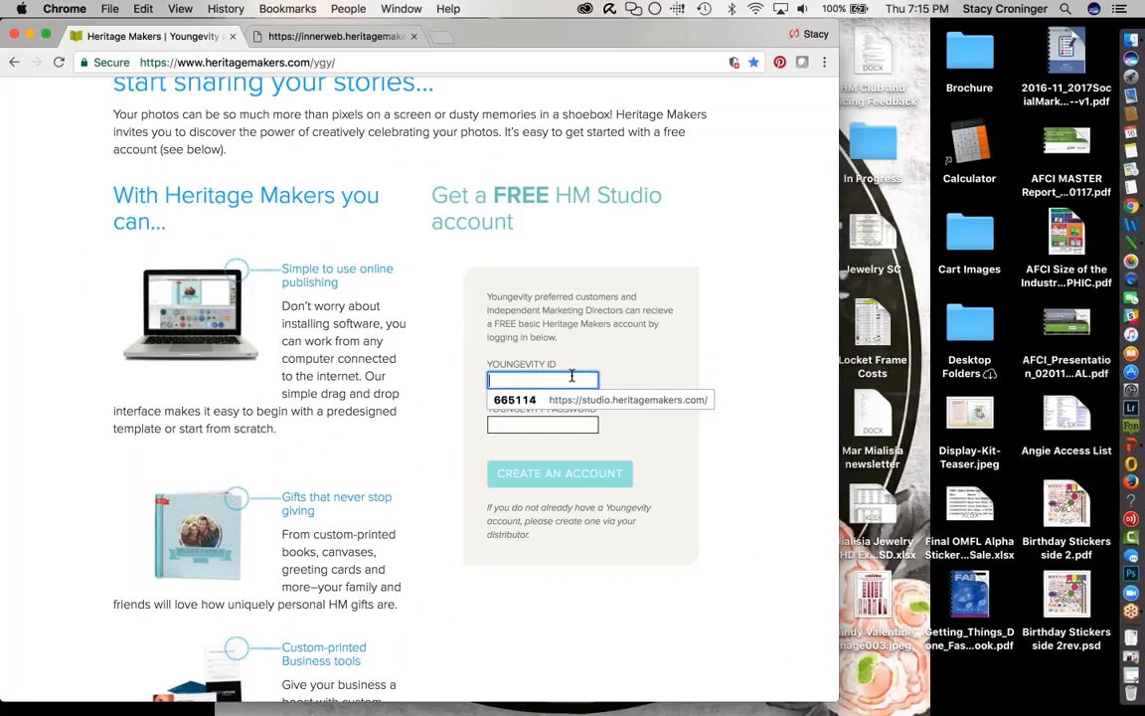
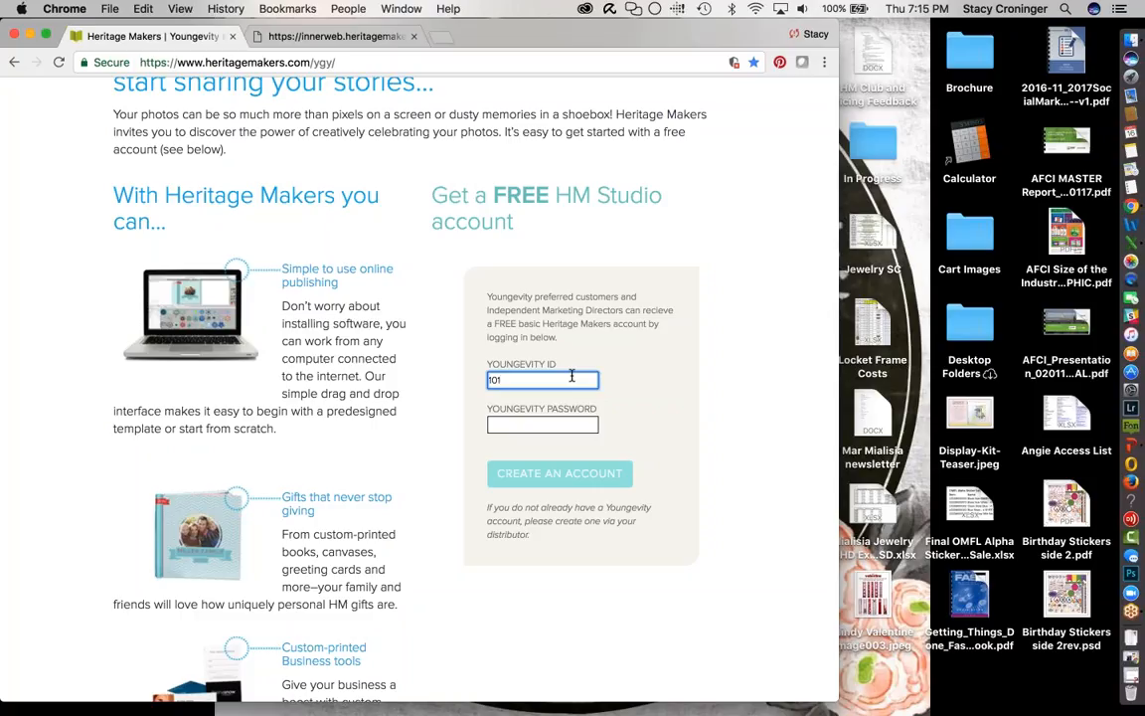
click(561, 427)
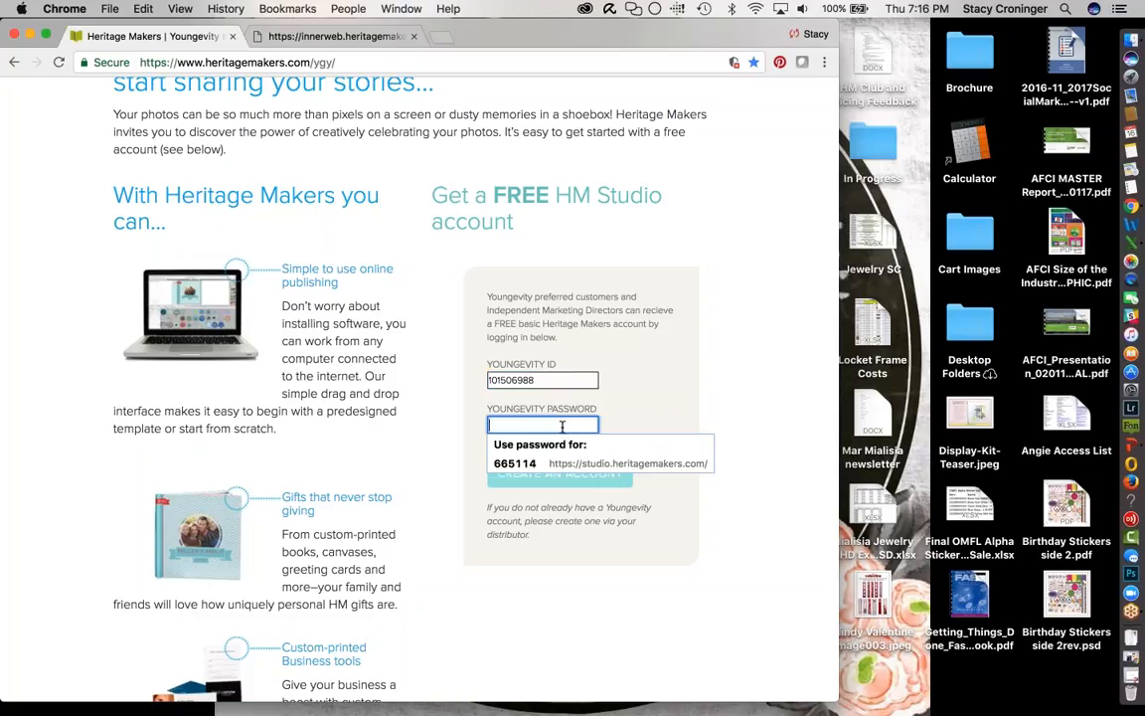
text(*********)
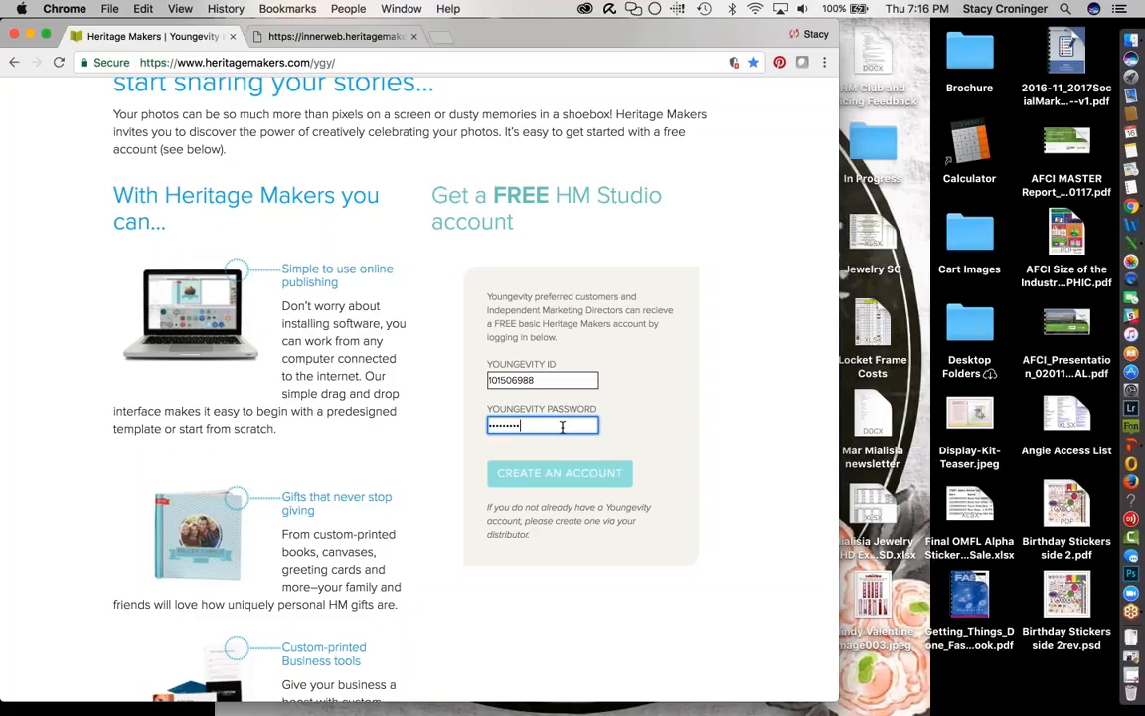
click(573, 474)
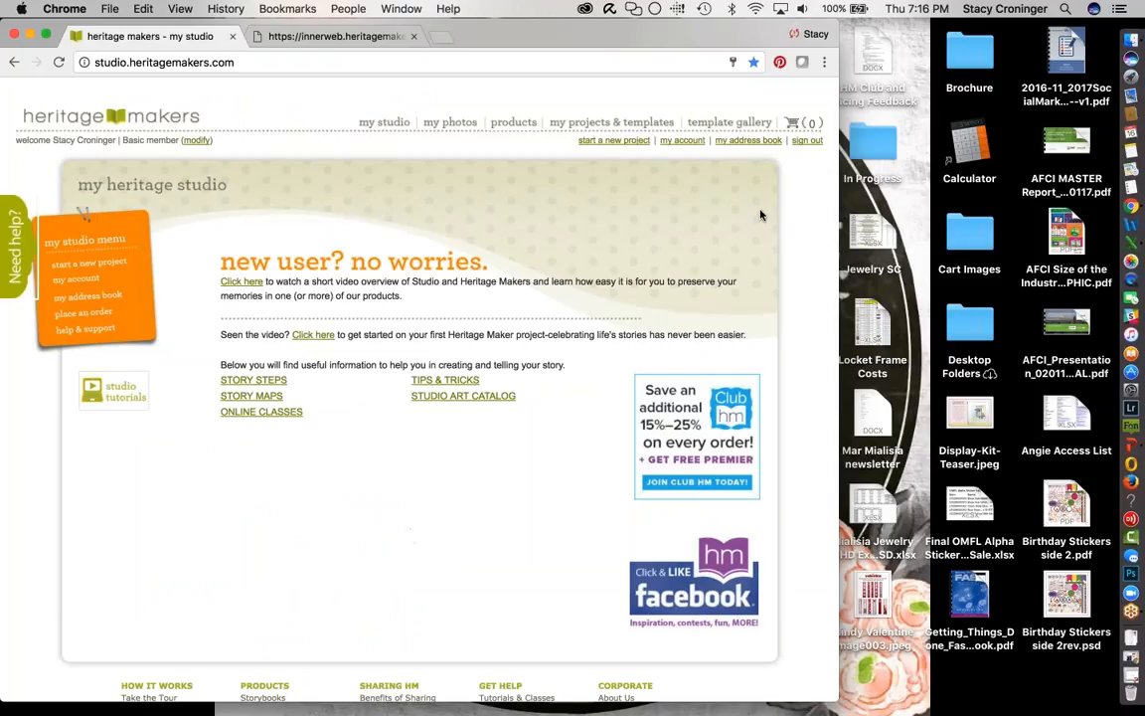
- Sign out, log back in with the saved Premier credentials, and open My Account
click(812, 144)
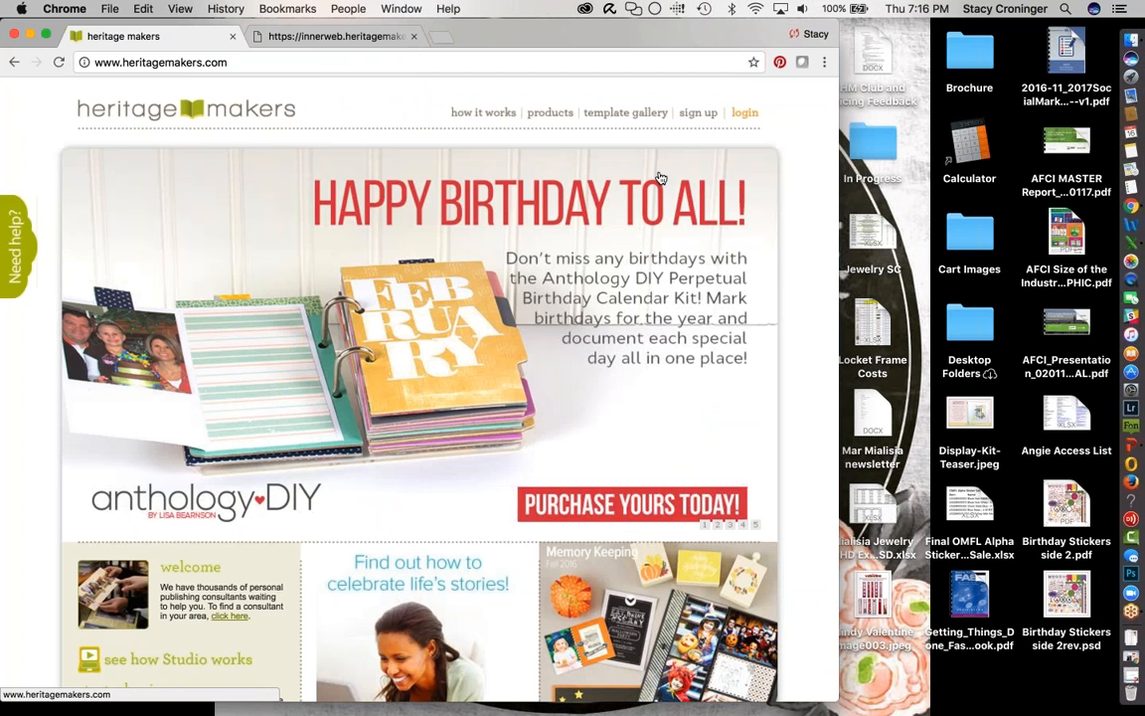
click(744, 113)
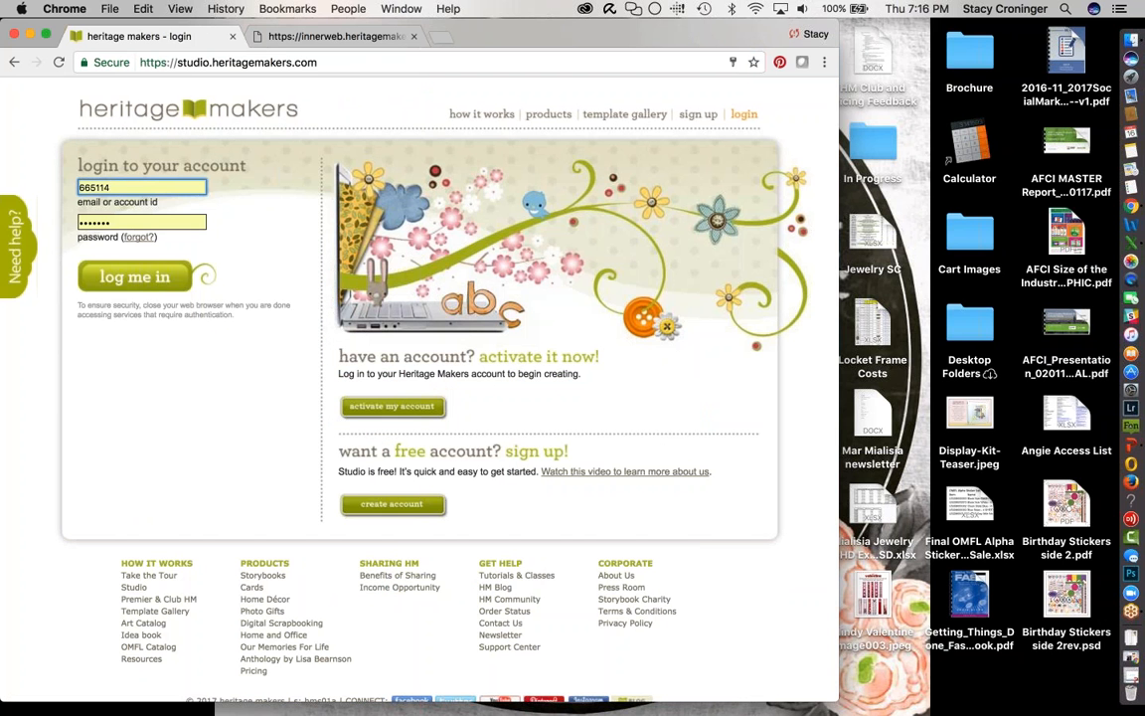
click(132, 261)
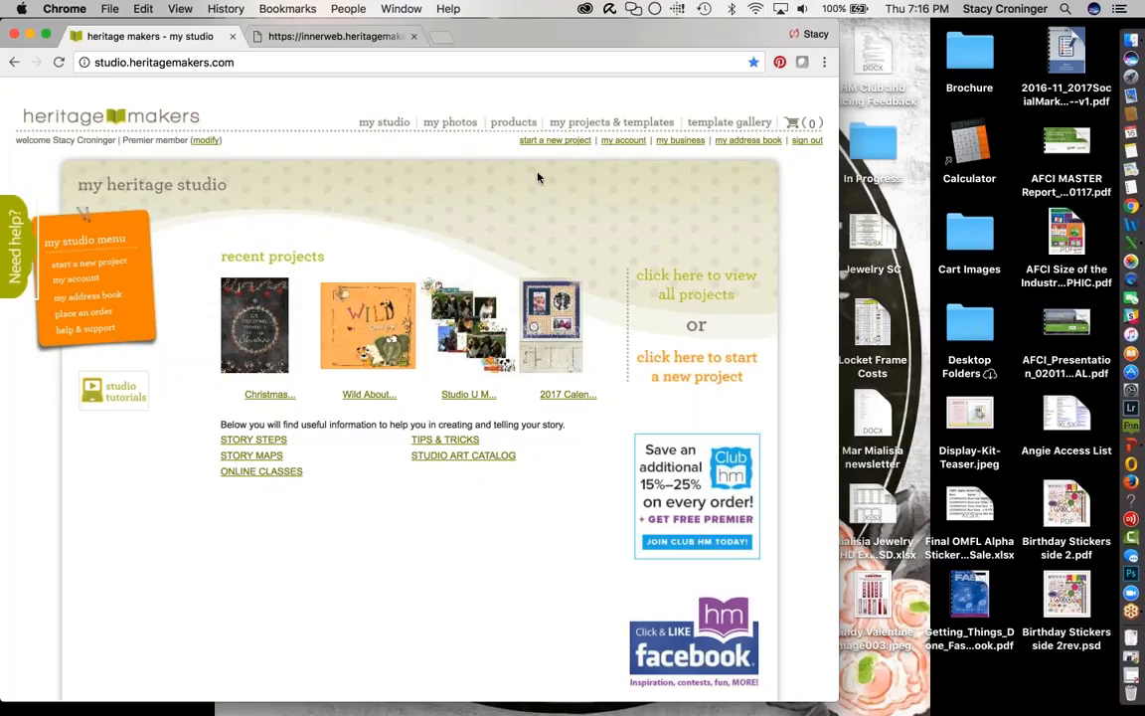
click(626, 143)
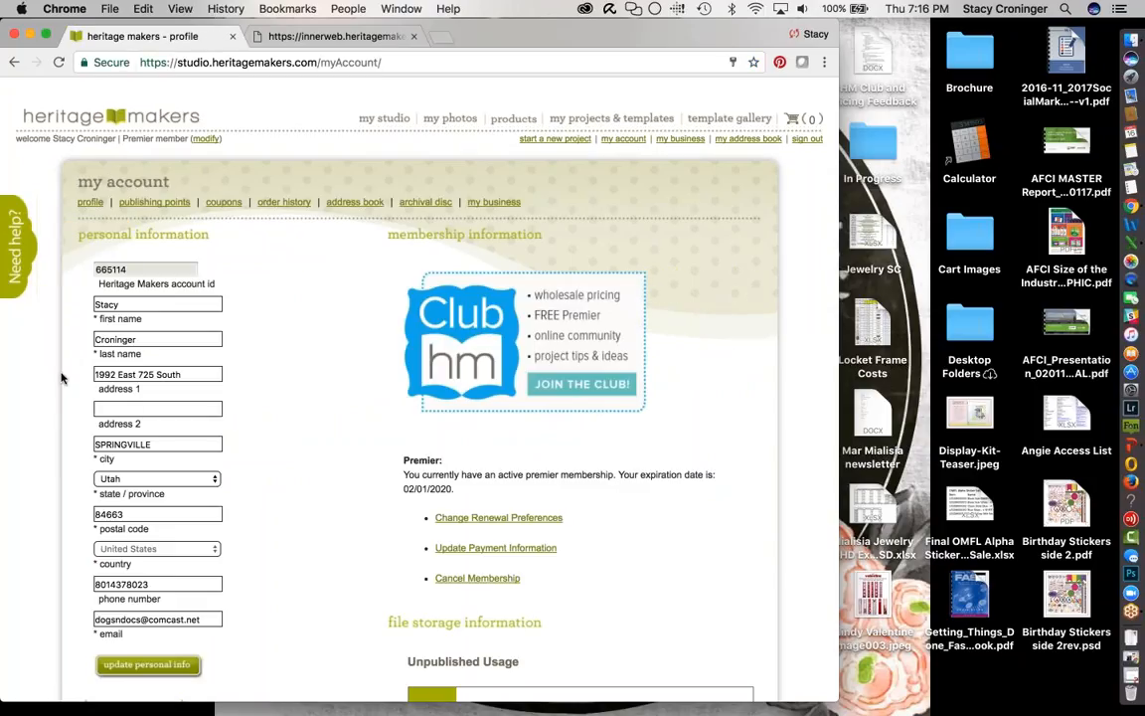
- Browse the My Account profile and renewal preferences, then view the publishing points summary (66.40 available)
scroll(62, 431, down, 1)
scroll(62, 432, down, 8)
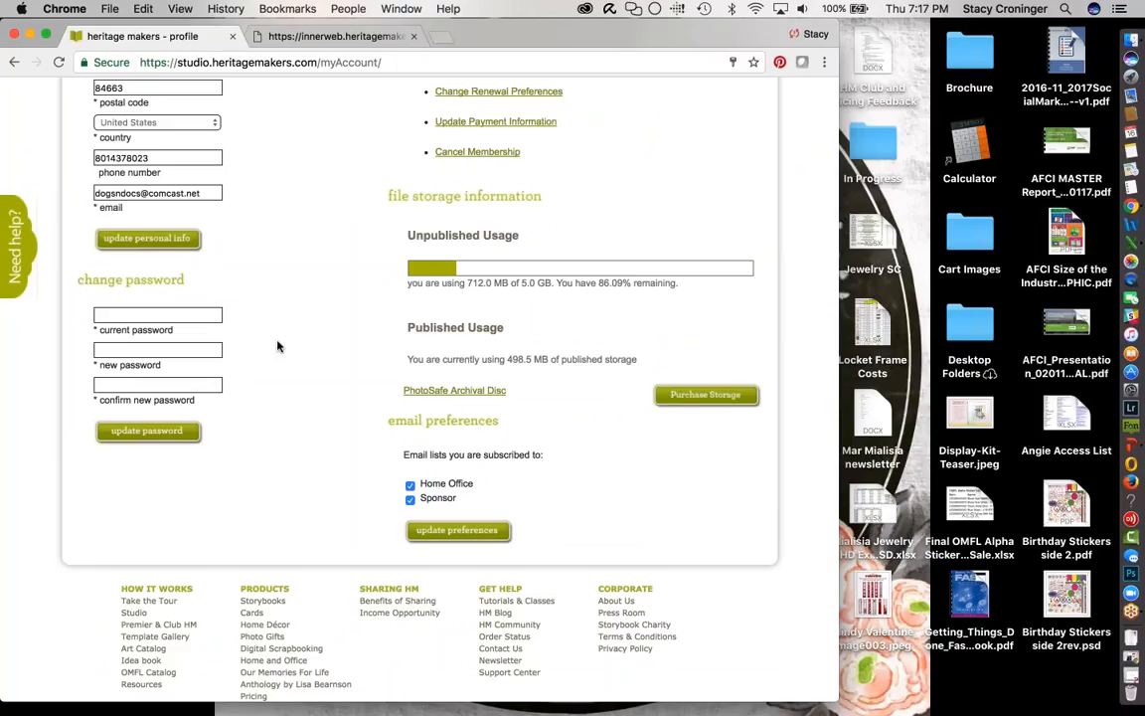
scroll(278, 346, up, 6)
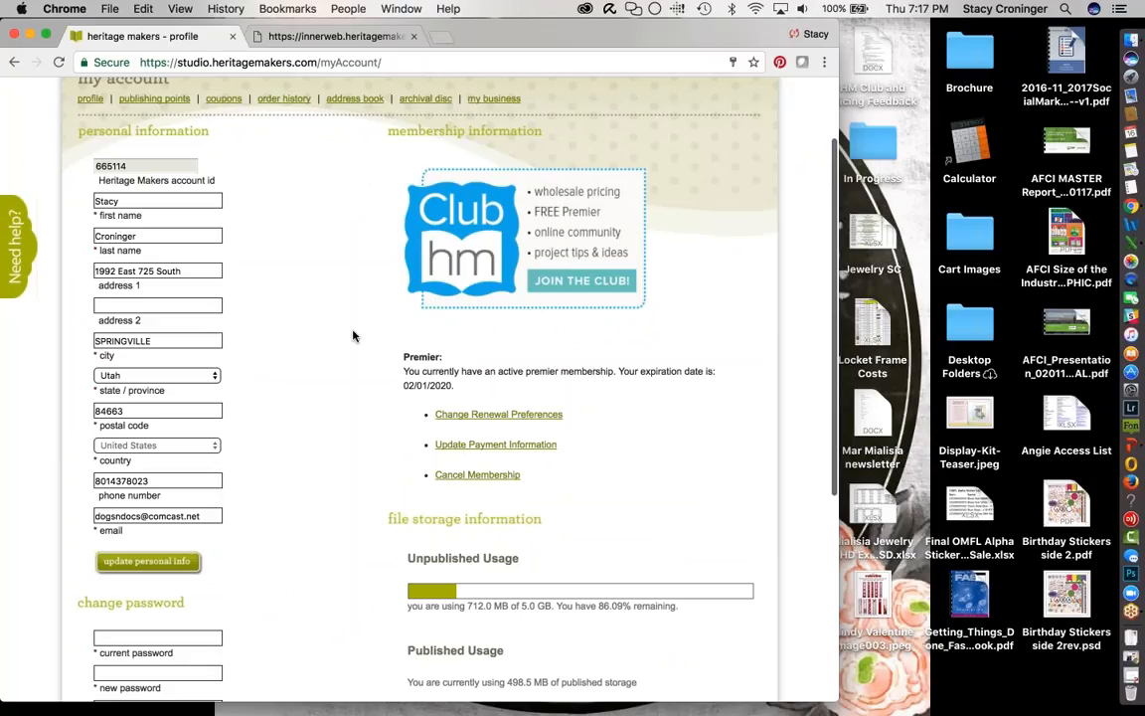
scroll(353, 336, down, 1)
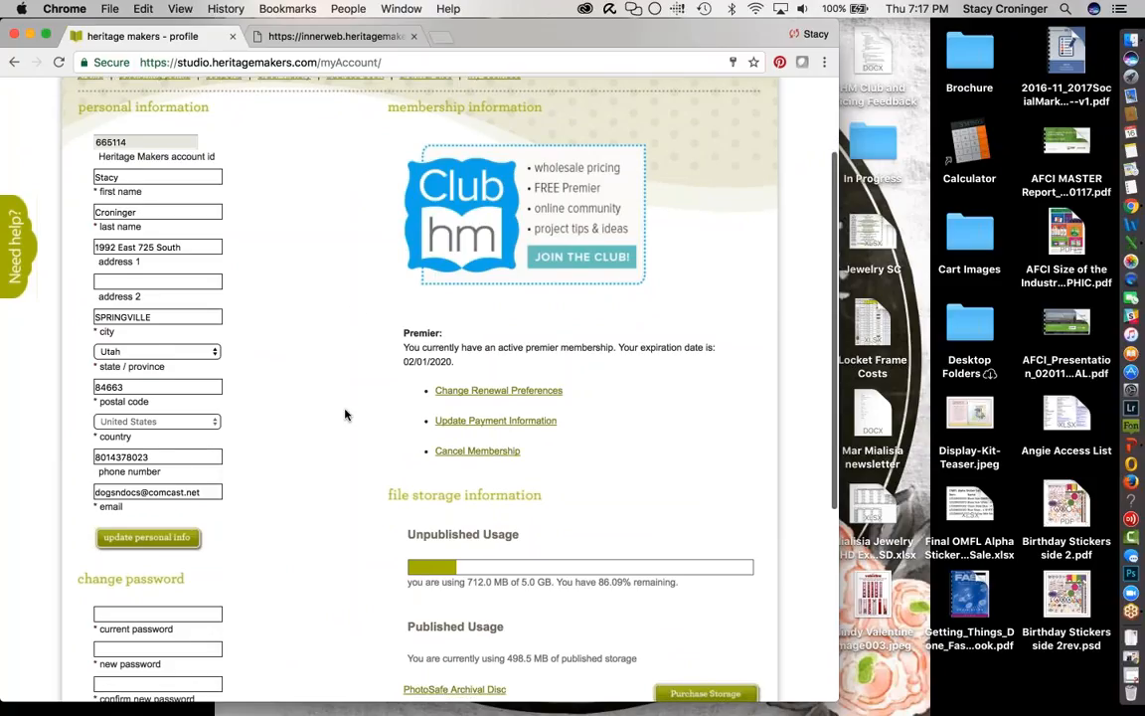
click(513, 391)
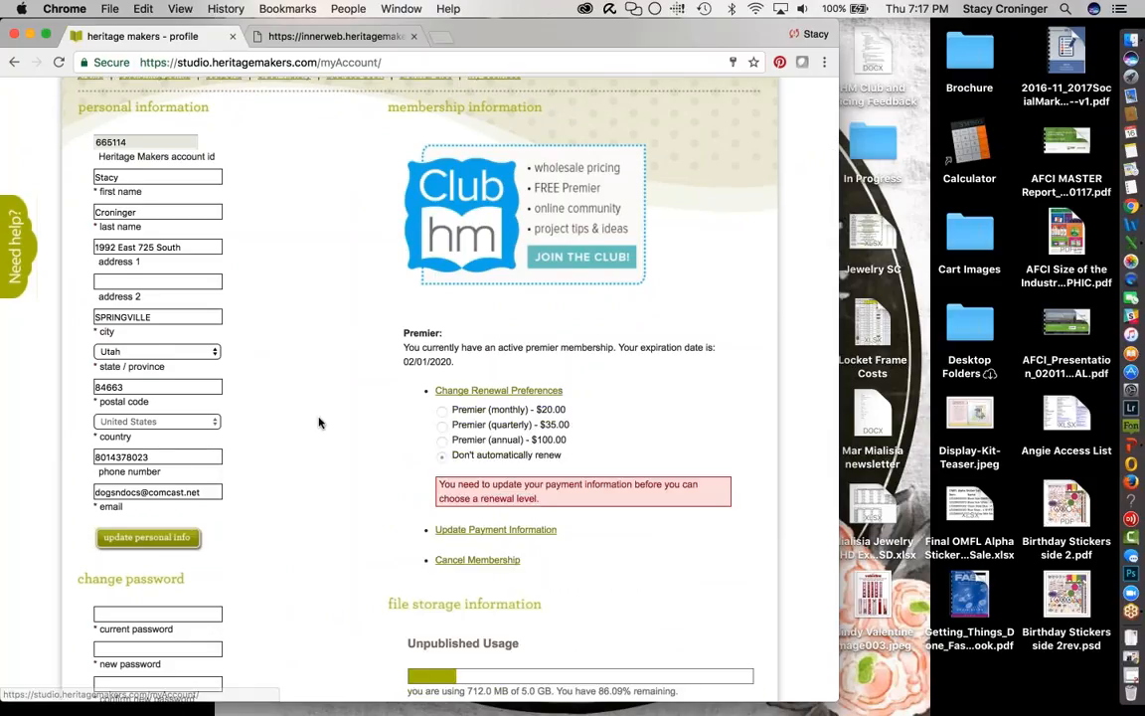
scroll(334, 412, down, 3)
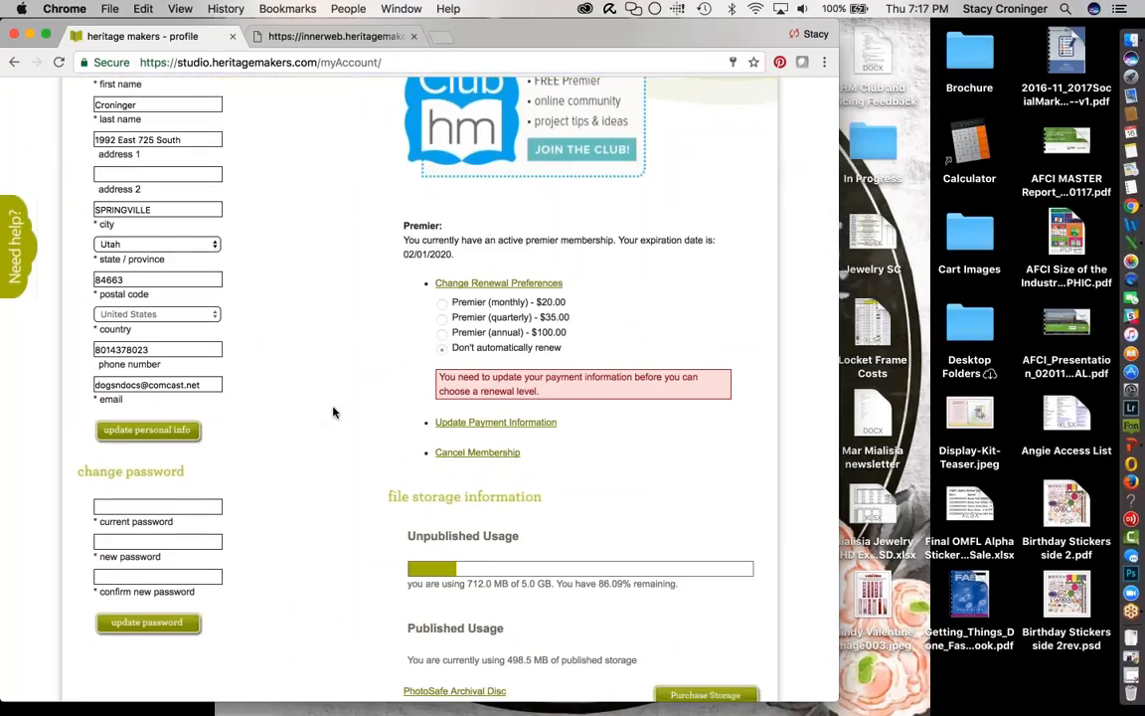
scroll(334, 412, down, 8)
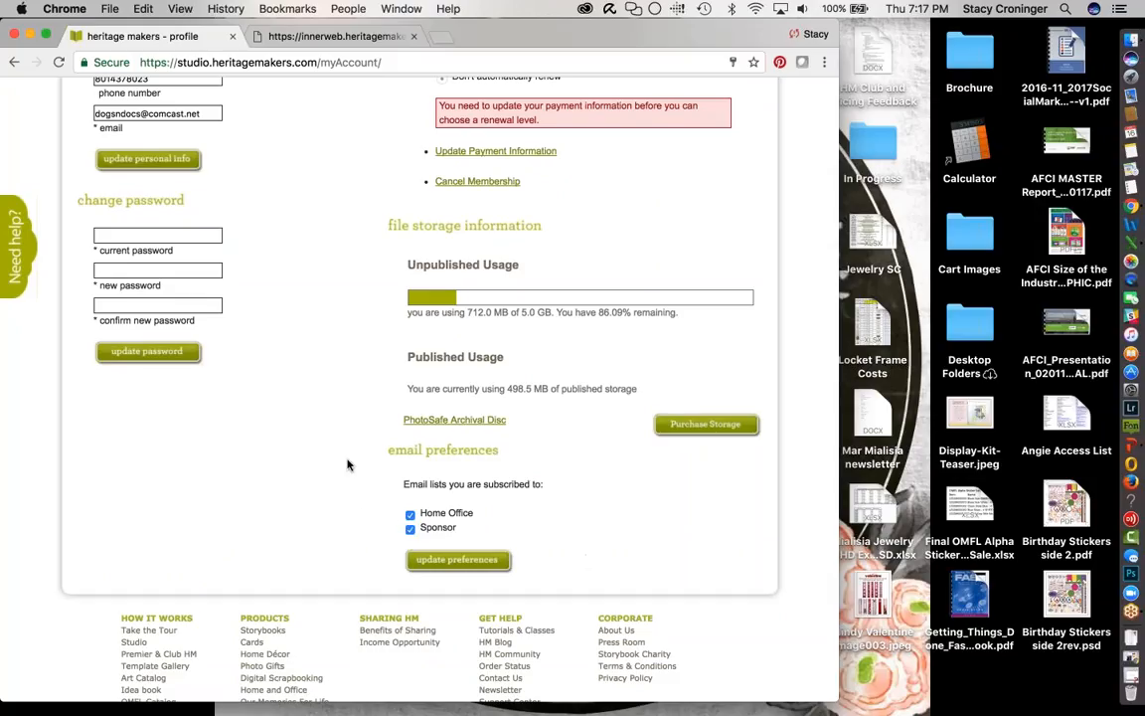
scroll(348, 455, up, 10)
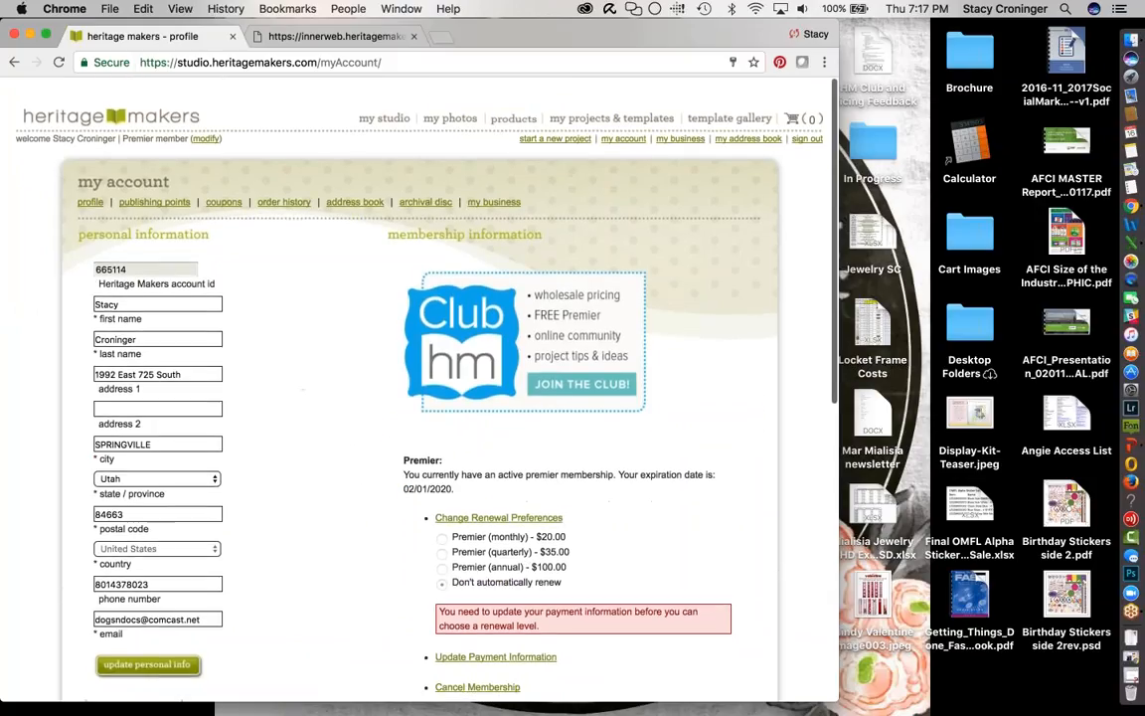
click(154, 202)
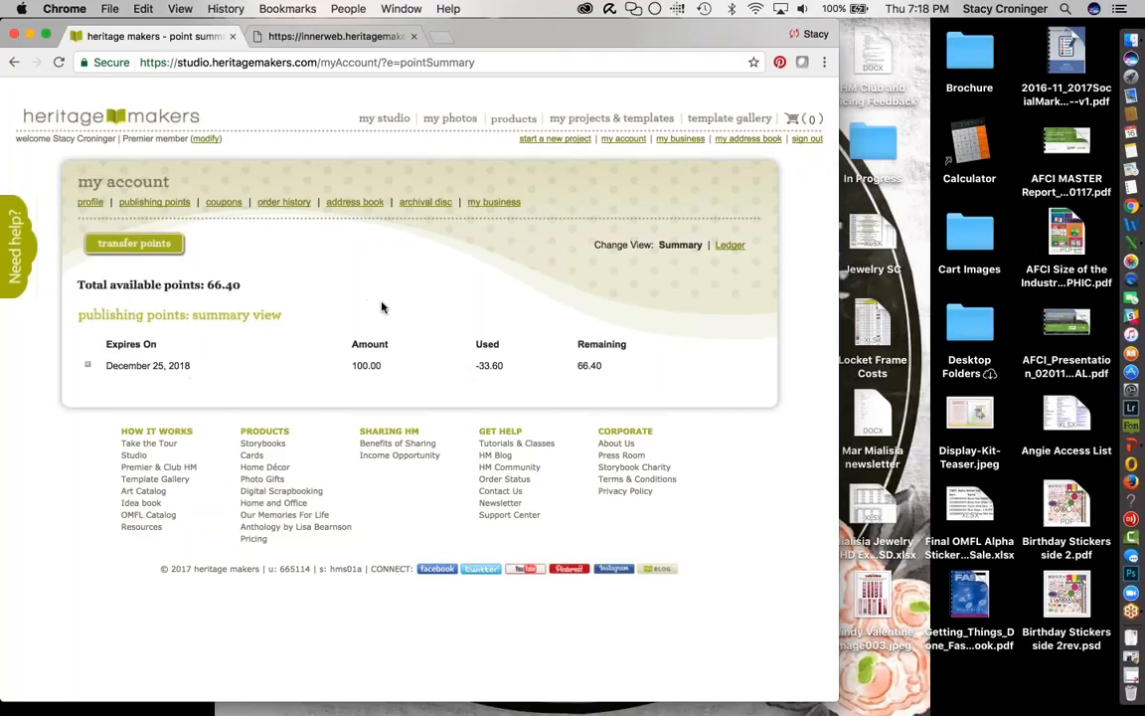
- View the publishing points ledger, the available coupons, and the order history list
click(731, 245)
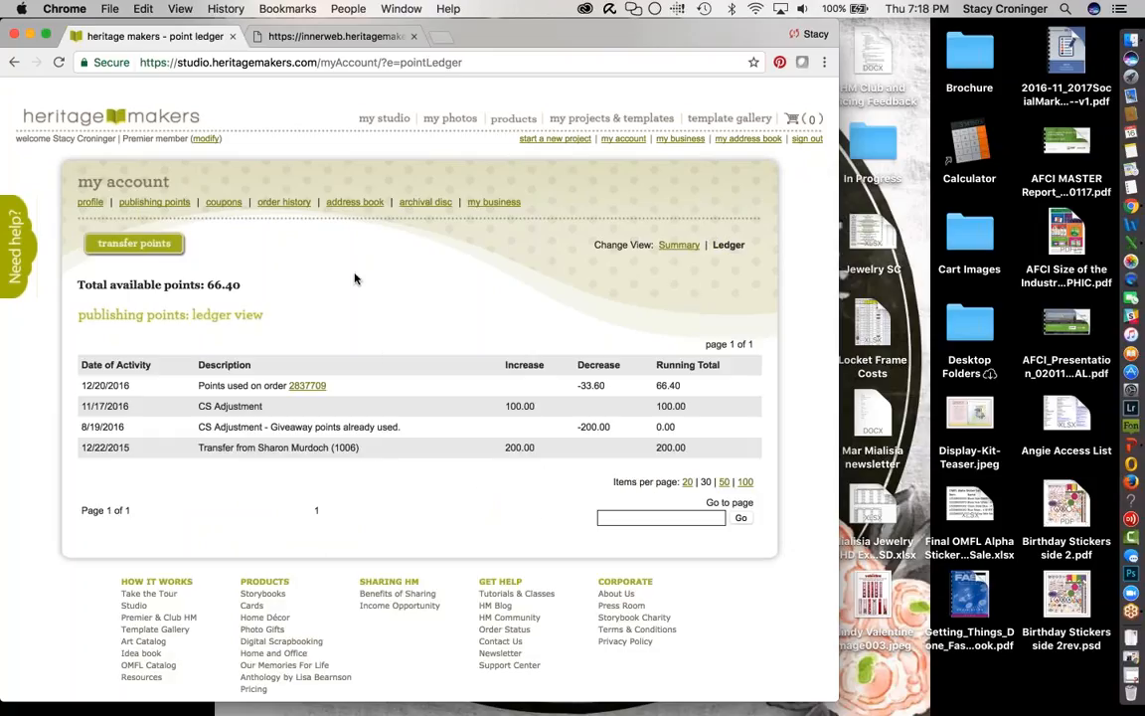
click(223, 202)
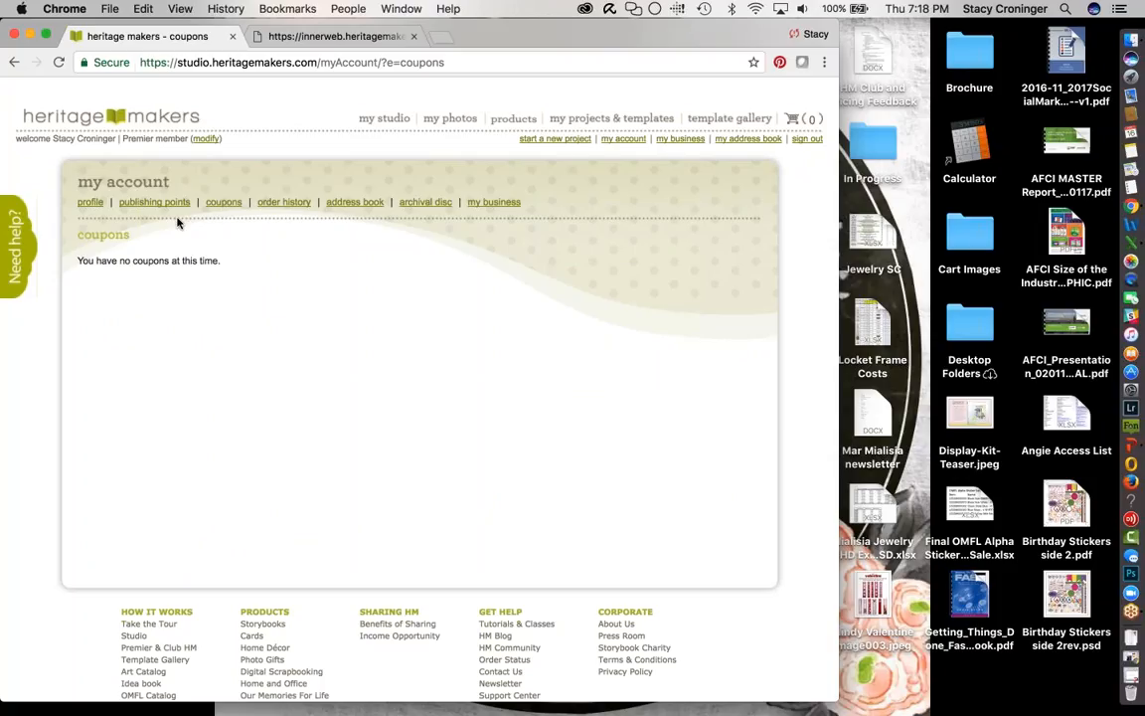
click(286, 203)
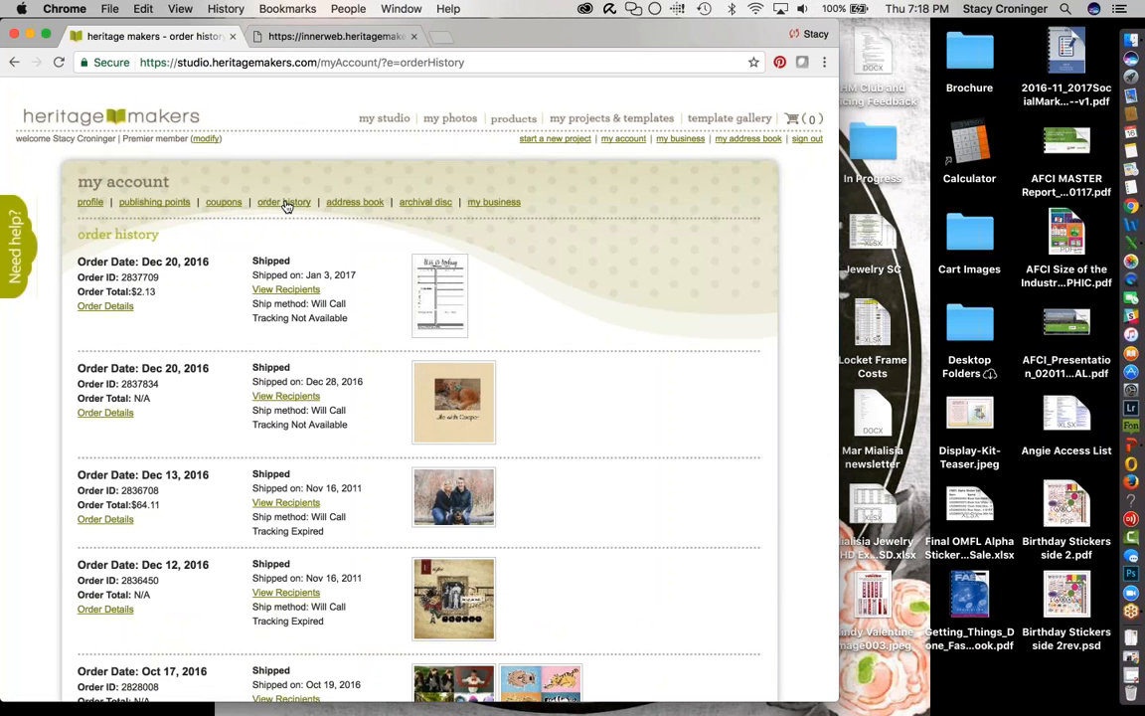
- Open the order details for the December 20, 2016 This Is Today notepad order
scroll(28, 456, down, 5)
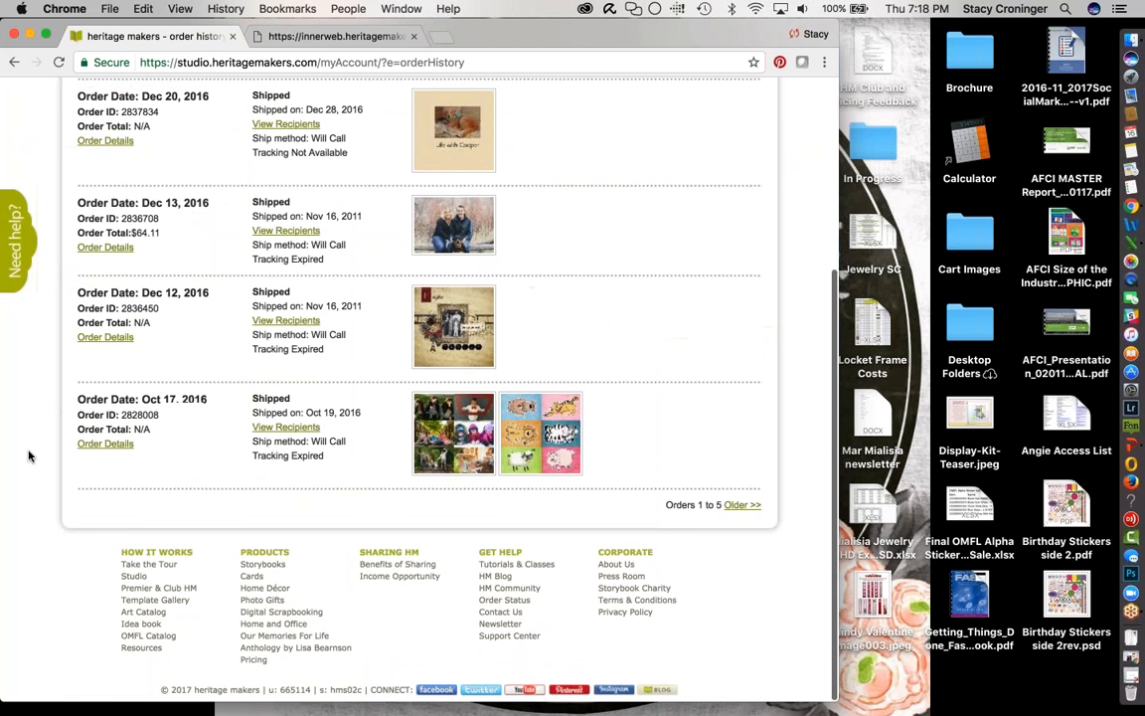
scroll(28, 455, up, 5)
scroll(28, 455, down, 5)
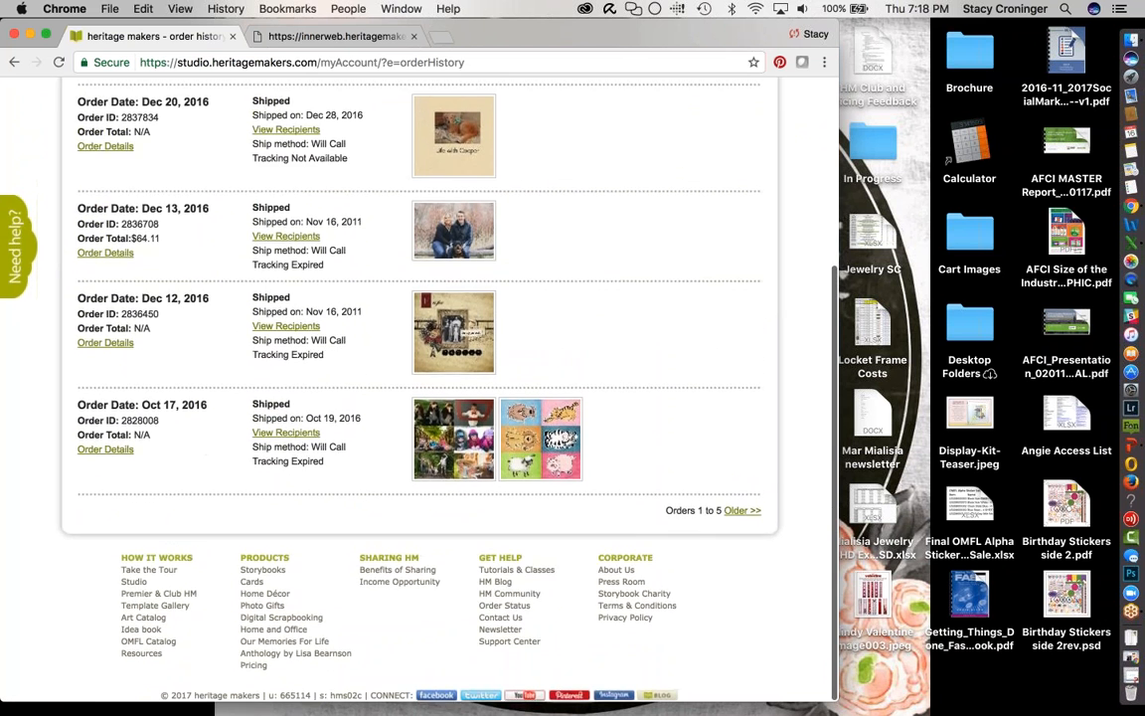
scroll(744, 534, up, 5)
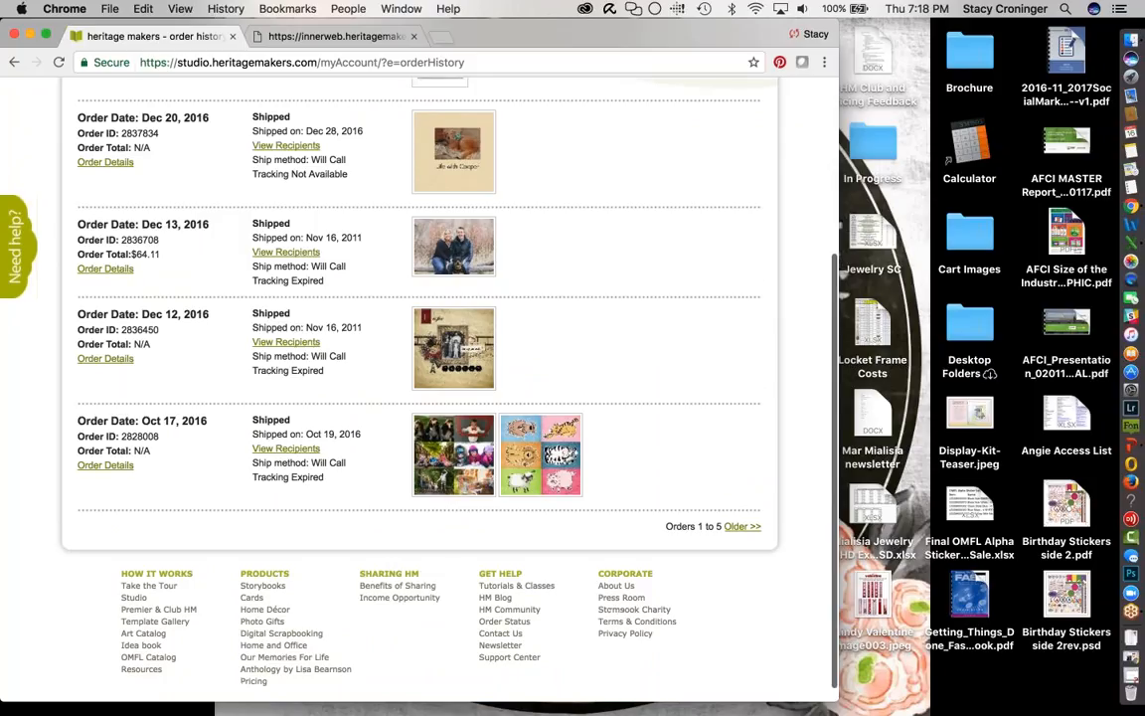
click(106, 307)
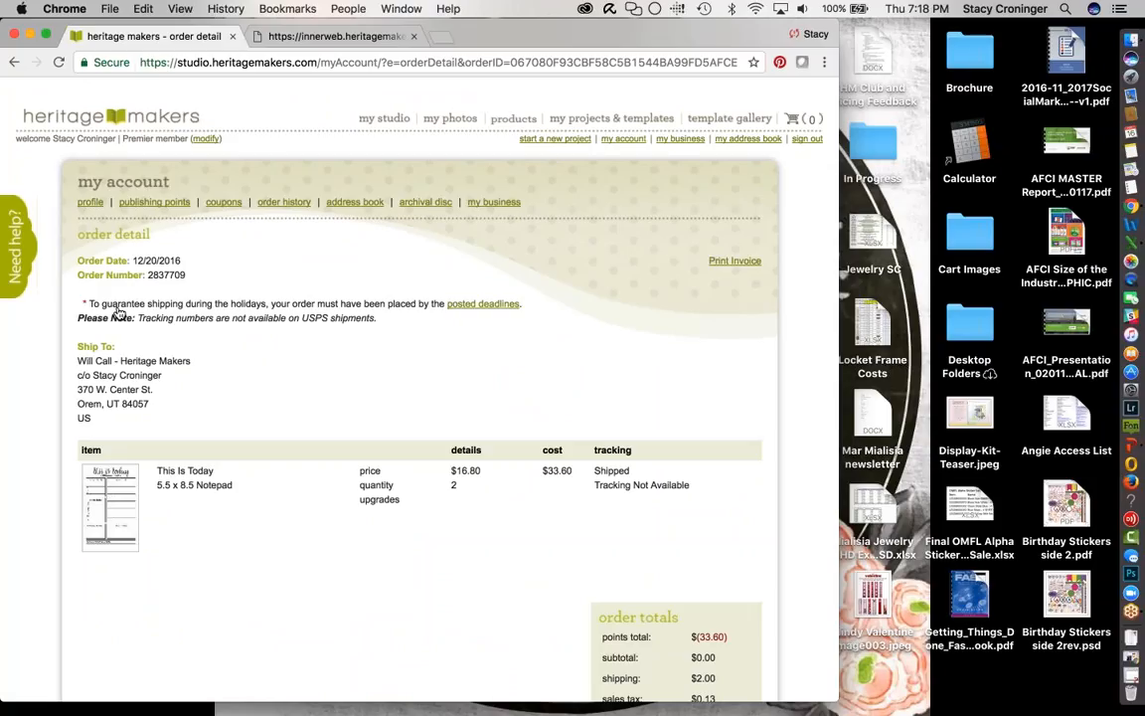
scroll(228, 549, down, 3)
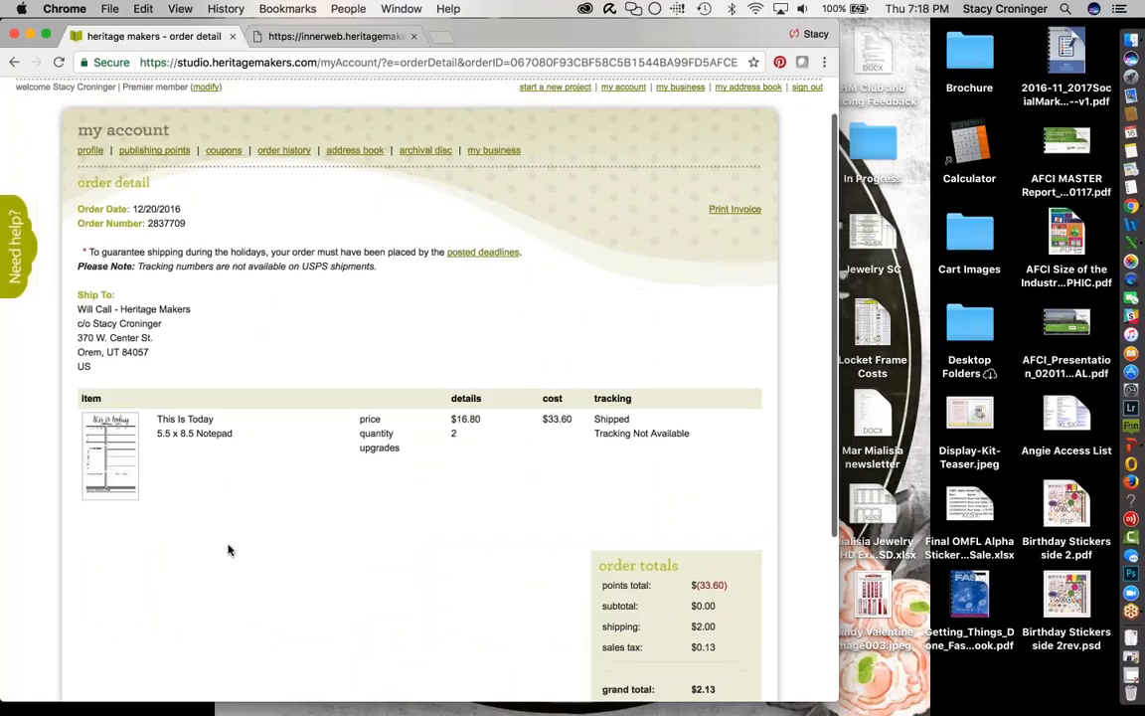
scroll(228, 549, up, 3)
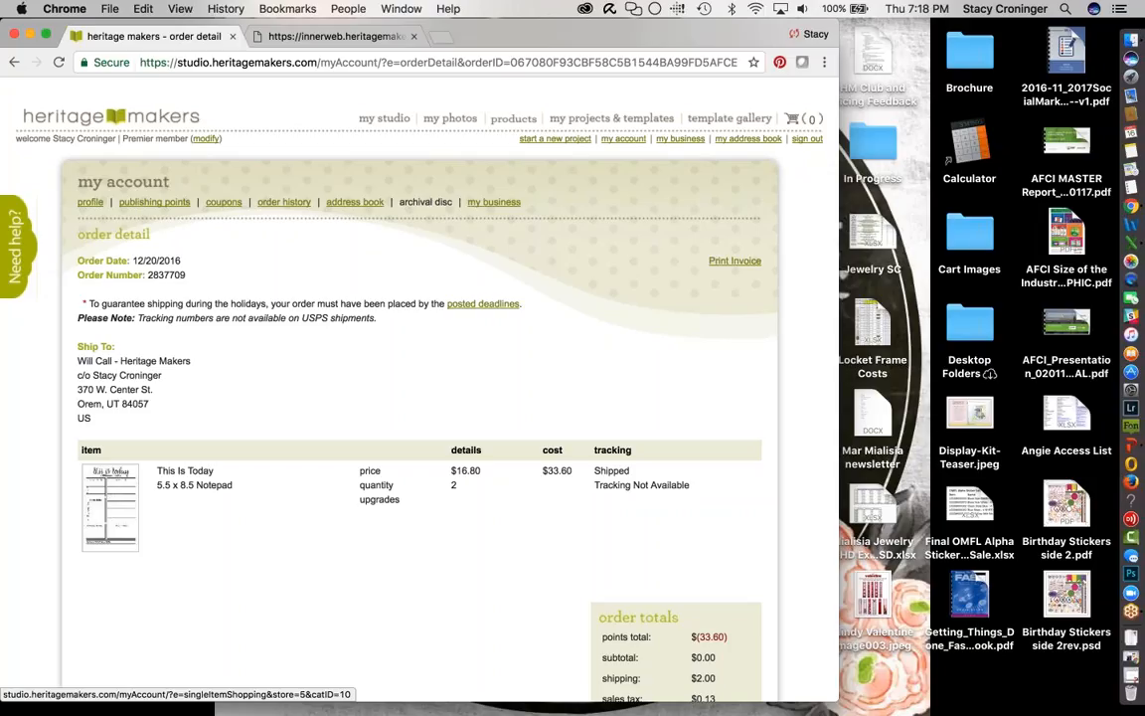
- Set up a PhotoSafe archival disc with Select Albums and all eight albums checked (25 points)
click(425, 202)
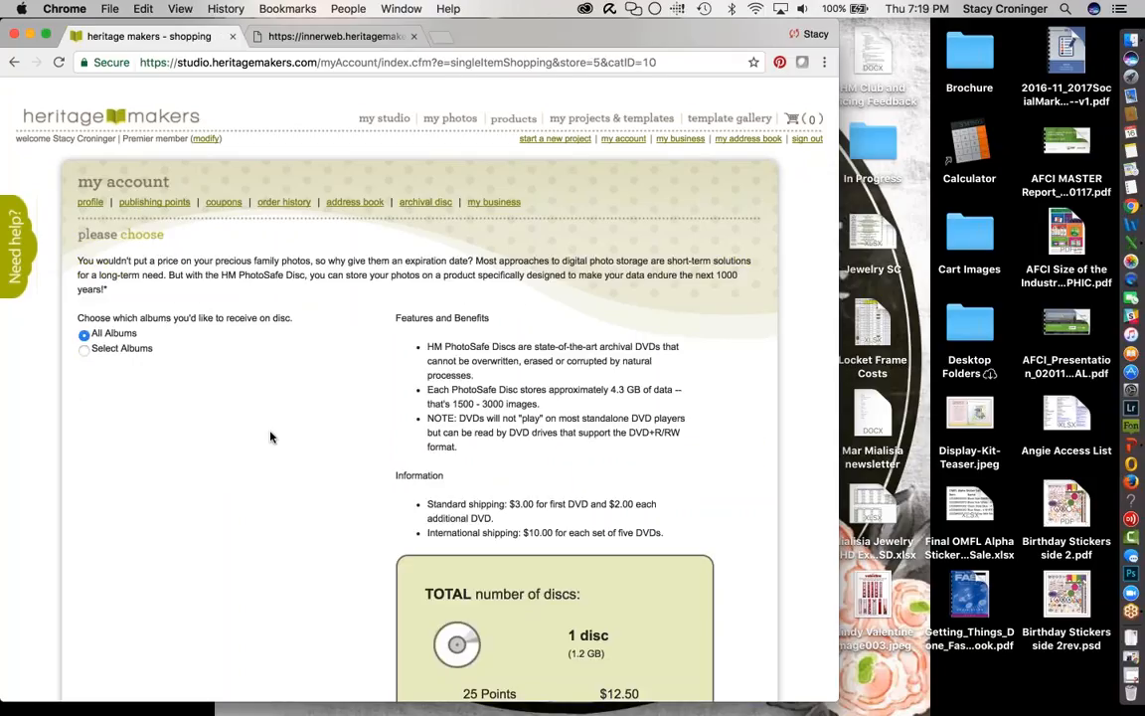
scroll(270, 437, down, 3)
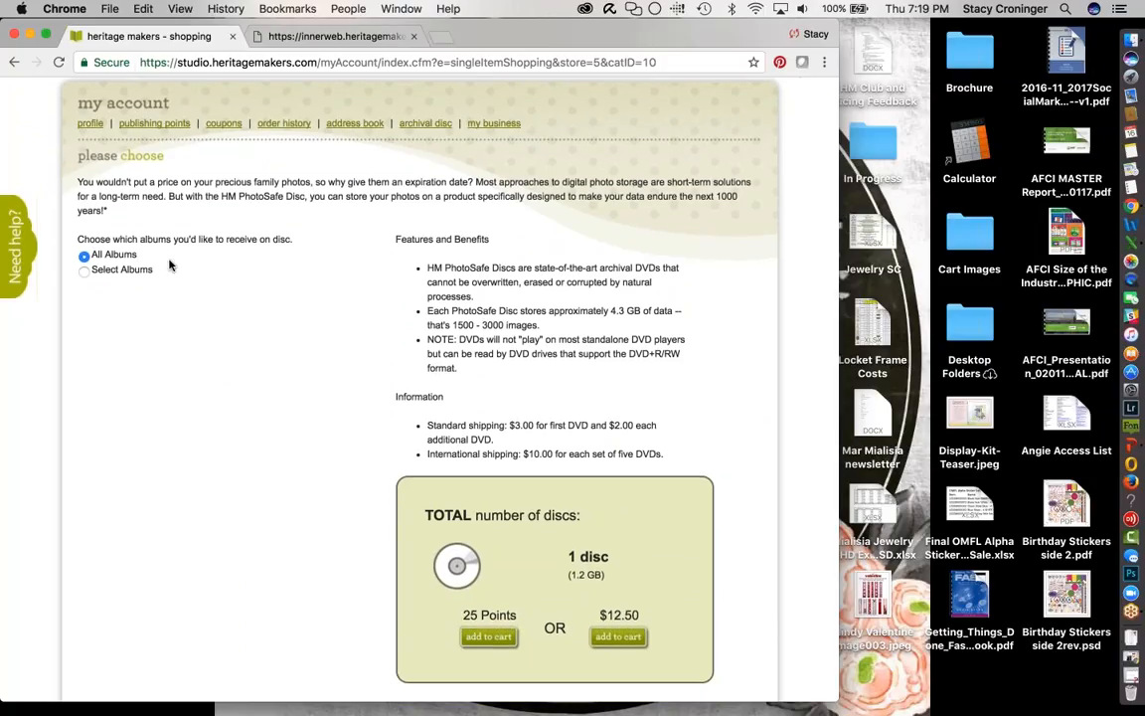
click(84, 271)
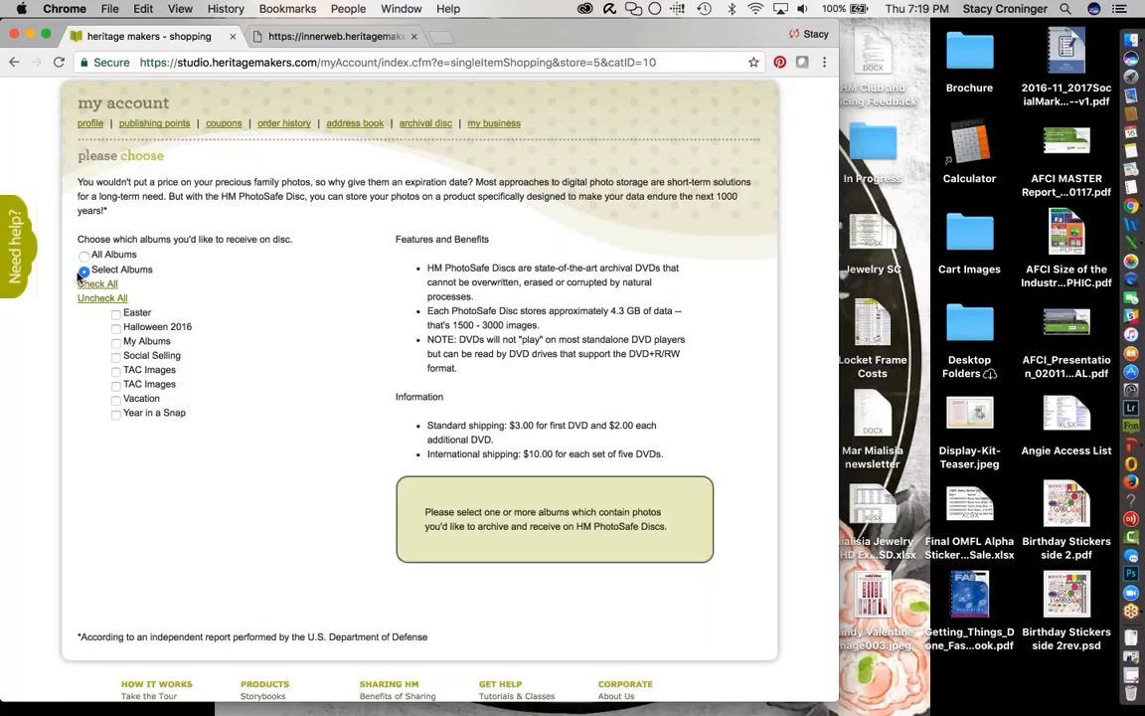
click(116, 329)
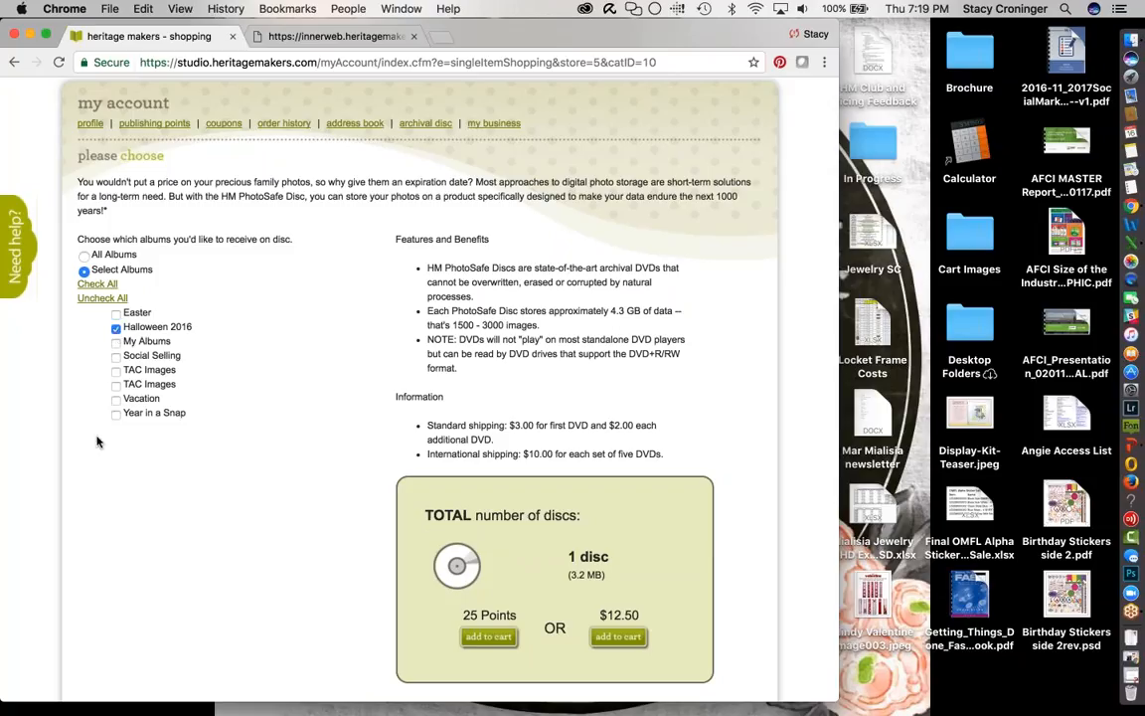
click(97, 283)
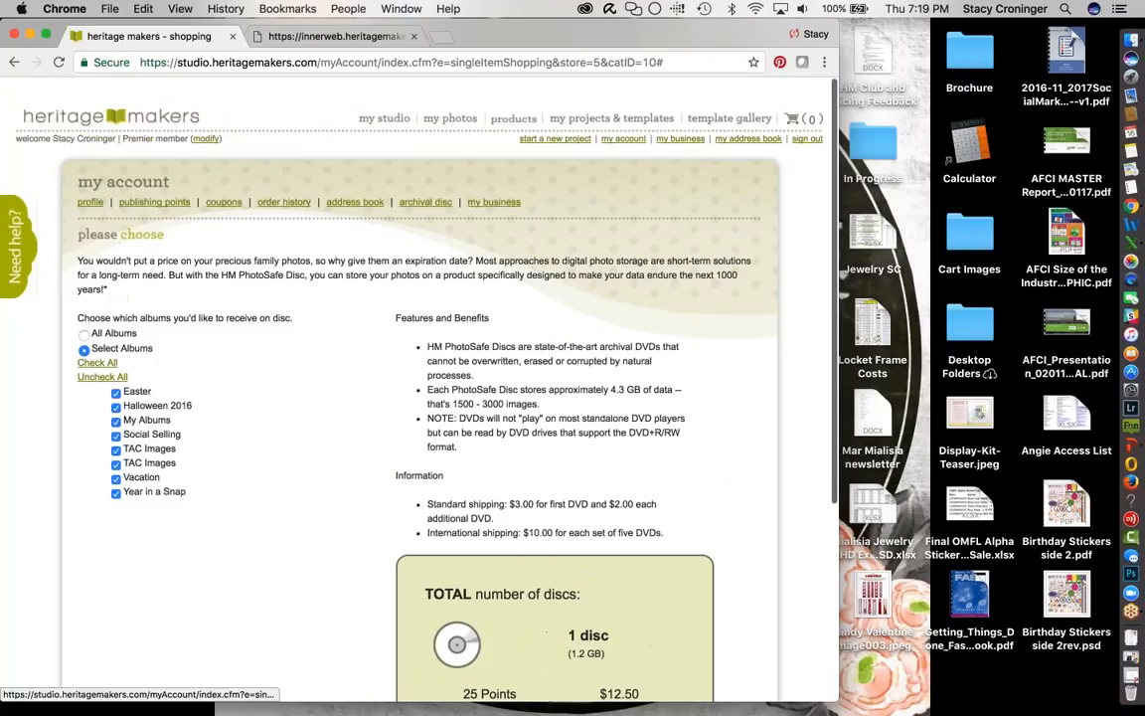
scroll(294, 547, down, 3)
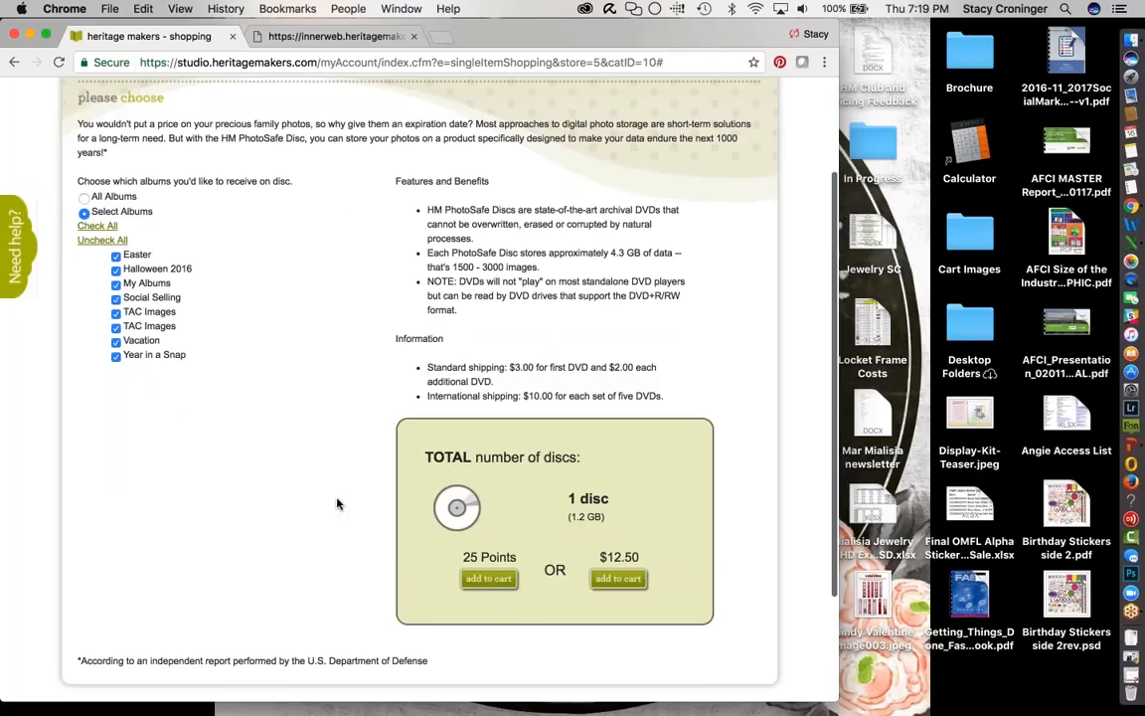
scroll(337, 502, up, 2)
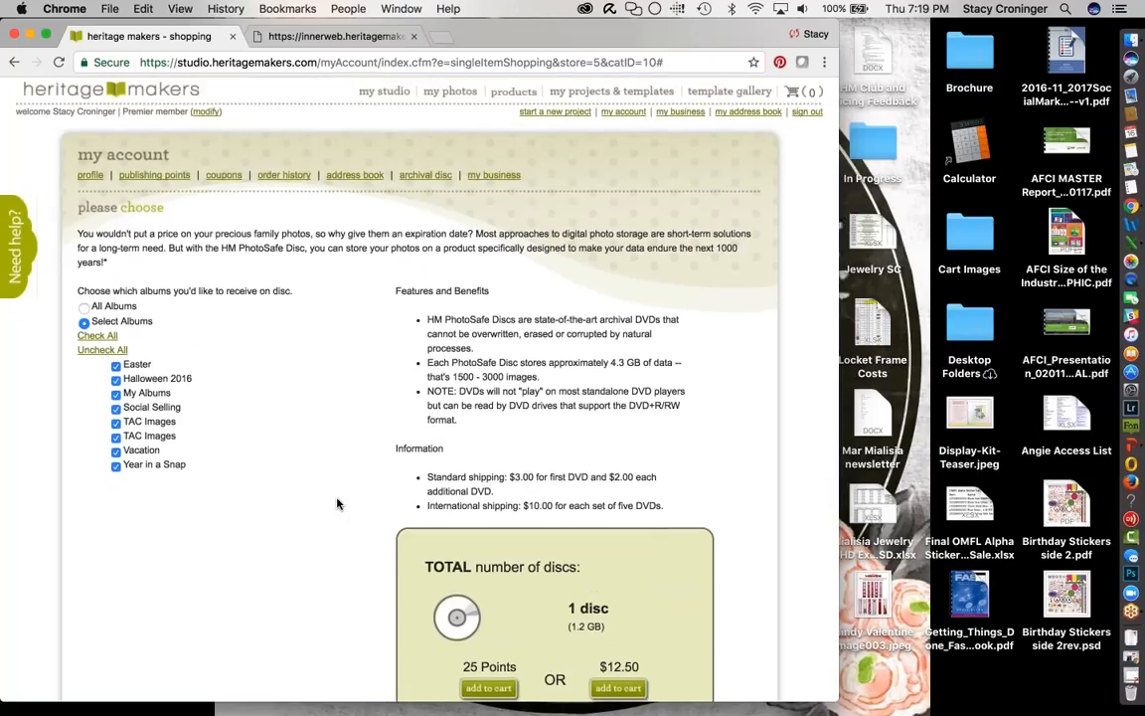
scroll(337, 504, up, 1)
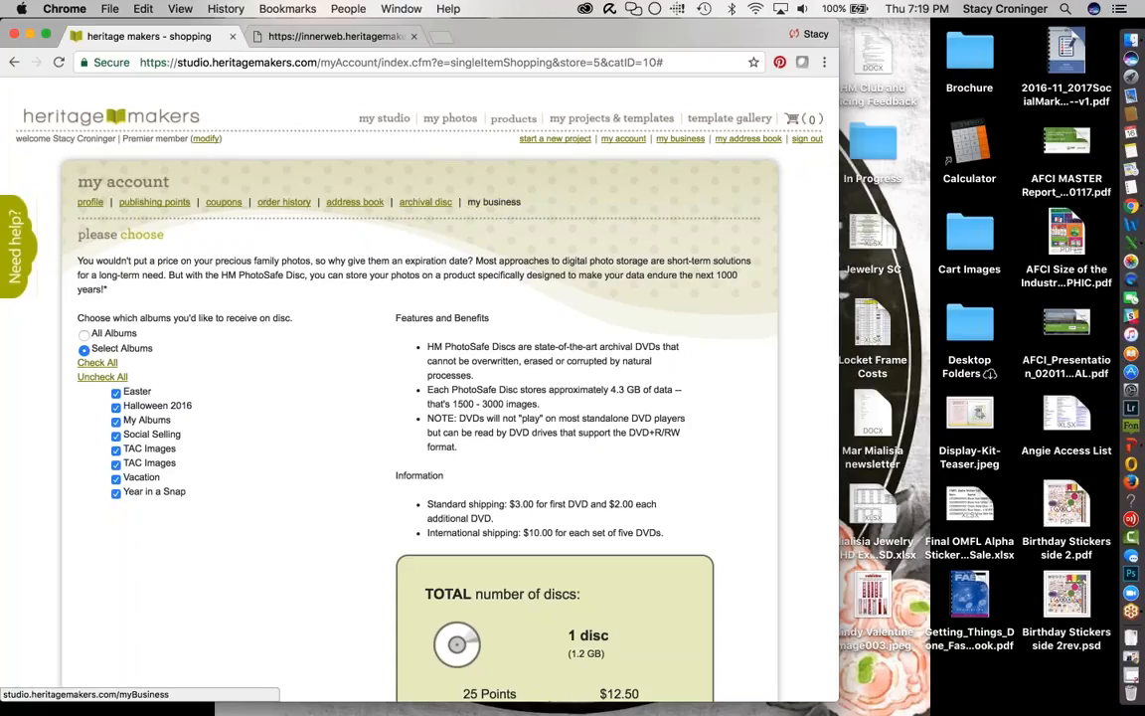
- Go through My Business and My Account to the address book listing six saved contacts
click(493, 202)
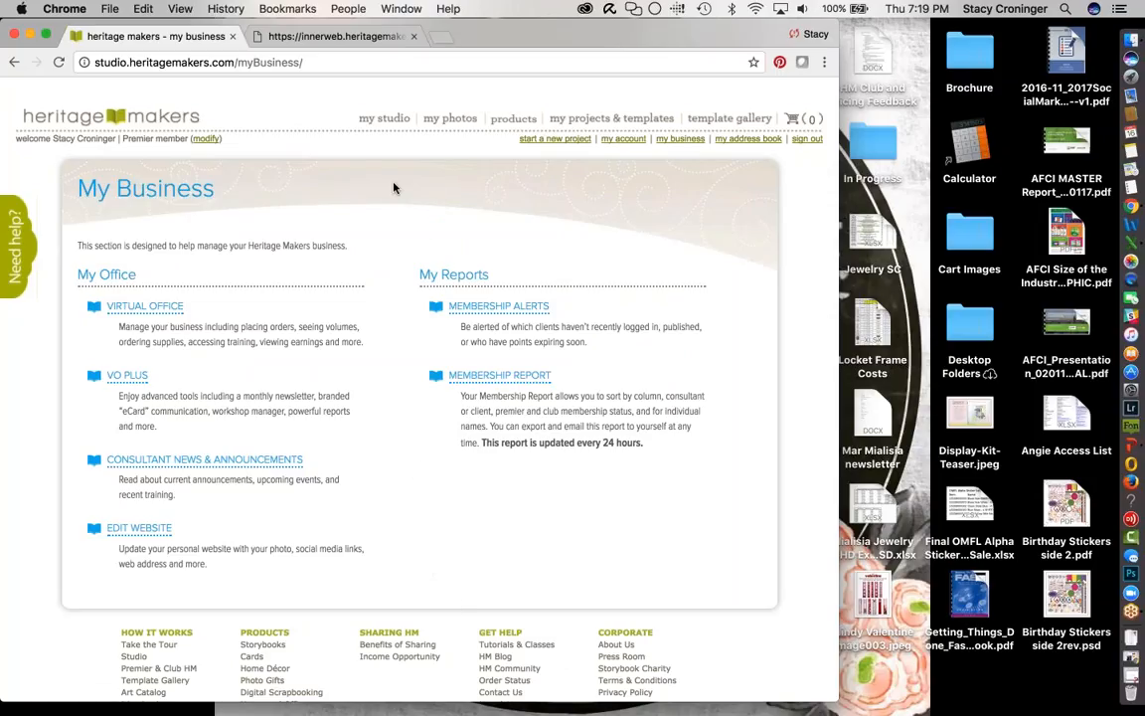
click(630, 141)
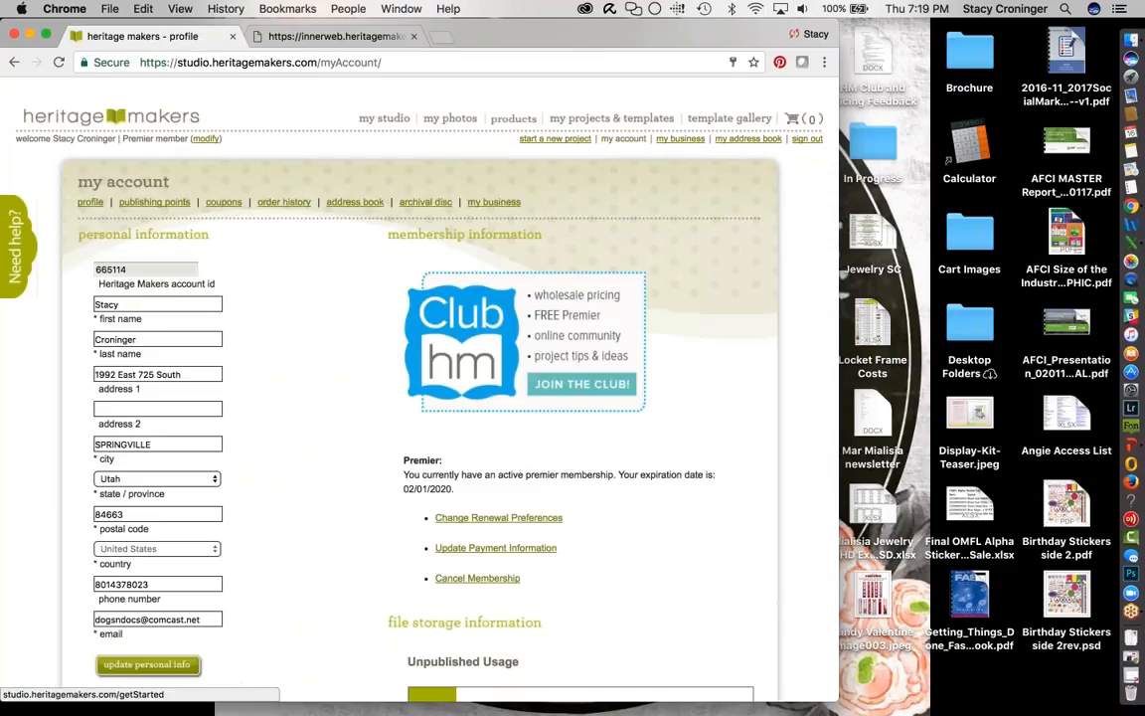
click(355, 202)
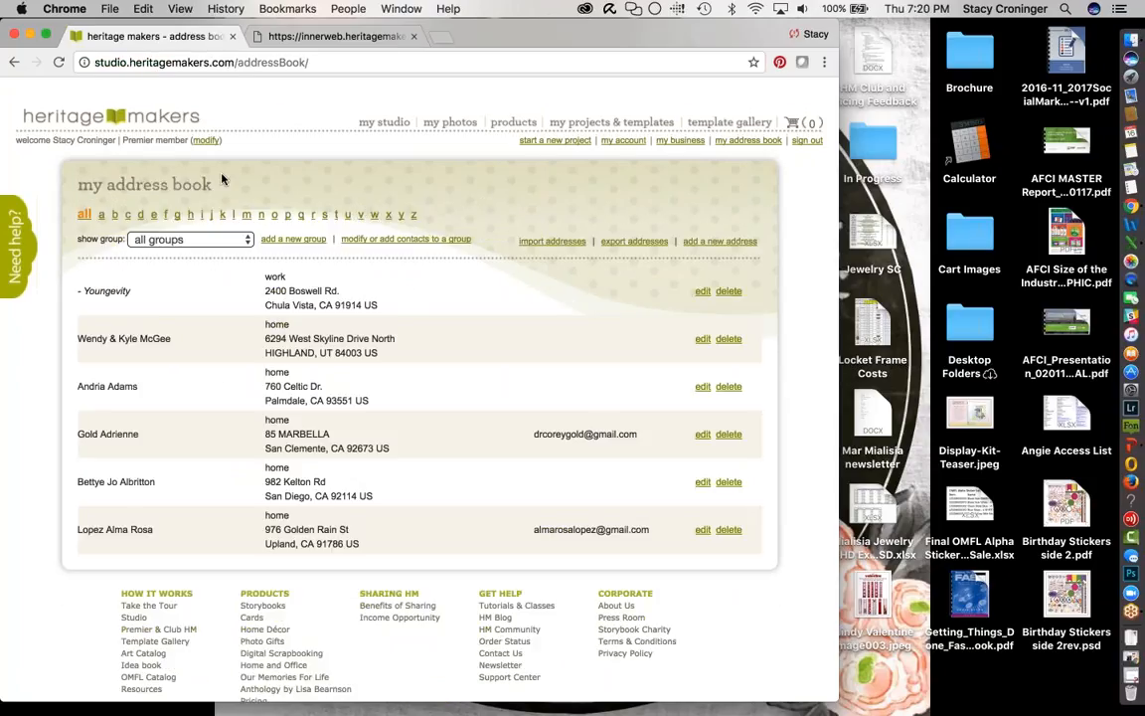
- Filter contacts to letter A, view the import addresses page, then open the Art Catalog in a new tab
click(101, 216)
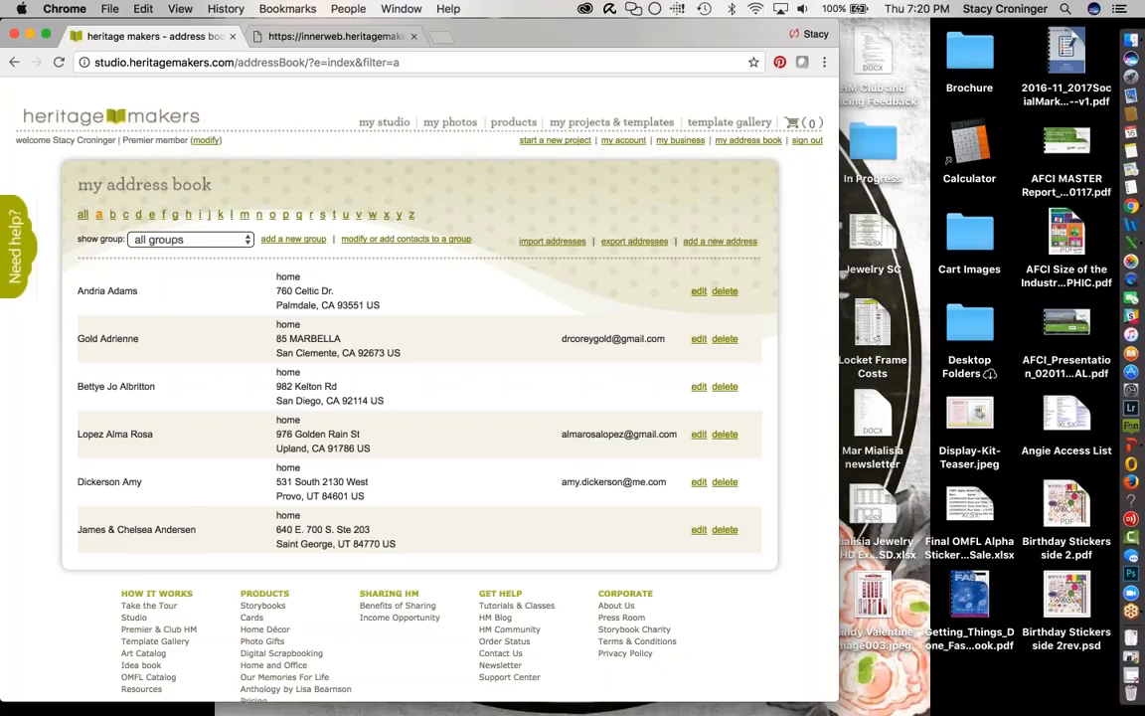
click(540, 245)
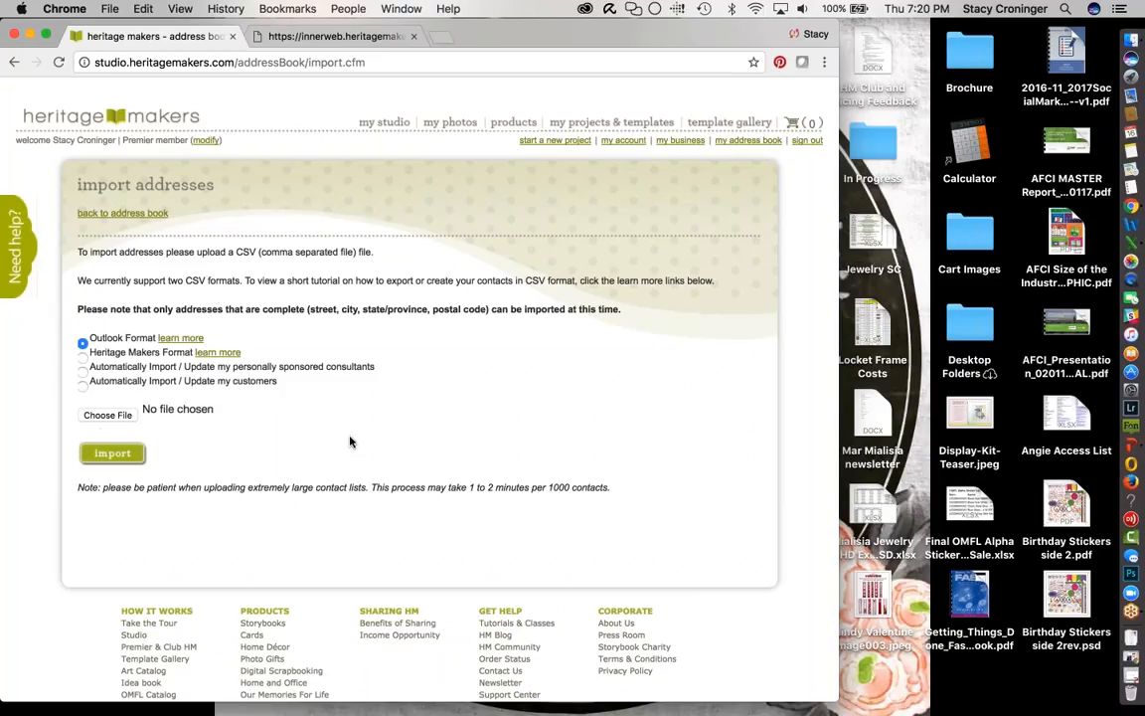
click(14, 62)
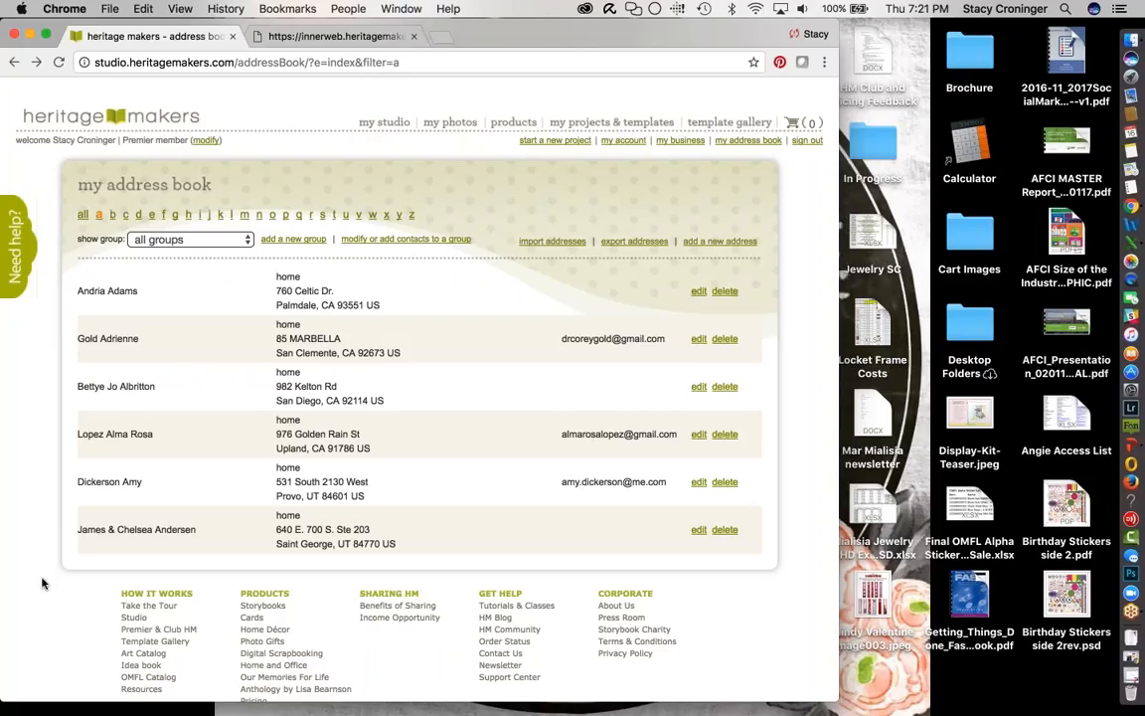
scroll(42, 583, down, 2)
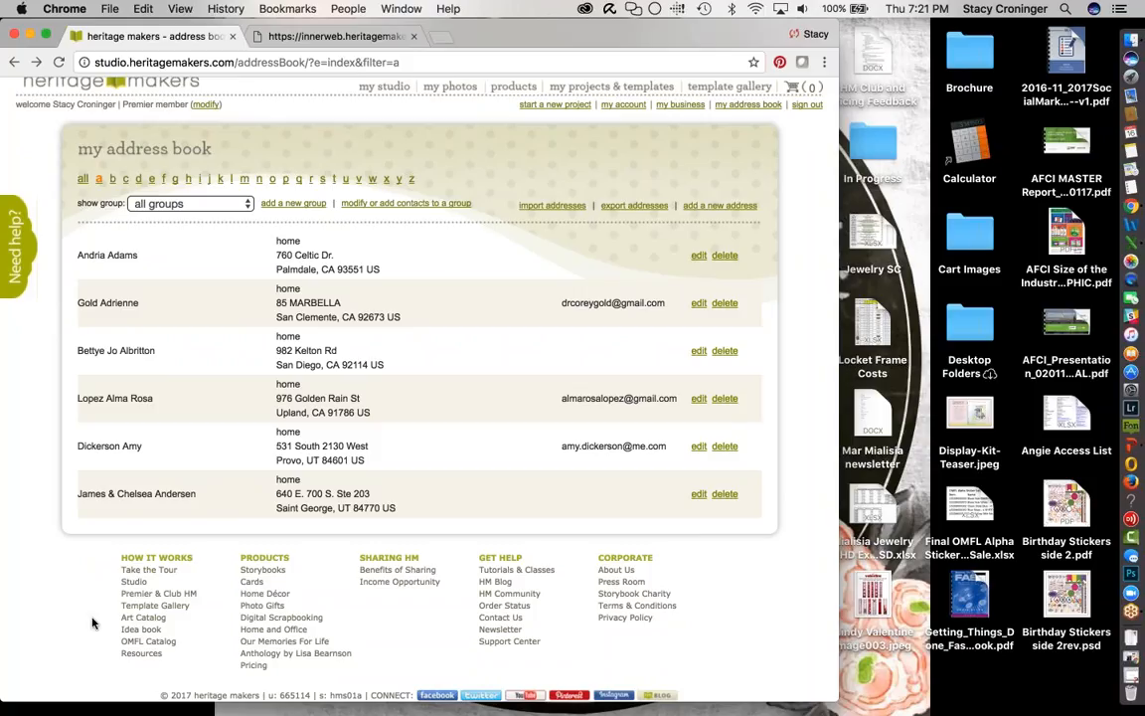
click(145, 618)
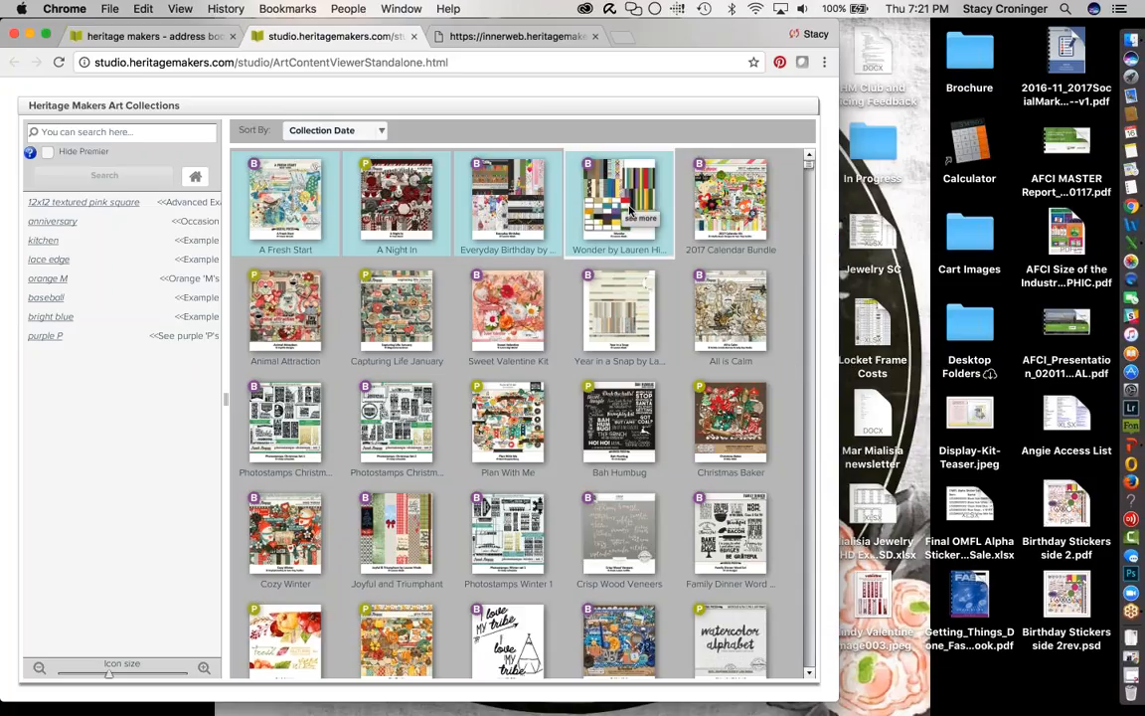
- Search art for 'dog' with Premier art hidden, then preview and open Walk in the Park
click(104, 132)
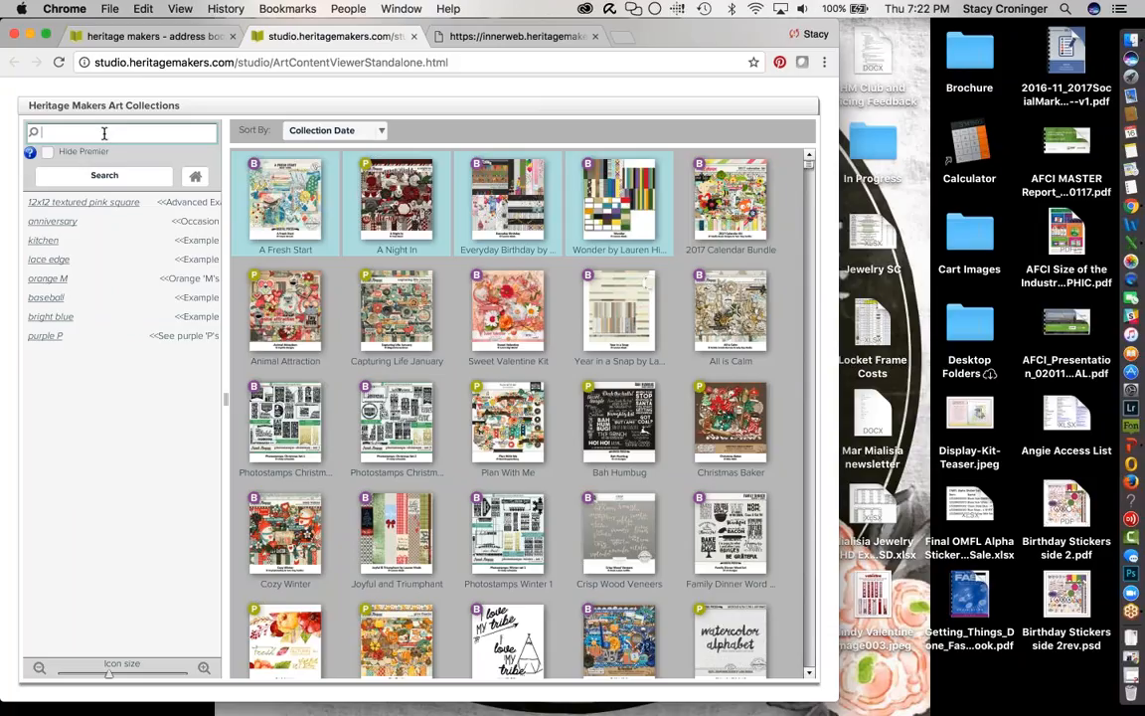
text(dog)
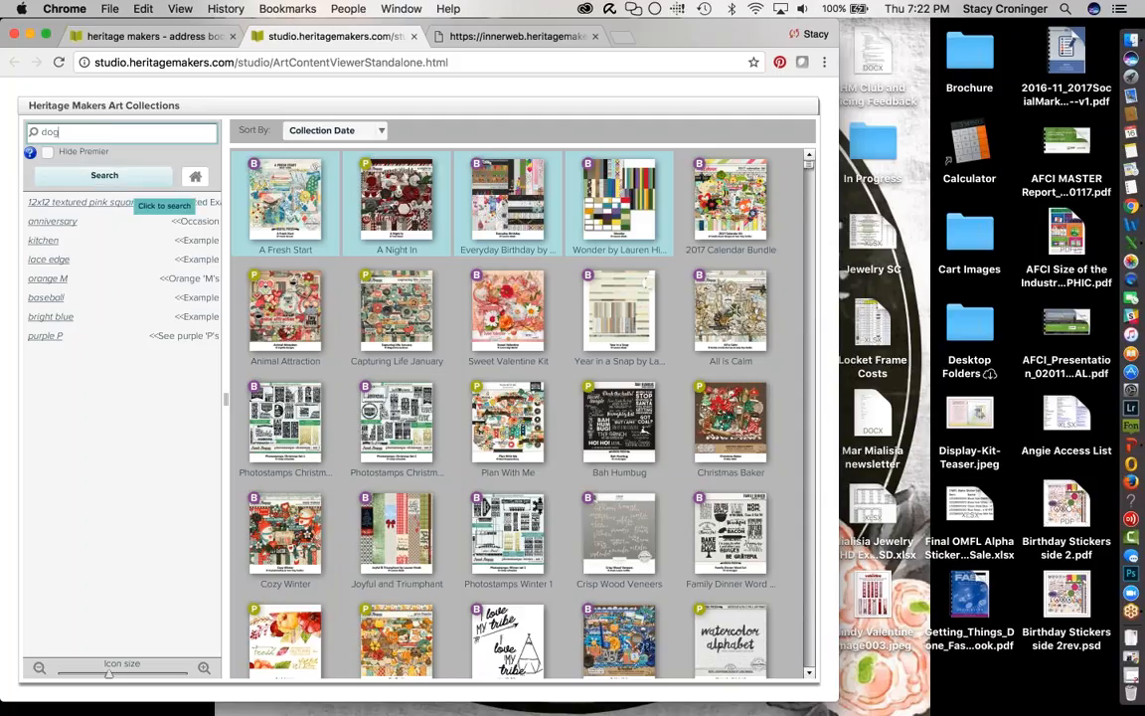
click(130, 177)
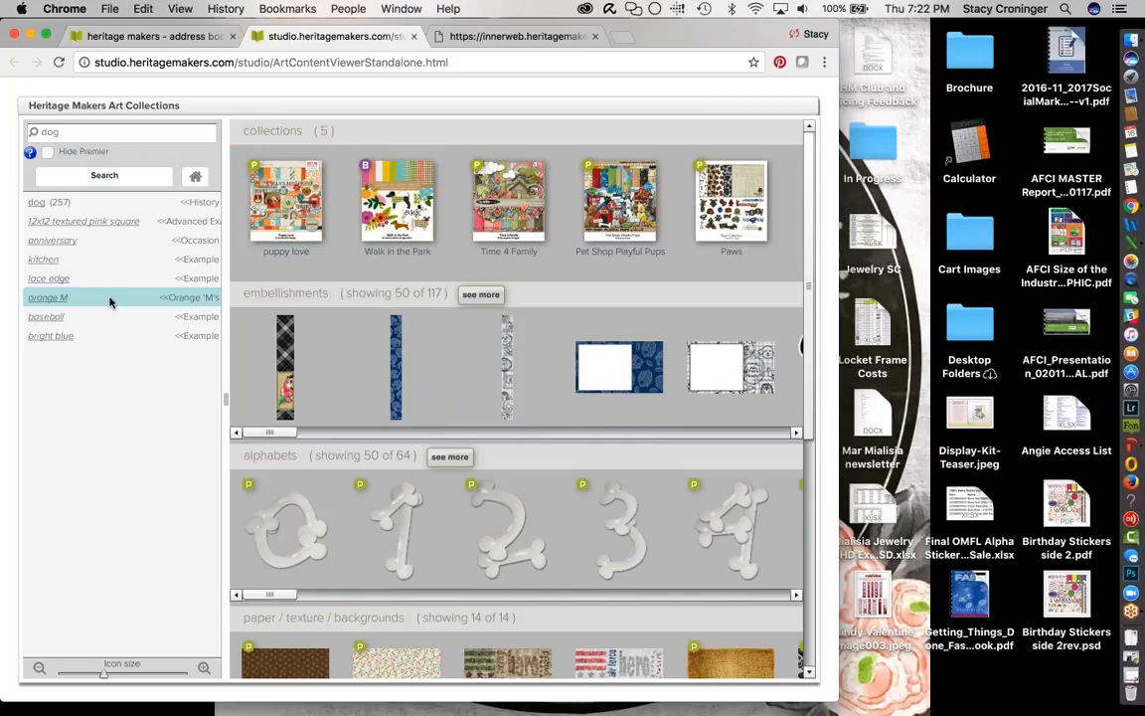
click(47, 153)
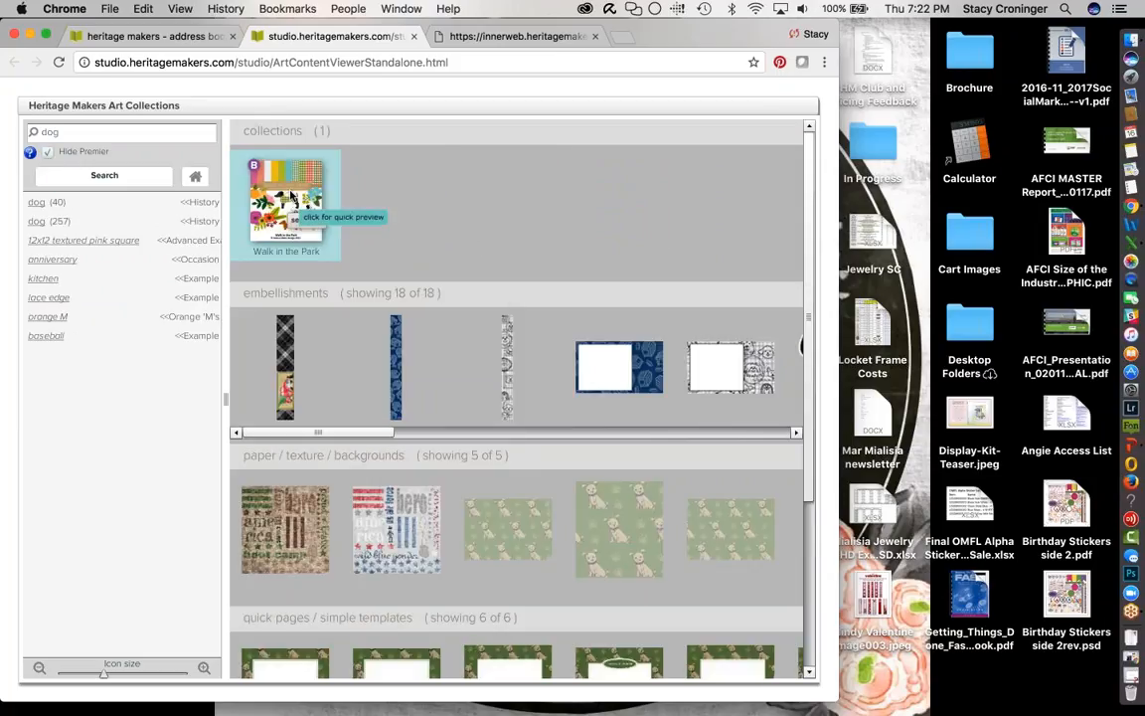
click(291, 199)
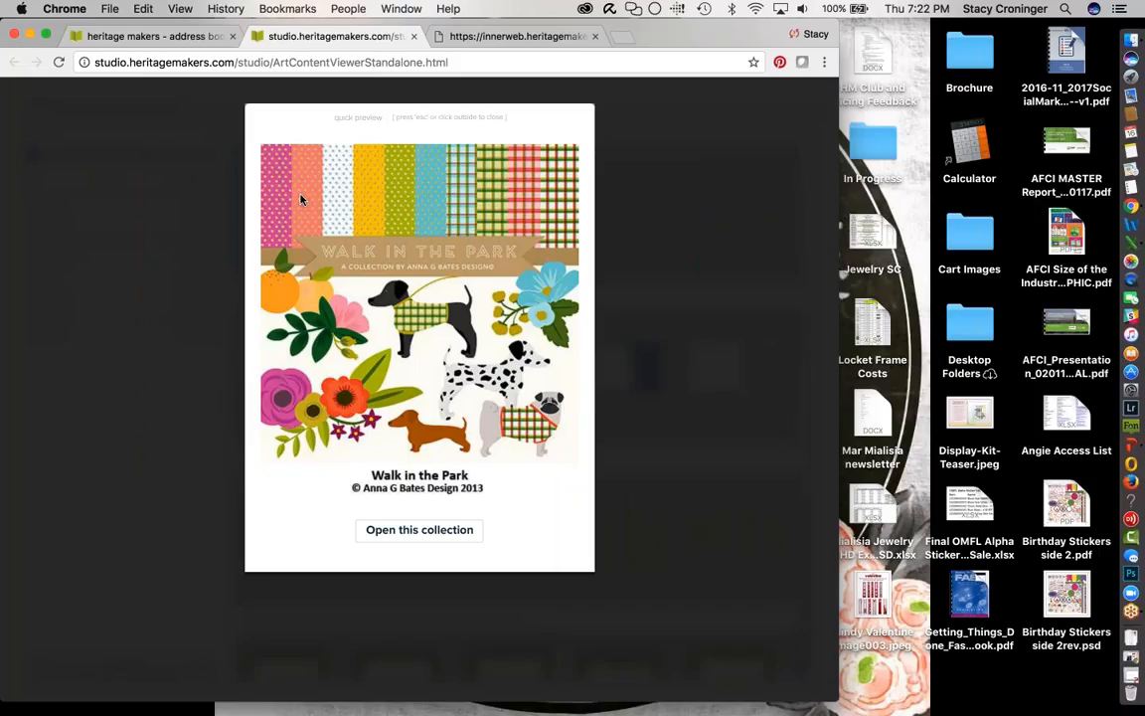
click(422, 532)
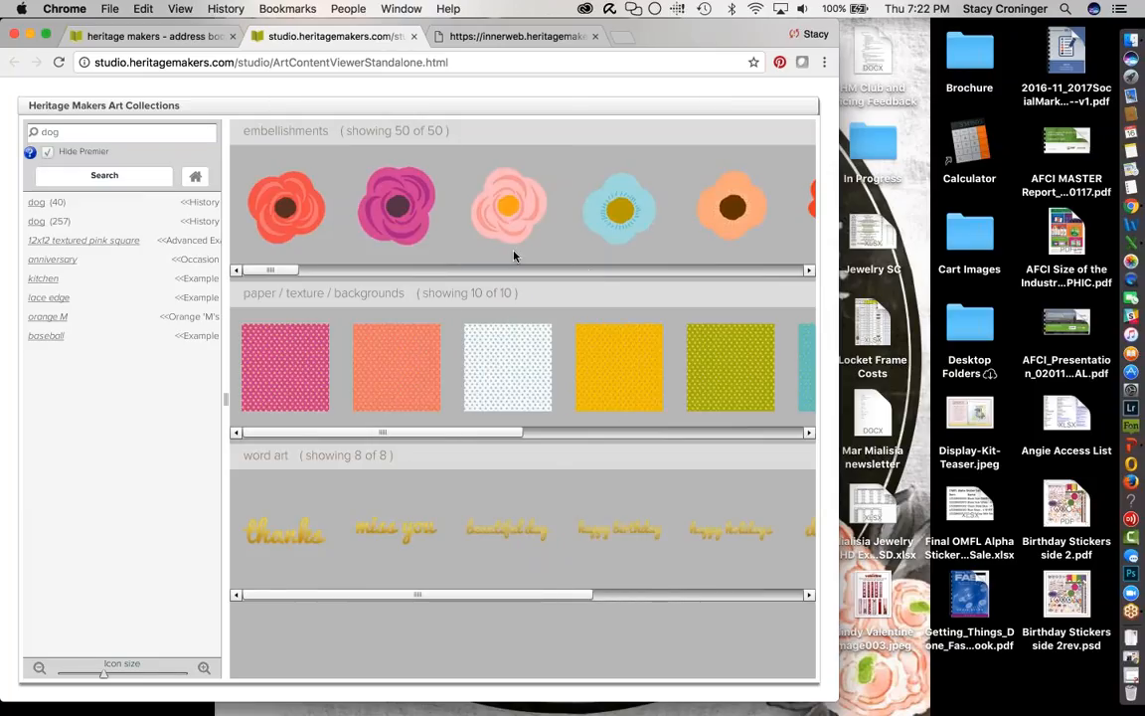
- Replace the search term with 'pink strip' and run the search
click(81, 133)
key(BackSpace)
key(BackSpace)
key(BackSpace)
text(pink strip)
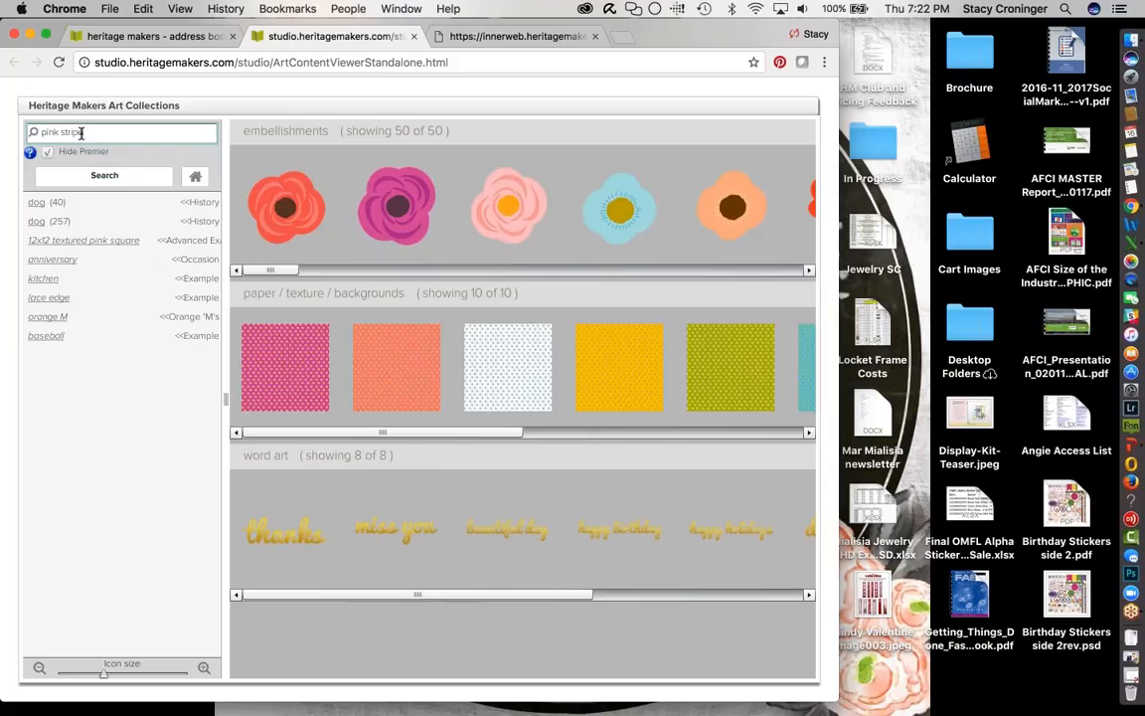
key(Return)
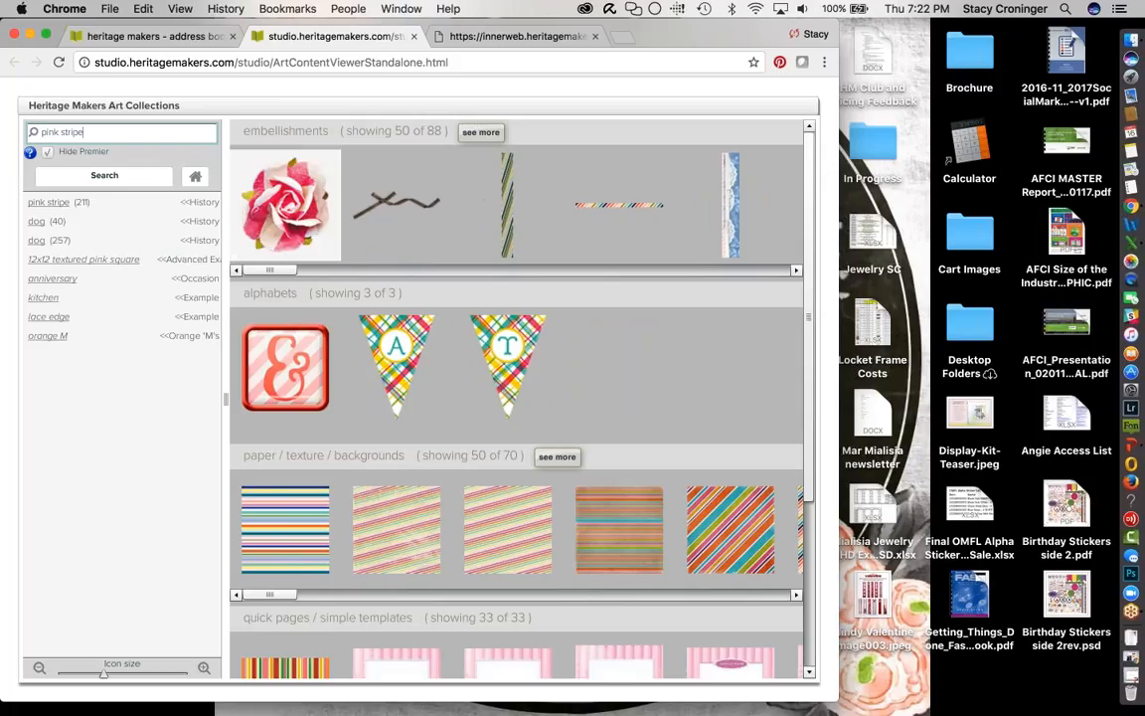
- Untick Hide Premier, rerun the 'dog (257)' search, and scroll down to the word art row
click(47, 154)
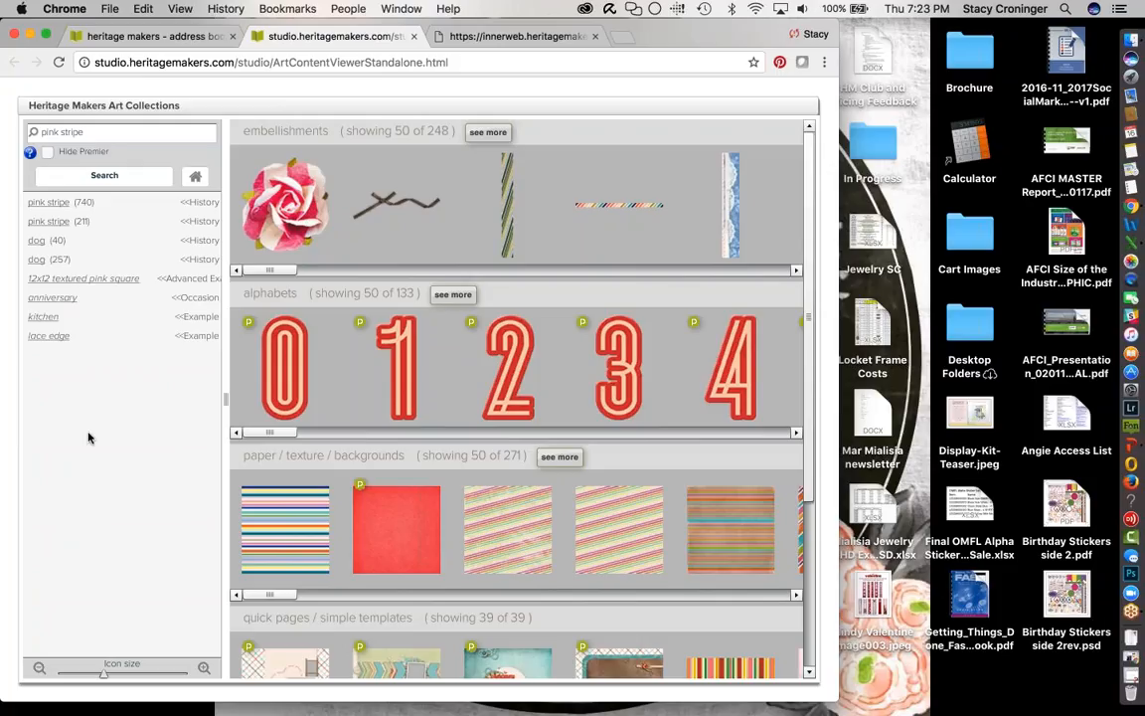
click(36, 261)
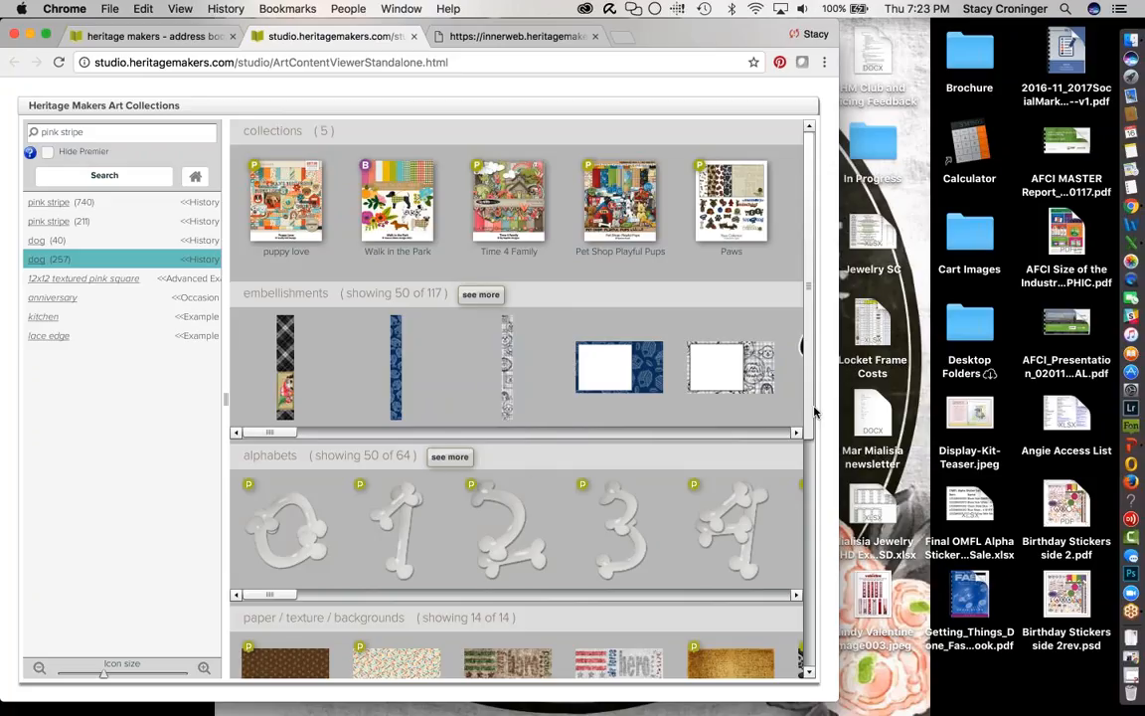
scroll(807, 542, down, 5)
scroll(807, 542, down, 3)
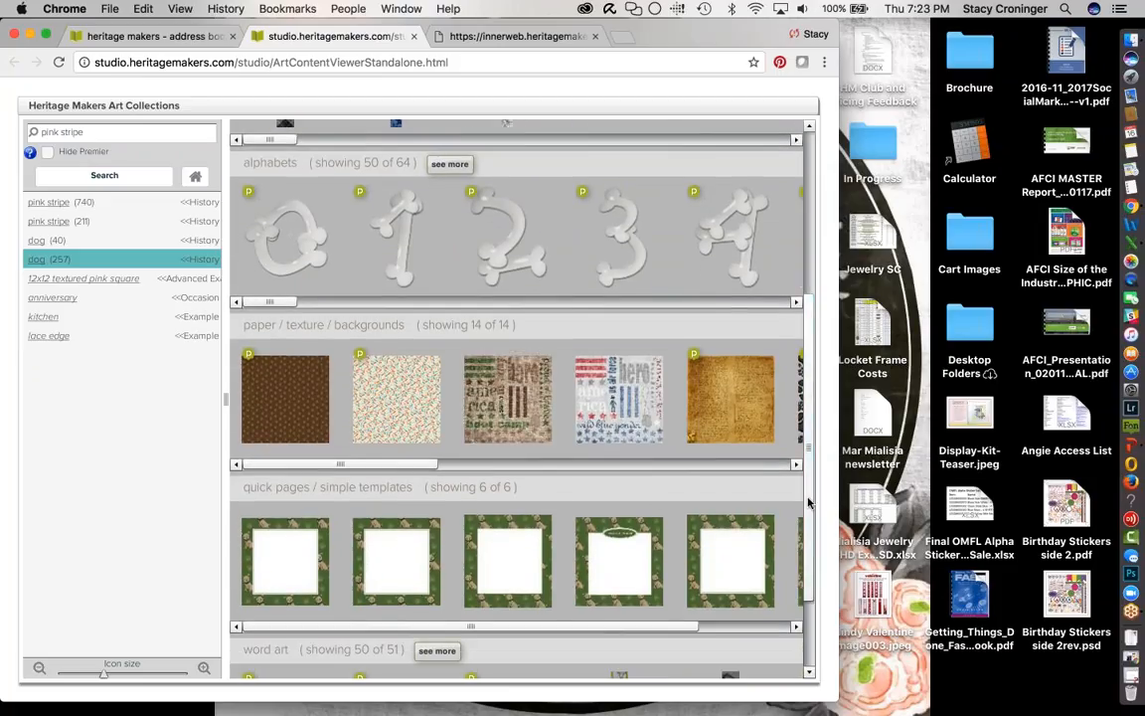
scroll(807, 507, down, 3)
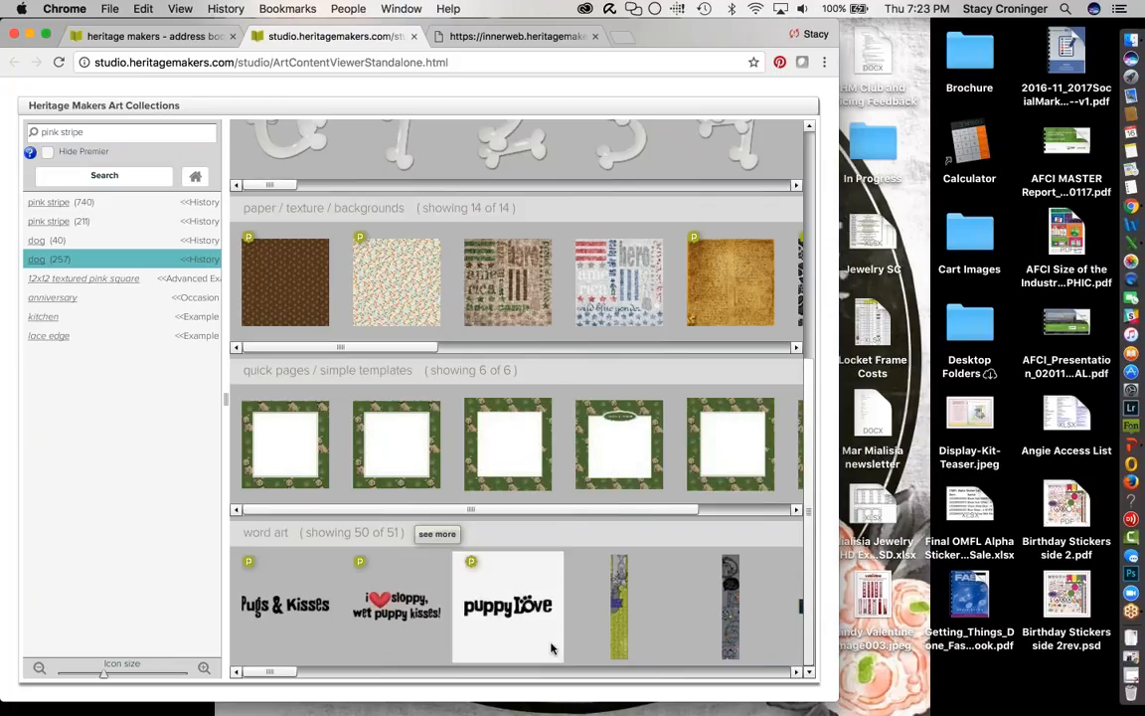
- Quick-preview the tall green word art and the puppy Love word art, closing each preview
click(620, 622)
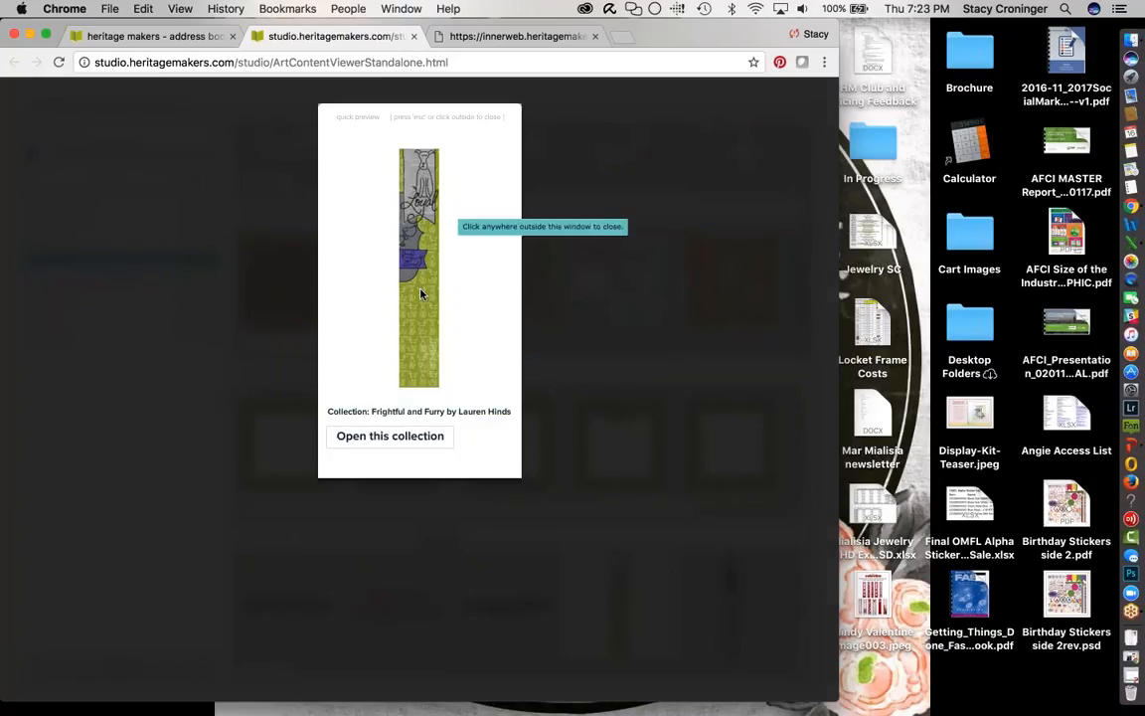
click(562, 606)
click(483, 603)
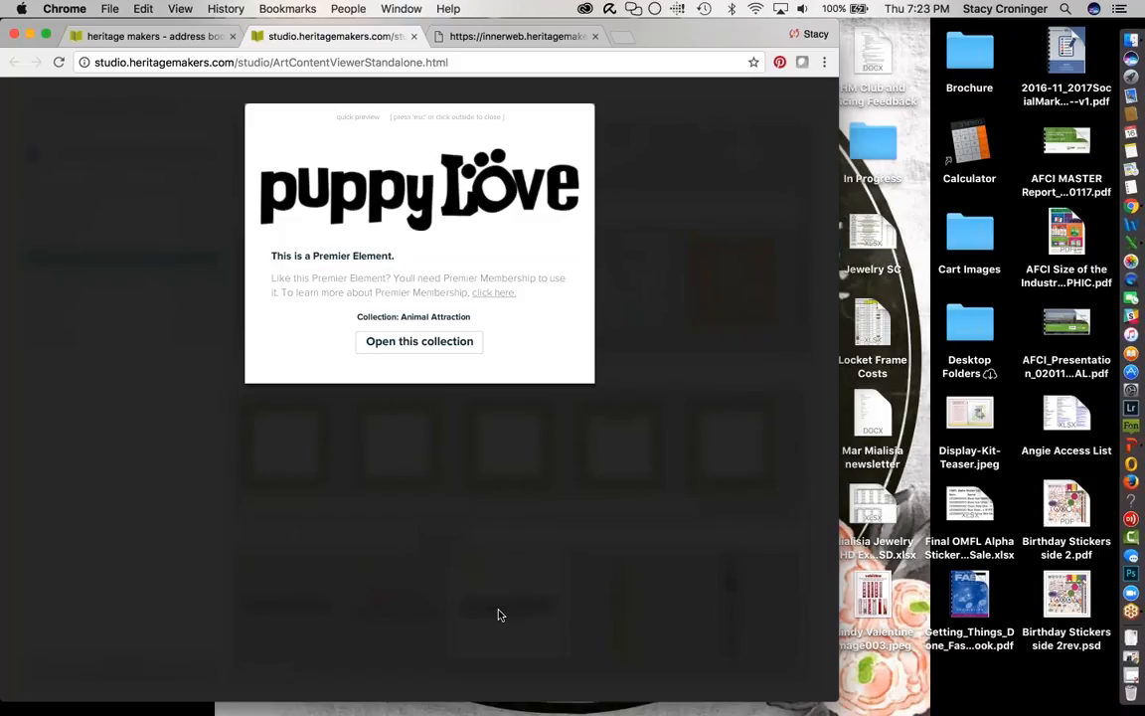
click(500, 615)
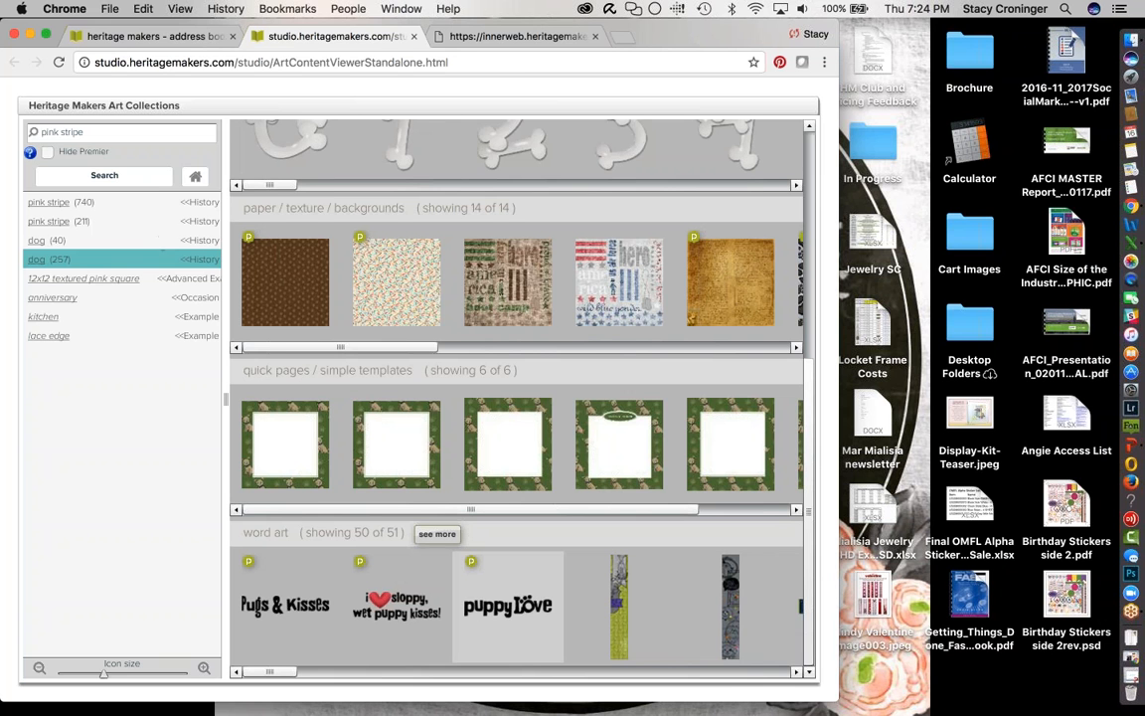
- Close the art viewer tab and browse the heritagemakers.com home page via the logo
click(414, 37)
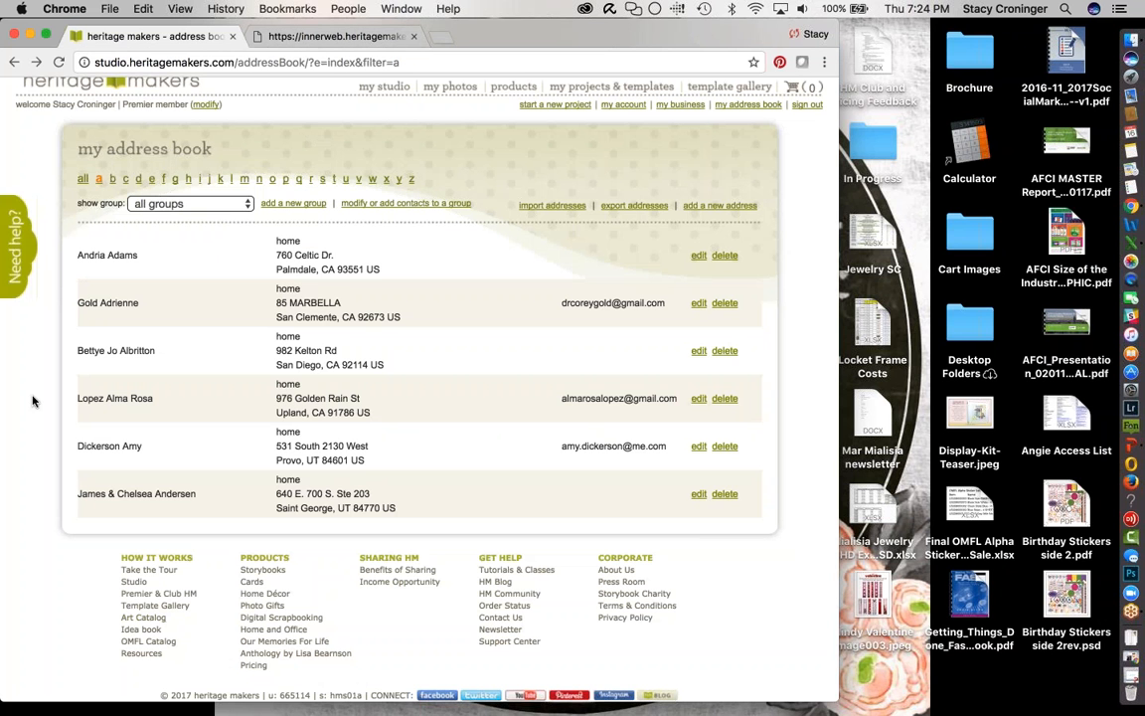
click(217, 81)
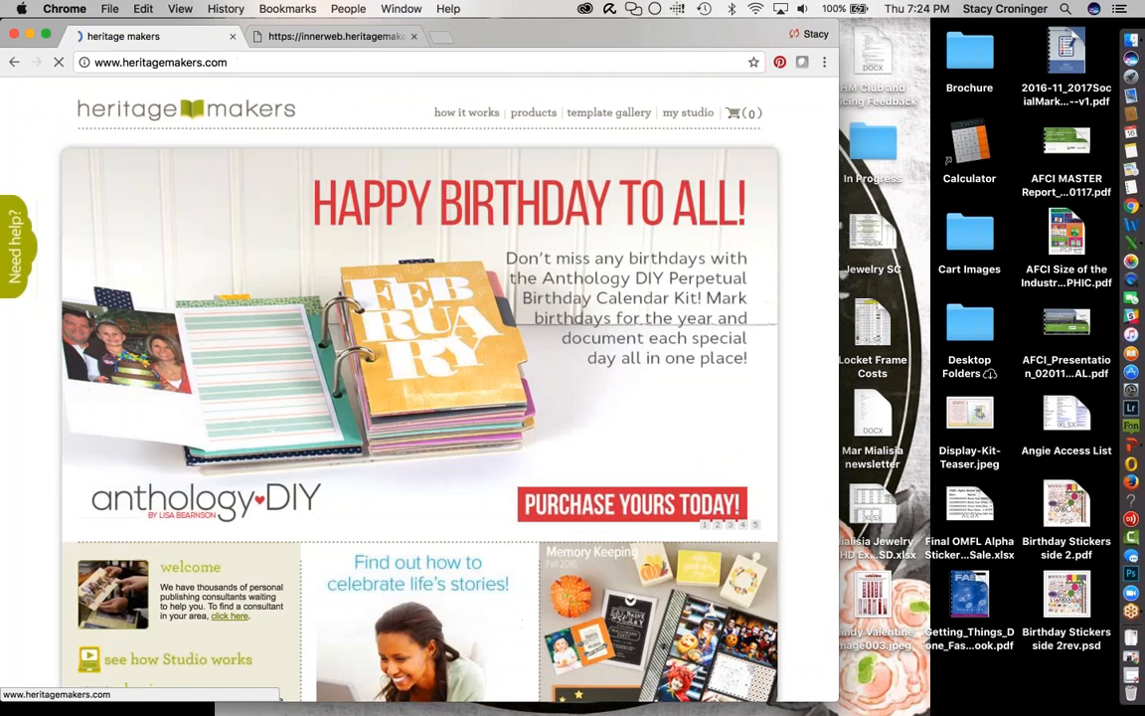
scroll(27, 529, down, 5)
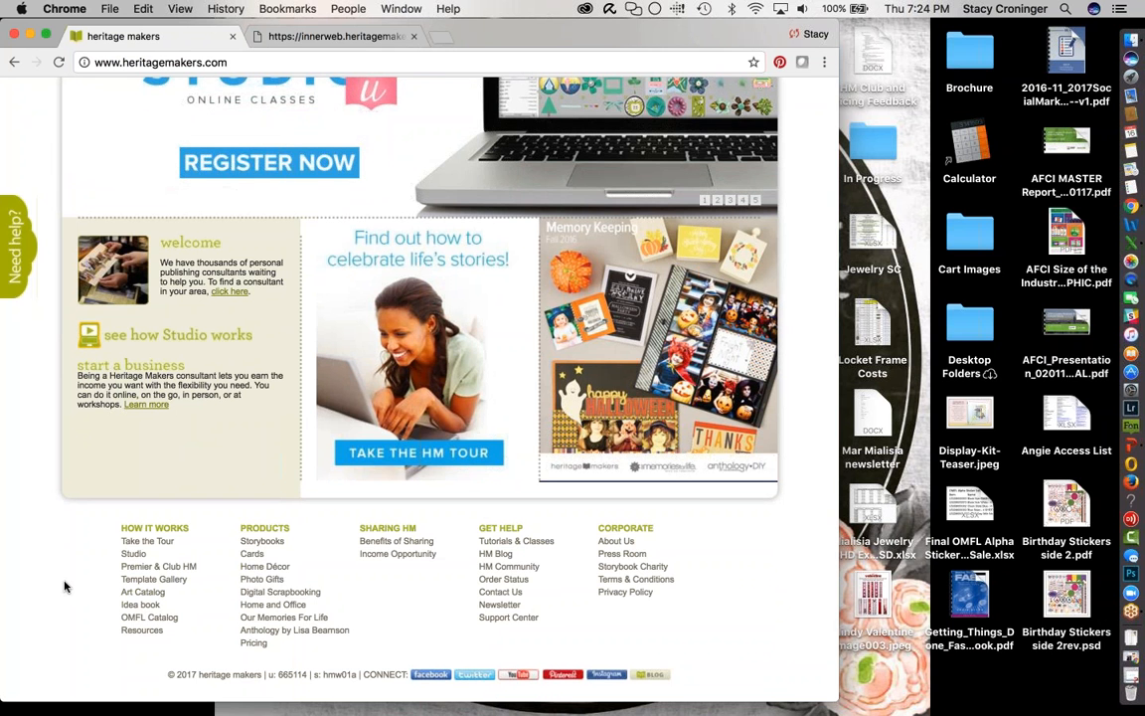
scroll(64, 587, up, 5)
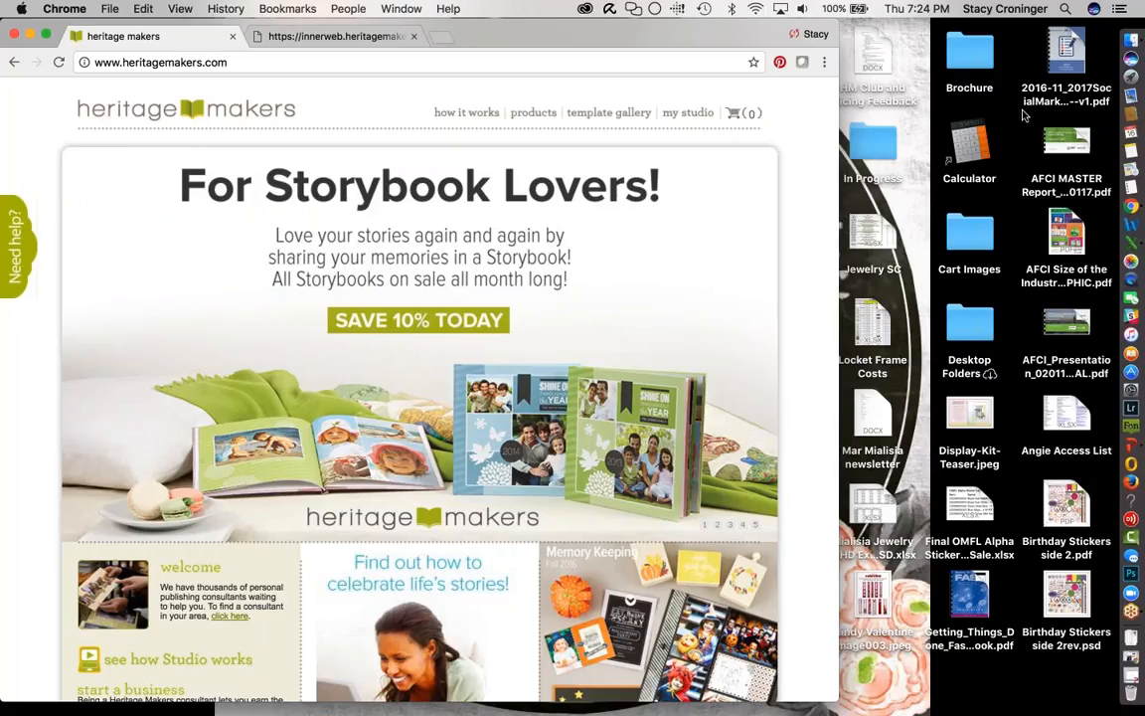
- Bring up the 'my projects in progress' list, page 1 of 3, headed by the monogram card
click(1031, 256)
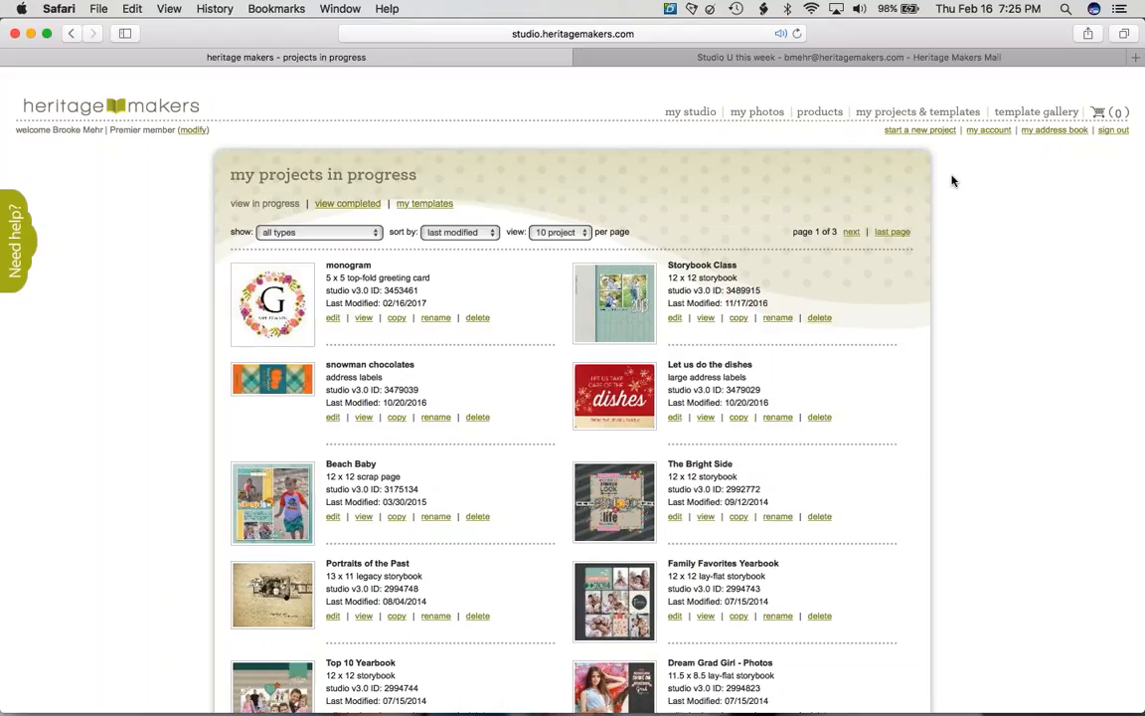
- Browse the Baby templates (1,053 projects), then return to the full 13,248-project Template Gallery
click(1028, 107)
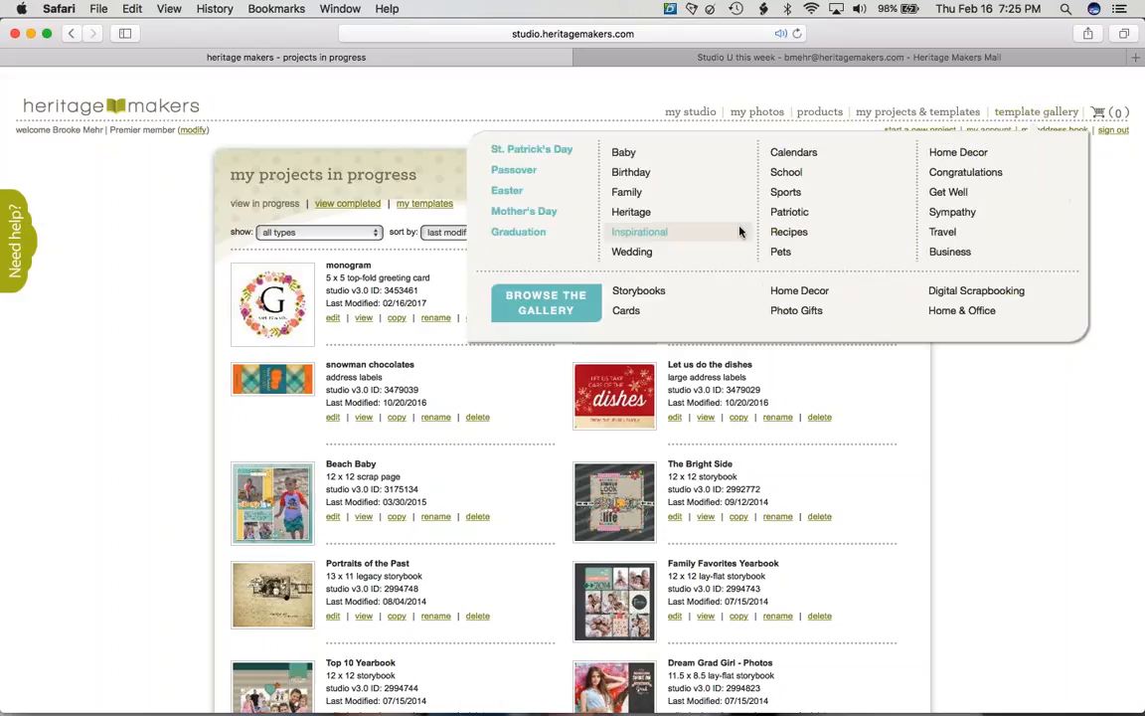
click(624, 152)
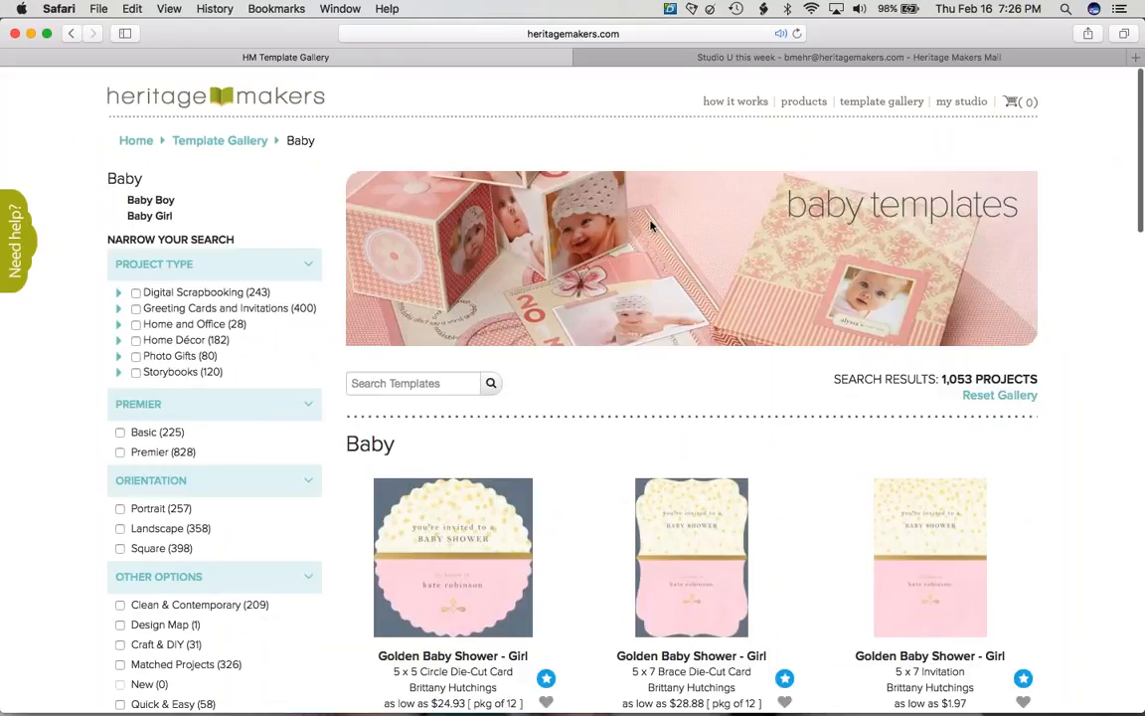
scroll(938, 252, down, 3)
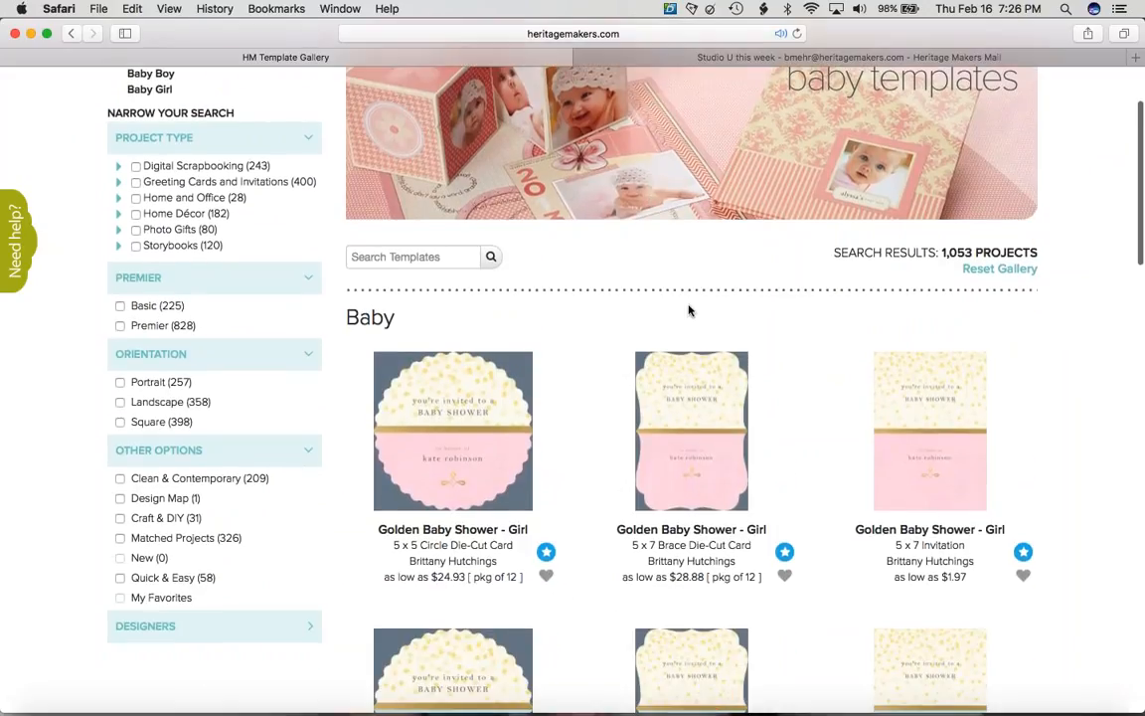
scroll(675, 315, down, 5)
scroll(675, 314, down, 20)
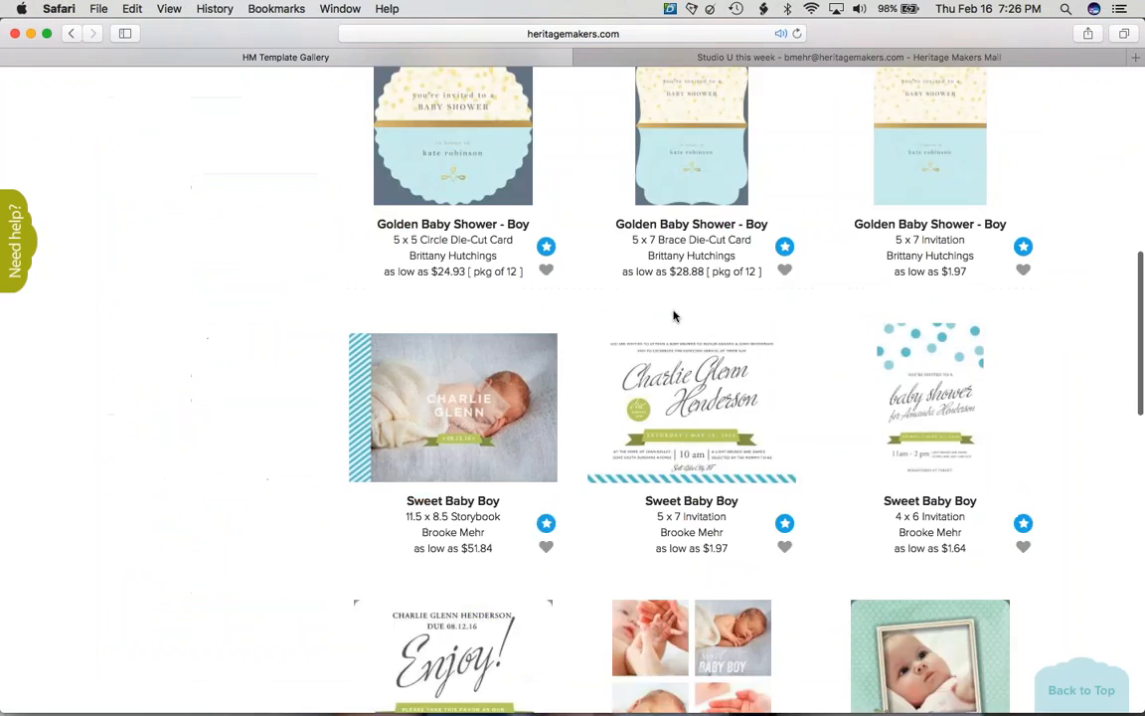
scroll(675, 314, up, 20)
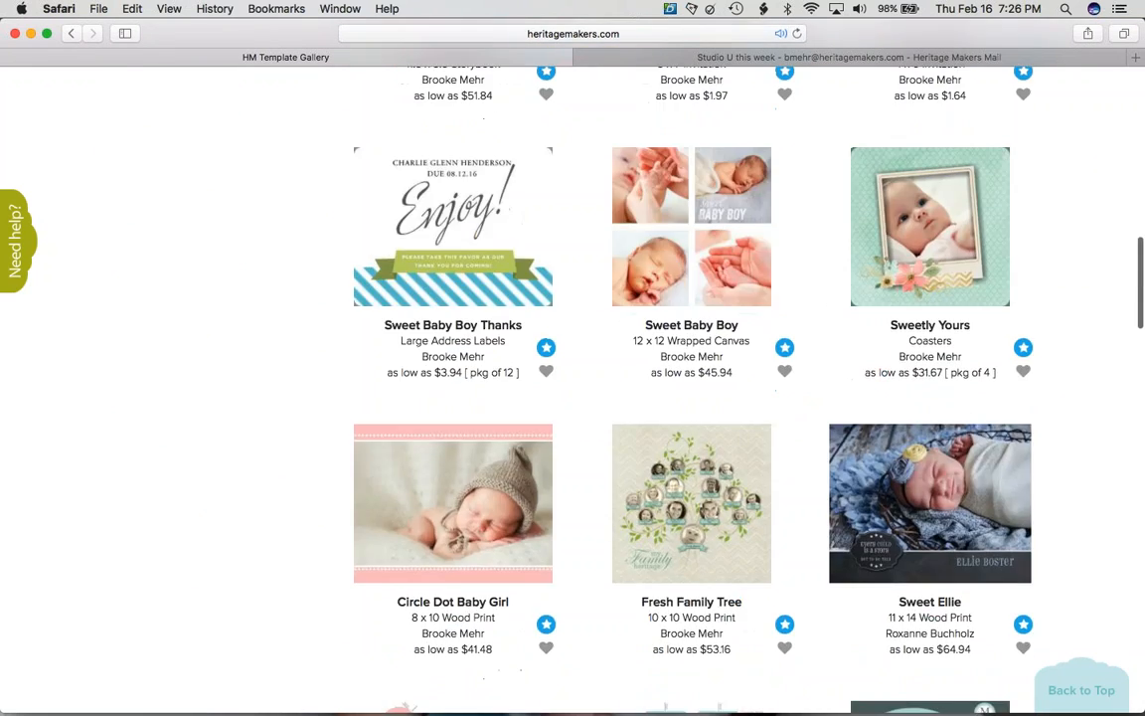
click(998, 395)
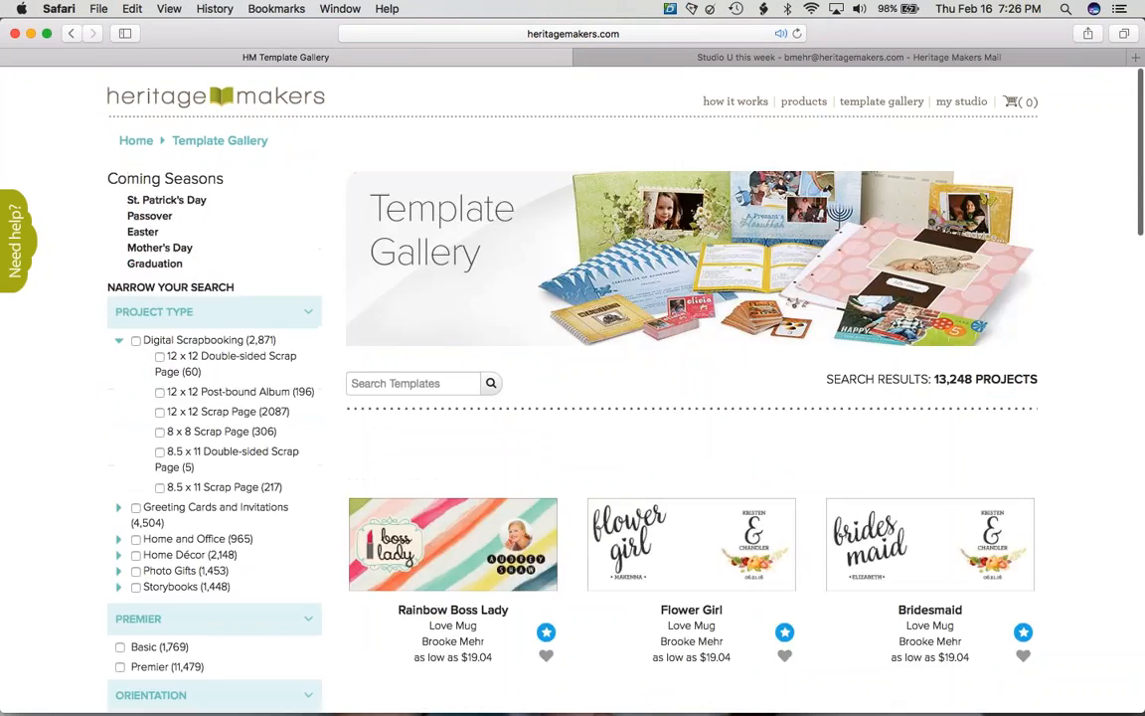
mouse_move(881, 101)
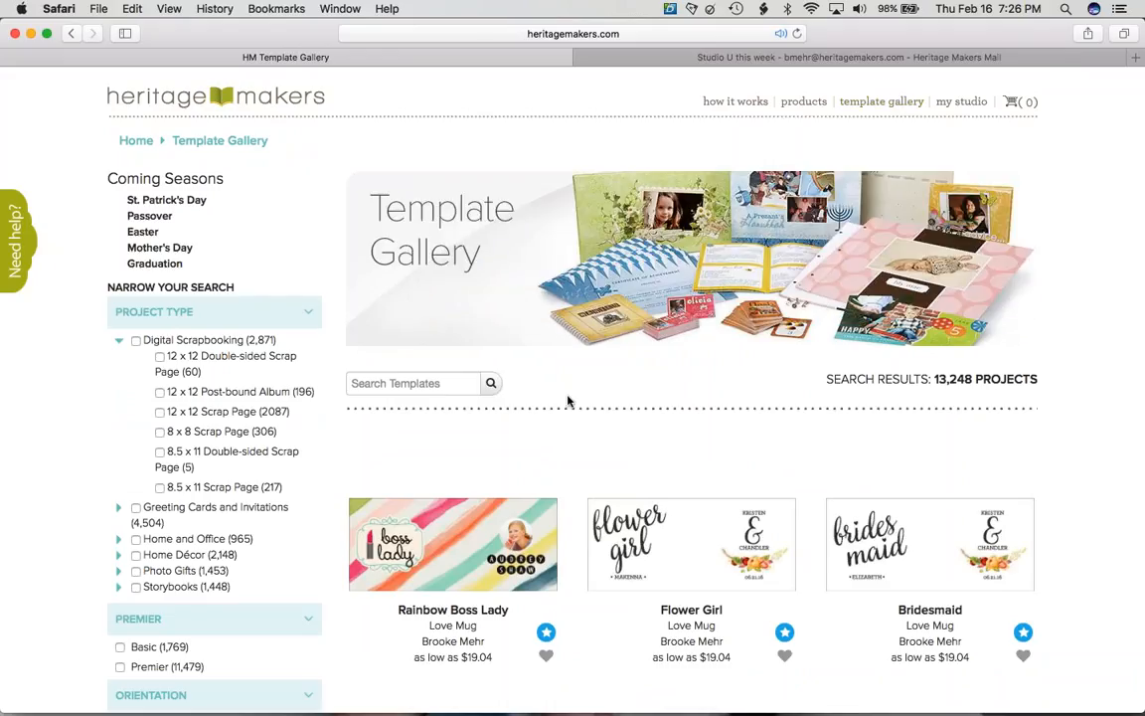
scroll(567, 401, down, 10)
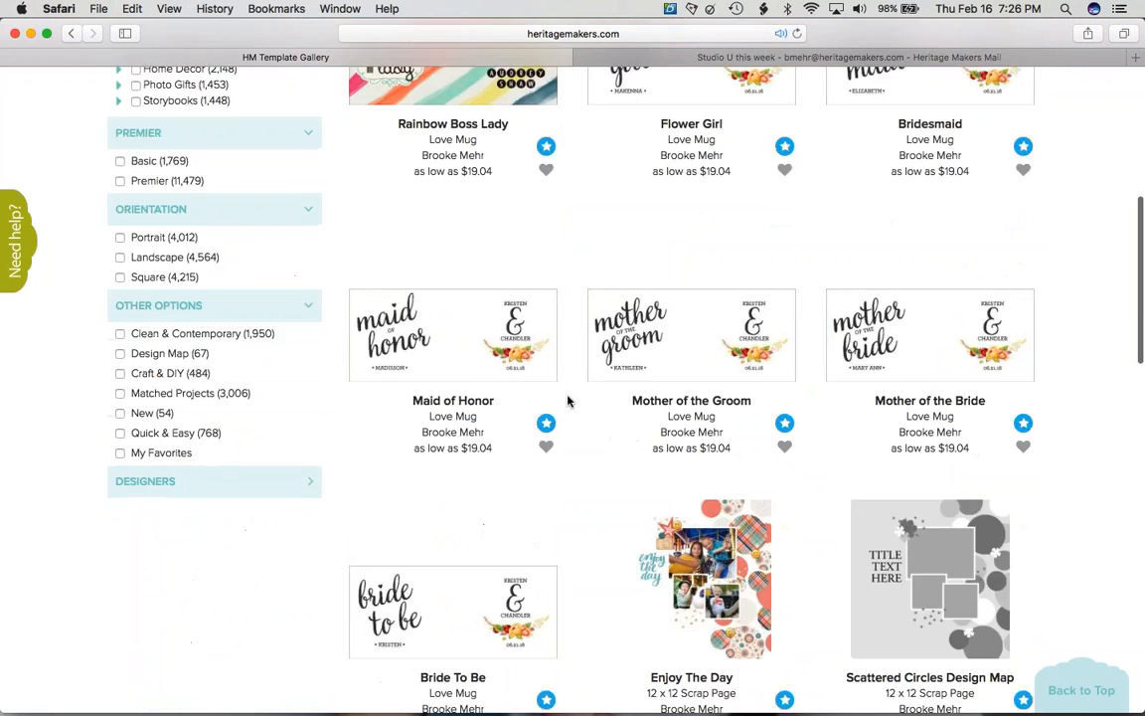
scroll(568, 400, down, 9)
scroll(567, 401, up, 8)
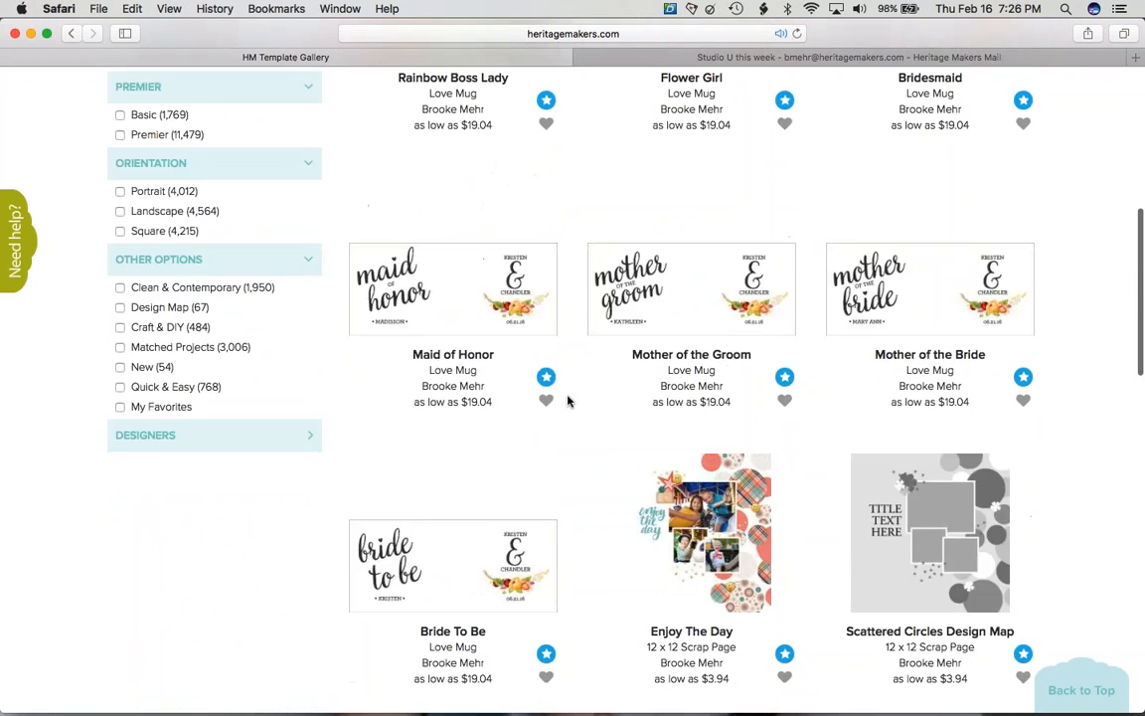
scroll(568, 400, up, 2)
scroll(567, 401, down, 20)
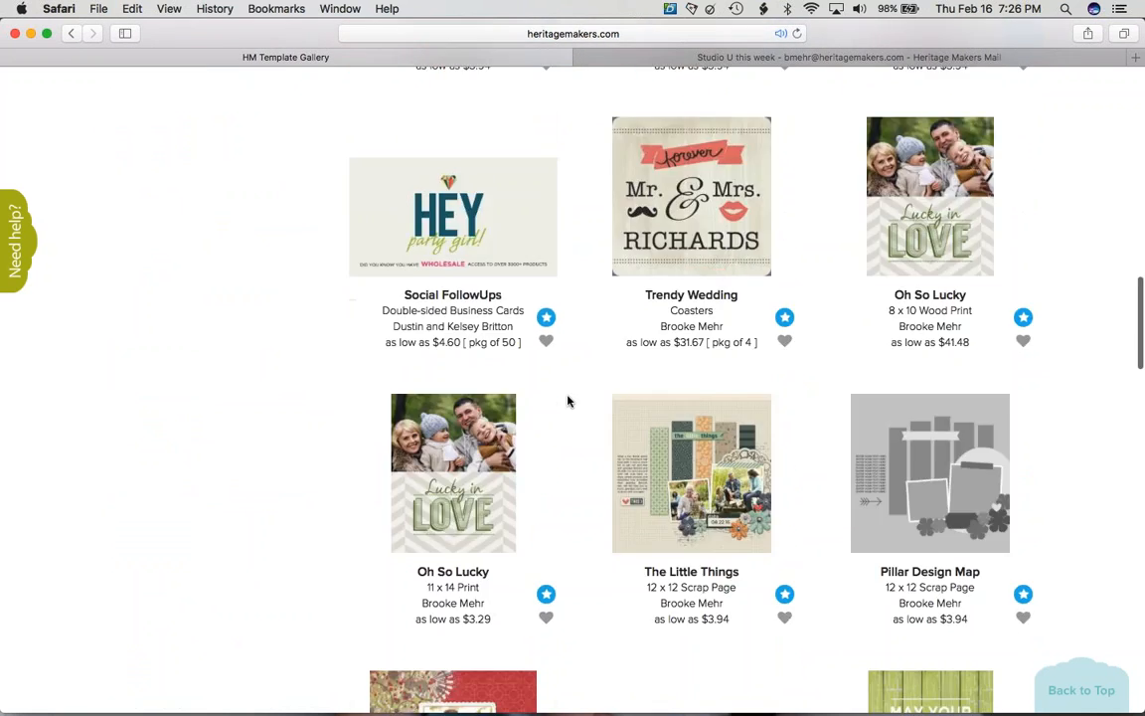
scroll(568, 400, down, 4)
scroll(568, 401, up, 12)
scroll(567, 401, down, 10)
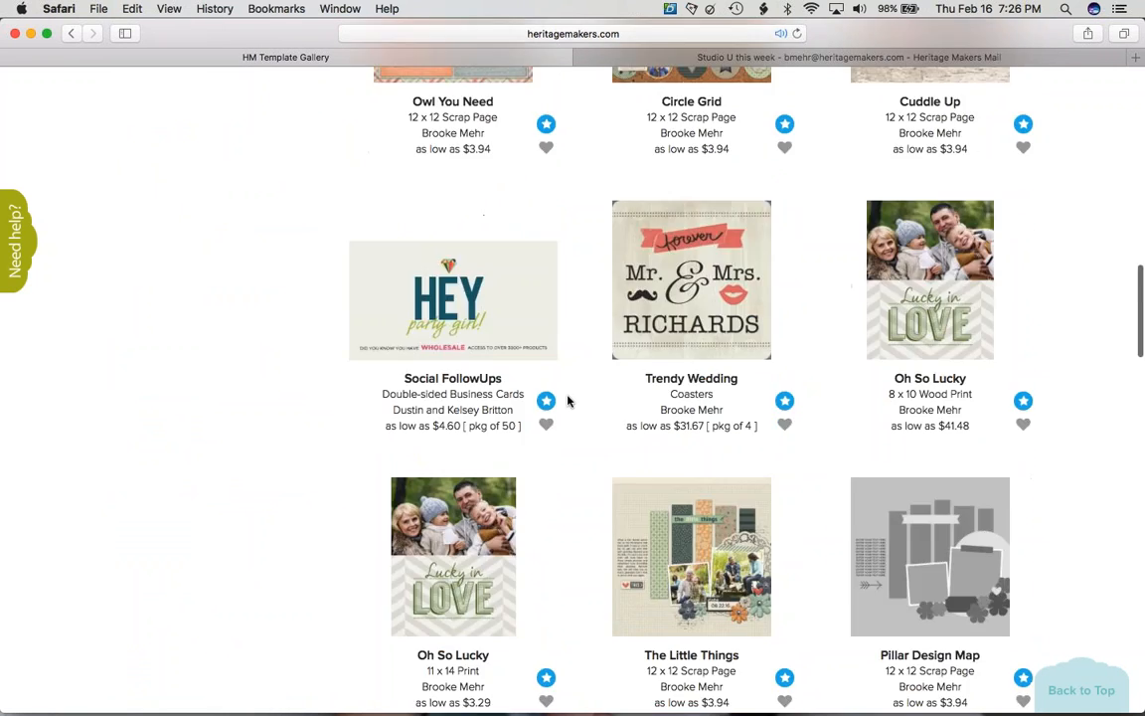
scroll(568, 400, down, 20)
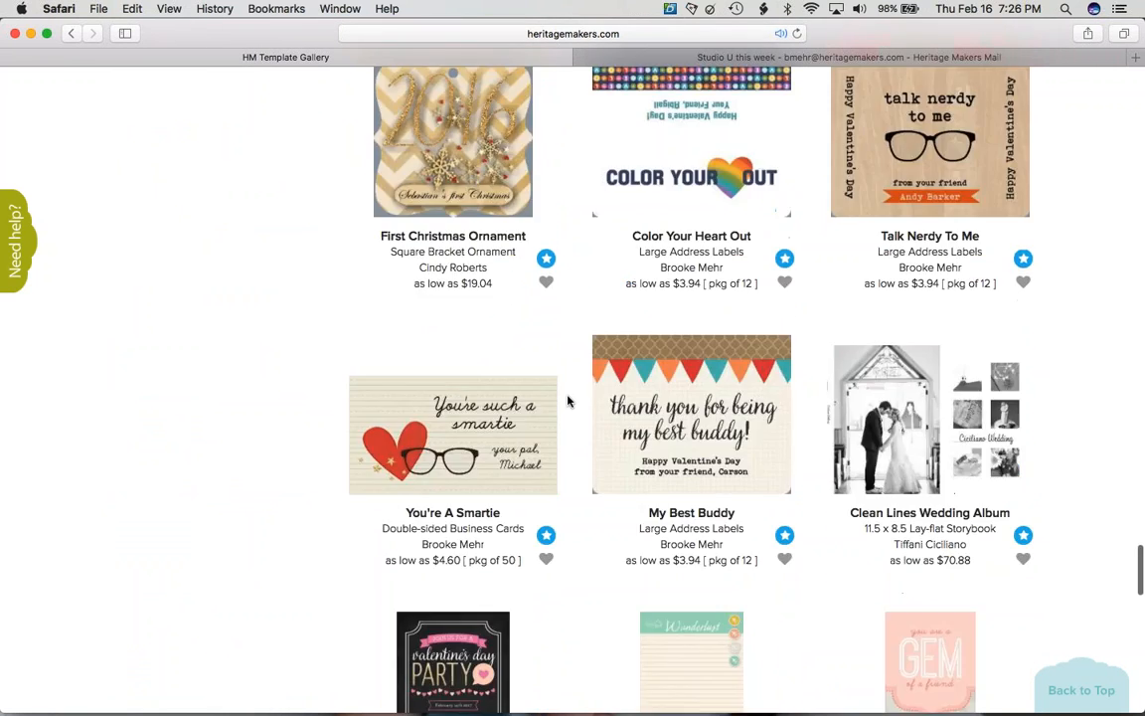
scroll(568, 401, down, 15)
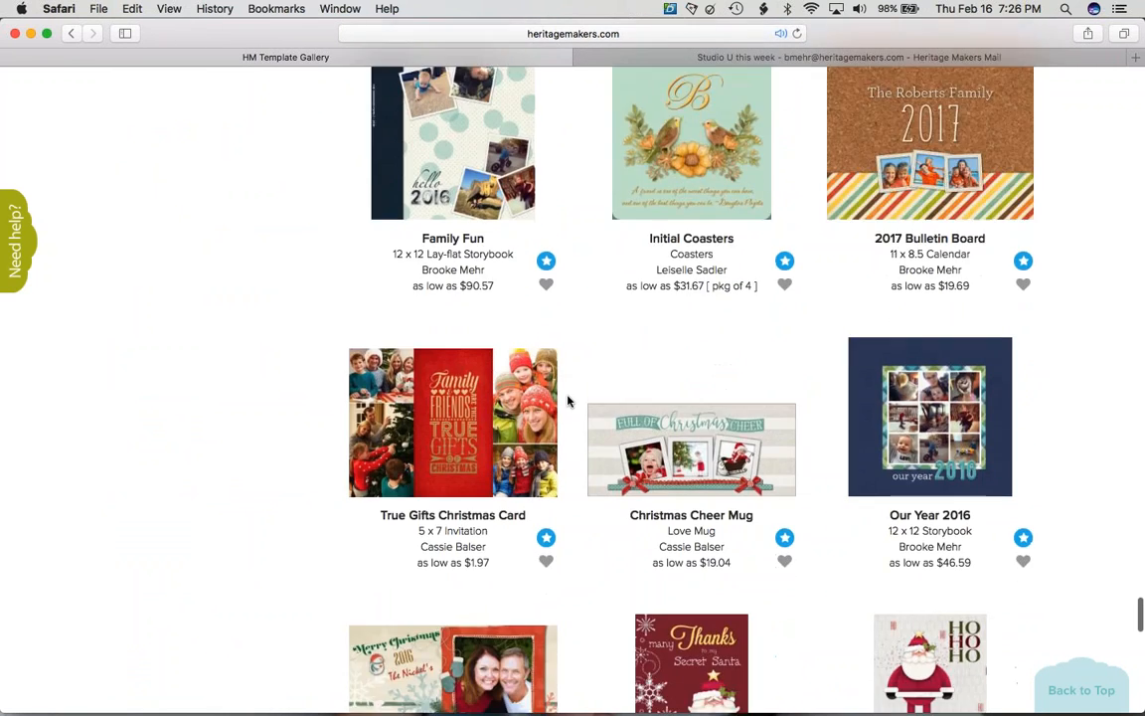
scroll(568, 401, down, 15)
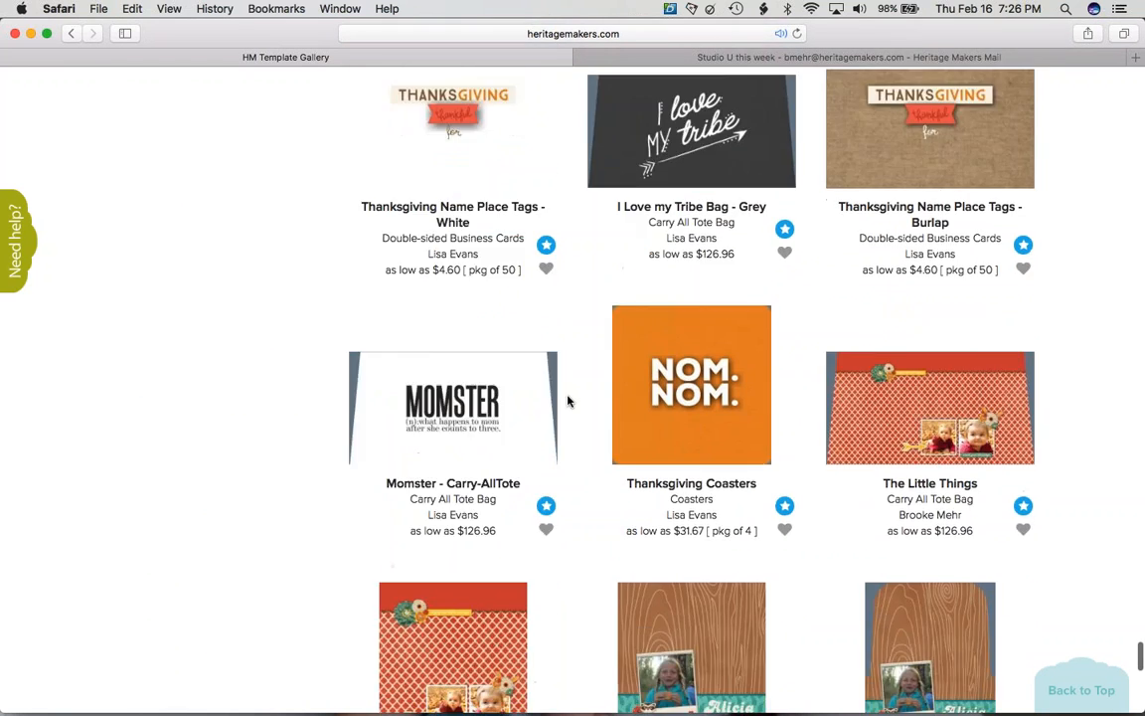
scroll(568, 401, up, 20)
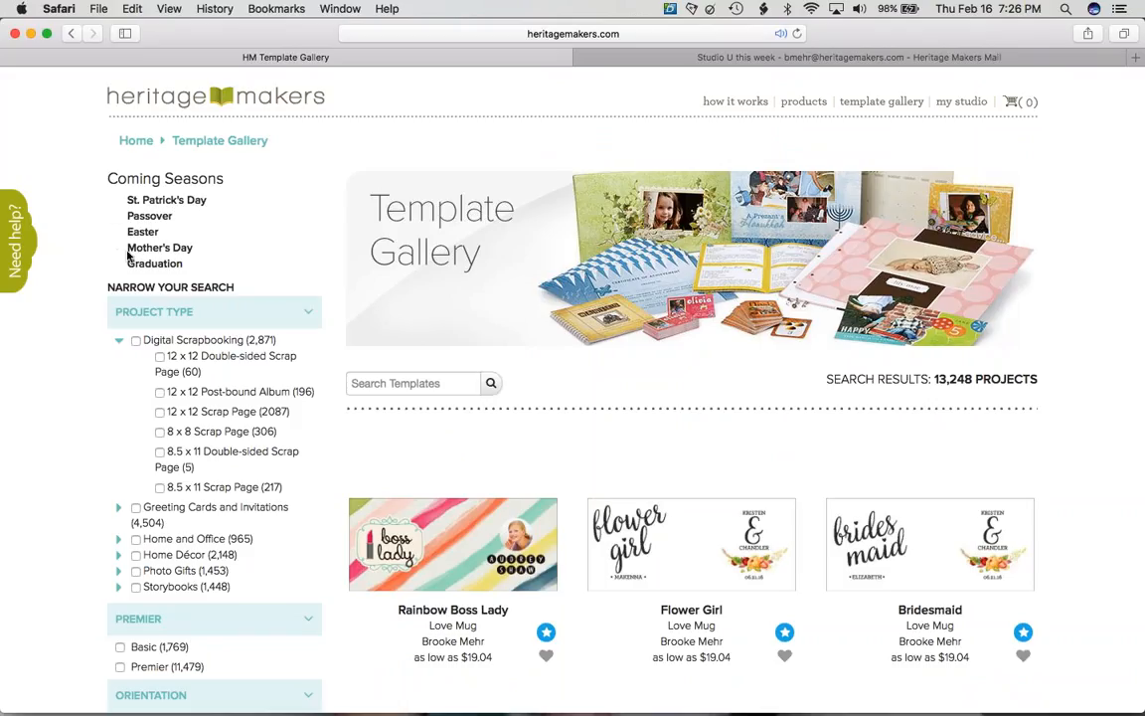
- Filter the gallery to St. Patrick's Day templates and scroll through them
click(149, 199)
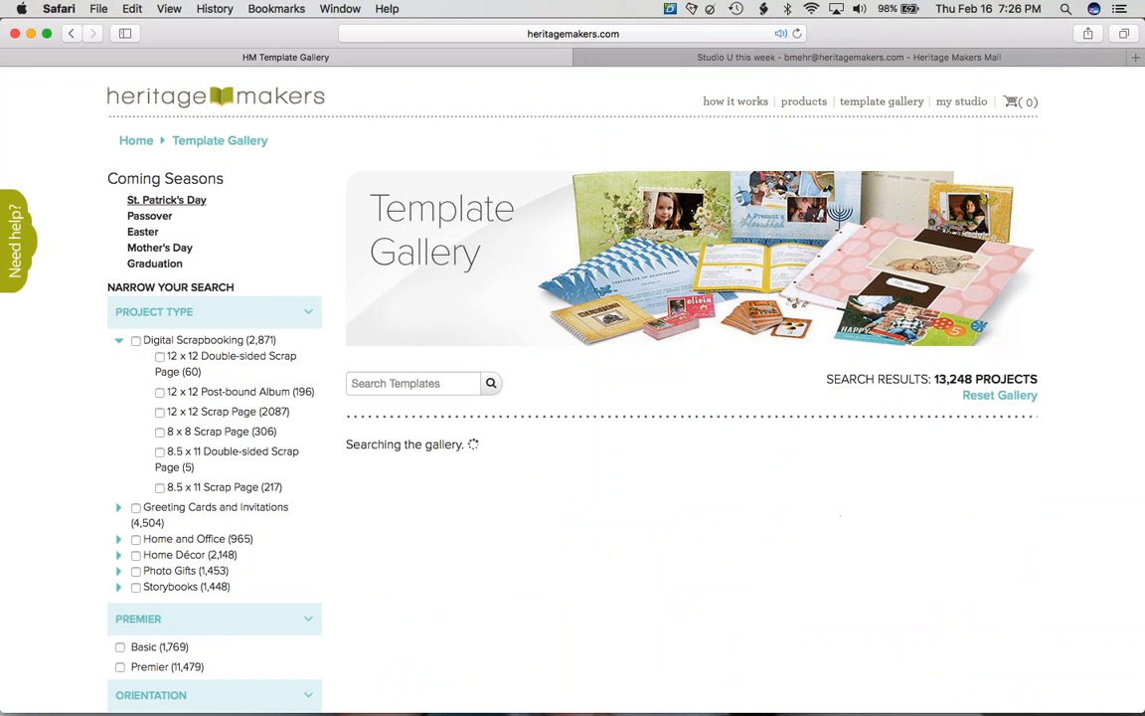
scroll(454, 297, down, 10)
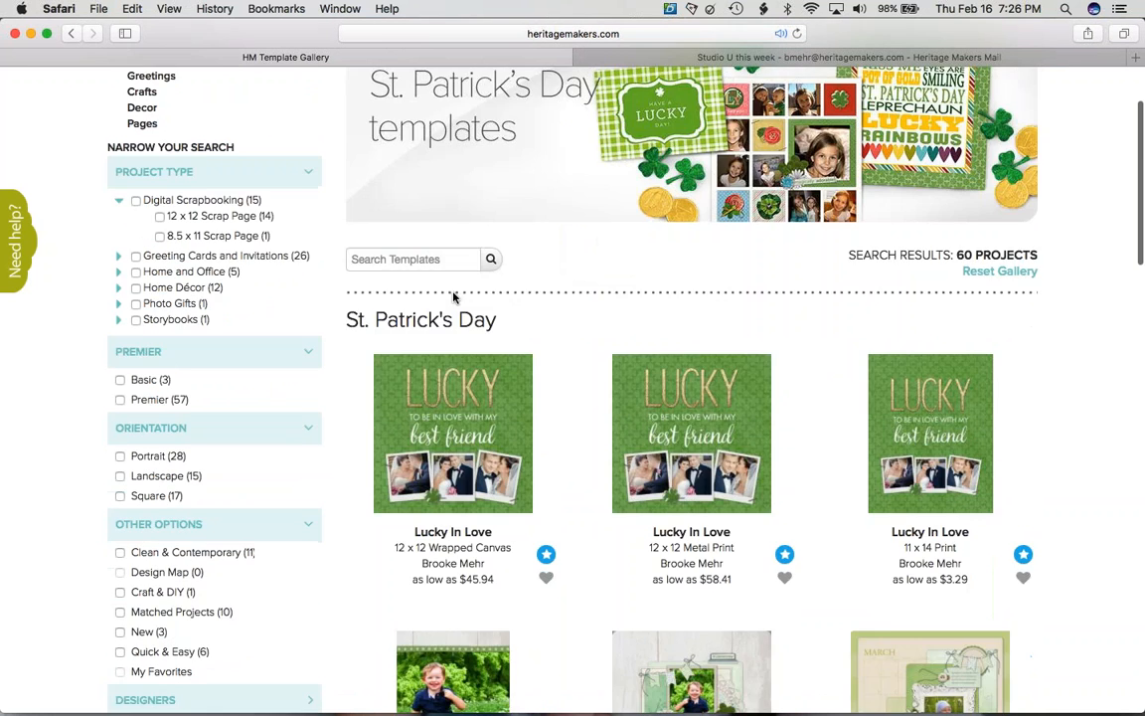
scroll(455, 297, down, 12)
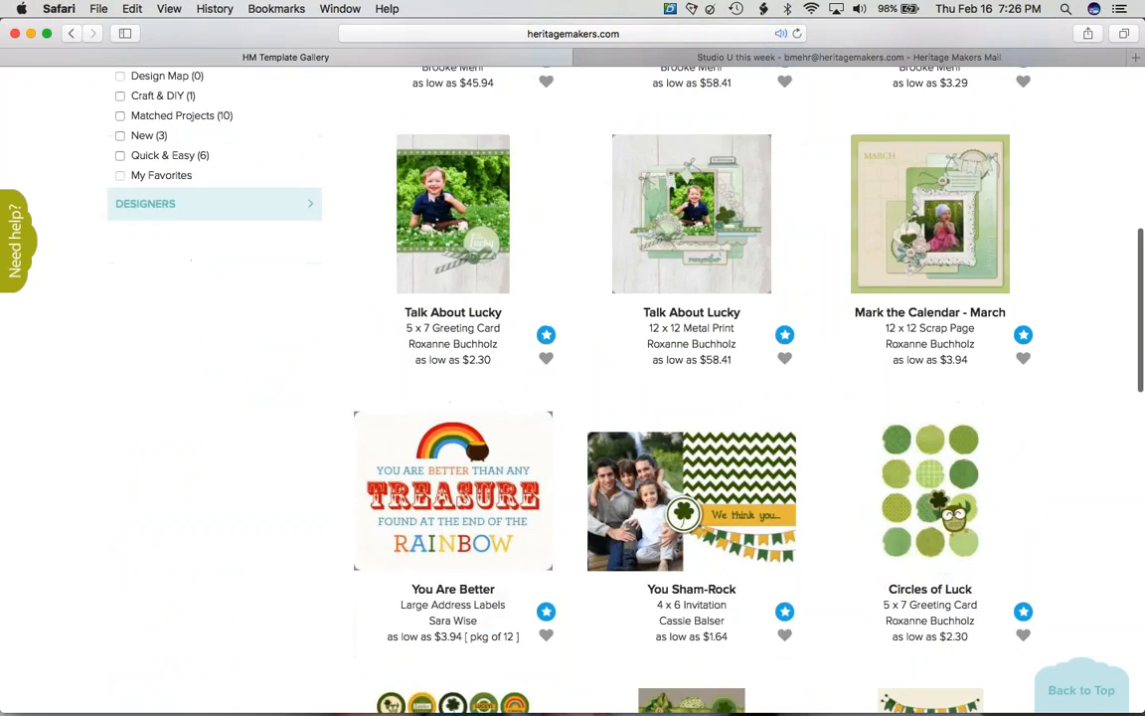
scroll(597, 486, down, 20)
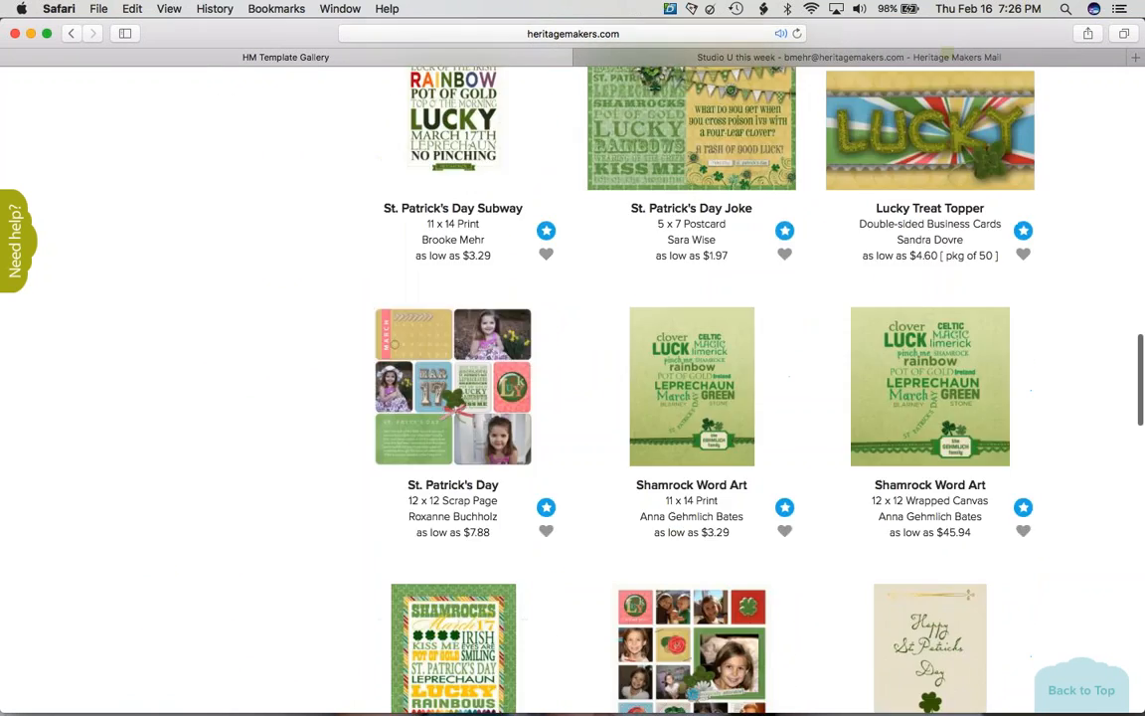
scroll(572, 388, down, 20)
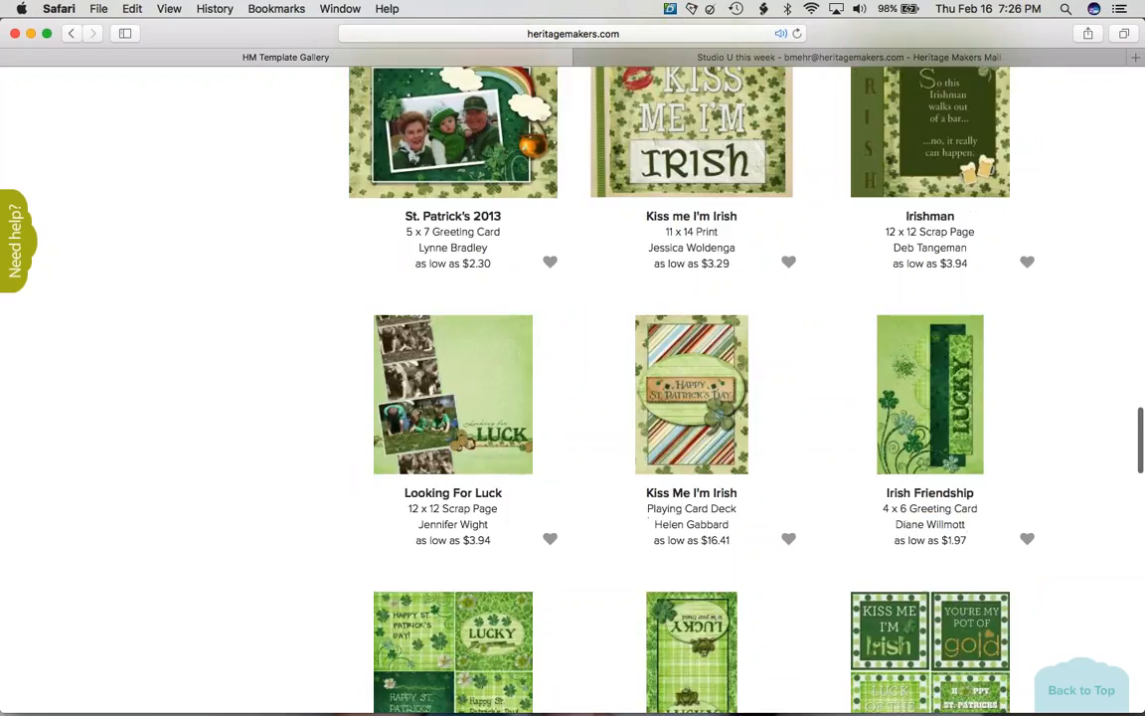
scroll(573, 387, down, 7)
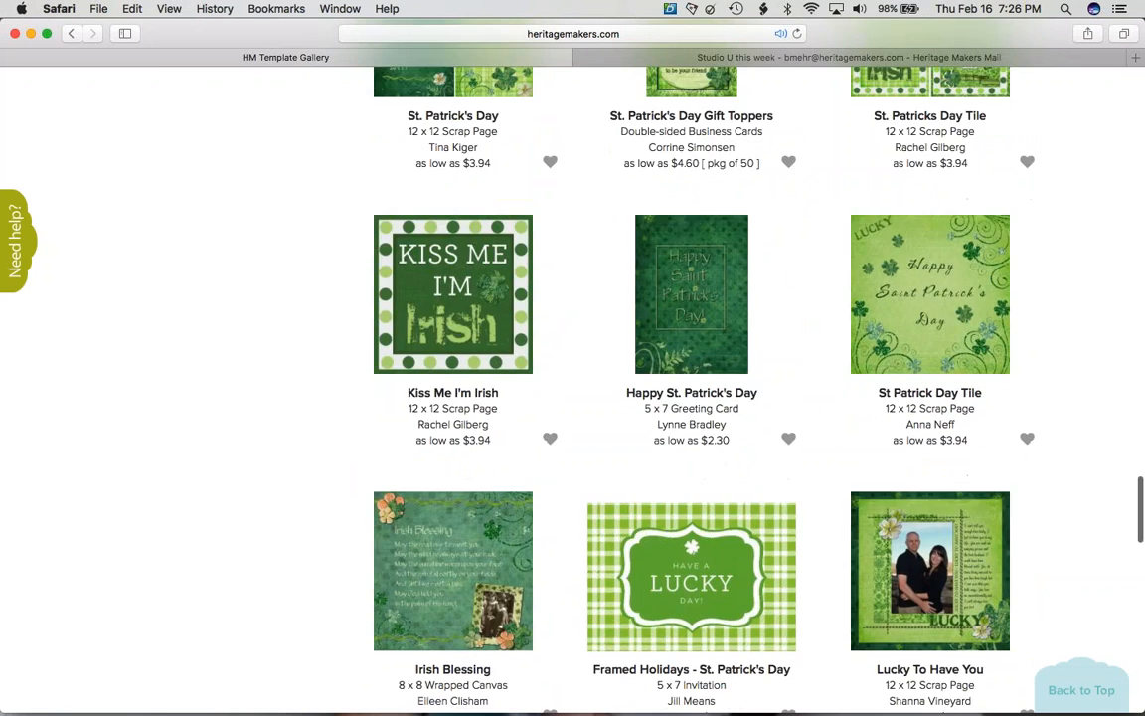
scroll(573, 387, up, 20)
scroll(572, 388, up, 10)
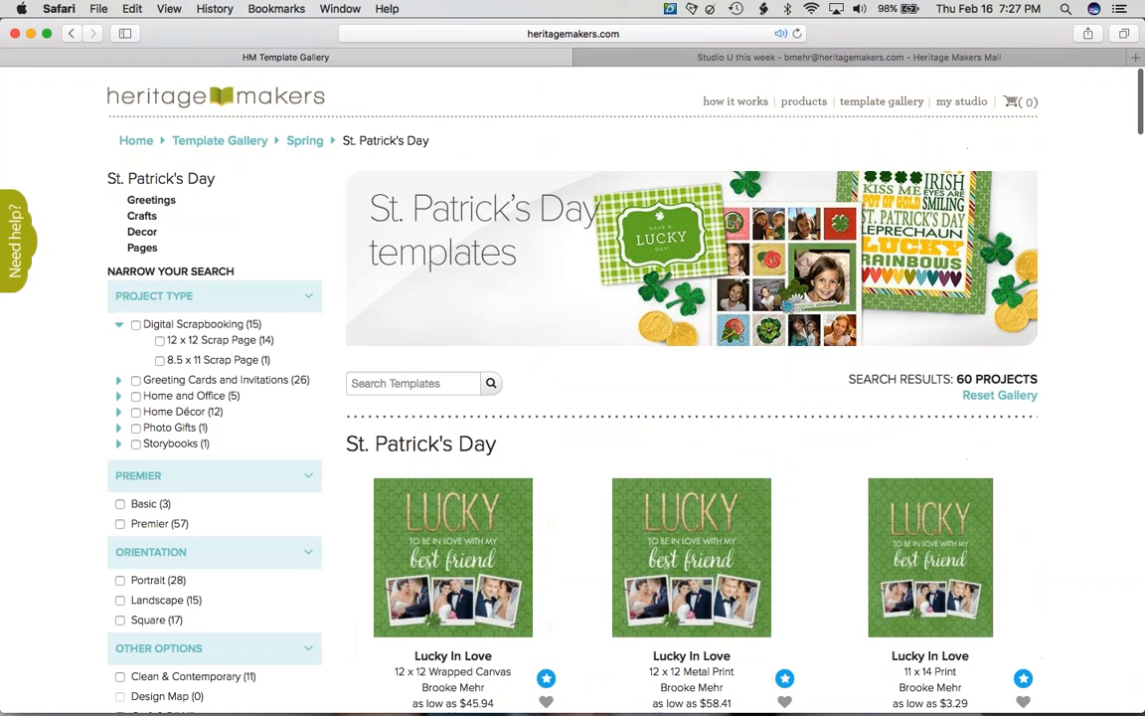
- Narrow the St. Patrick's Day results to the 15 Decor projects and look through them
click(142, 232)
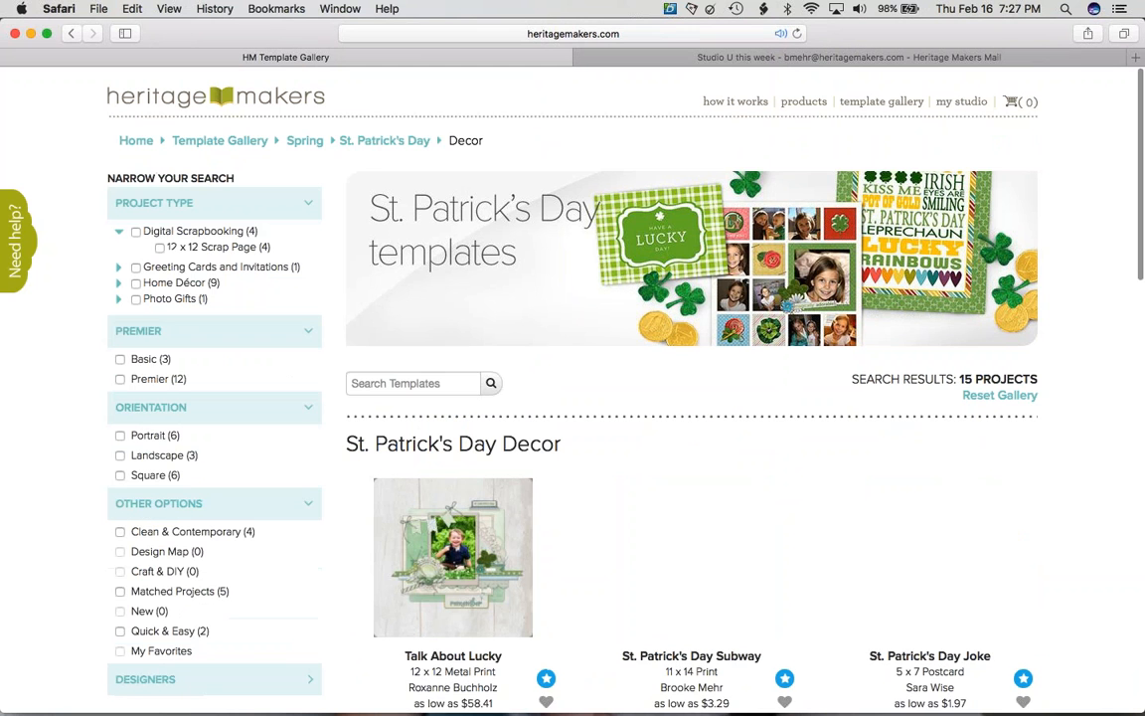
scroll(528, 381, down, 10)
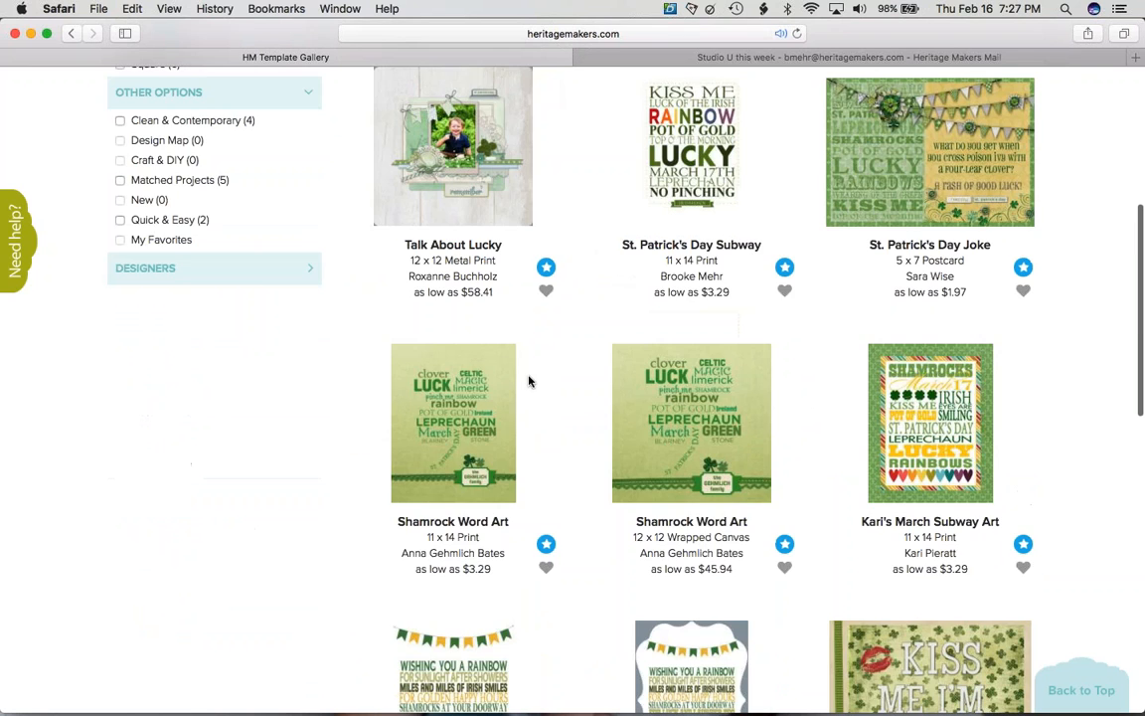
scroll(529, 381, down, 4)
scroll(529, 380, up, 14)
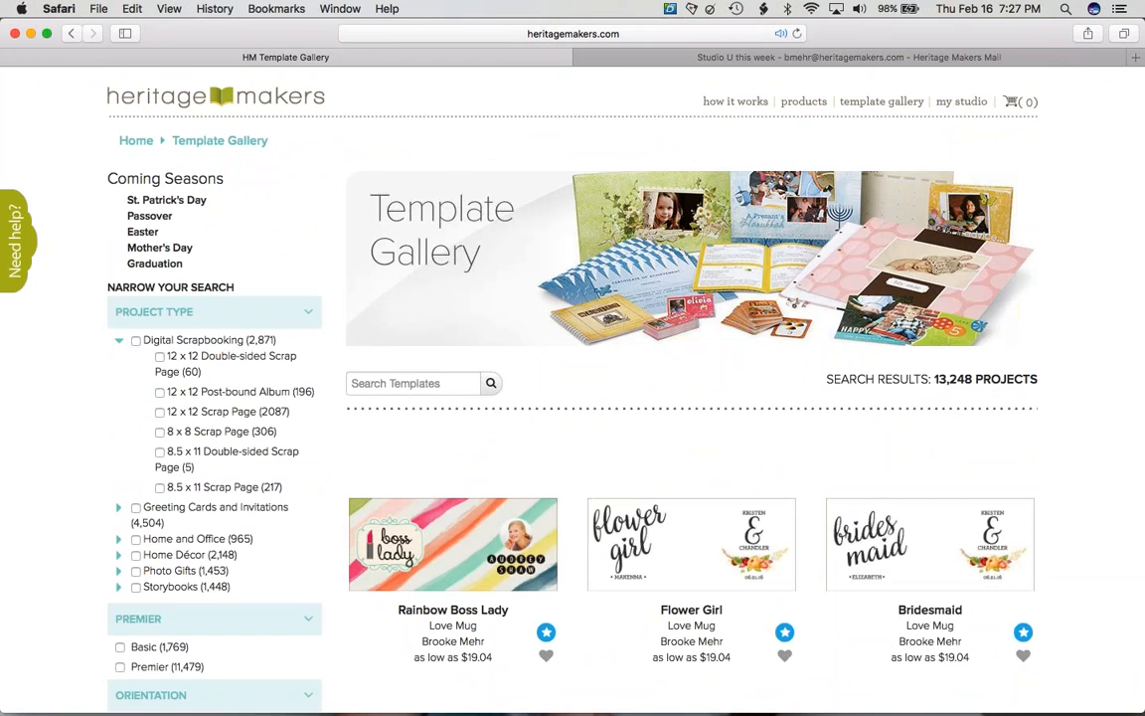
- Expand Home Décor sizes and filter to 11 x 14 Wood Print templates
scroll(573, 398, down, 9)
scroll(573, 398, up, 3)
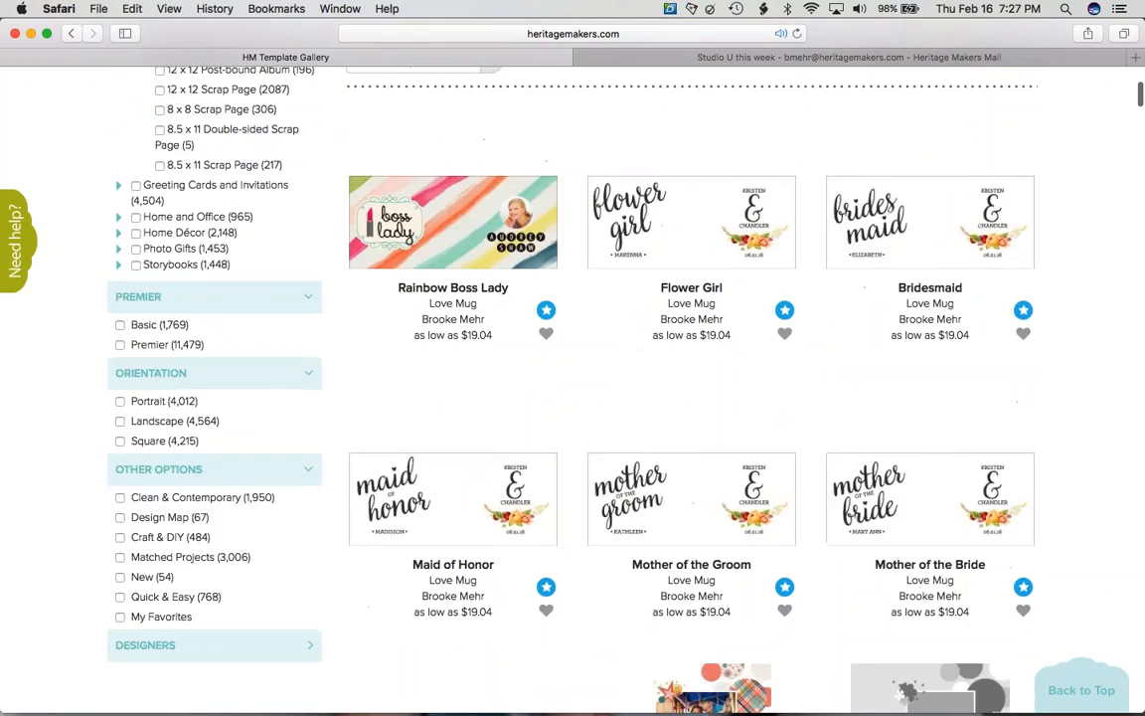
scroll(573, 397, up, 3)
scroll(572, 397, up, 1)
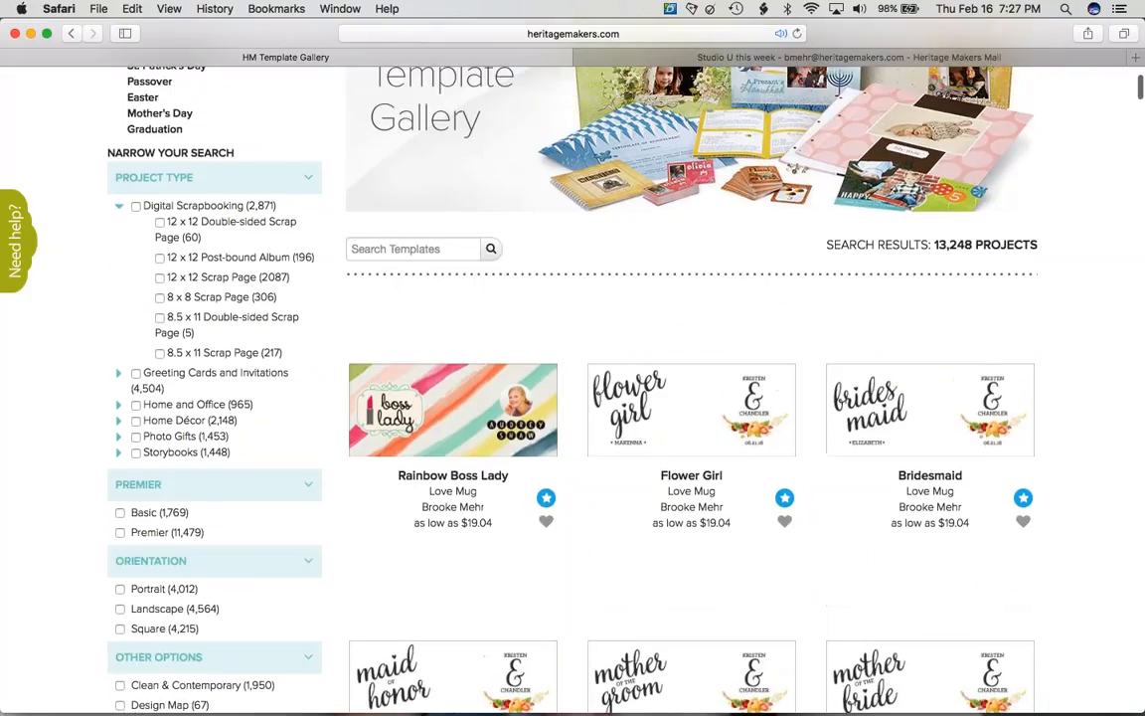
click(122, 425)
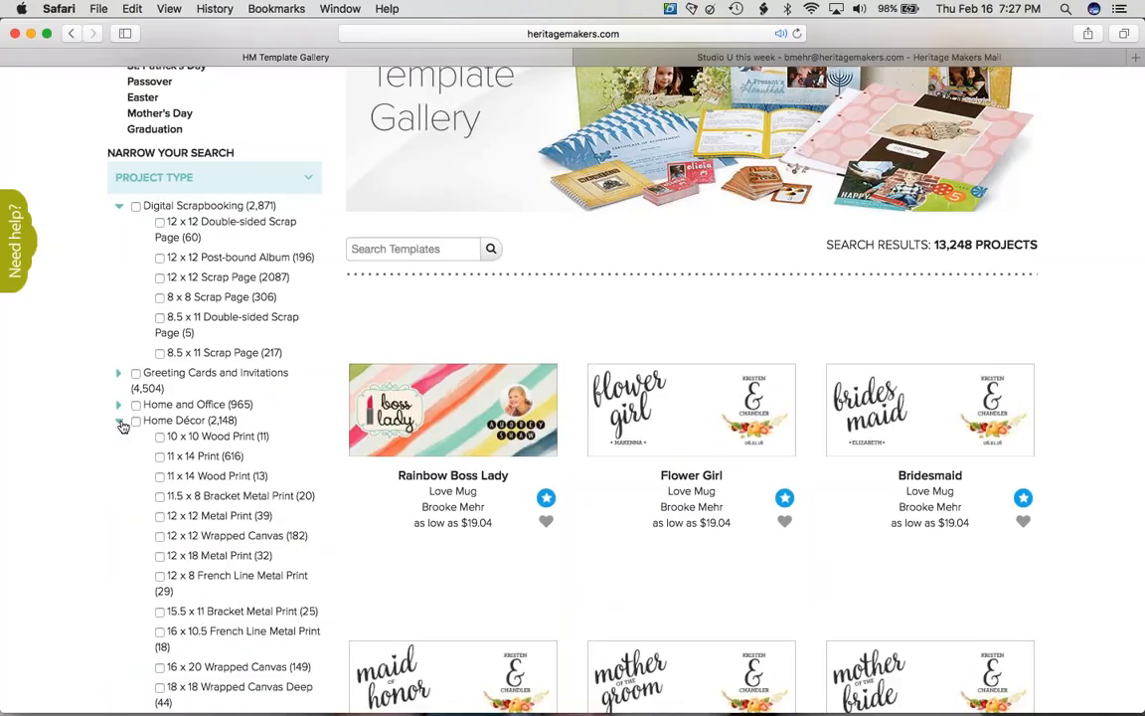
click(159, 476)
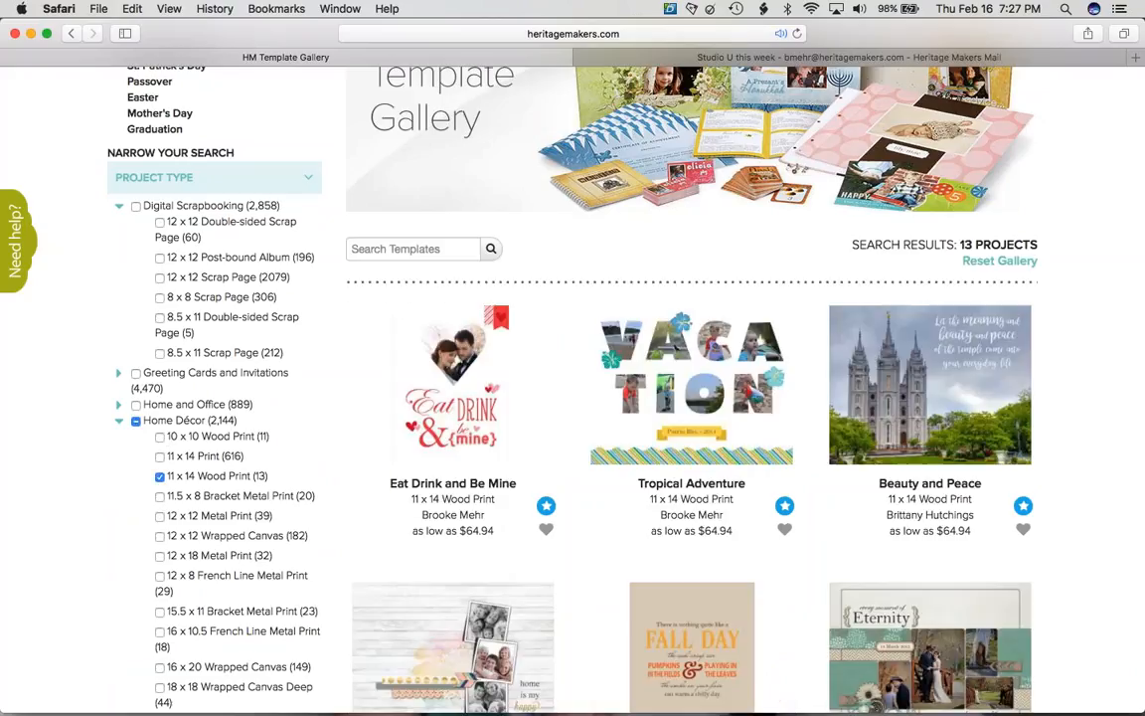
- Add 11 x 14 Print, 12 x 18 Metal Print and 8.5 x 11 Double-sided Scrap Page filters
scroll(616, 388, down, 5)
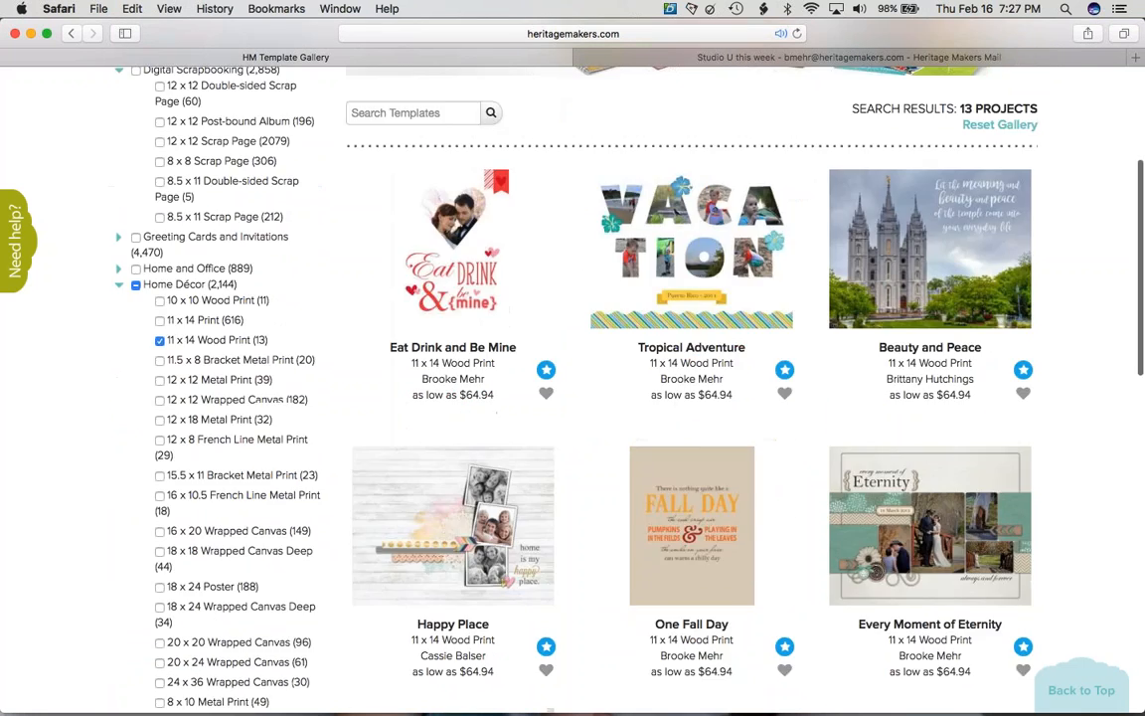
scroll(616, 387, down, 5)
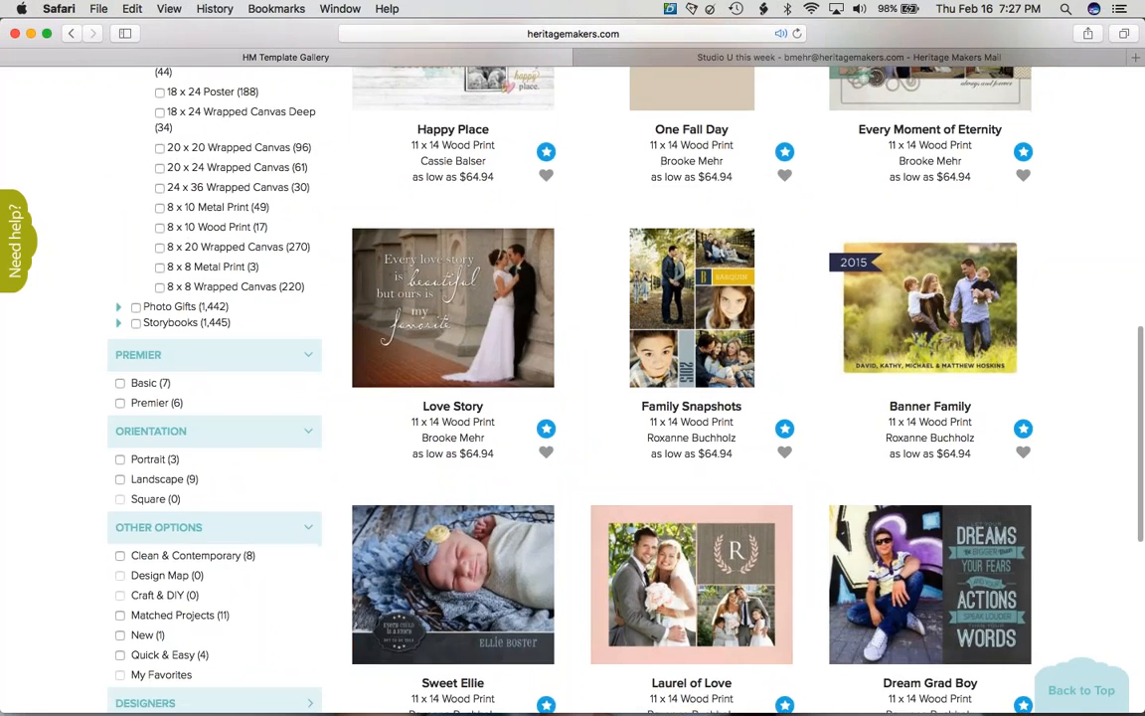
scroll(617, 388, down, 3)
scroll(616, 387, down, 2)
scroll(617, 387, up, 5)
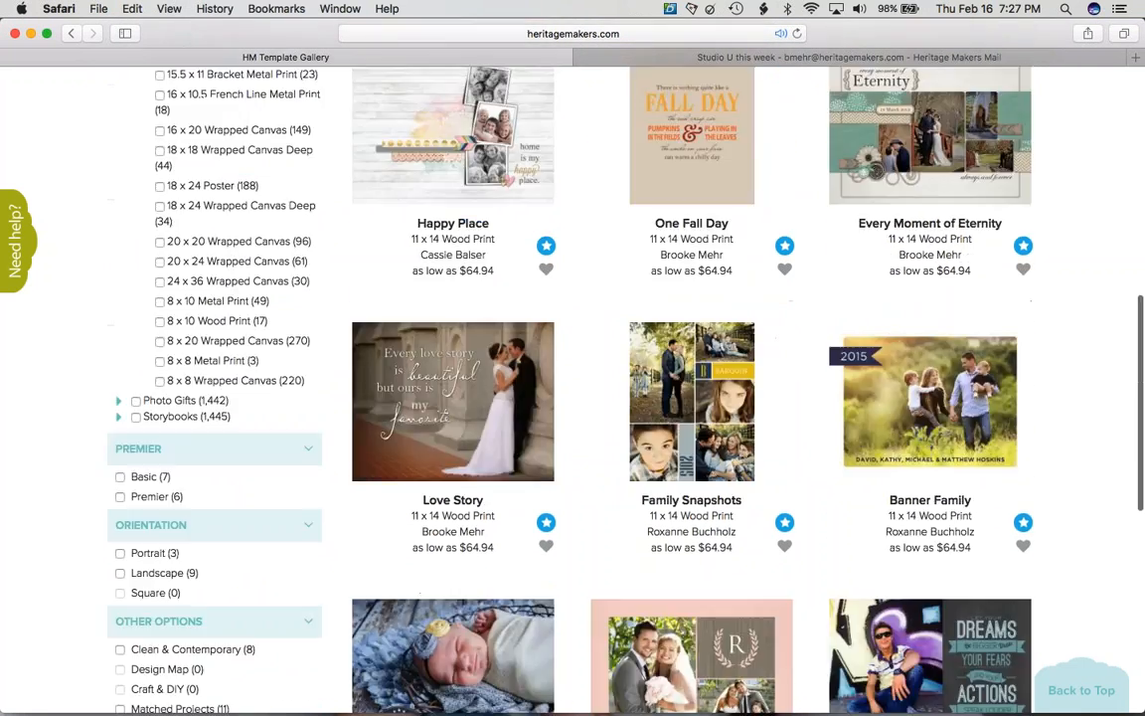
scroll(617, 388, up, 8)
click(159, 512)
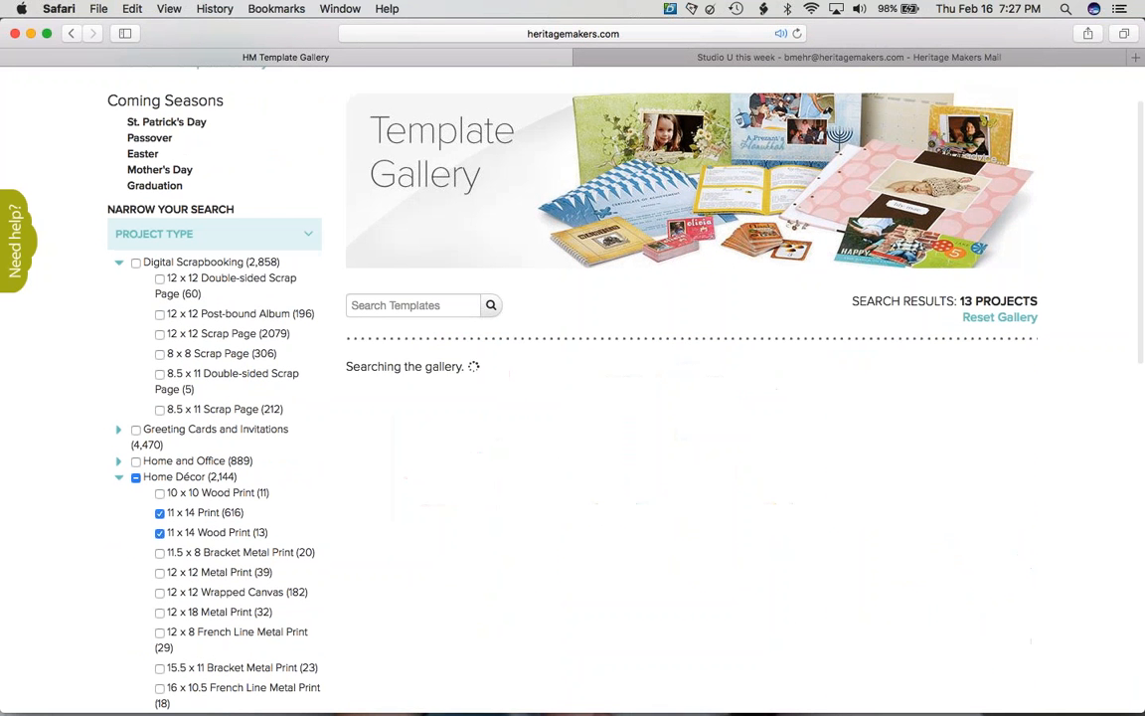
click(159, 611)
click(159, 373)
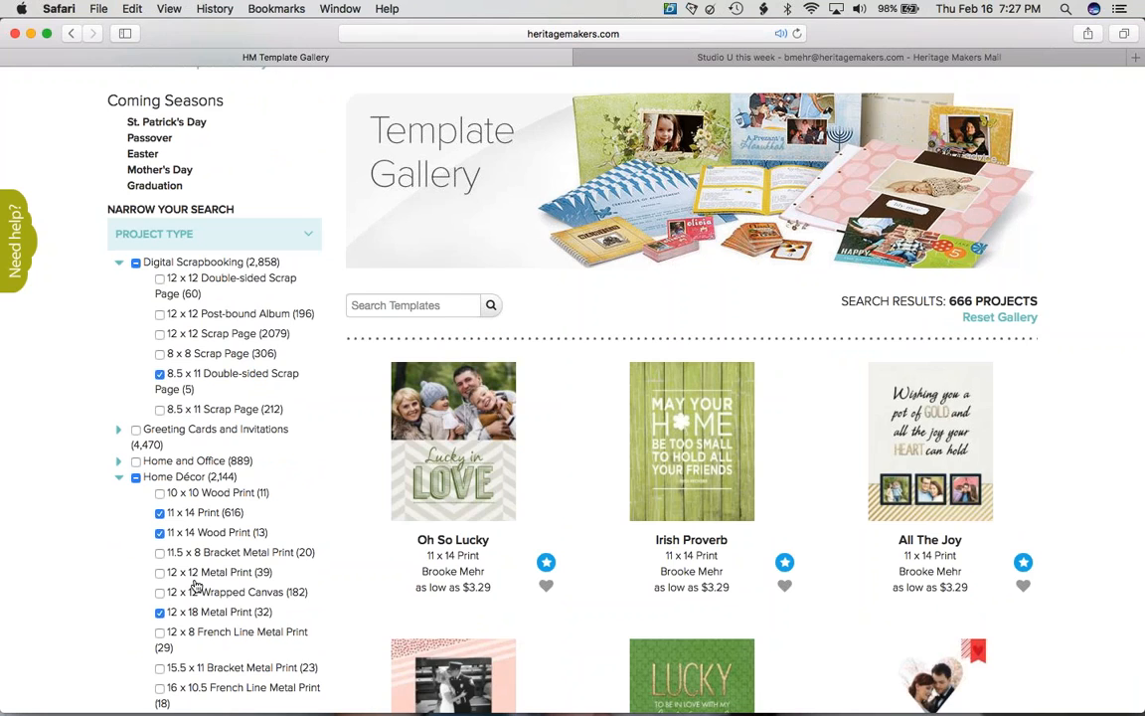
- Browse the 666 filtered projects, then reset the gallery to all 13,248 templates
scroll(519, 396, down, 10)
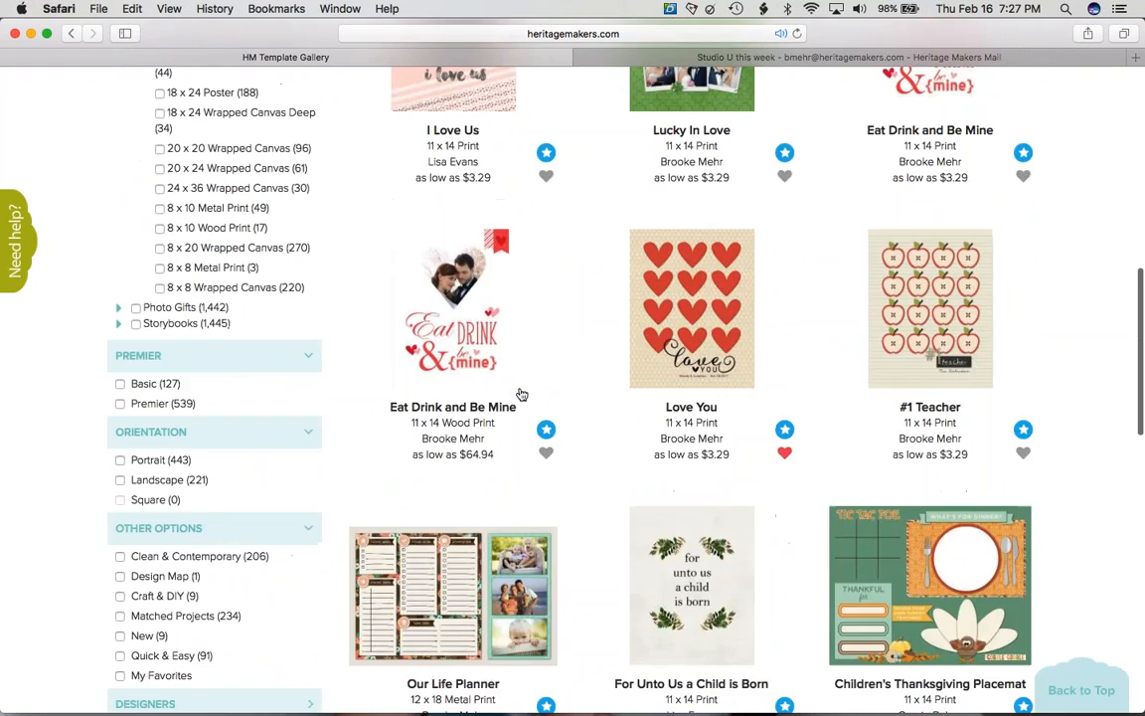
scroll(520, 394, up, 10)
scroll(521, 393, down, 20)
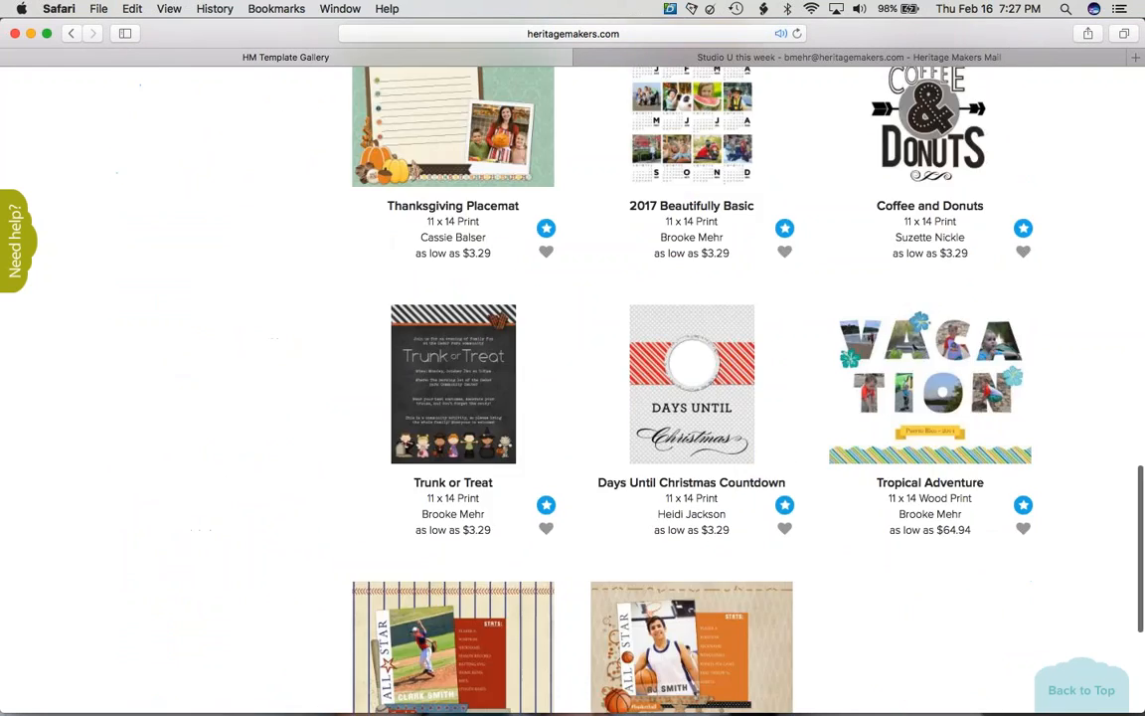
scroll(573, 394, up, 20)
click(999, 396)
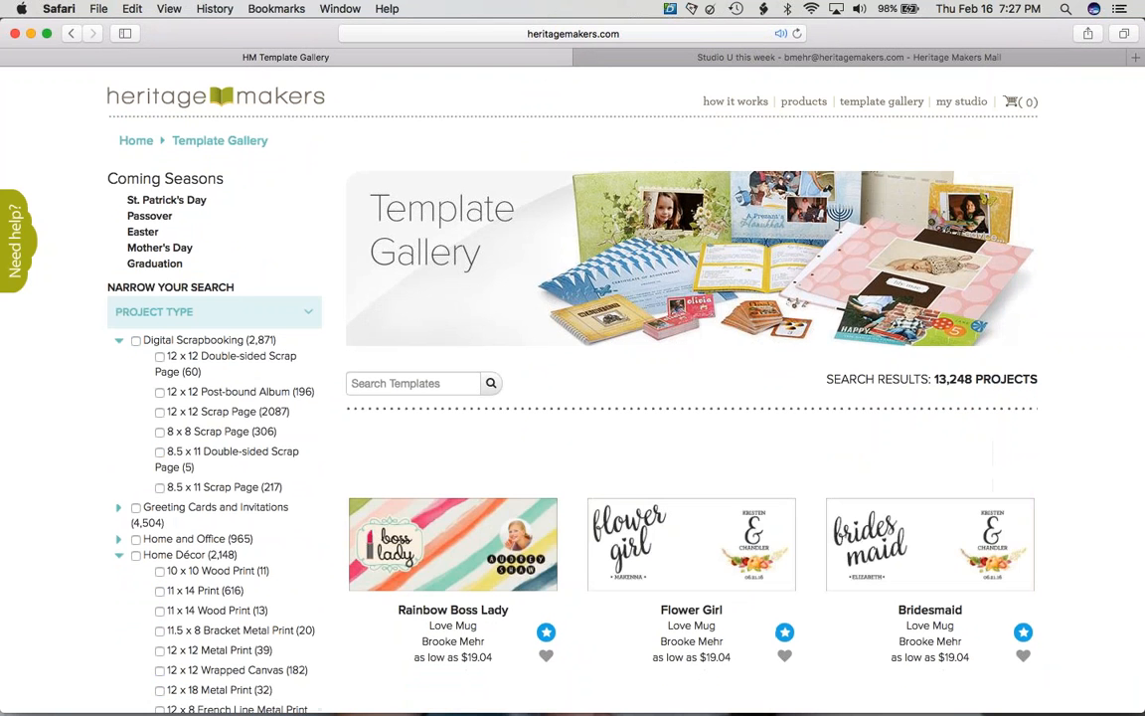
- Collapse the Home Décor size options and filter the gallery to the 1,769 Basic templates
scroll(255, 187, down, 8)
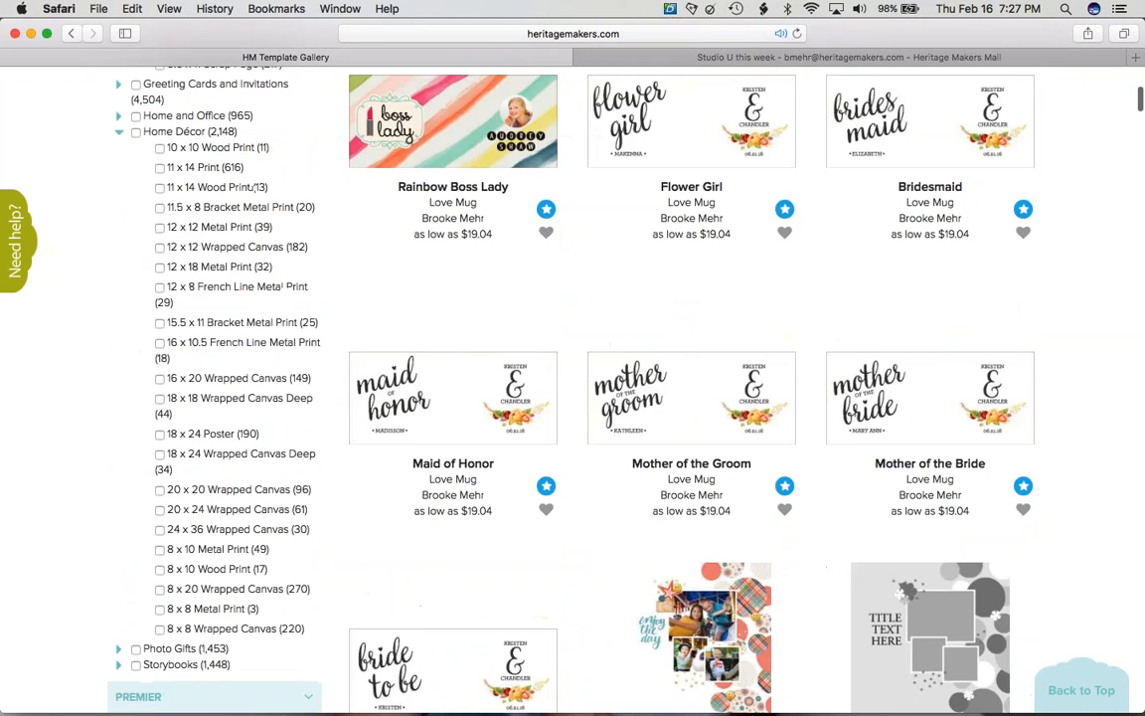
scroll(256, 187, up, 2)
click(164, 259)
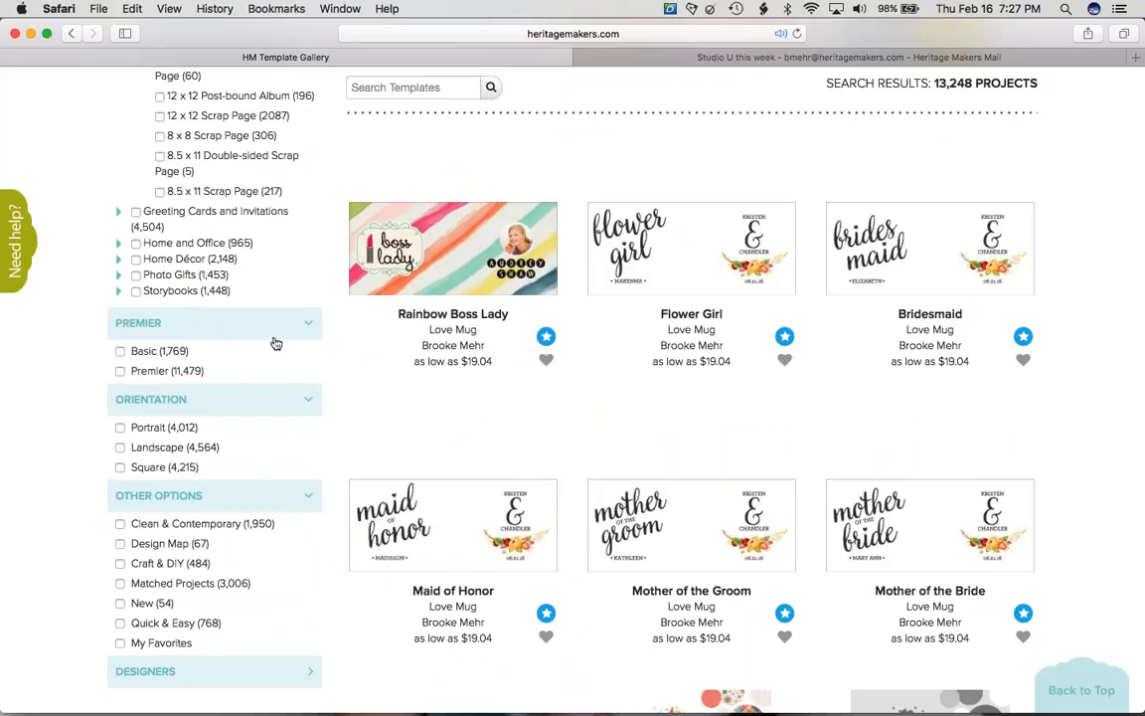
scroll(276, 343, down, 3)
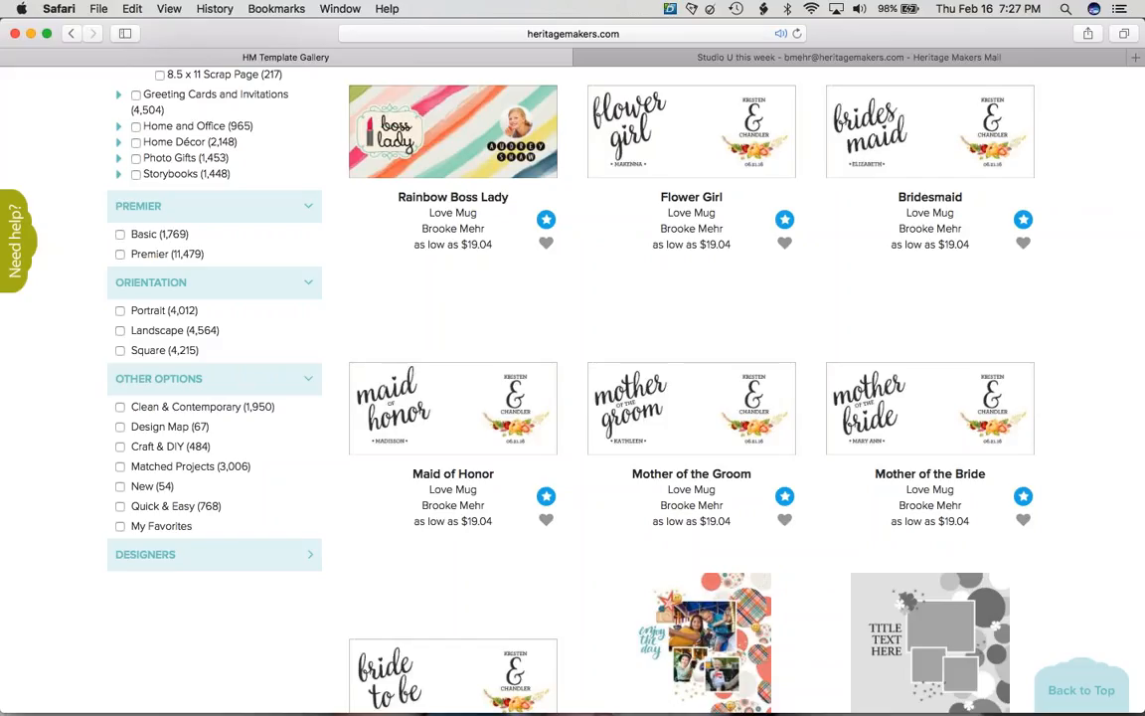
click(119, 235)
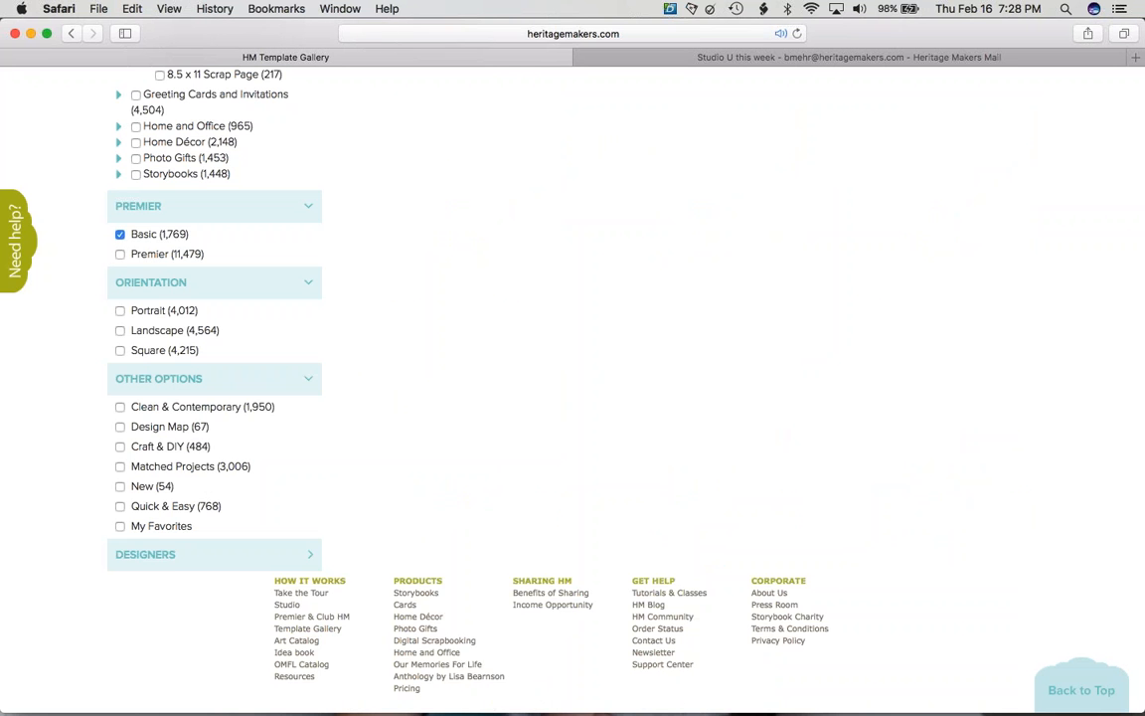
- View the Enjoy The Day template's details, then return to the Basic results
scroll(690, 388, up, 5)
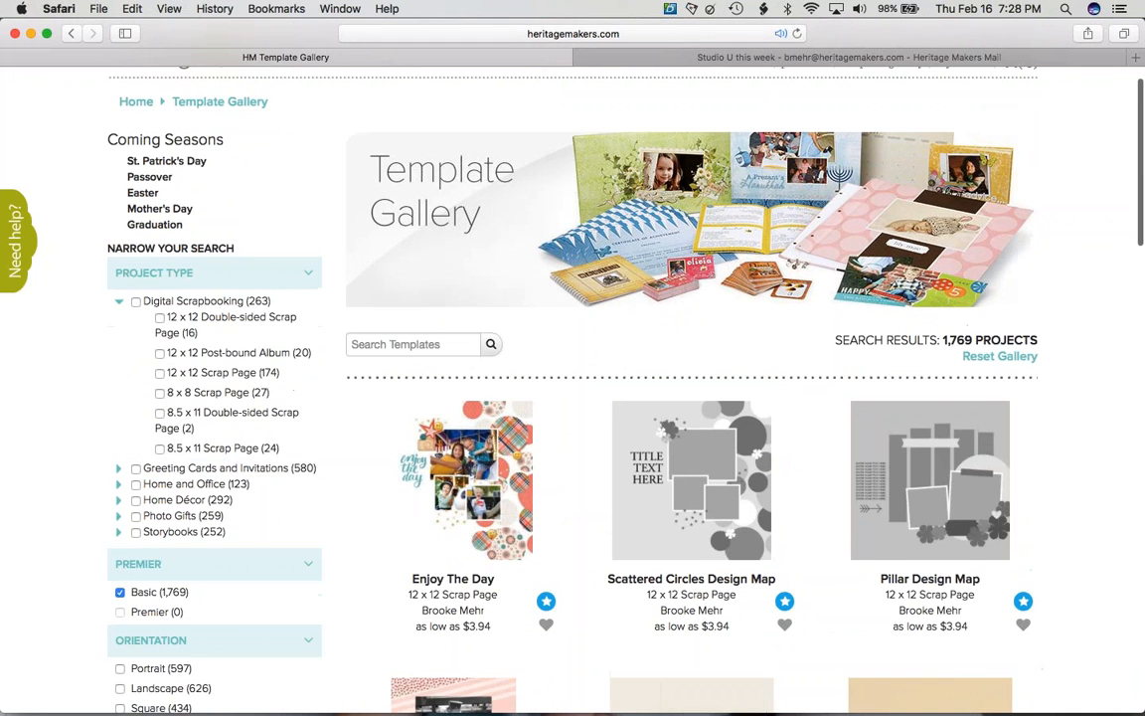
scroll(691, 388, down, 2)
click(453, 336)
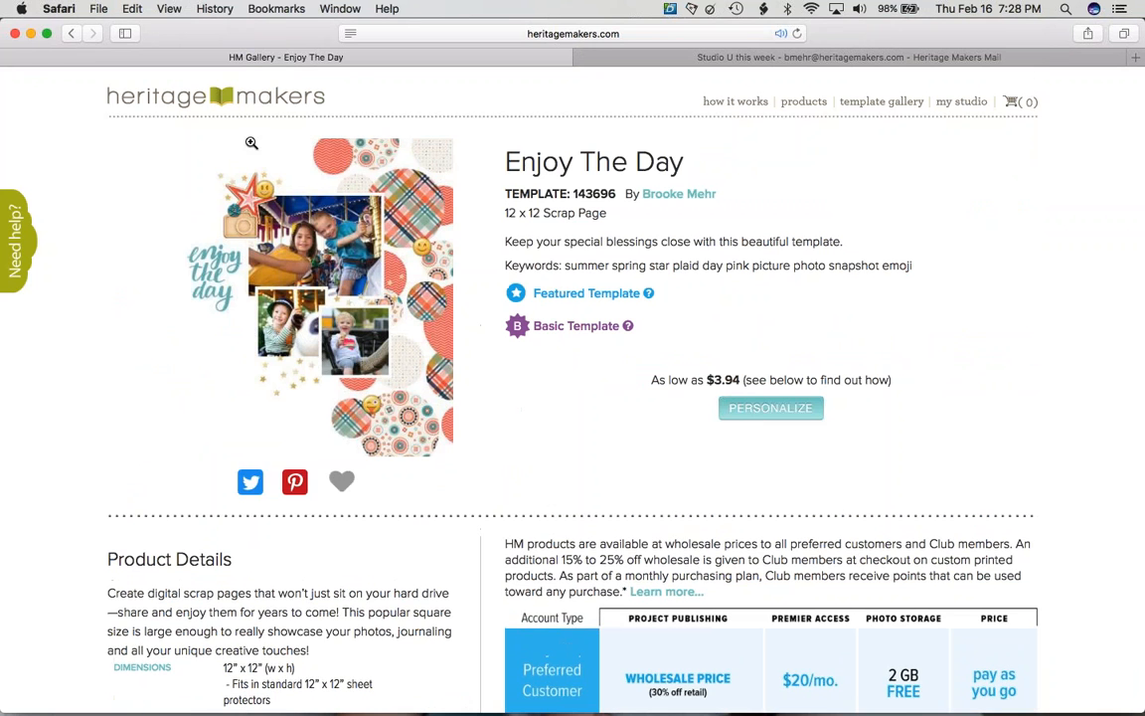
click(73, 34)
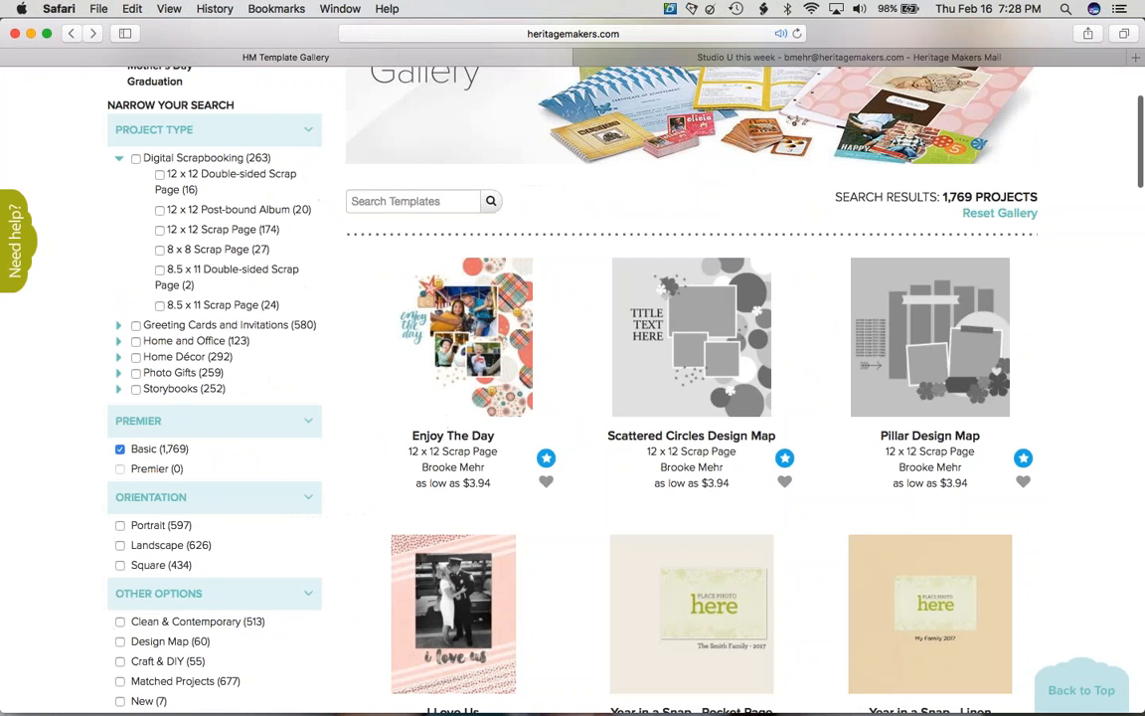
- Clear the Basic filter so all 13,248 templates show again
scroll(76, 439, down, 10)
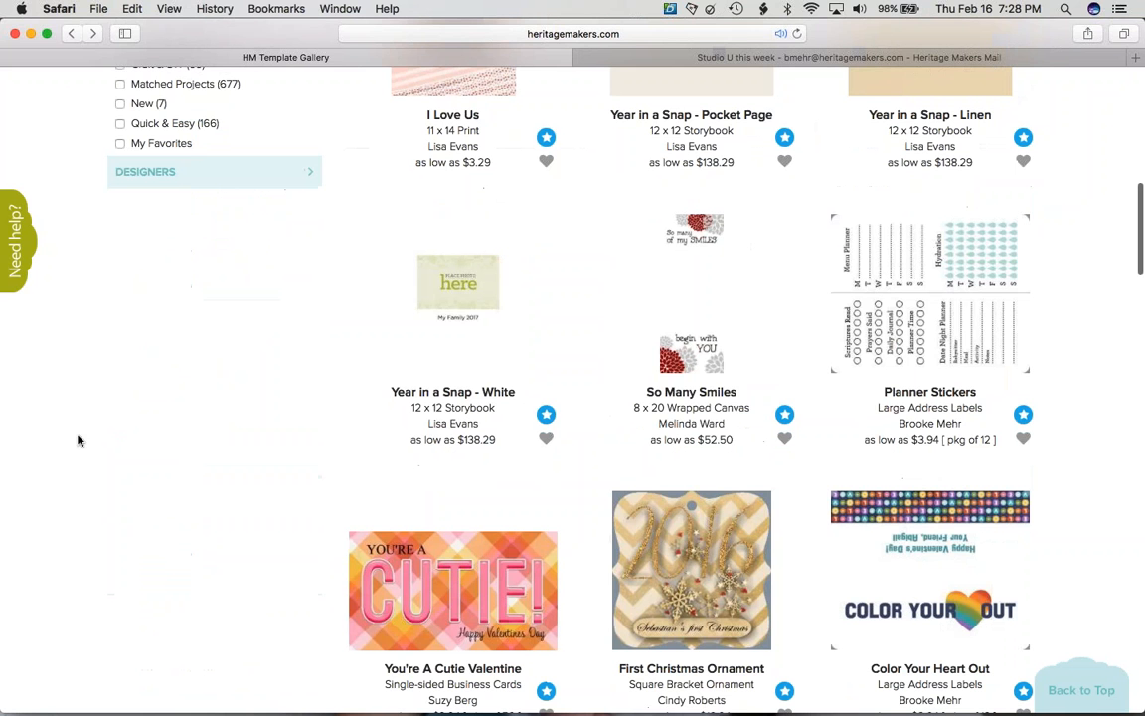
scroll(68, 572, up, 13)
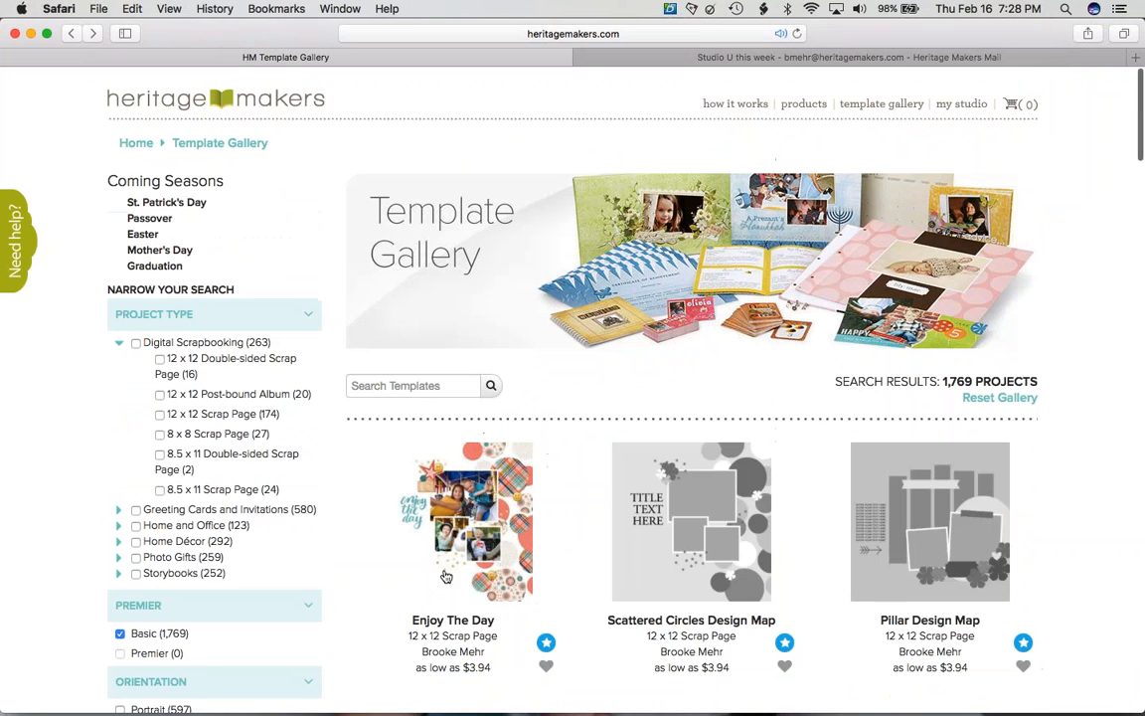
scroll(68, 573, down, 2)
scroll(68, 573, down, 3)
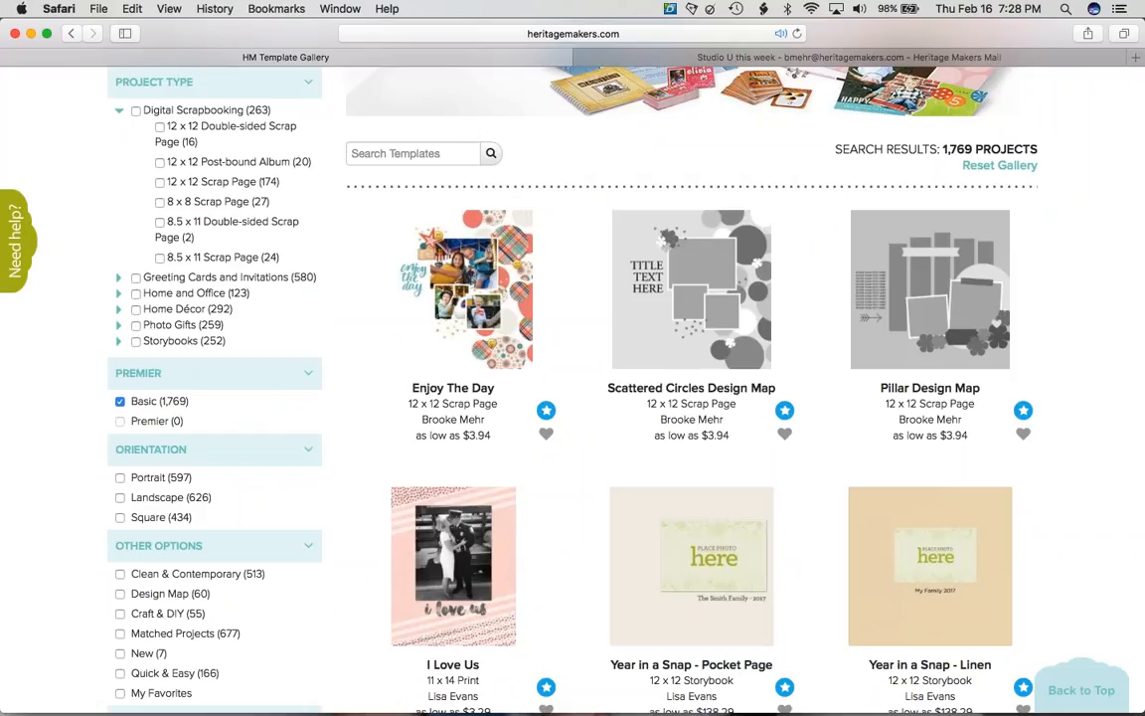
click(120, 402)
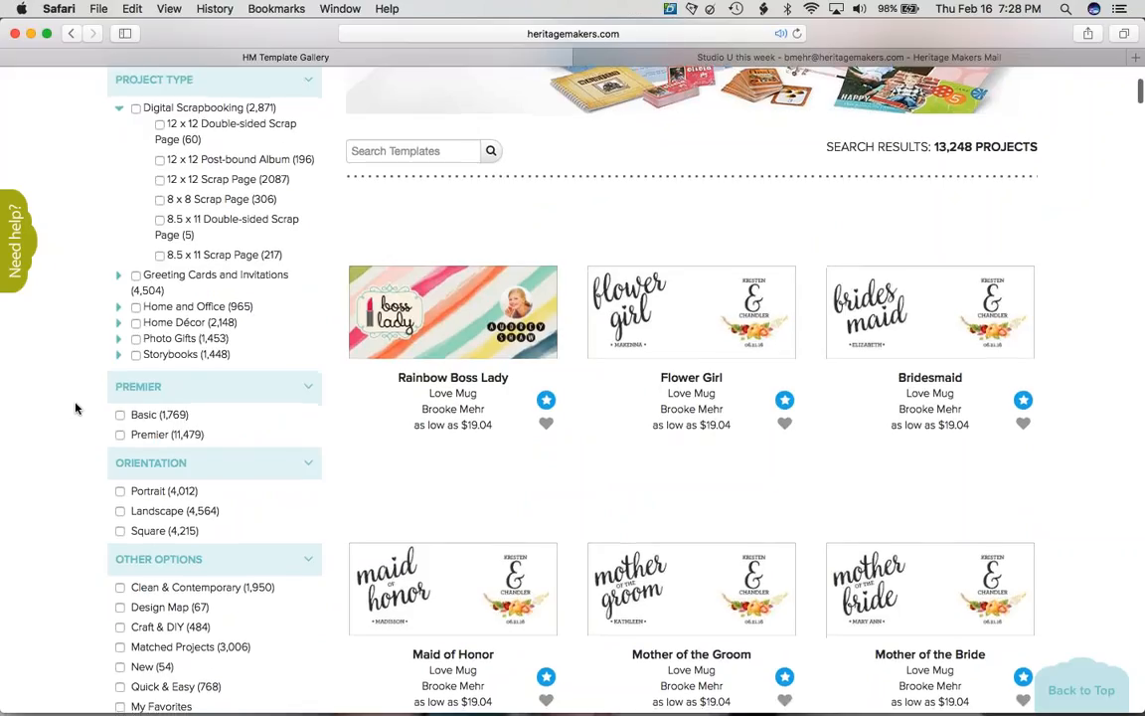
- Filter the gallery to Square orientation templates and scroll through them
scroll(75, 408, down, 3)
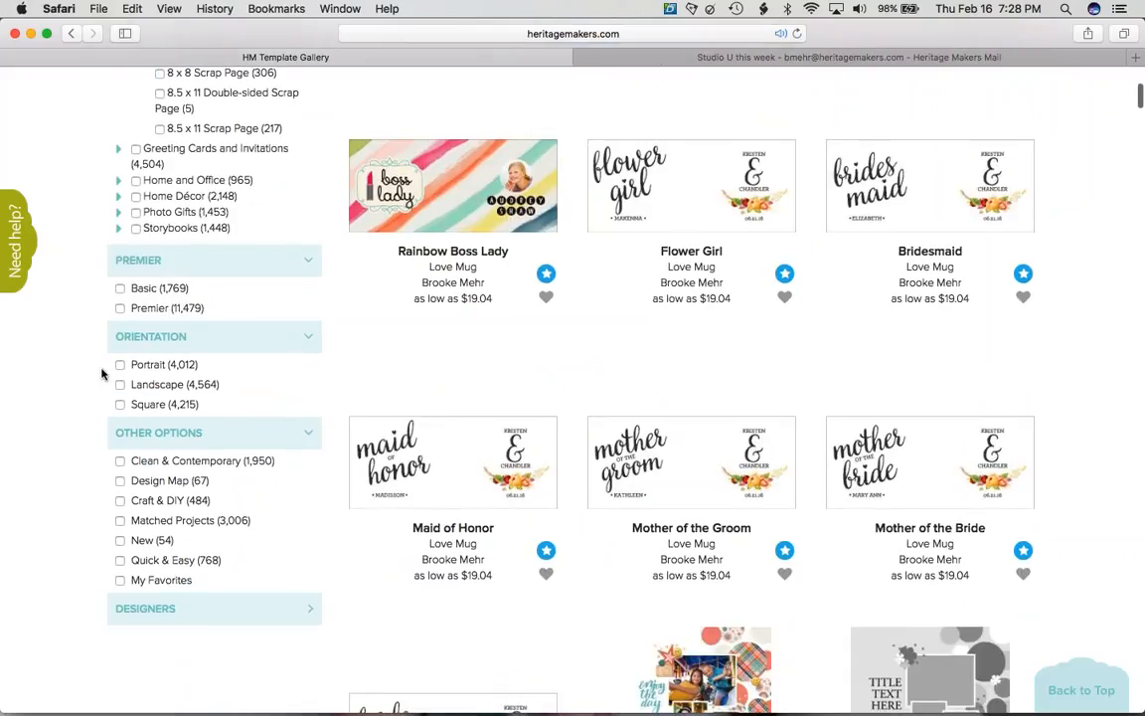
click(119, 404)
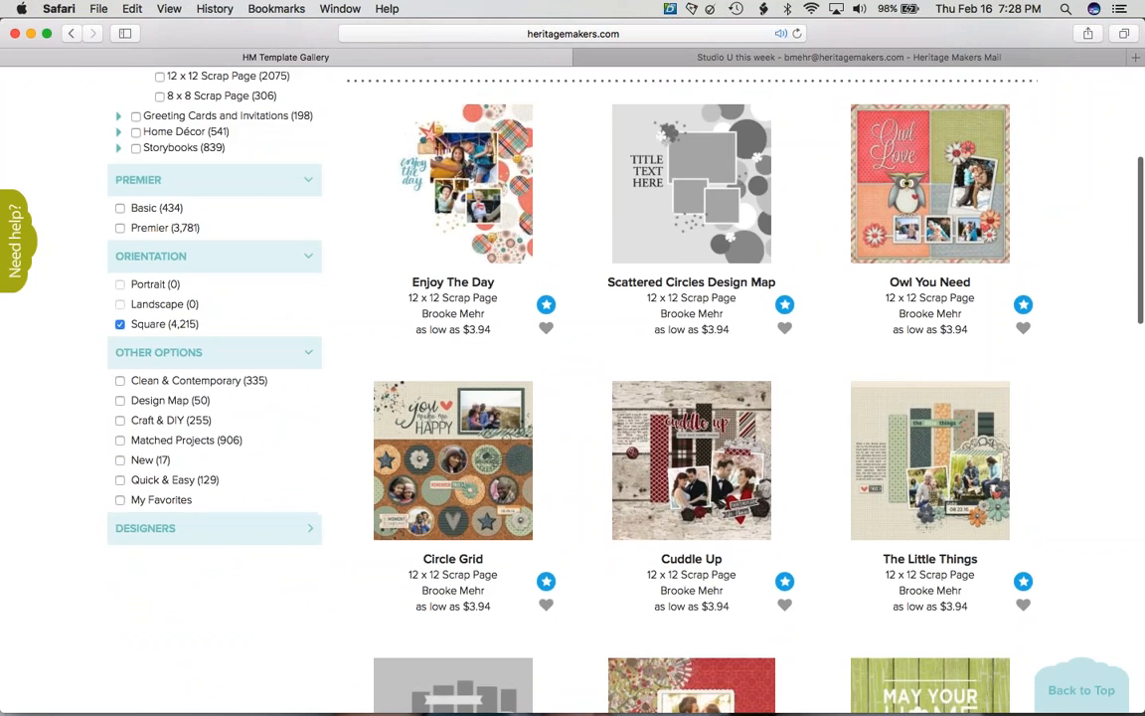
scroll(573, 398, up, 3)
scroll(573, 397, down, 3)
scroll(573, 398, down, 5)
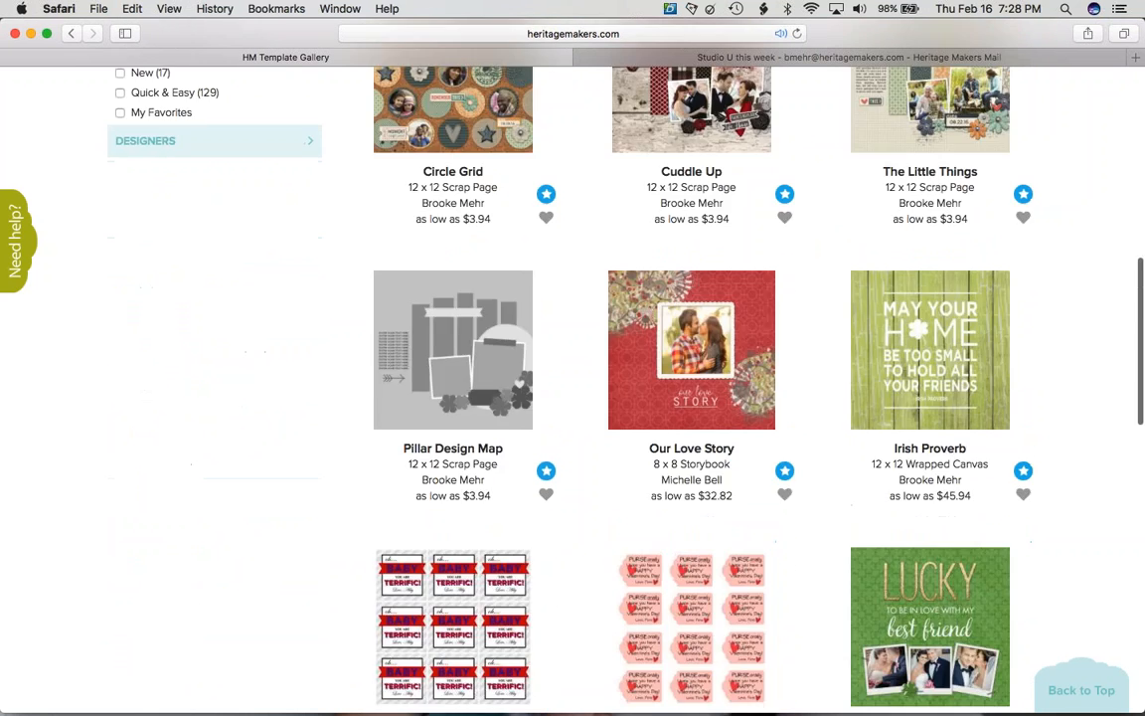
scroll(572, 398, up, 2)
scroll(686, 407, up, 1)
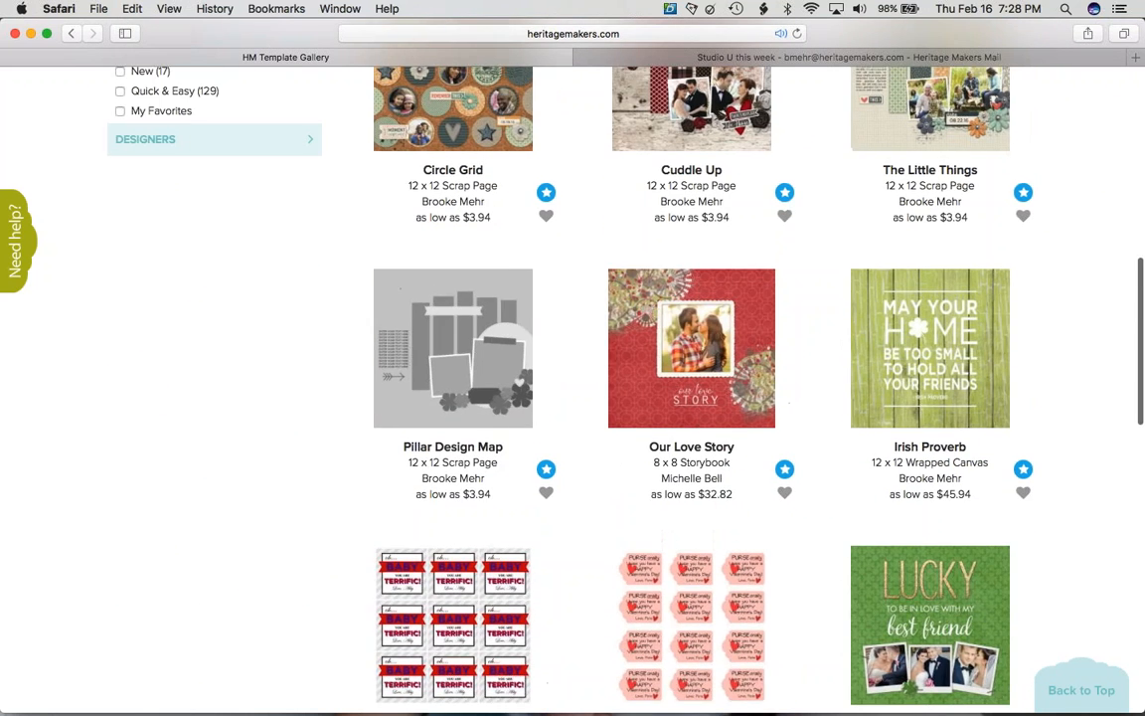
scroll(686, 407, up, 5)
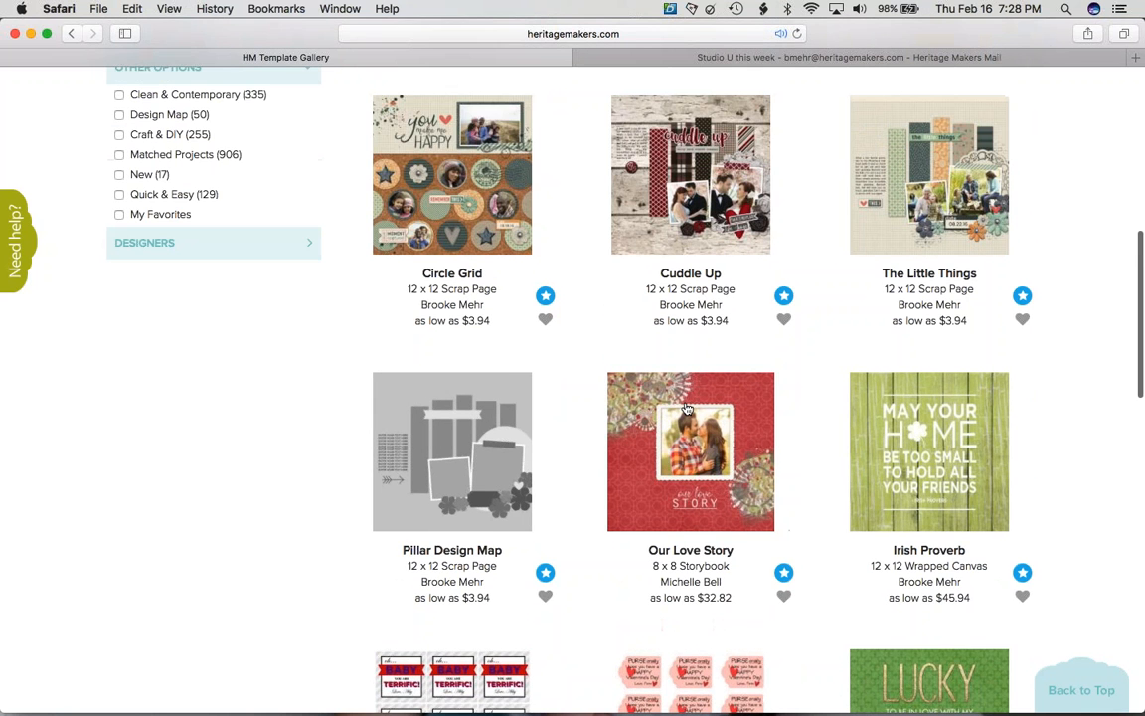
scroll(573, 388, up, 8)
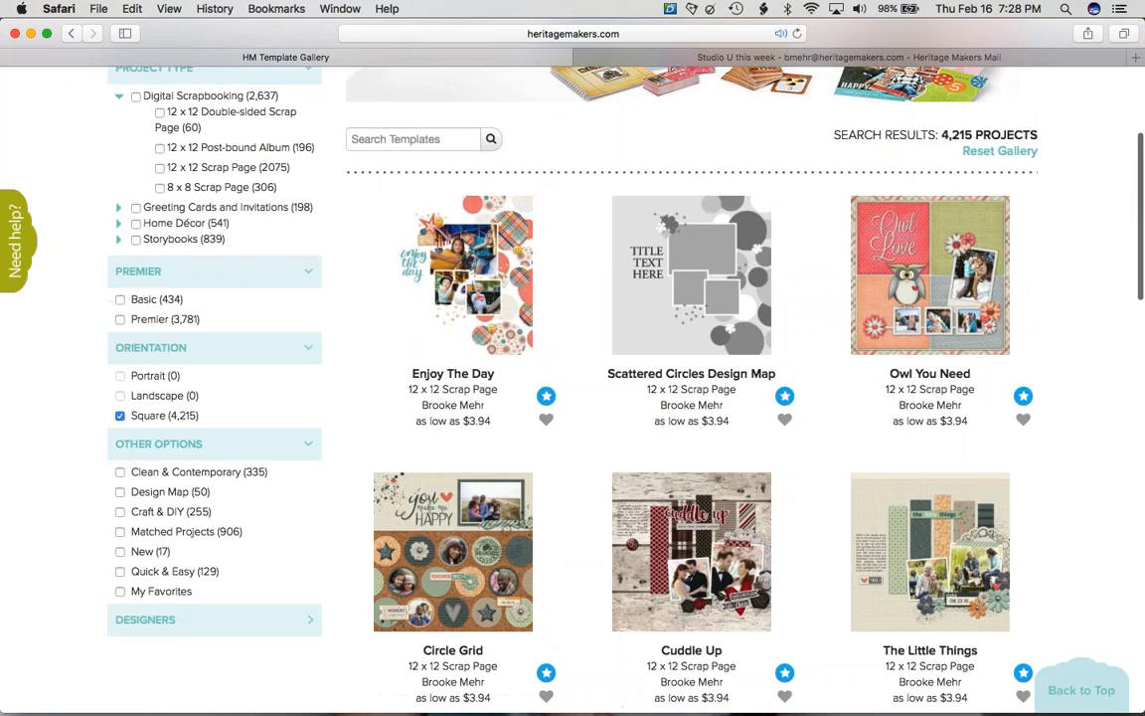
scroll(110, 459, up, 3)
- Swap the Square filter for Clean & Contemporary (1,950 projects), cancelling the login dialog
click(119, 512)
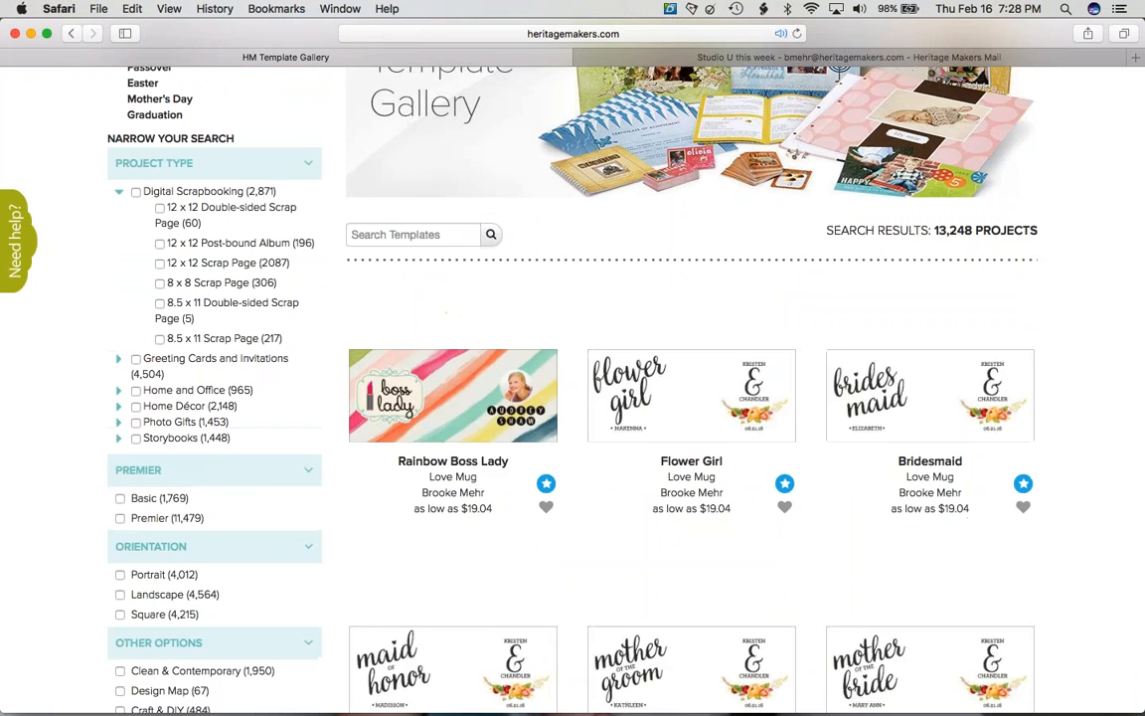
scroll(119, 514, down, 6)
scroll(120, 362, down, 1)
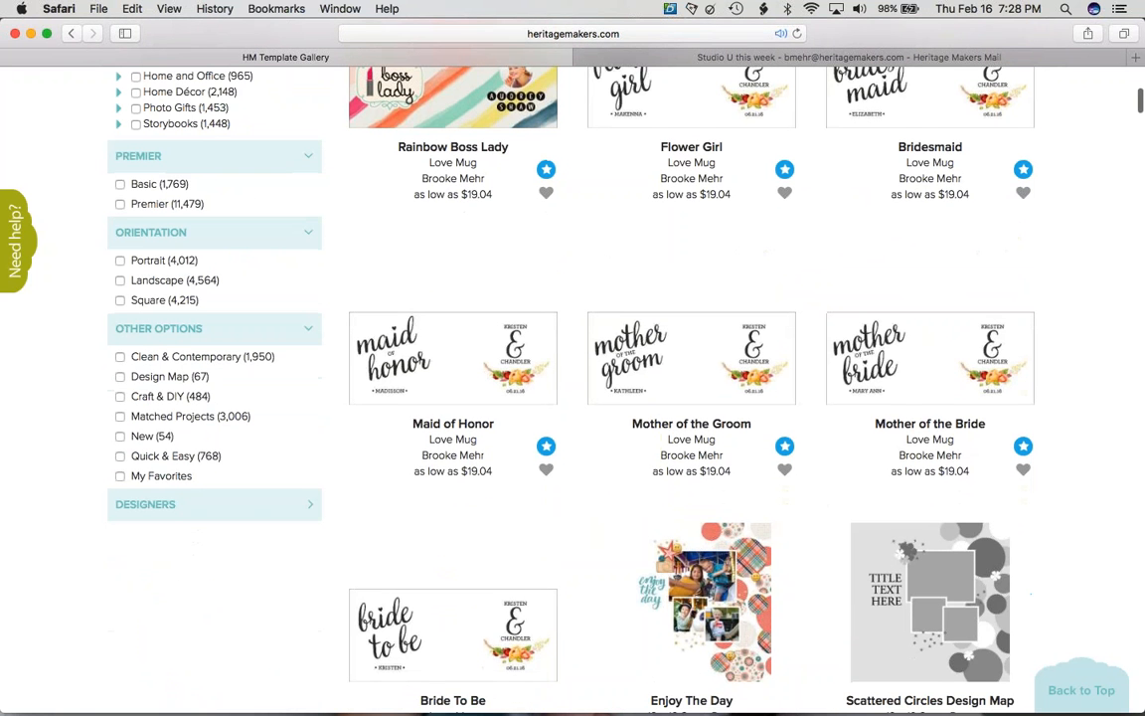
click(120, 357)
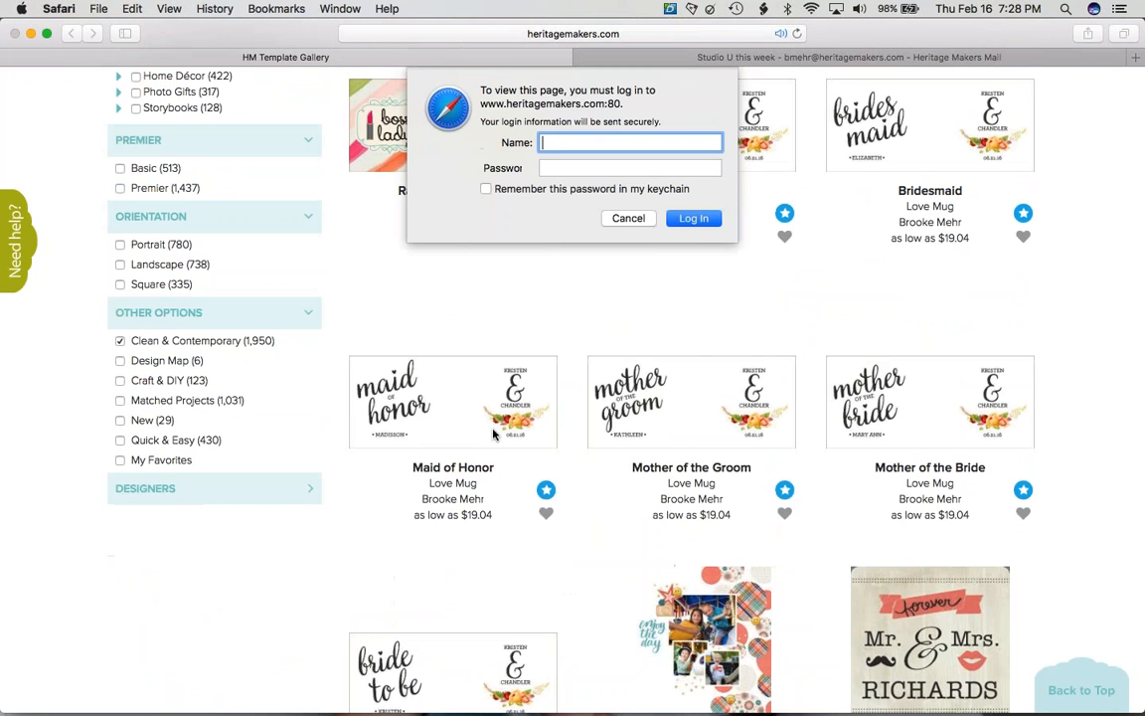
click(628, 218)
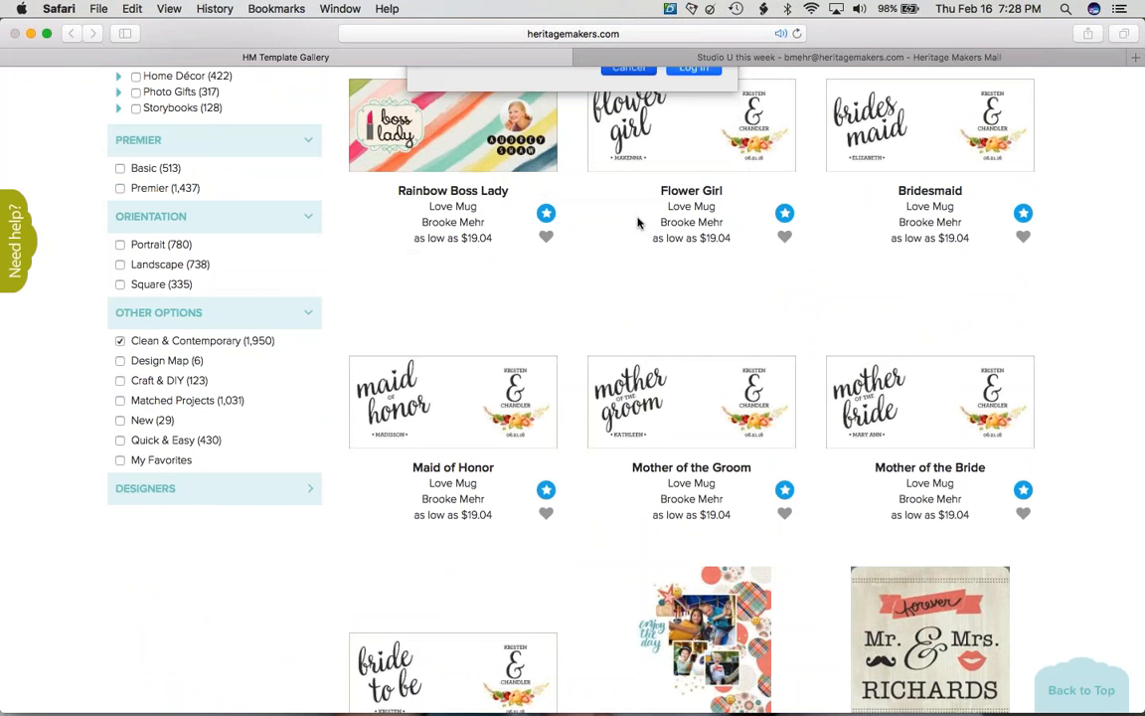
scroll(615, 335, down, 10)
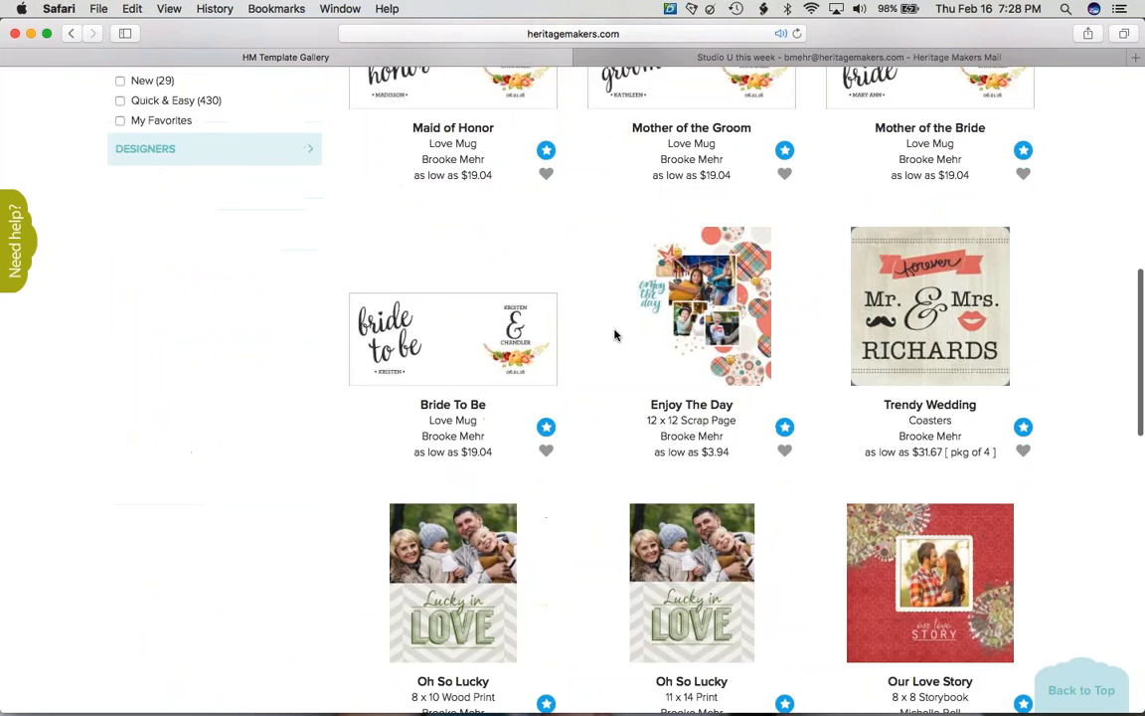
scroll(614, 335, down, 10)
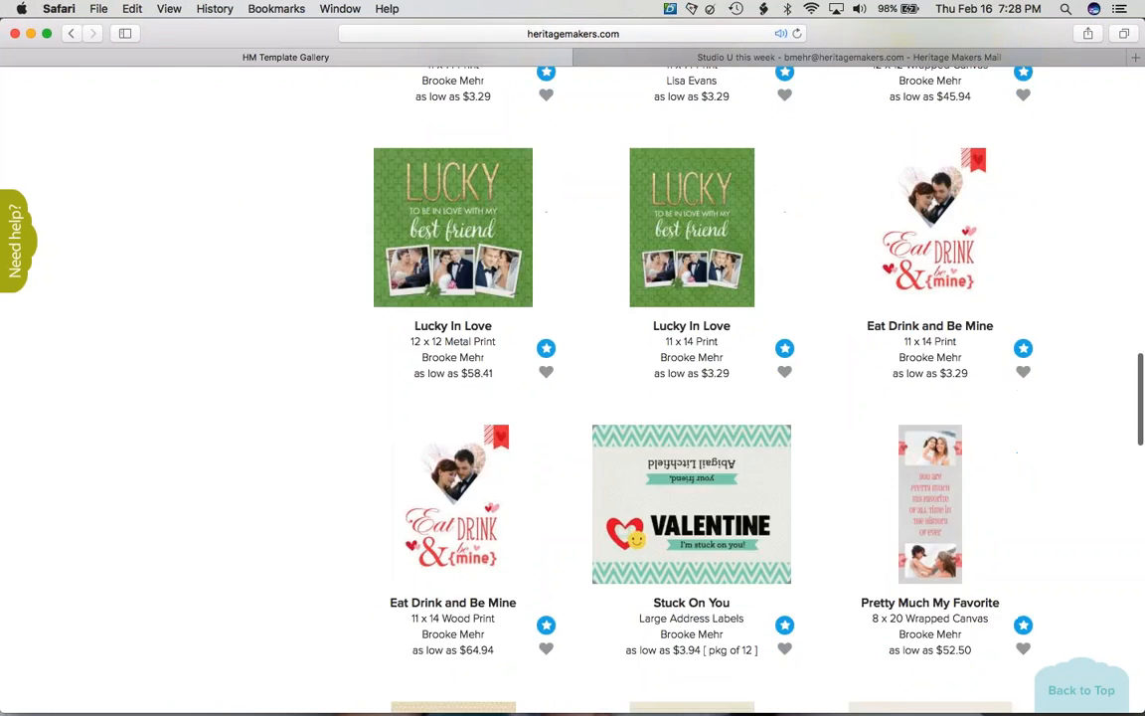
scroll(614, 335, down, 2)
scroll(615, 335, up, 15)
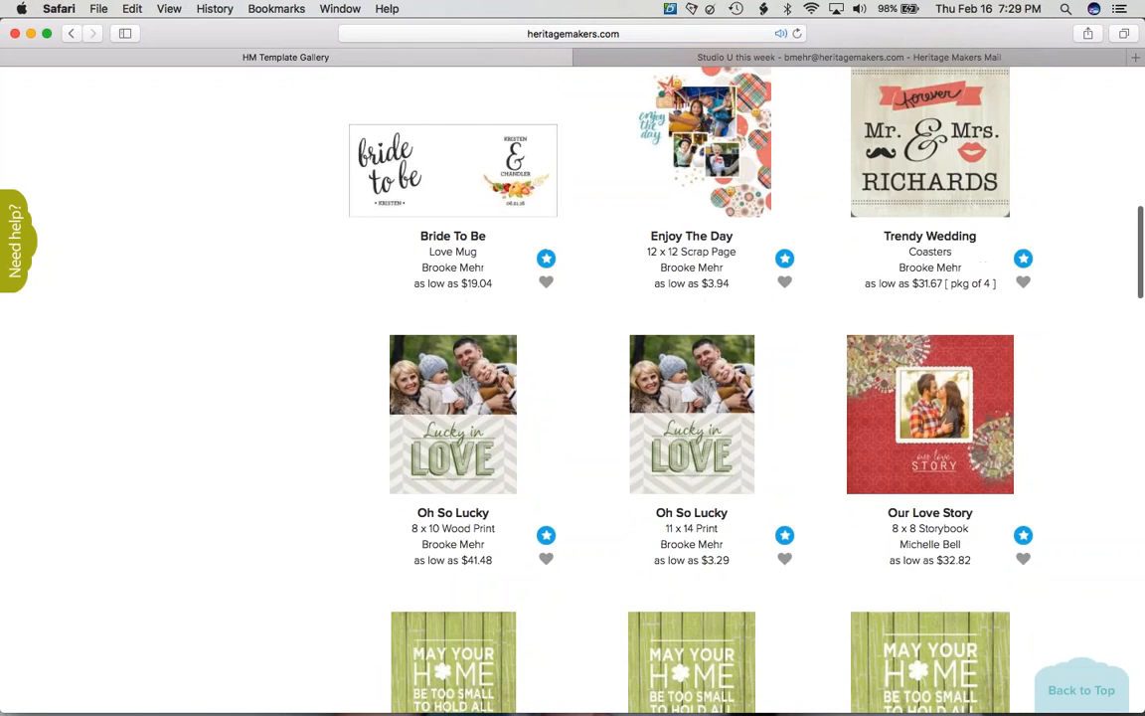
scroll(615, 335, down, 8)
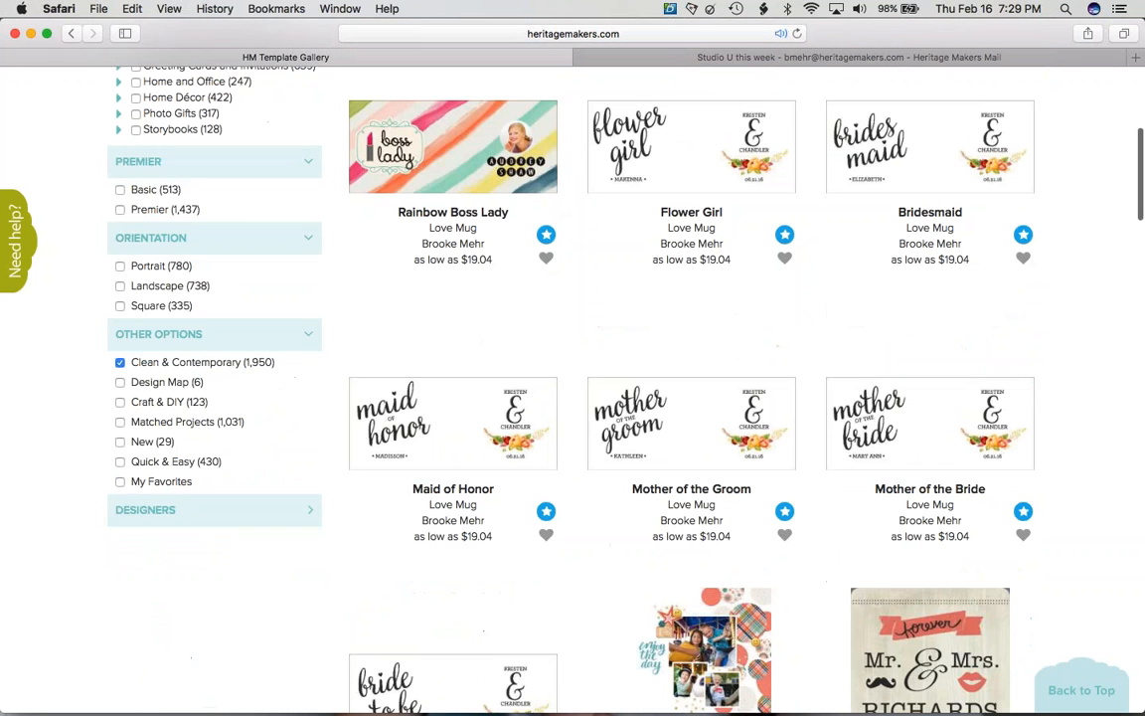
- Replace the Clean & Contemporary filter with Design Map and browse the results
click(119, 338)
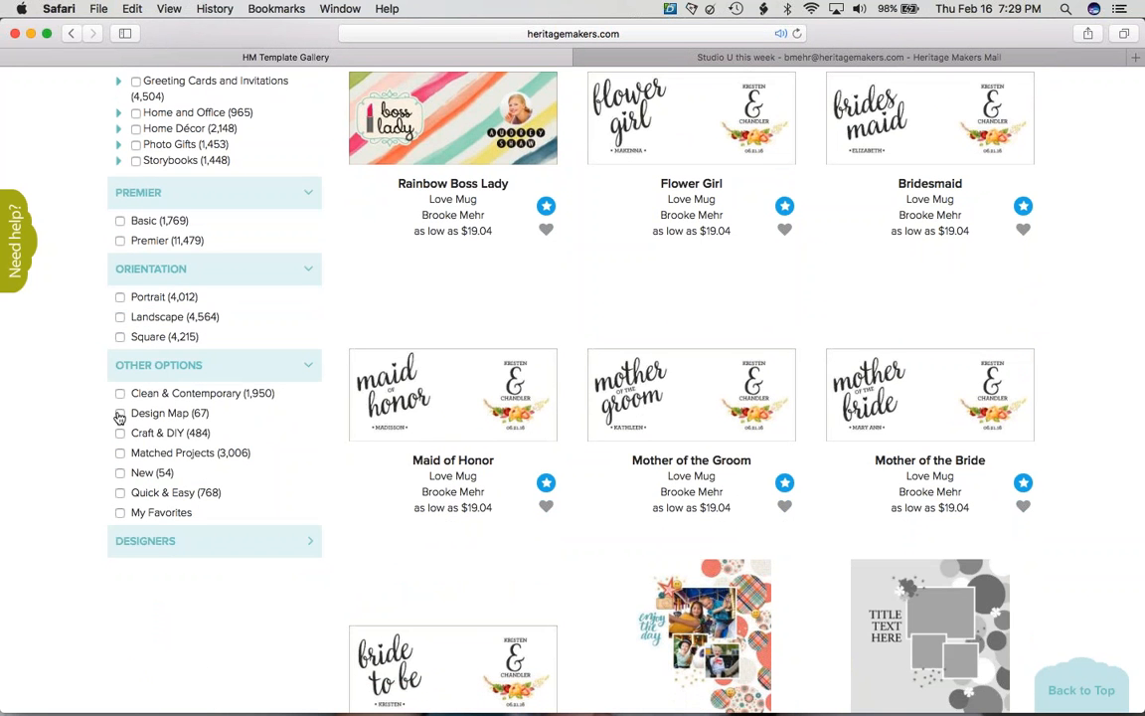
click(119, 413)
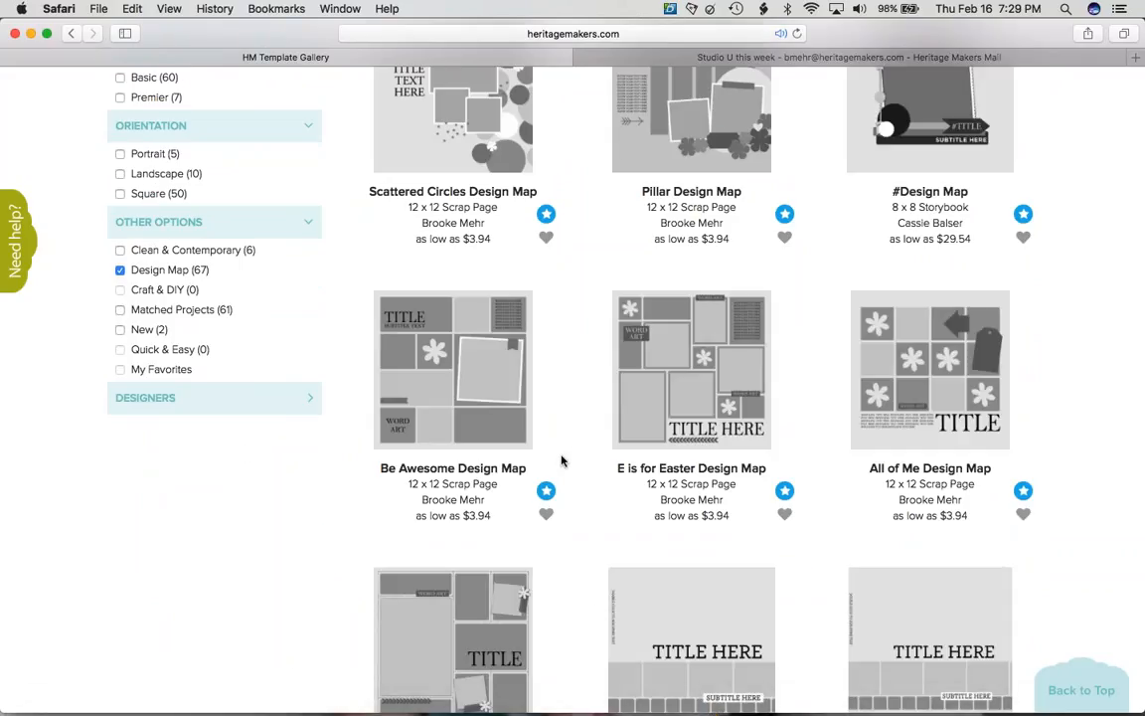
scroll(561, 460, up, 1)
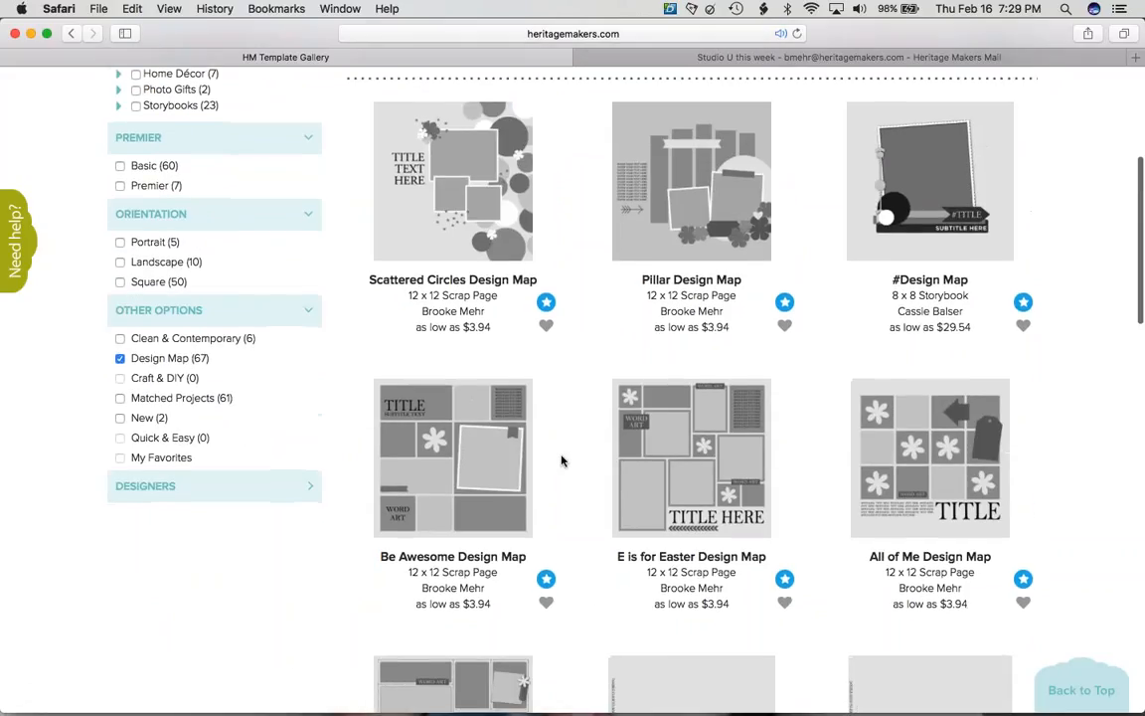
scroll(561, 461, down, 4)
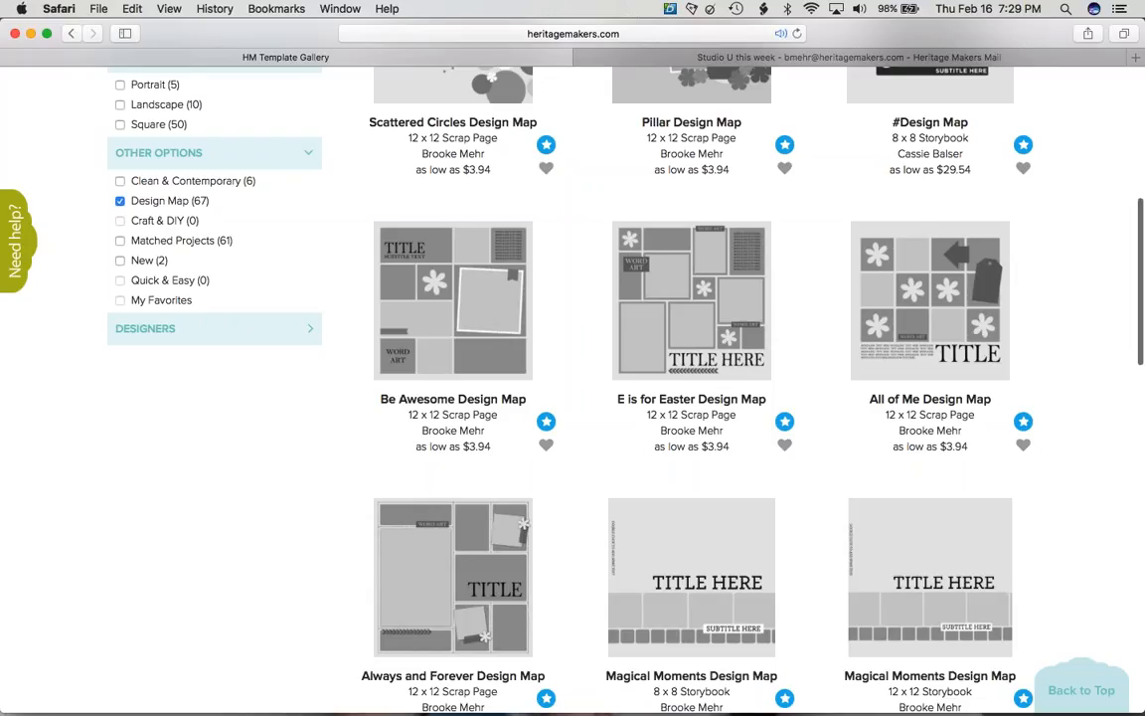
scroll(500, 475, down, 5)
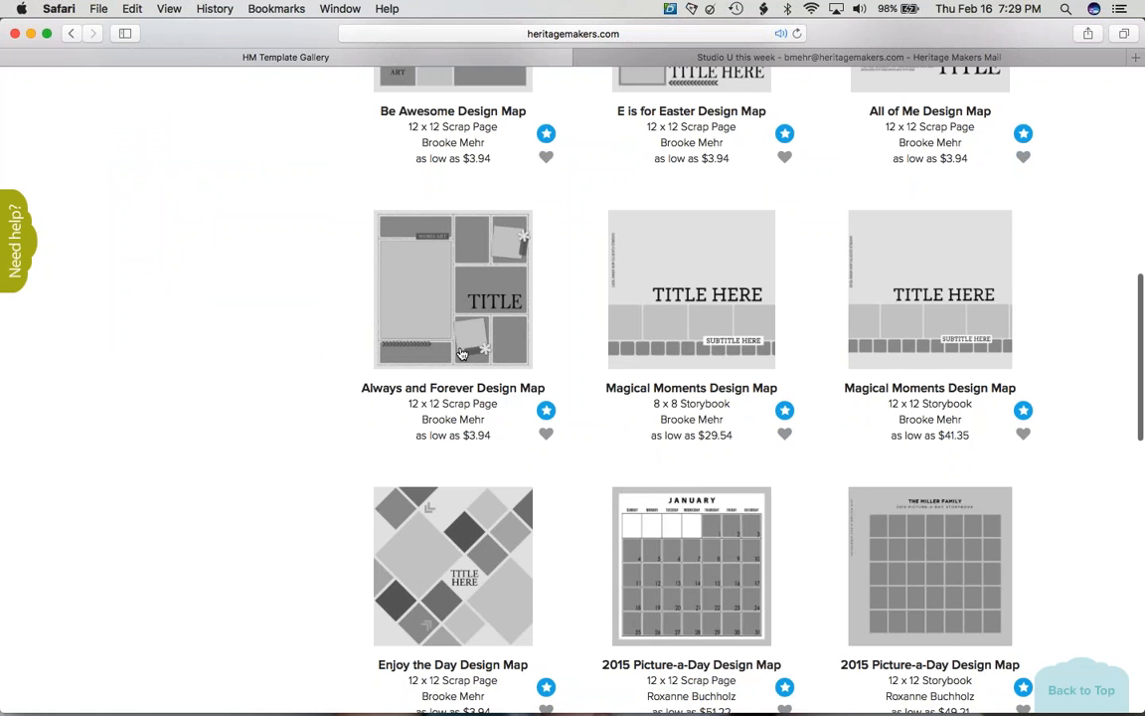
scroll(462, 354, down, 5)
scroll(462, 354, up, 10)
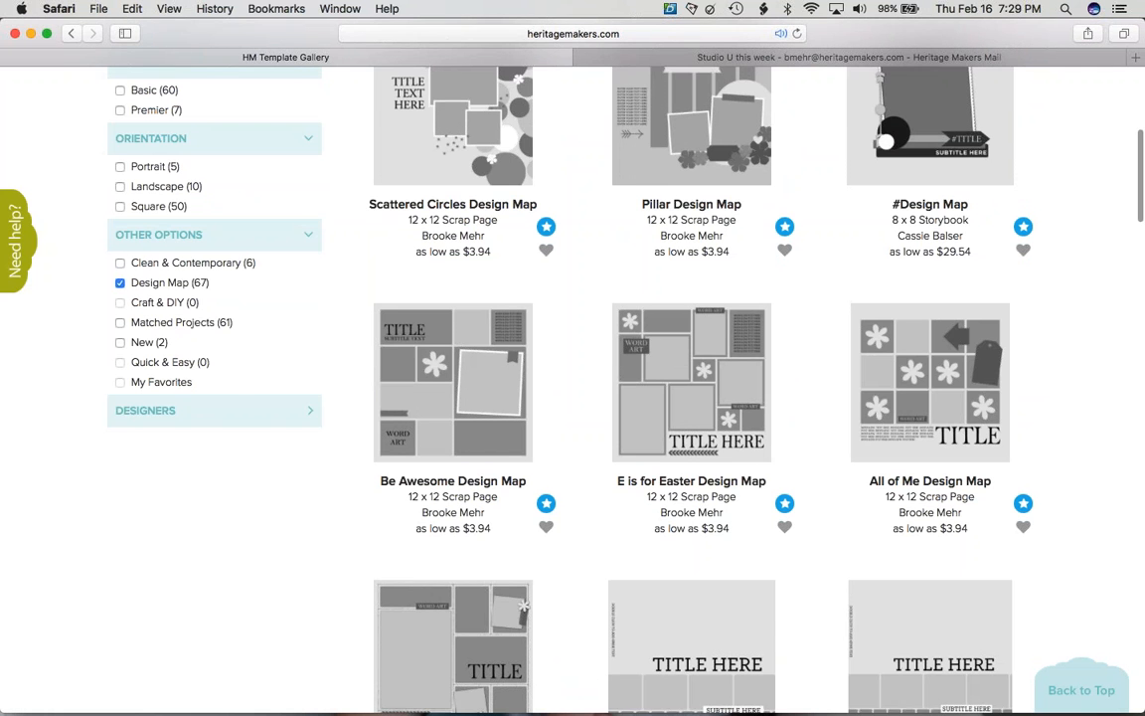
scroll(524, 429, down, 5)
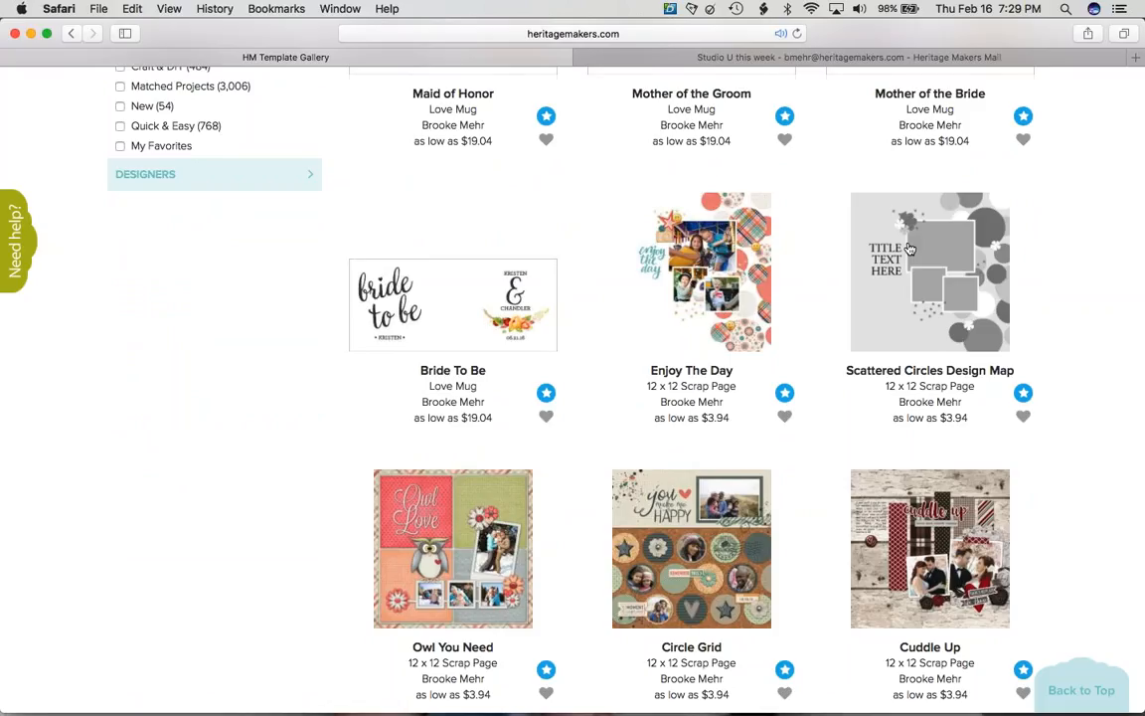
scroll(910, 249, up, 3)
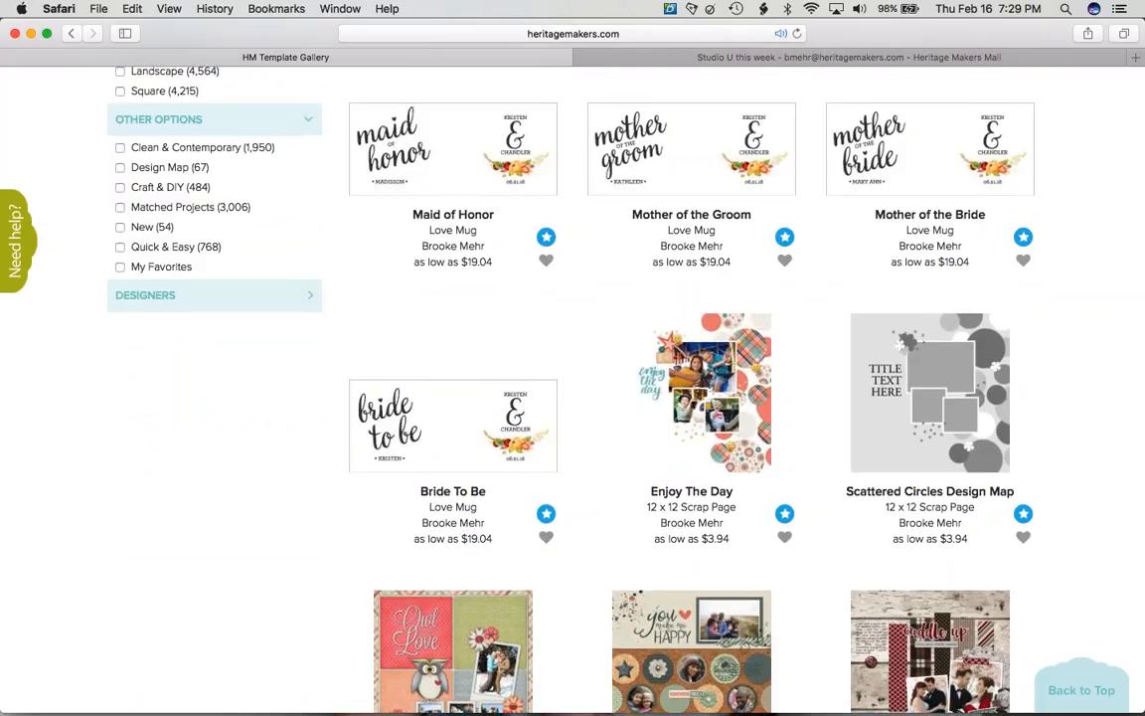
- Filter to Craft & DIY templates and view PURSEonal Valentine's details before returning
click(120, 187)
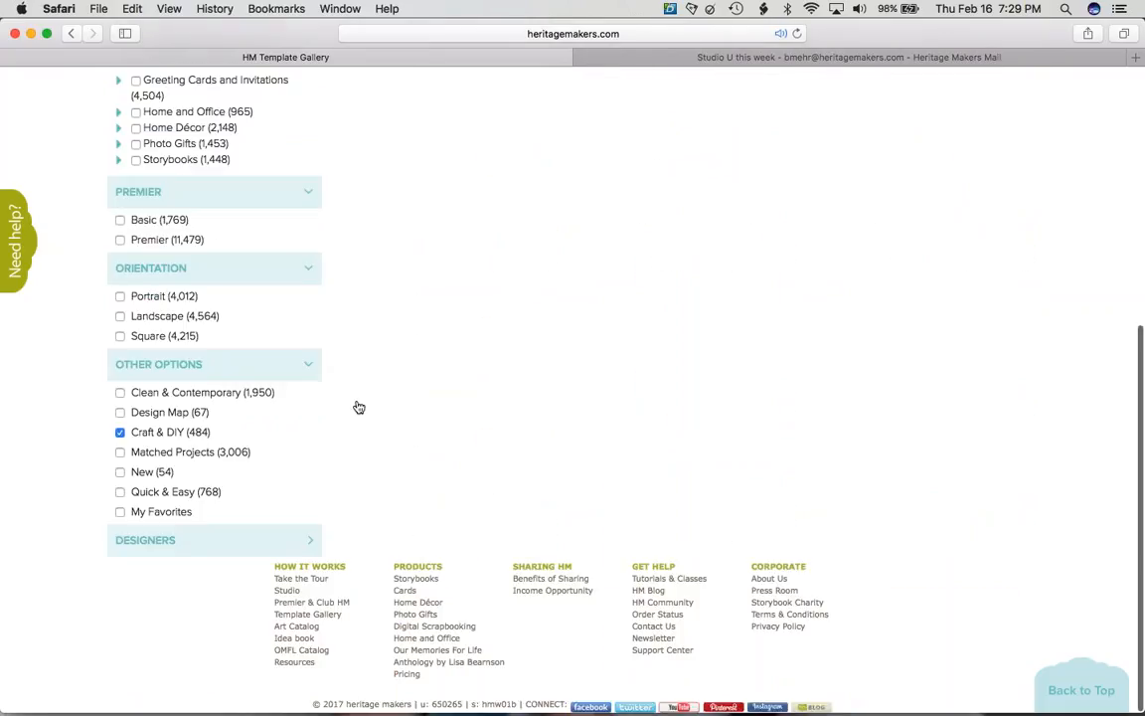
scroll(357, 408, up, 4)
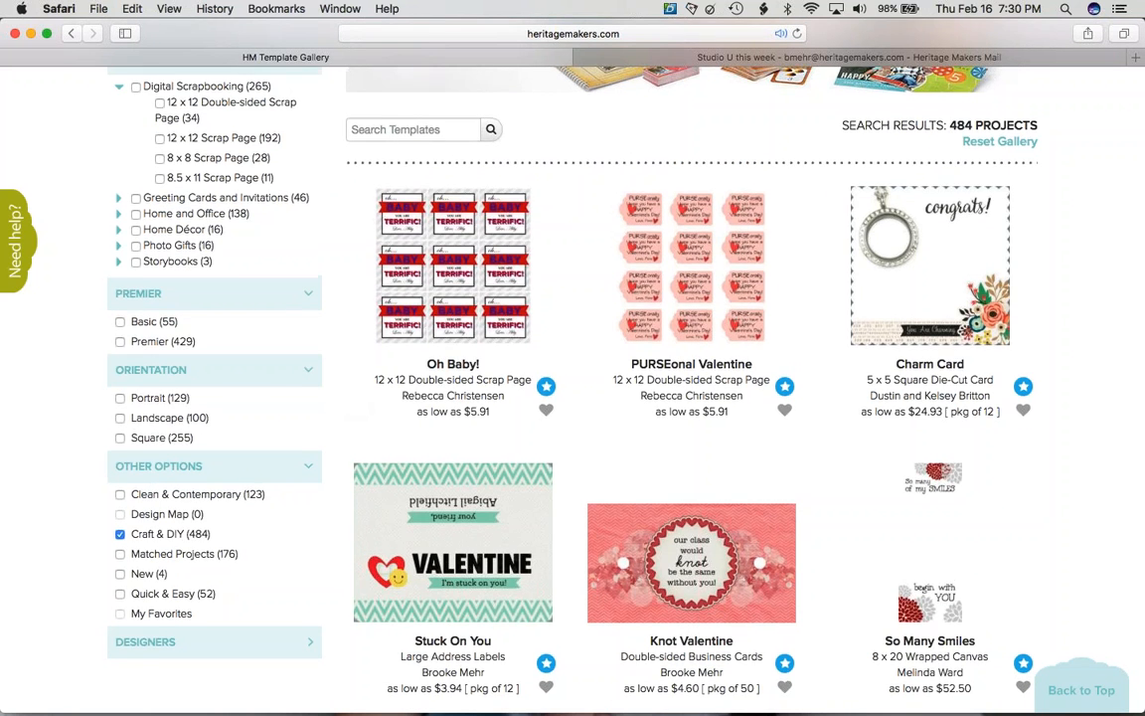
click(691, 265)
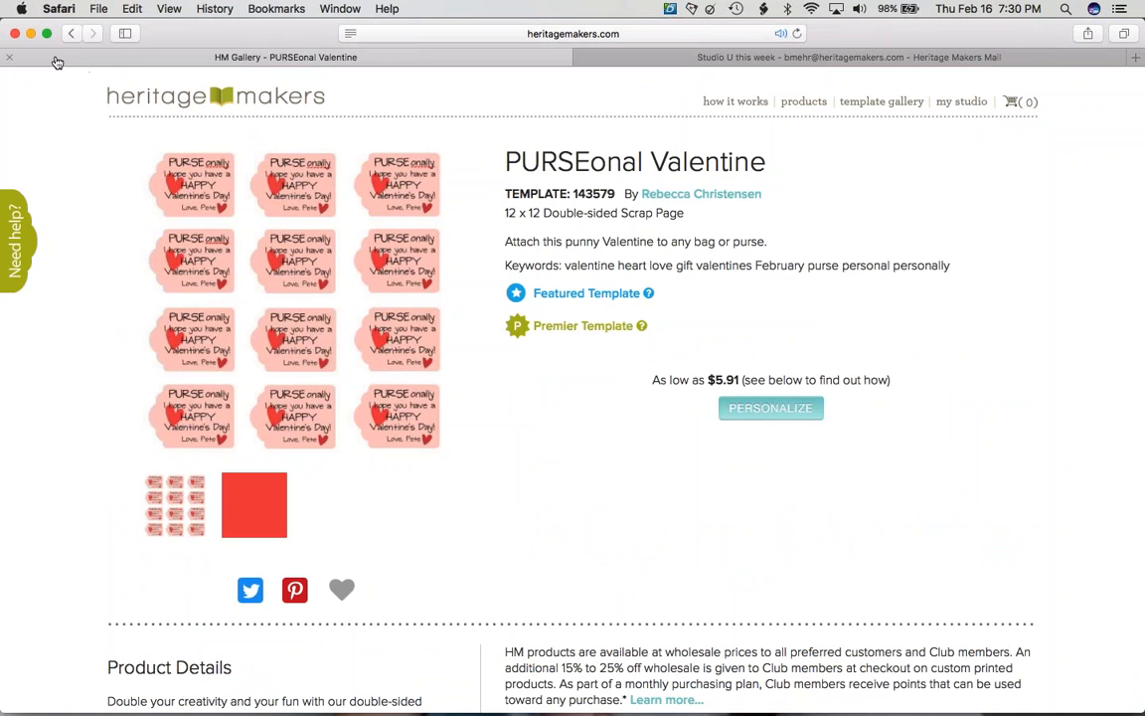
click(67, 34)
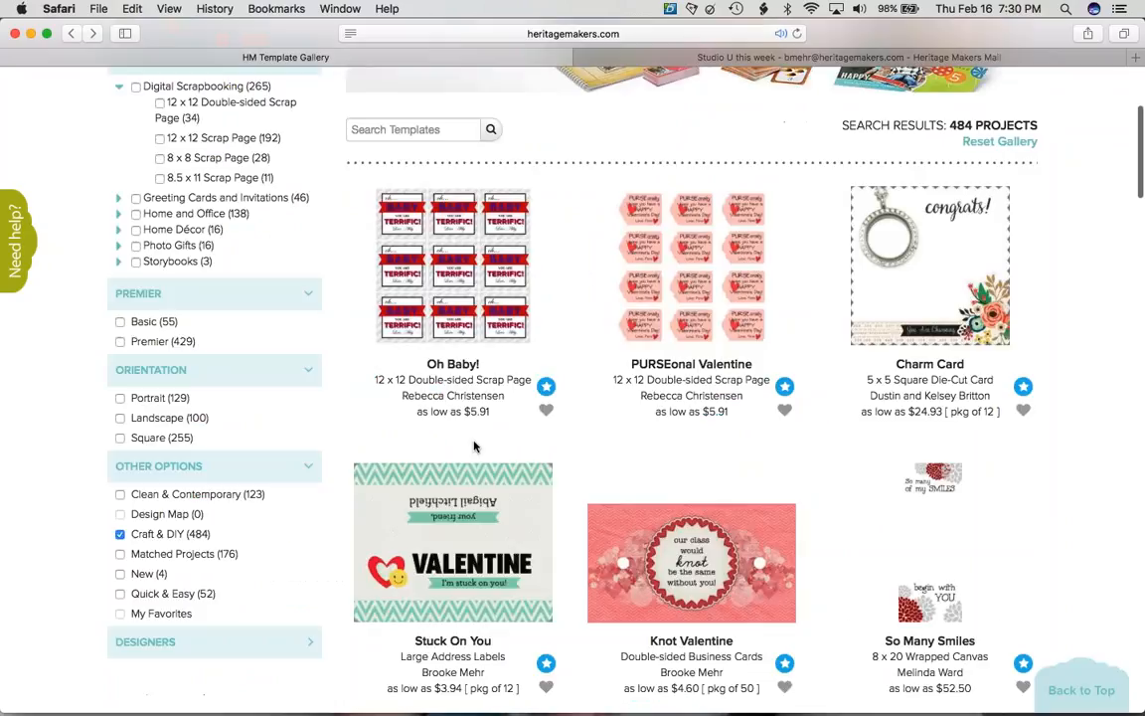
- Check the New filter to list only the 54 New templates
scroll(473, 447, down, 5)
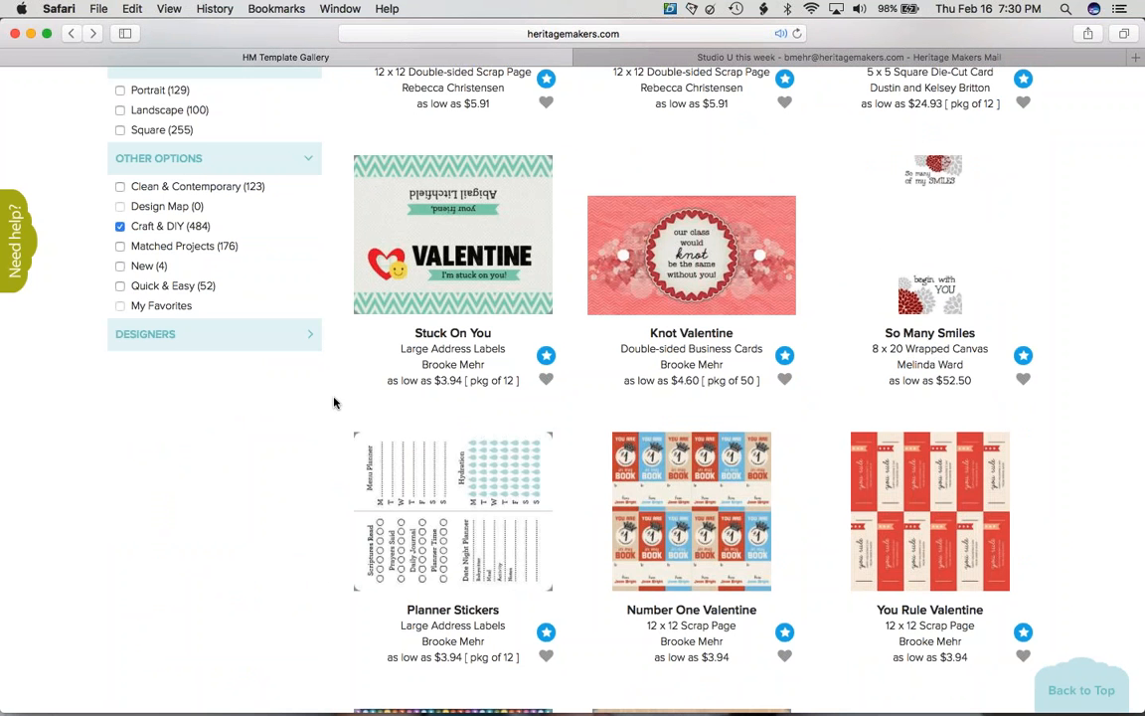
scroll(334, 402, down, 5)
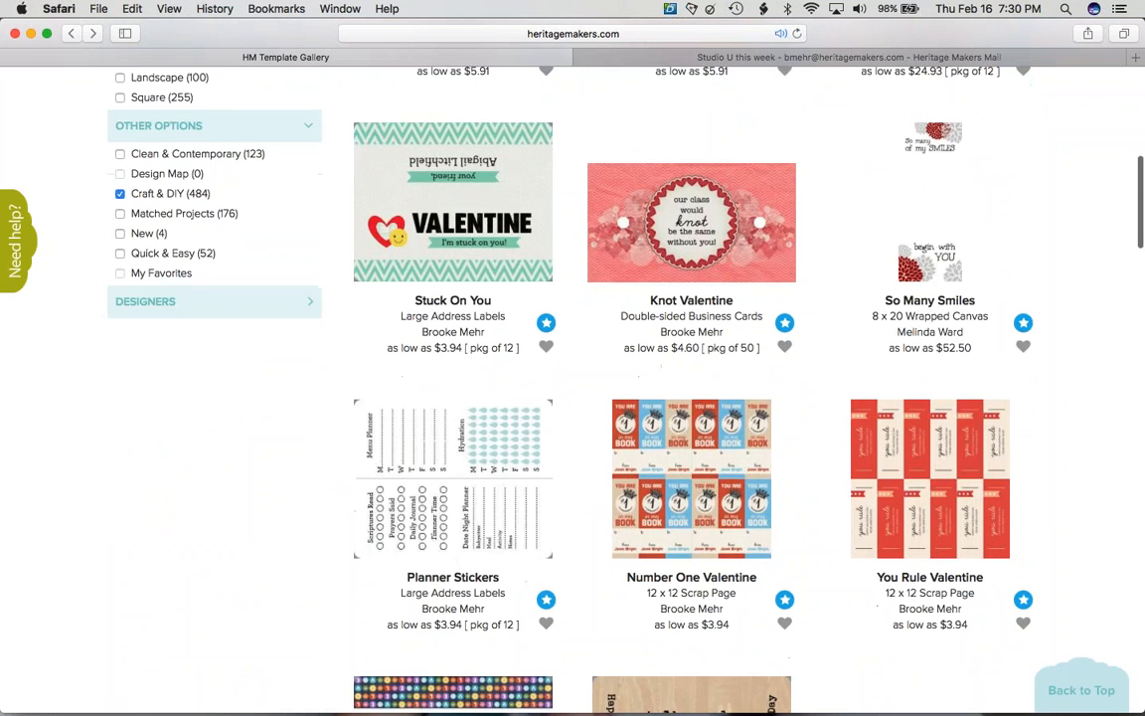
scroll(573, 388, down, 10)
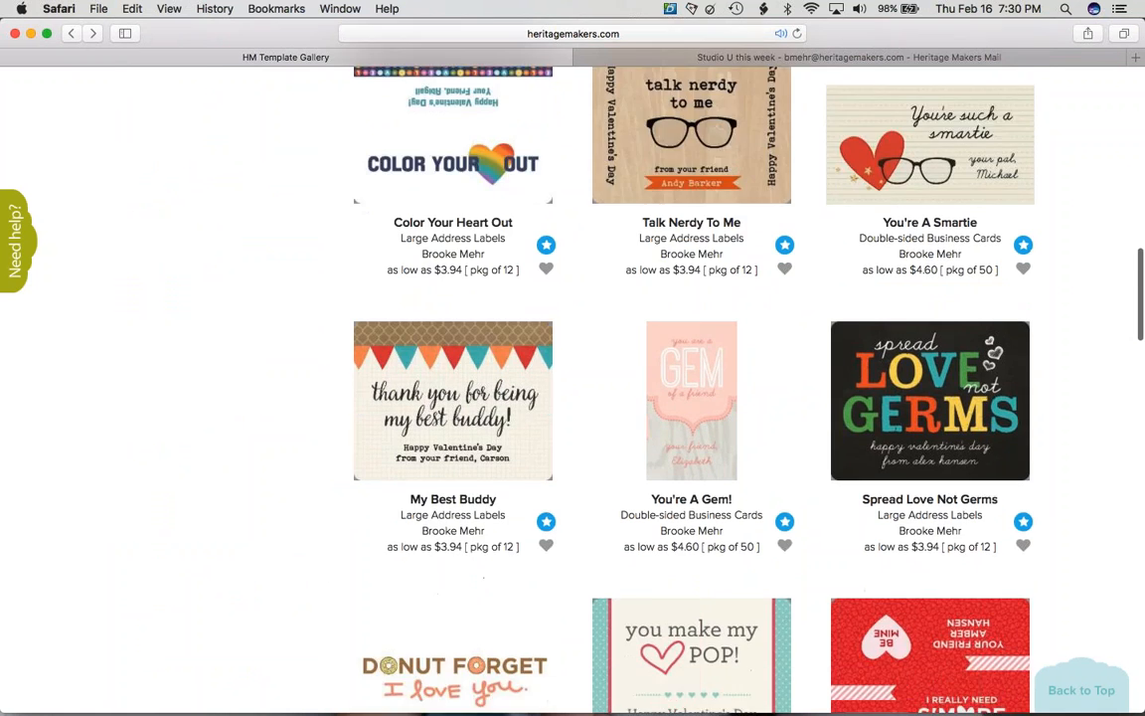
scroll(573, 387, up, 15)
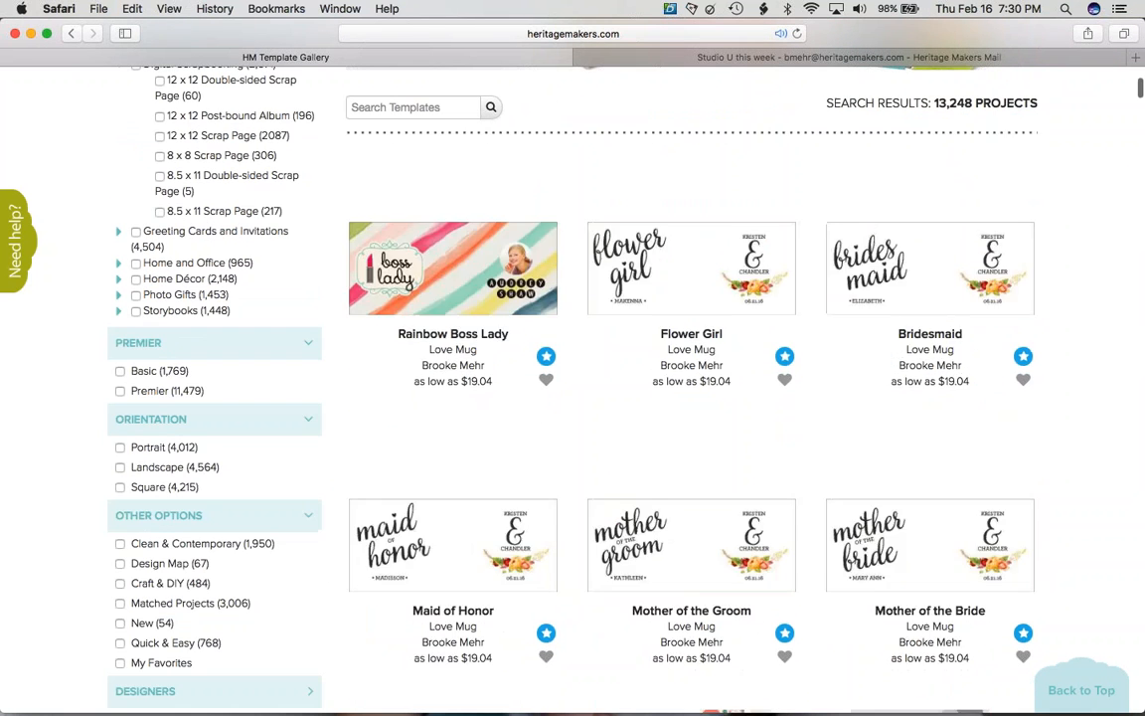
click(120, 622)
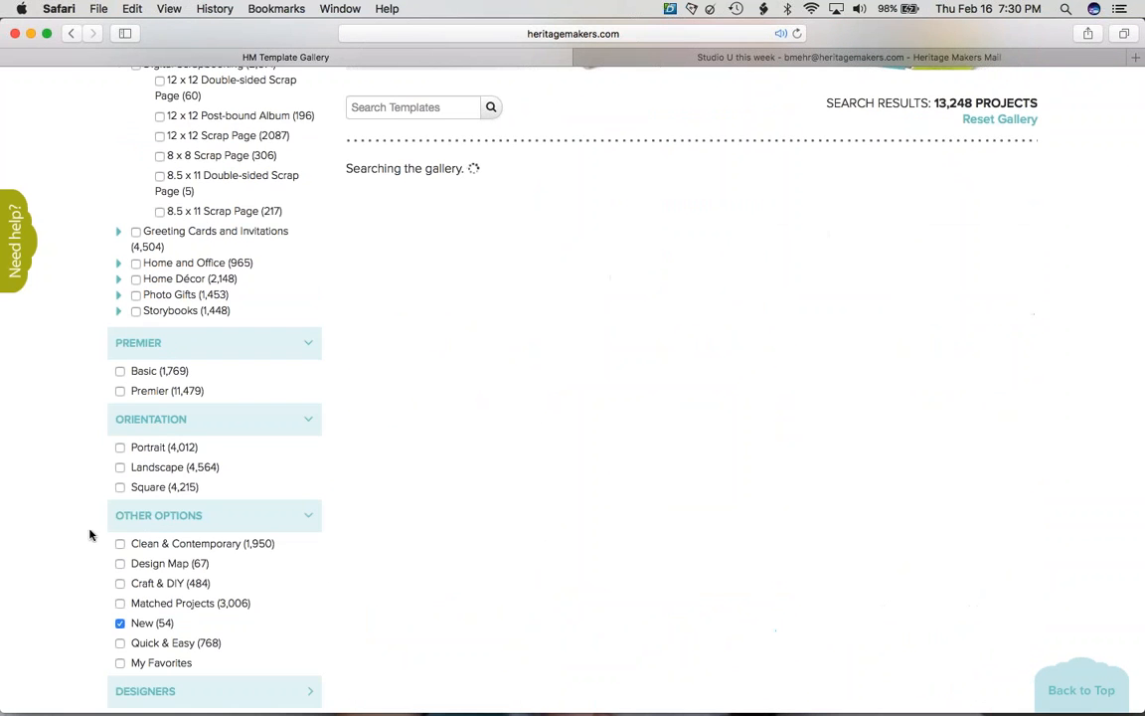
- Scroll through the 54 New templates to the bottom and back, then uncheck New
scroll(88, 517, down, 5)
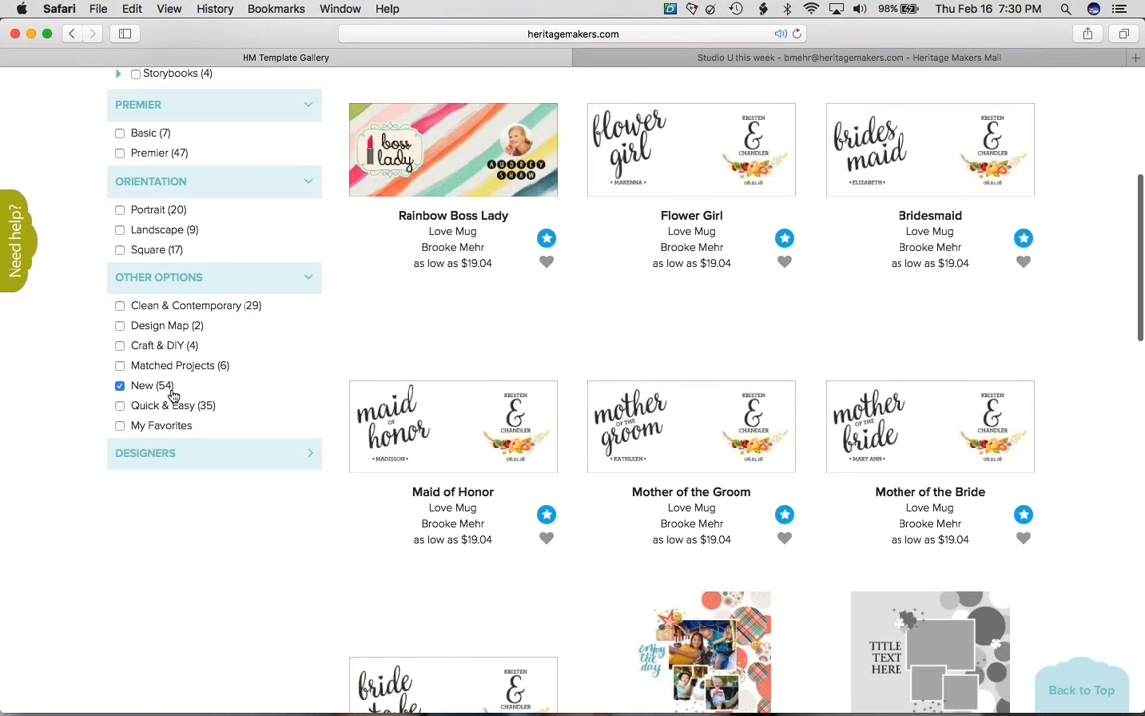
scroll(173, 395, down, 20)
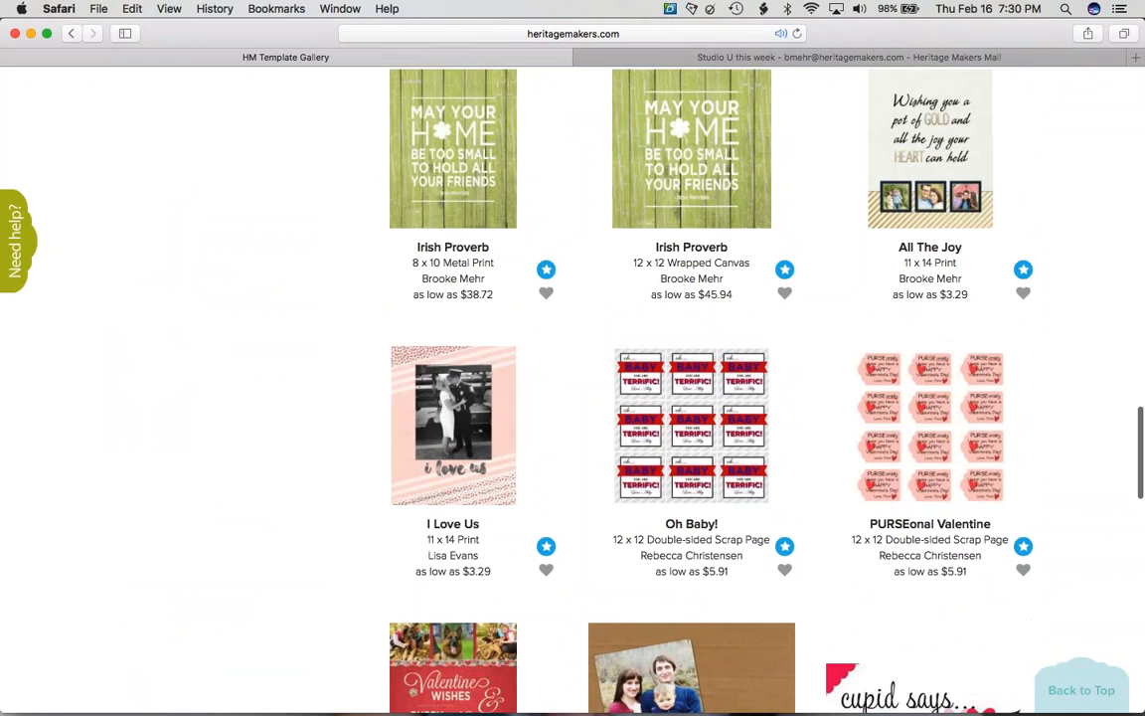
scroll(573, 398, down, 10)
scroll(573, 398, up, 4)
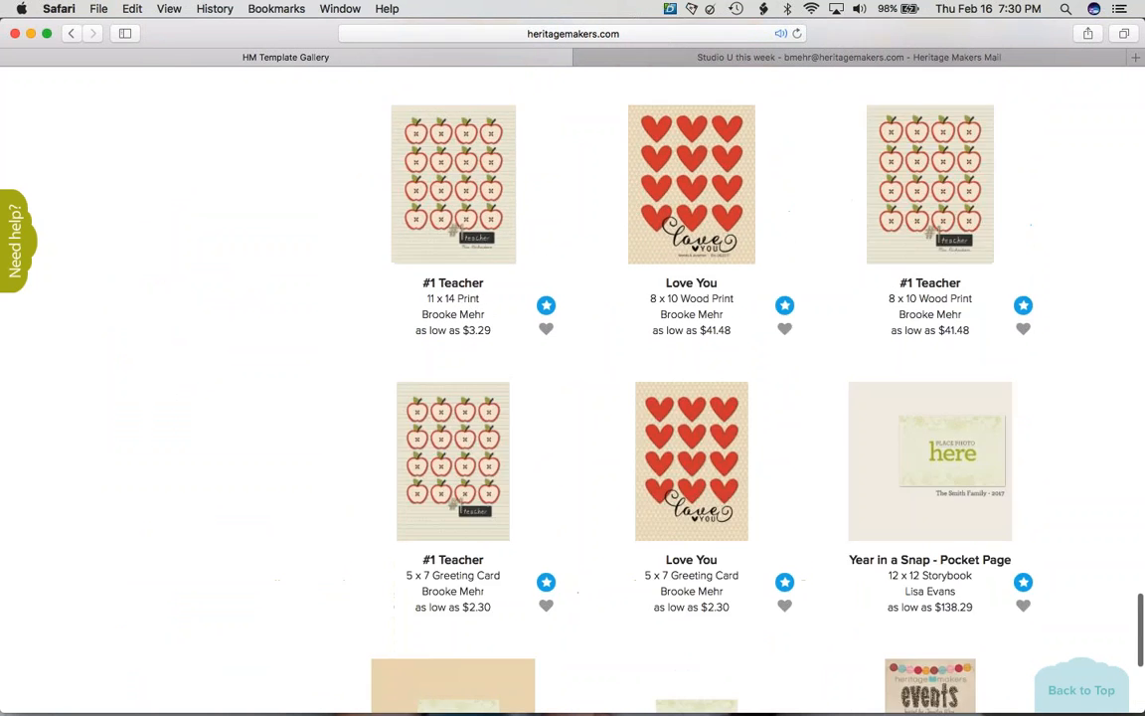
scroll(99, 485, up, 20)
scroll(98, 484, down, 5)
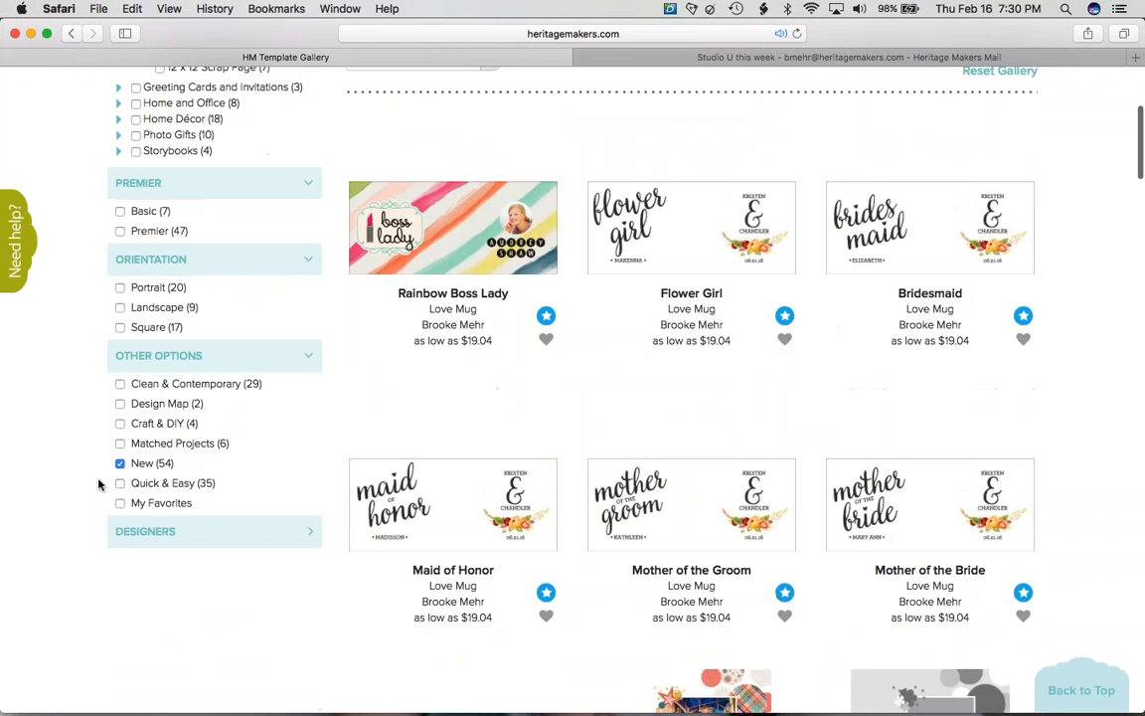
scroll(98, 484, down, 1)
click(120, 425)
- Show only the 768 Quick & Easy templates
click(120, 556)
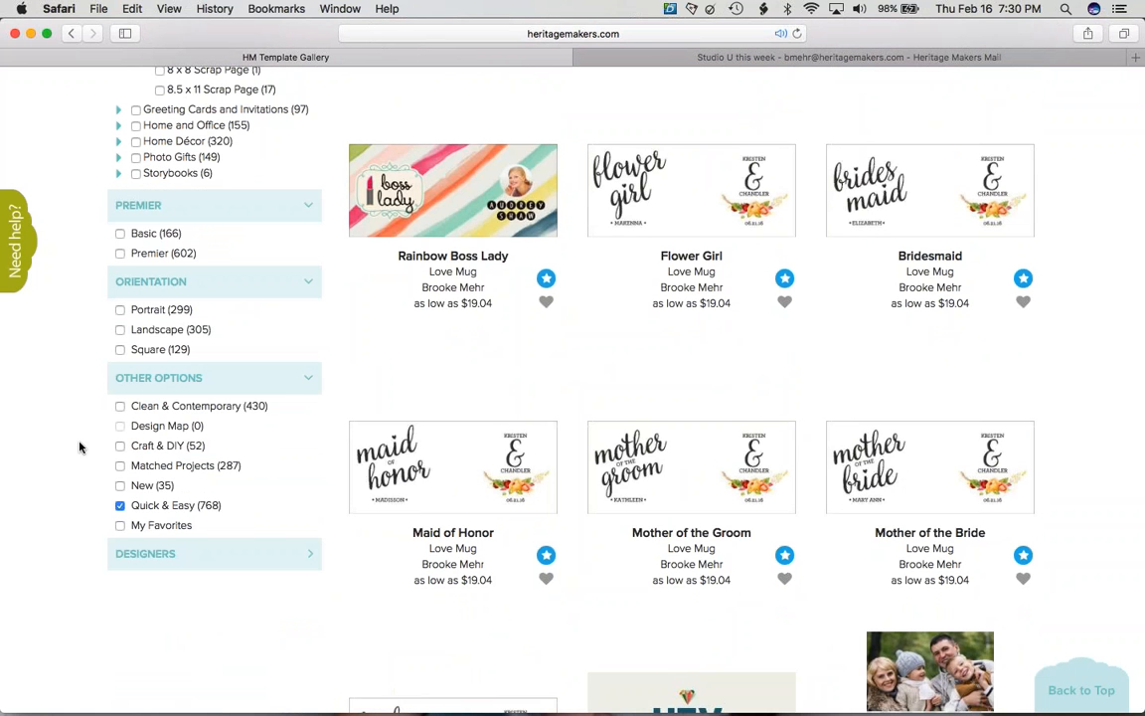
scroll(80, 447, down, 10)
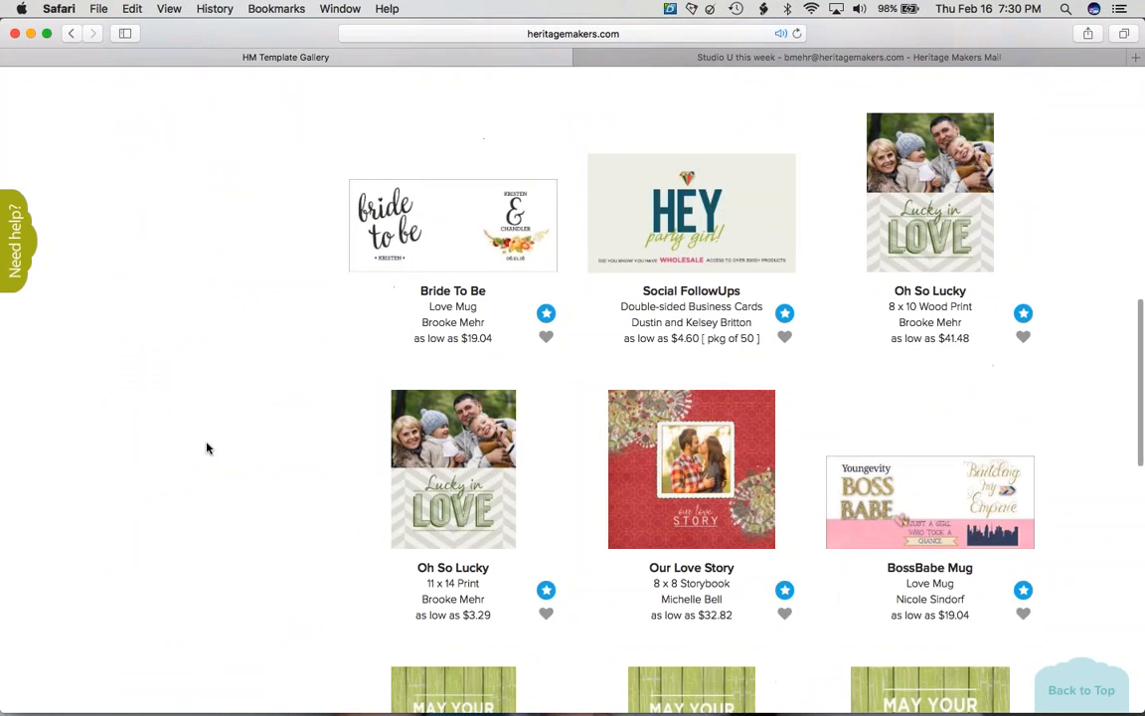
scroll(242, 435, down, 8)
scroll(242, 434, up, 8)
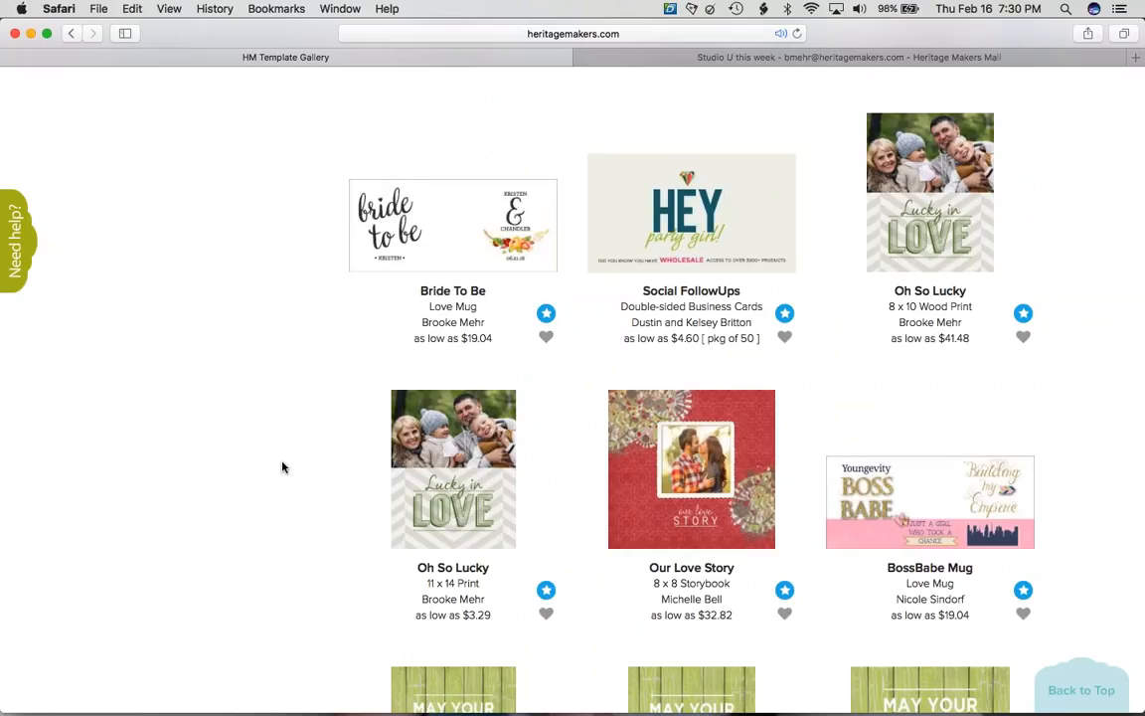
- Browse the gallery and open the Rainbow Boss Lady Love Mug template page
scroll(282, 468, up, 5)
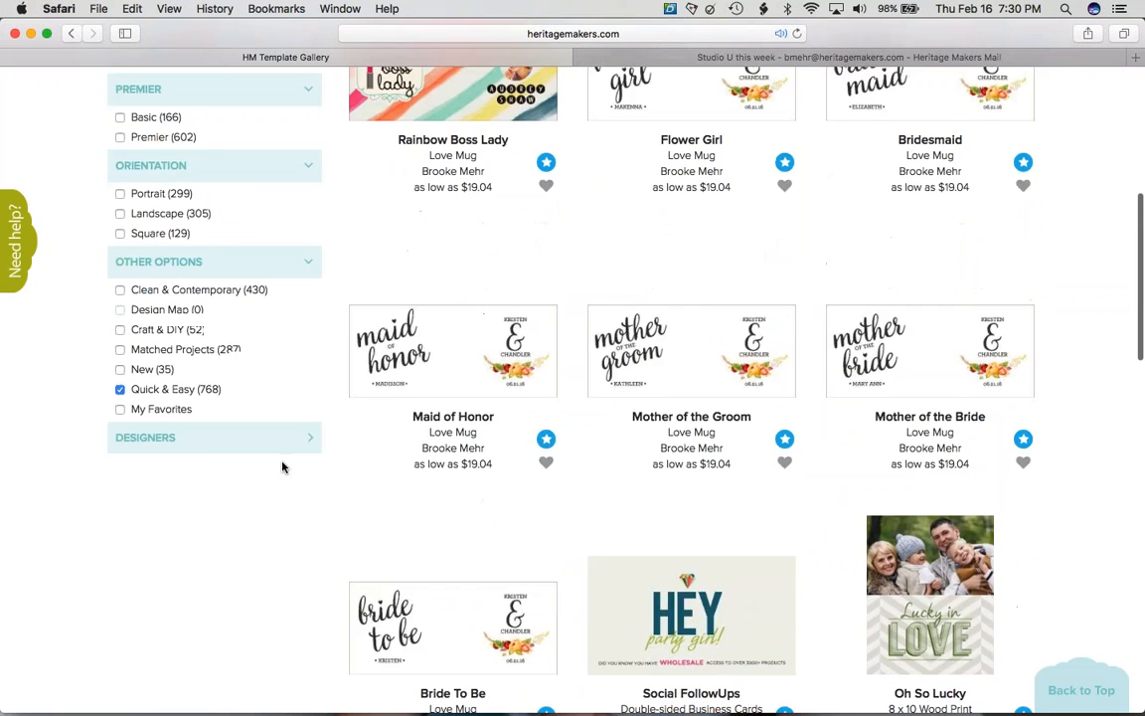
scroll(282, 467, down, 10)
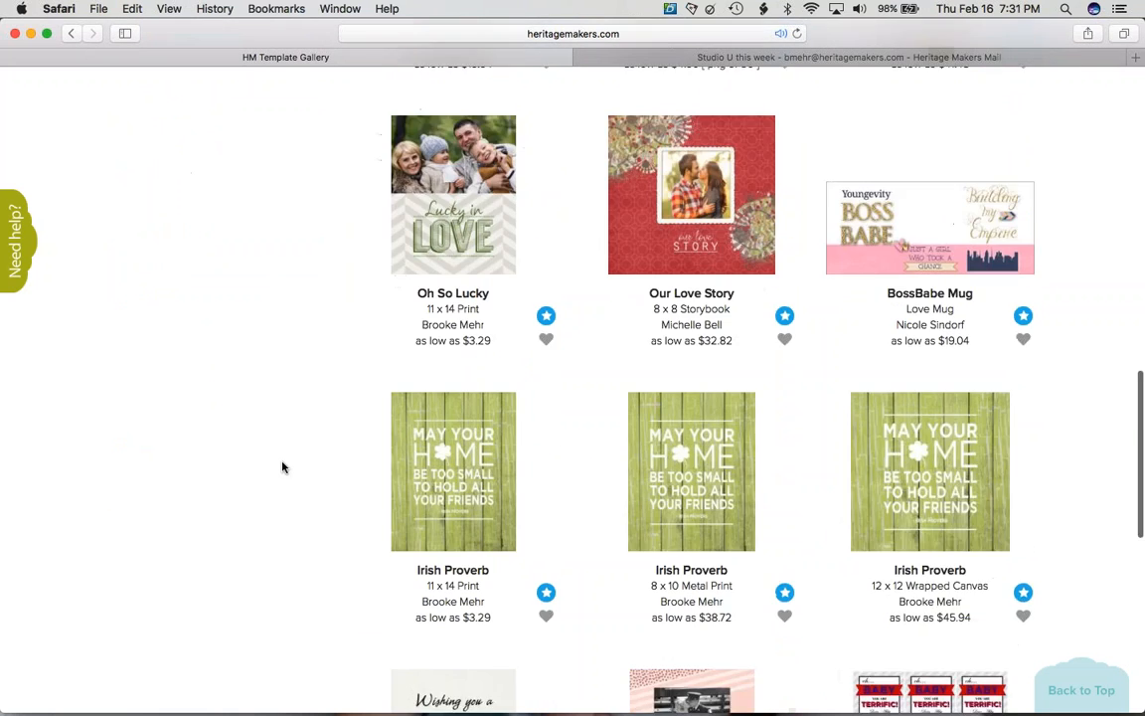
scroll(283, 468, down, 9)
scroll(283, 468, up, 5)
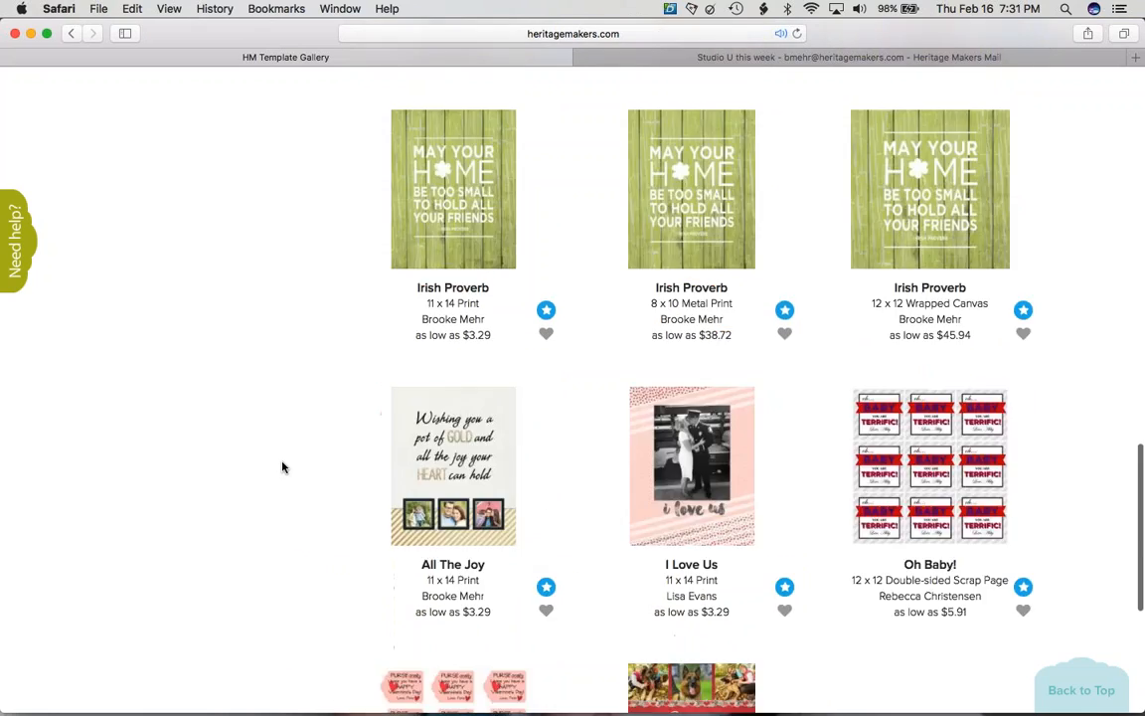
scroll(282, 467, up, 14)
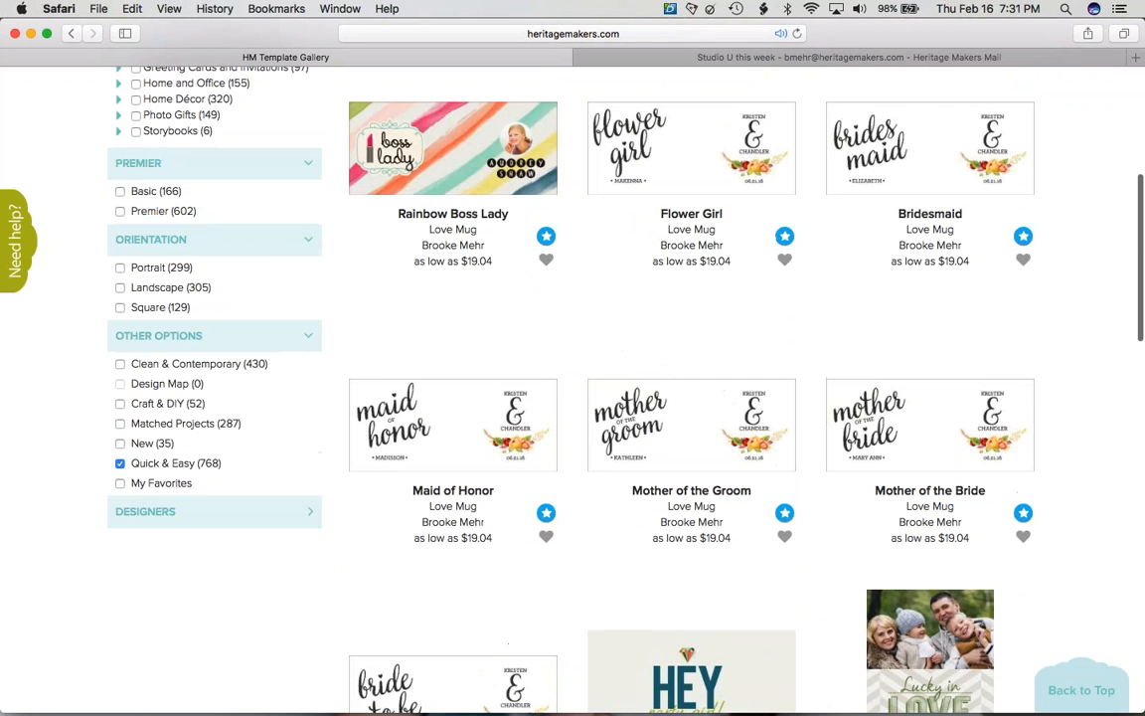
scroll(282, 468, up, 5)
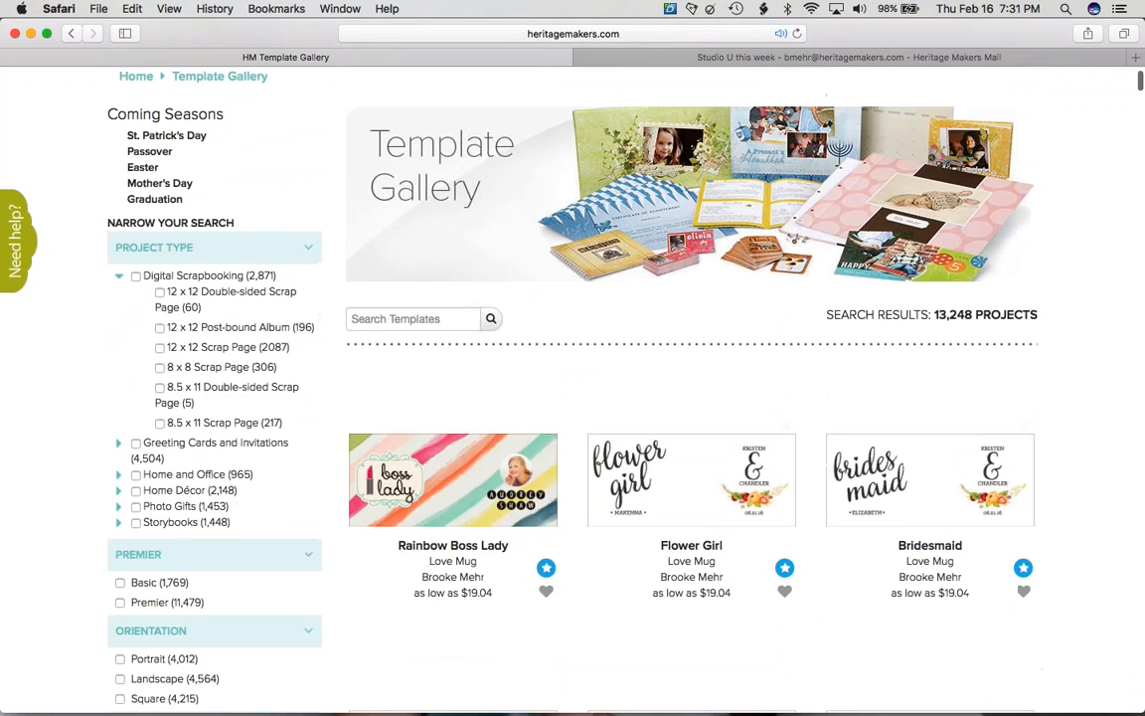
scroll(456, 441, up, 2)
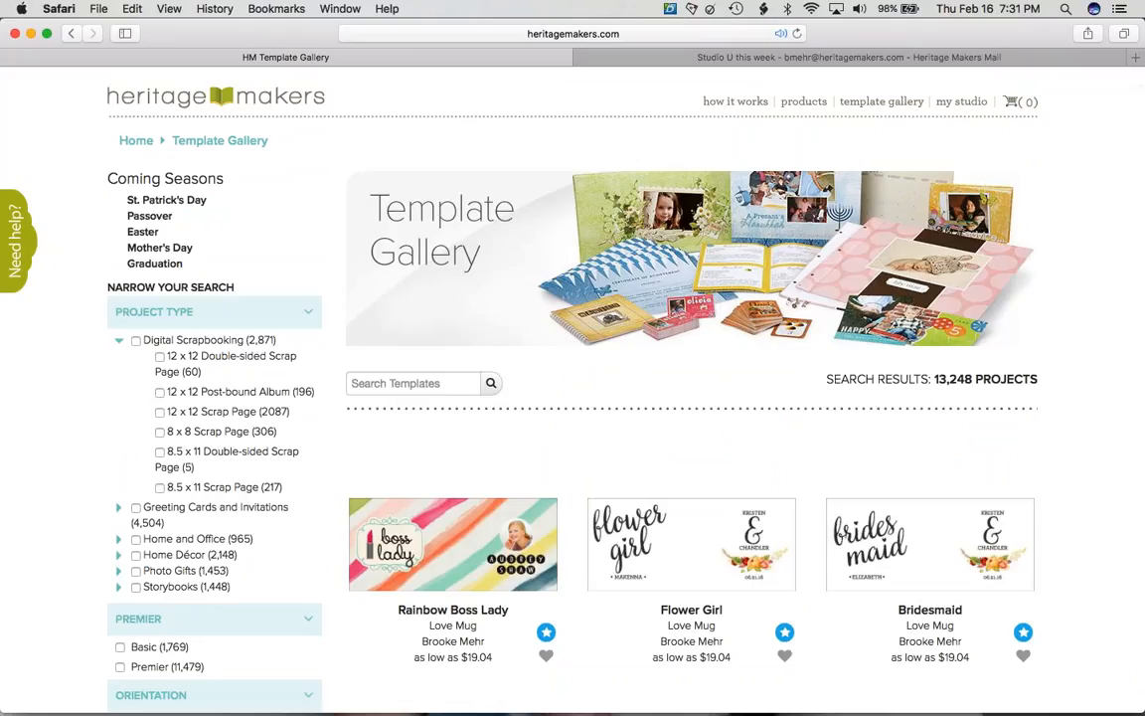
scroll(573, 388, down, 1)
scroll(451, 397, down, 3)
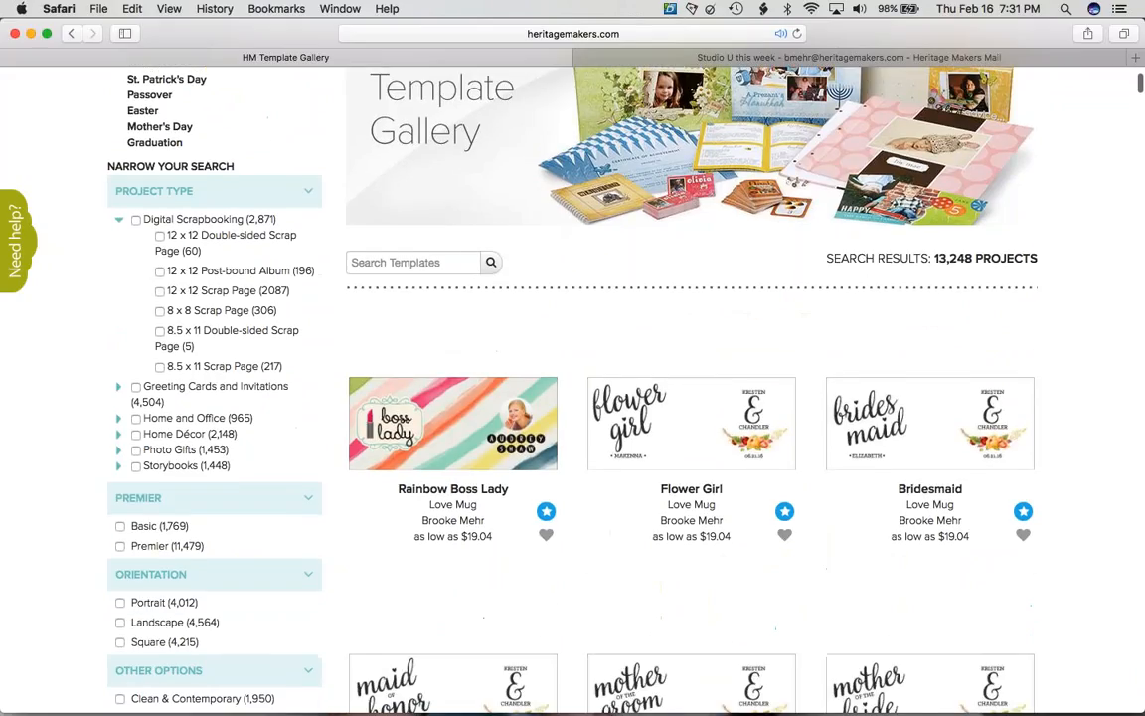
click(432, 448)
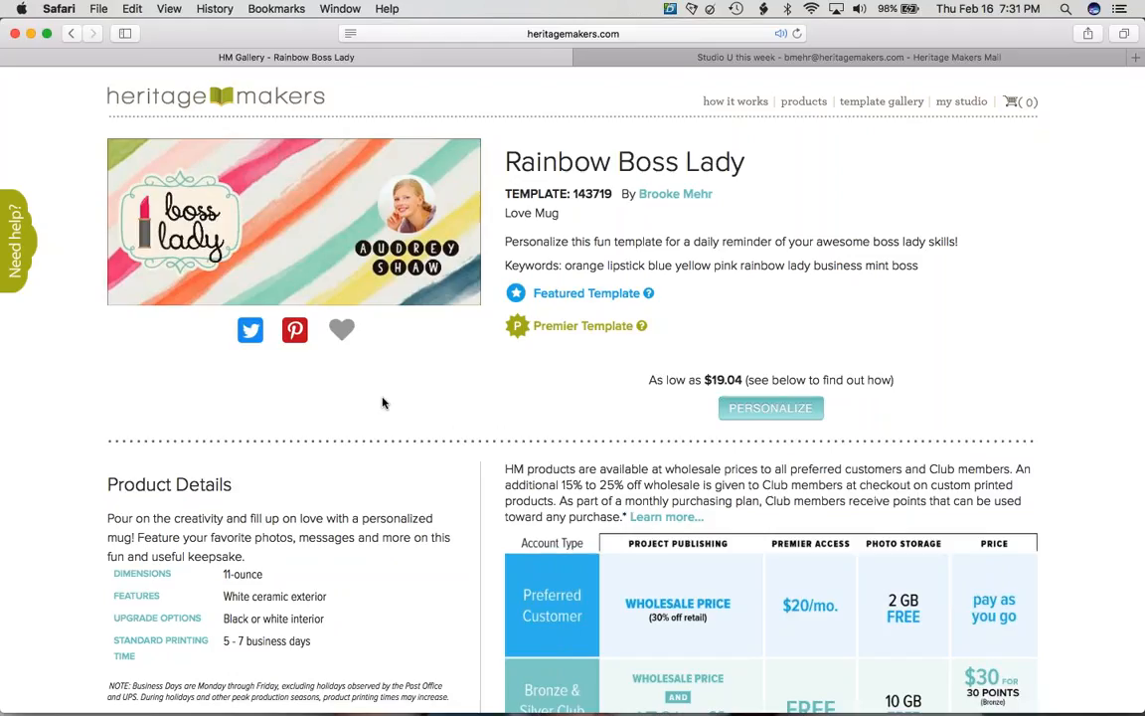
- Heart the Rainbow Boss Lady mug as a favorite and go back to the gallery
click(342, 331)
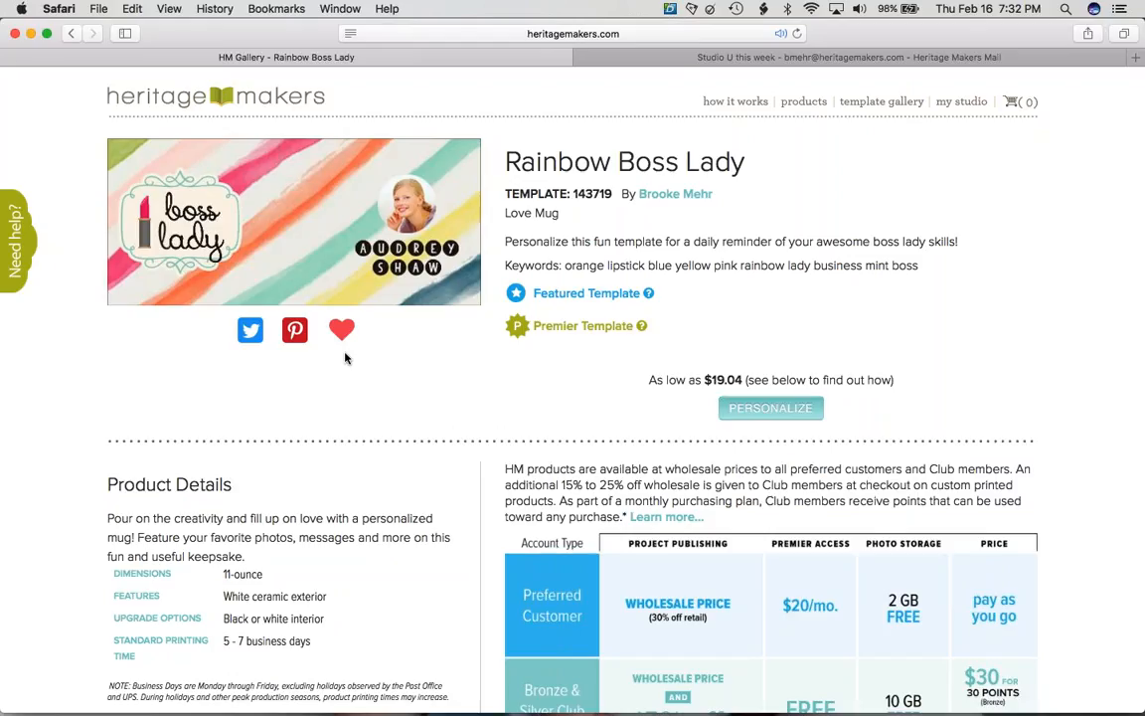
click(71, 33)
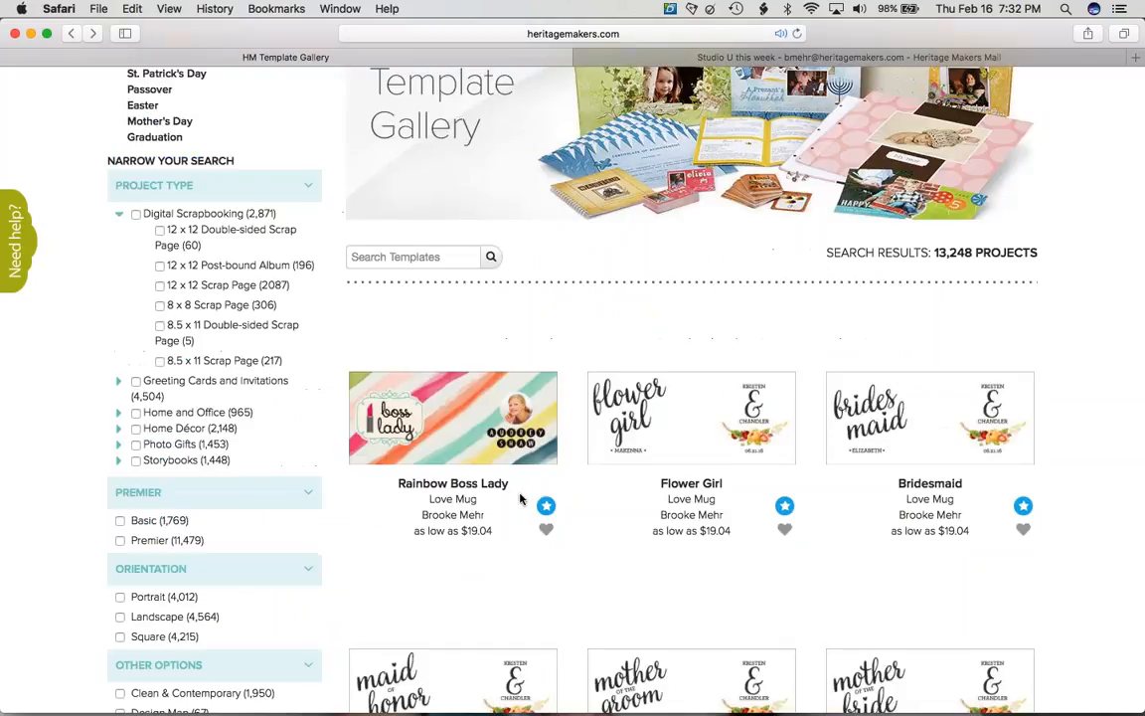
- Favorite Rainbow Boss Lady, Flower Girl and Bridesmaid from the gallery
click(546, 529)
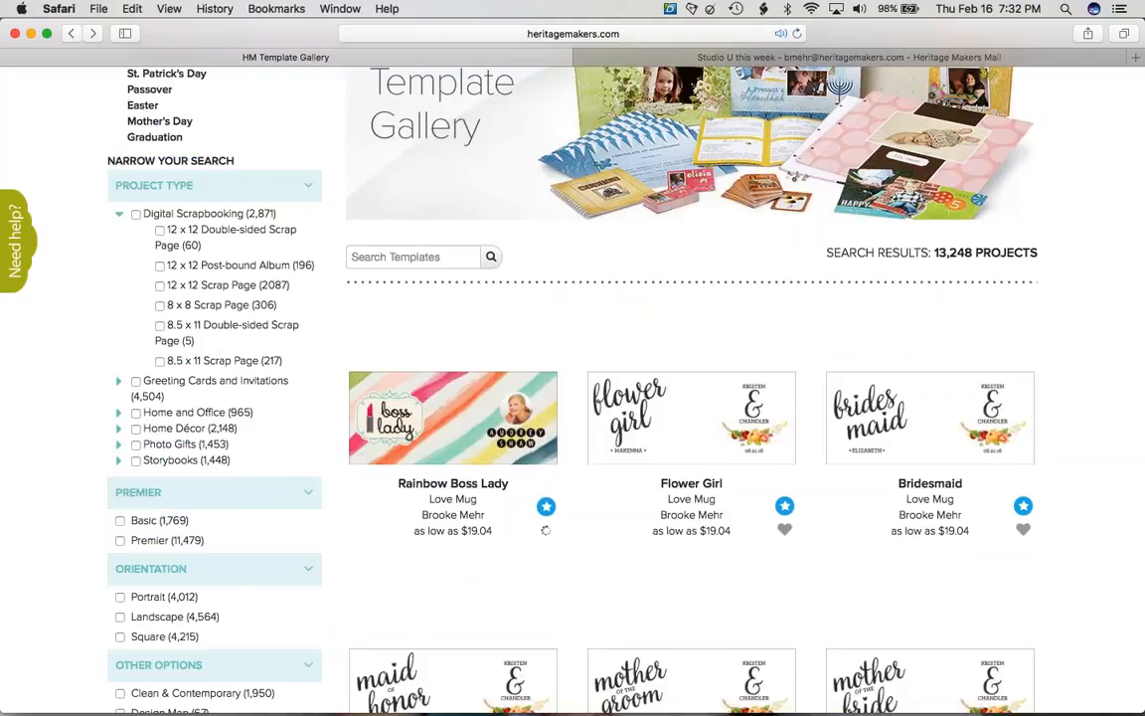
click(785, 533)
click(1023, 529)
click(545, 529)
scroll(345, 477, down, 5)
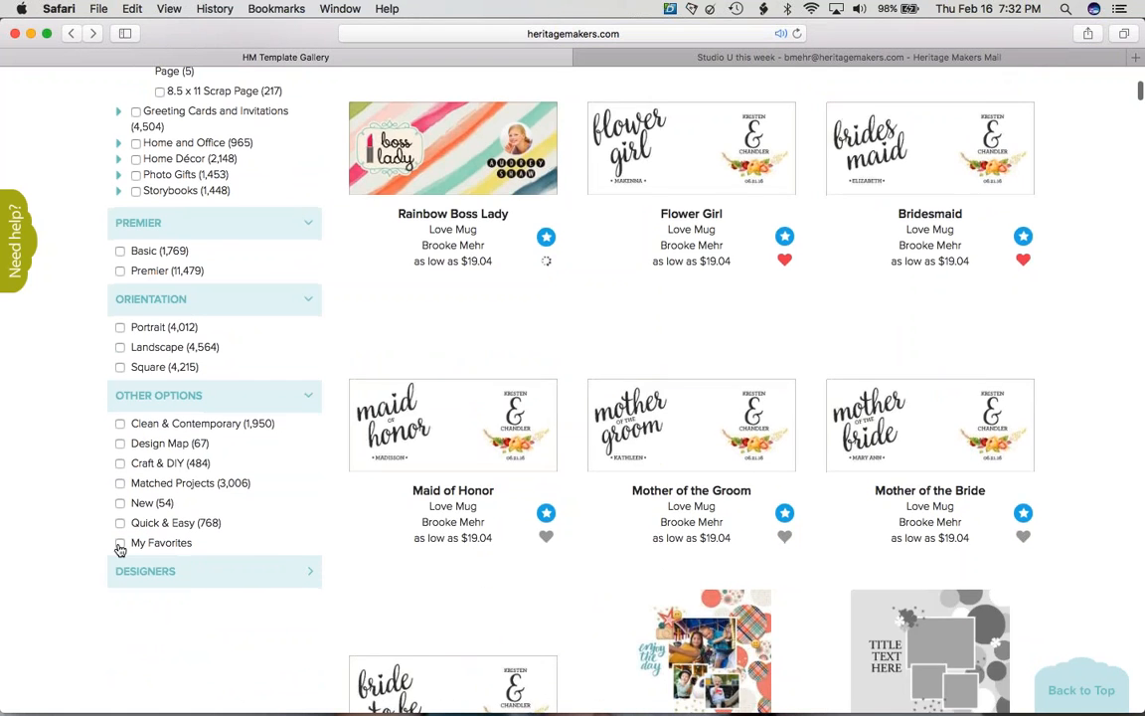
- Review the 18 My Favorites results, then clear that filter to restore all 13,248
click(121, 544)
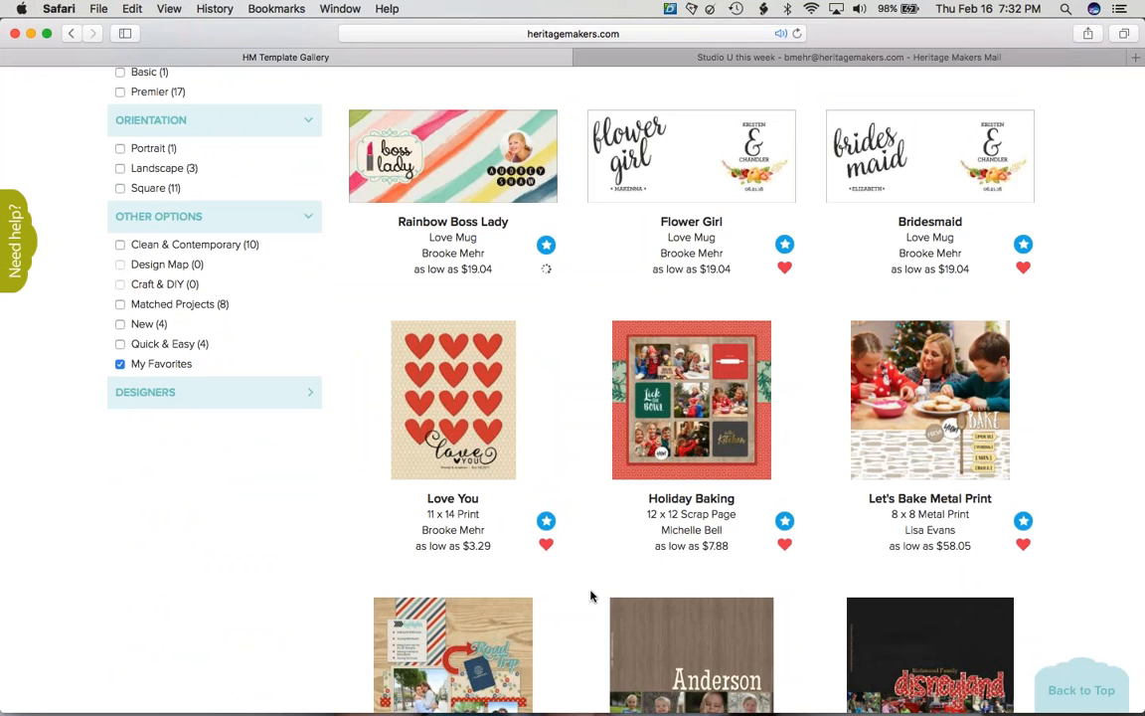
scroll(591, 596, up, 1)
scroll(590, 596, down, 4)
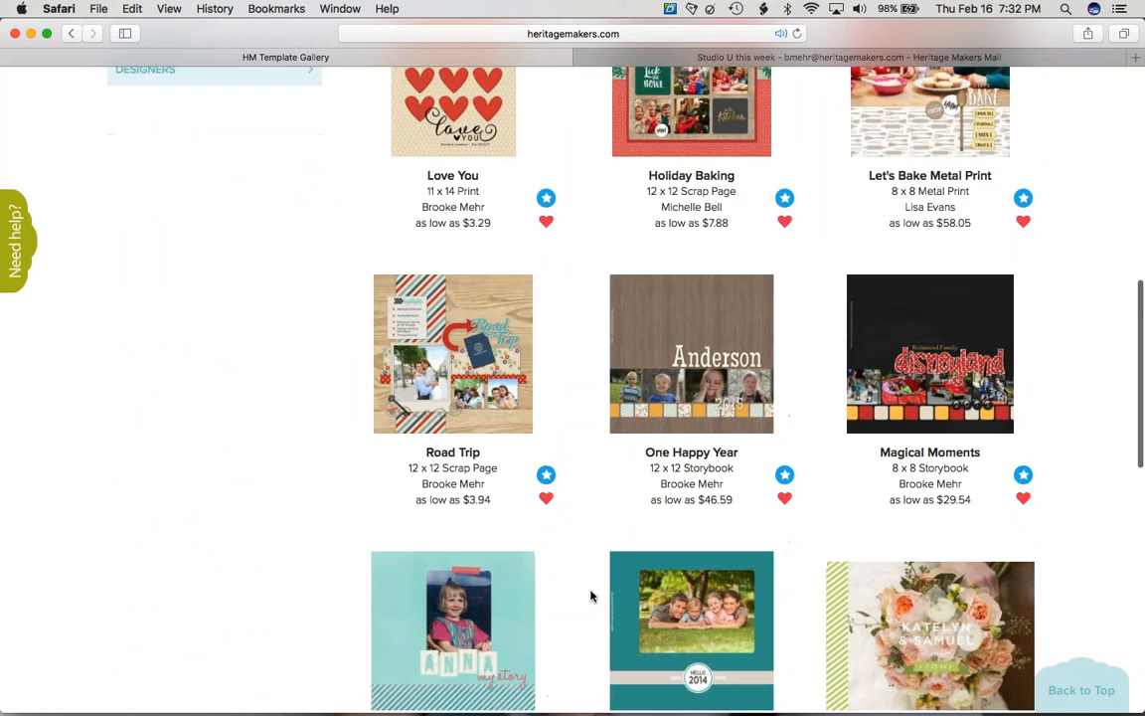
scroll(591, 595, up, 3)
scroll(590, 596, up, 3)
scroll(793, 467, down, 4)
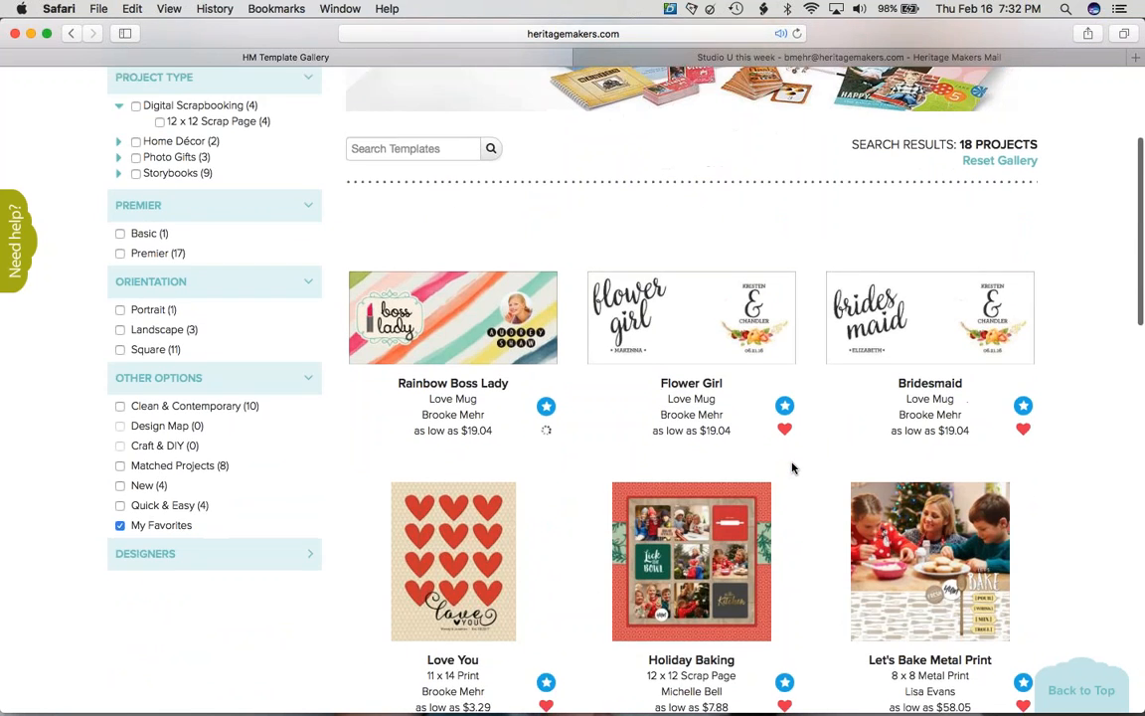
scroll(793, 467, down, 2)
scroll(787, 463, up, 1)
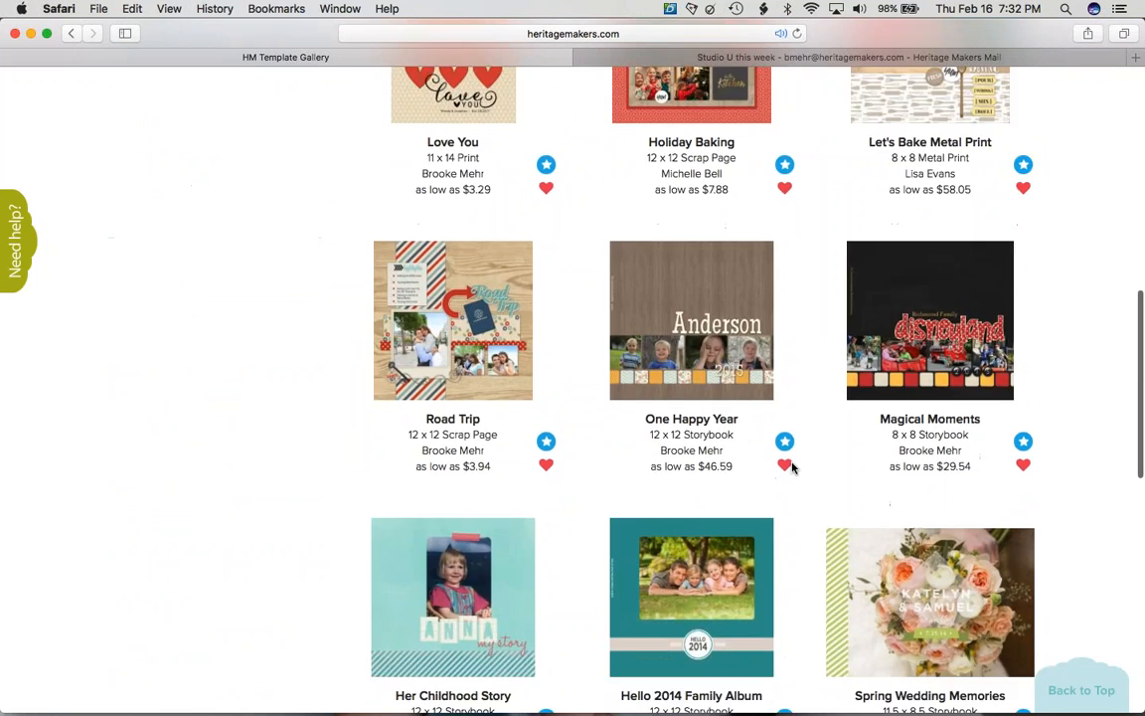
scroll(793, 467, down, 4)
scroll(792, 467, up, 6)
scroll(157, 502, up, 6)
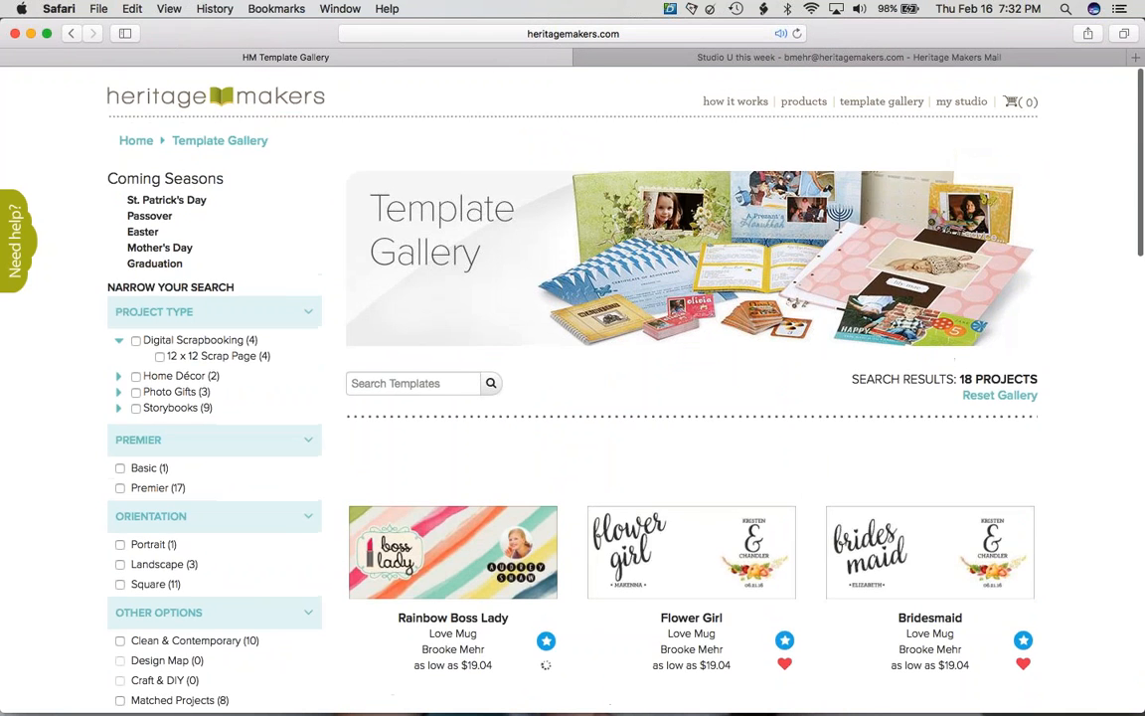
scroll(157, 502, down, 3)
click(157, 502)
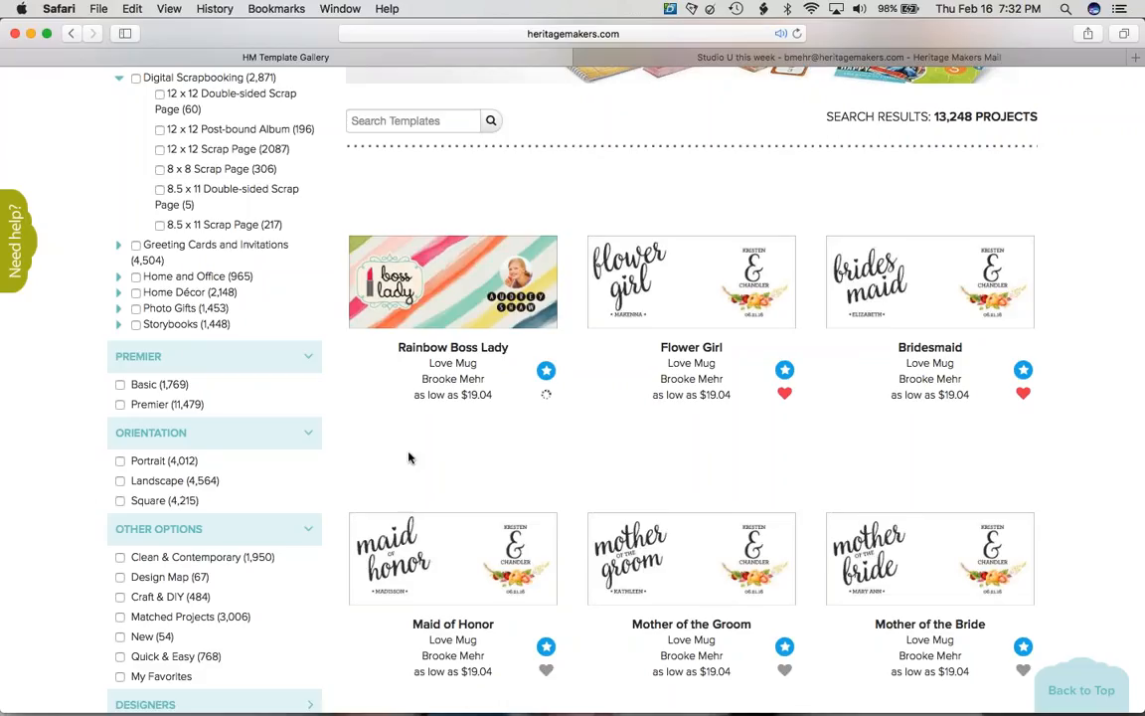
- Filter the gallery to Basic iPhone 6 Plus Case templates under Photo Gifts
click(119, 310)
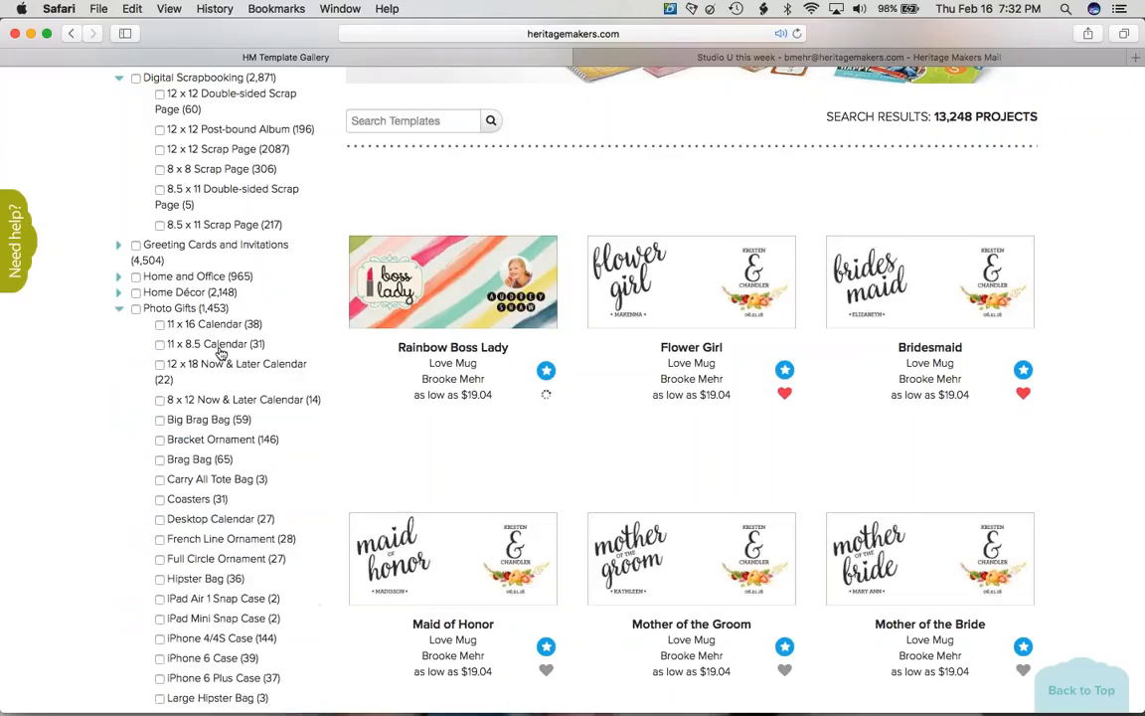
scroll(221, 353, down, 2)
scroll(221, 353, down, 2)
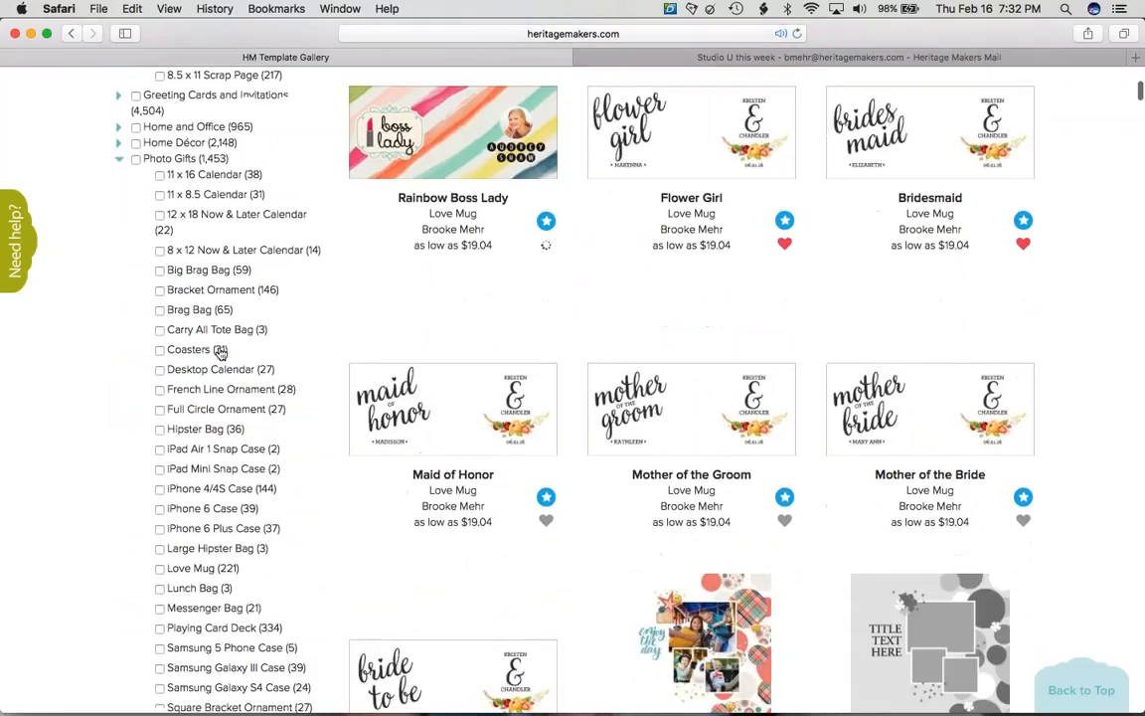
click(159, 487)
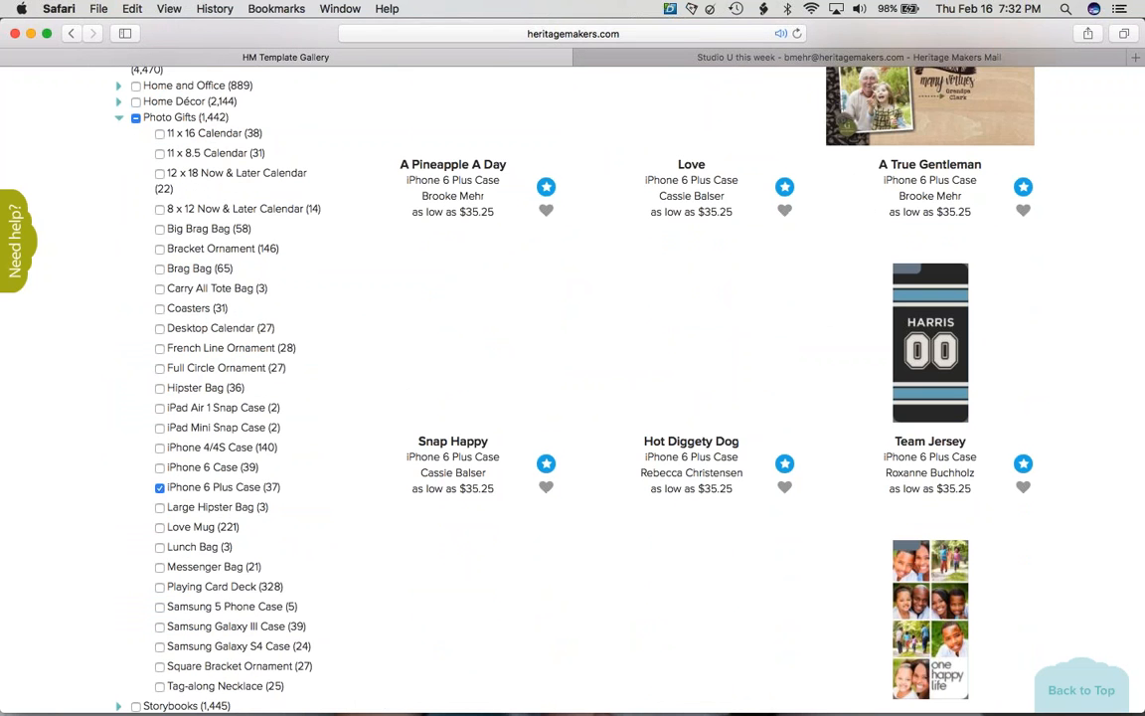
scroll(160, 487, down, 6)
scroll(220, 398, down, 3)
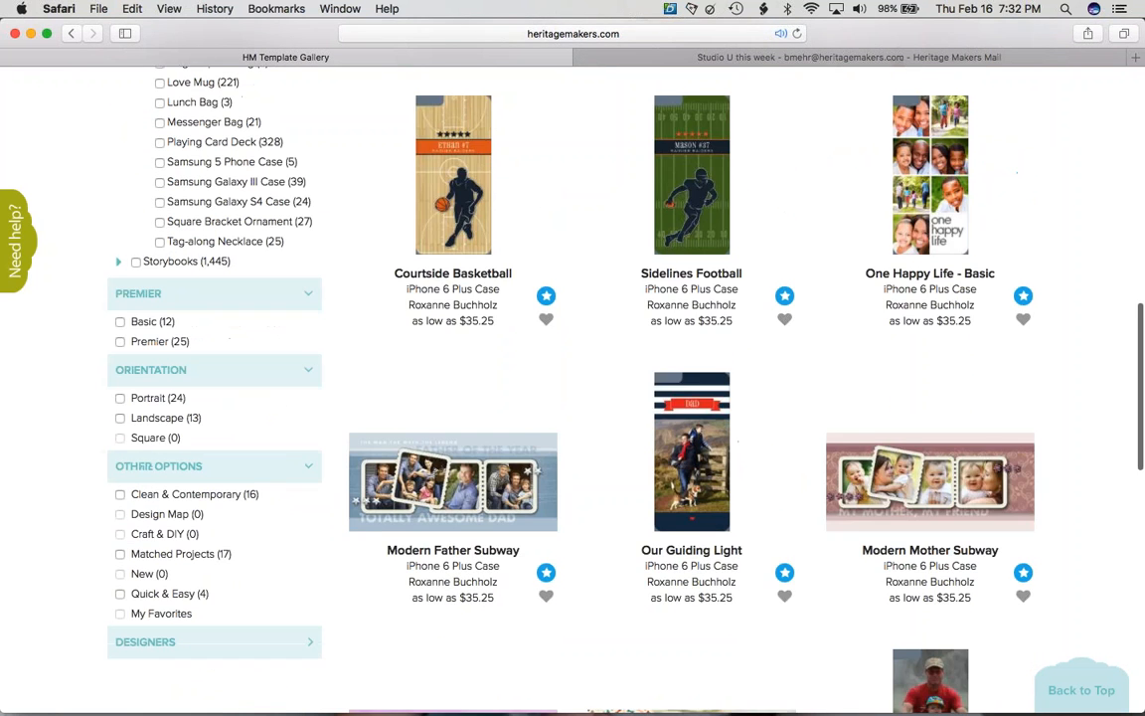
click(119, 326)
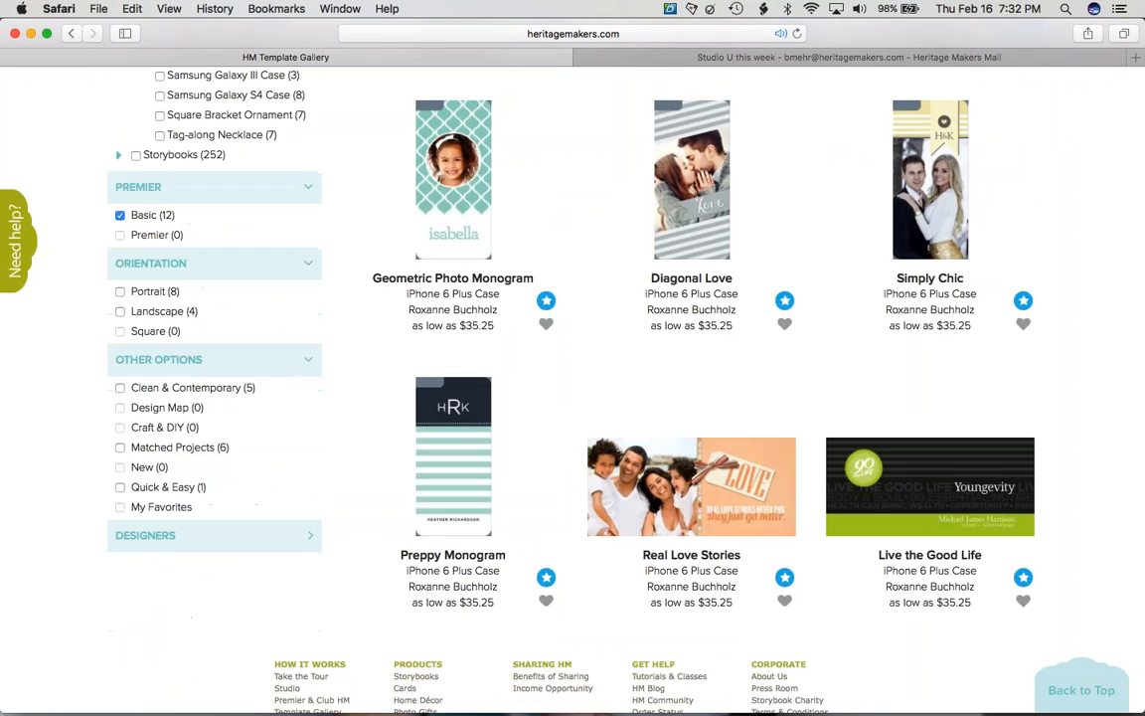
- Open the Geometric Photo Monogram template page
scroll(302, 410, up, 5)
scroll(485, 361, down, 5)
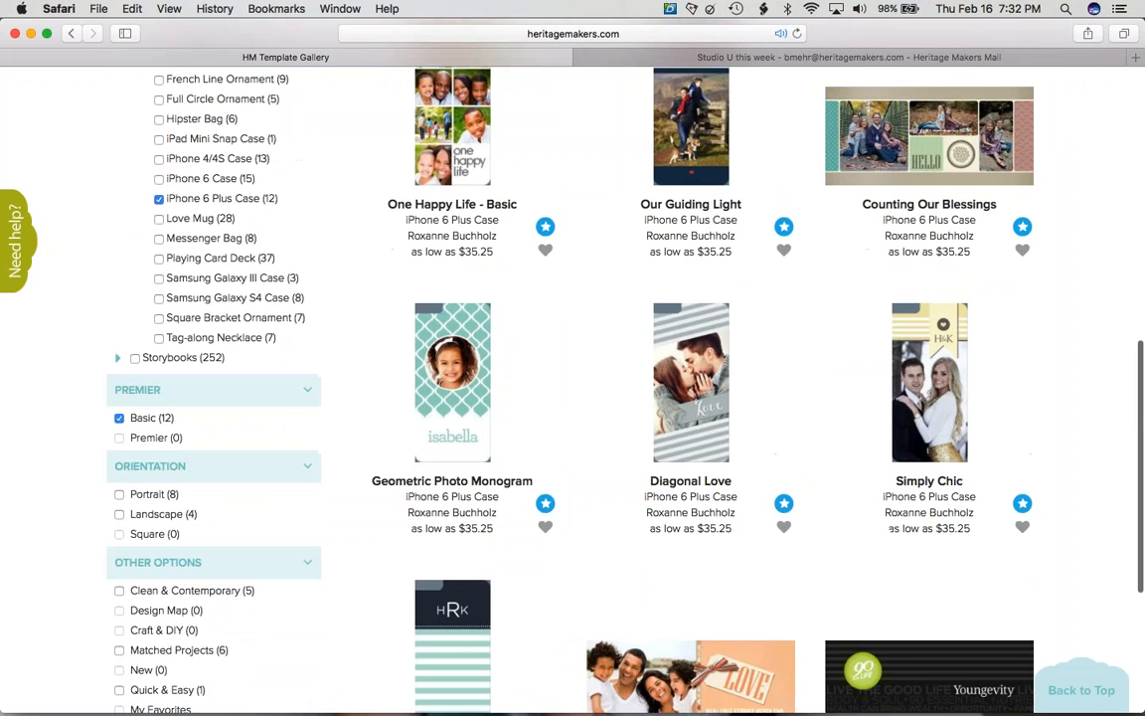
click(485, 362)
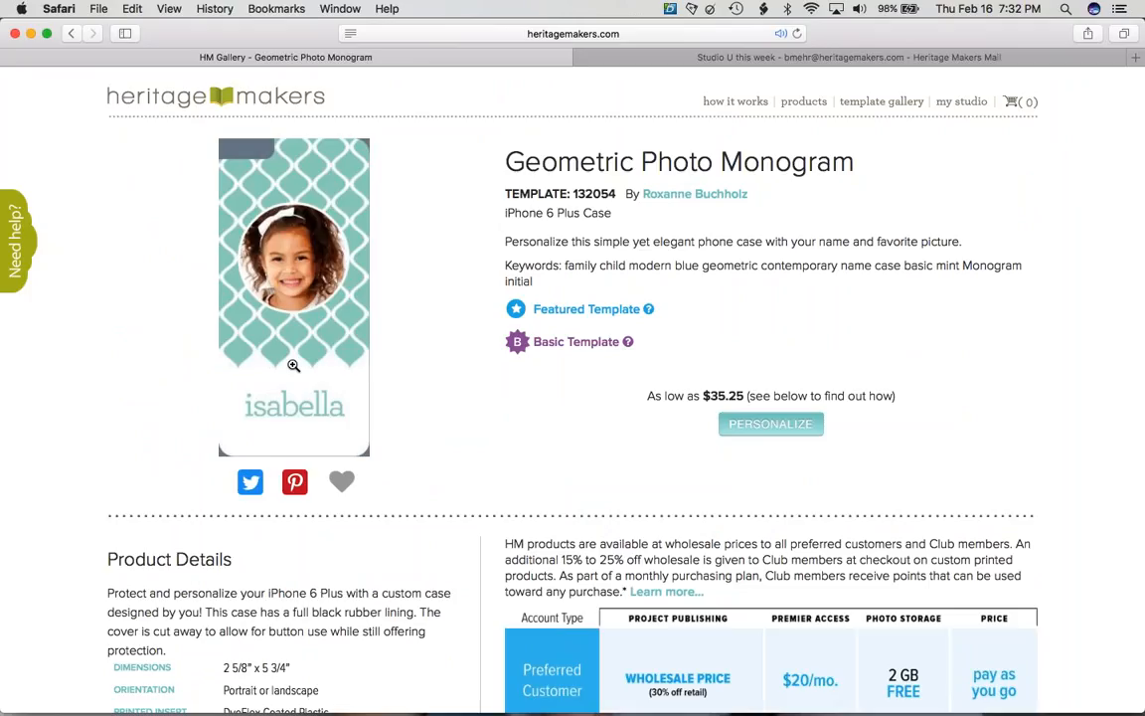
- Personalize the Geometric Photo Monogram case, open the project in Studio, and zoom in
click(781, 428)
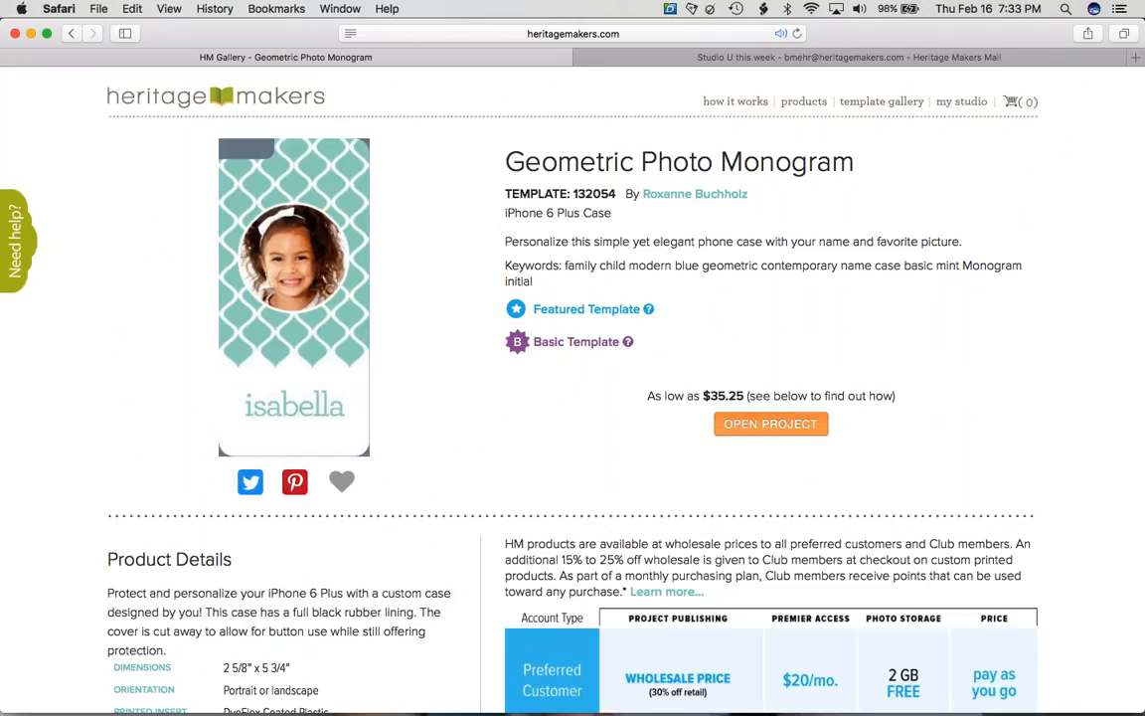
click(770, 424)
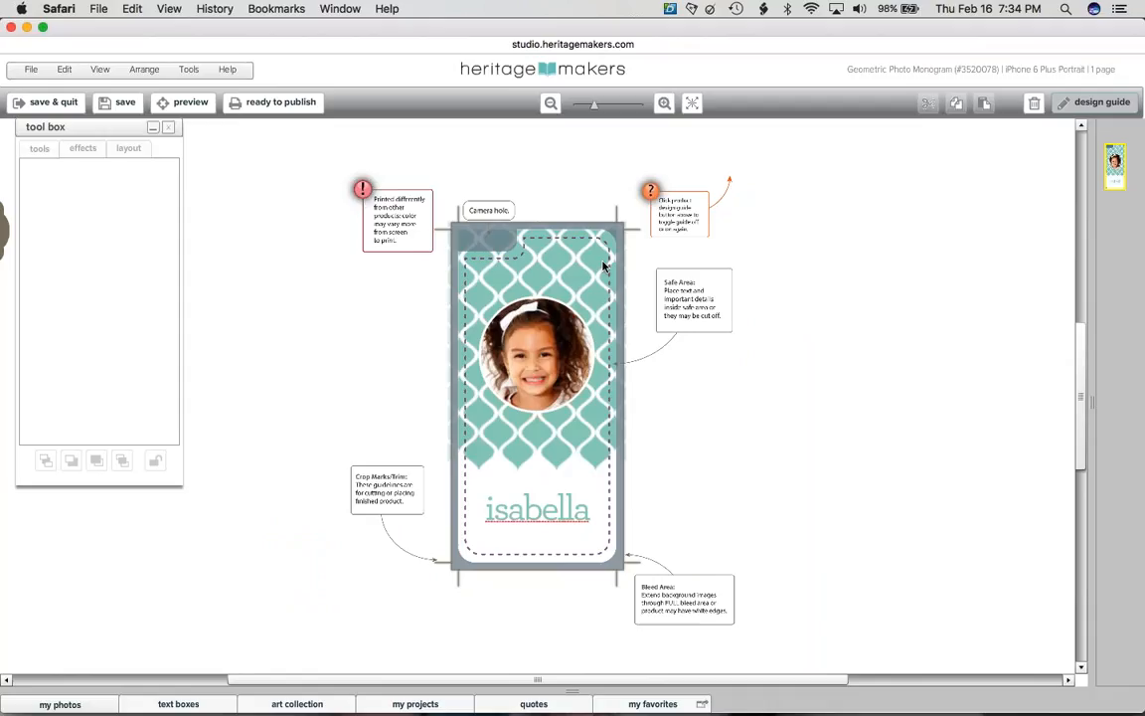
click(663, 103)
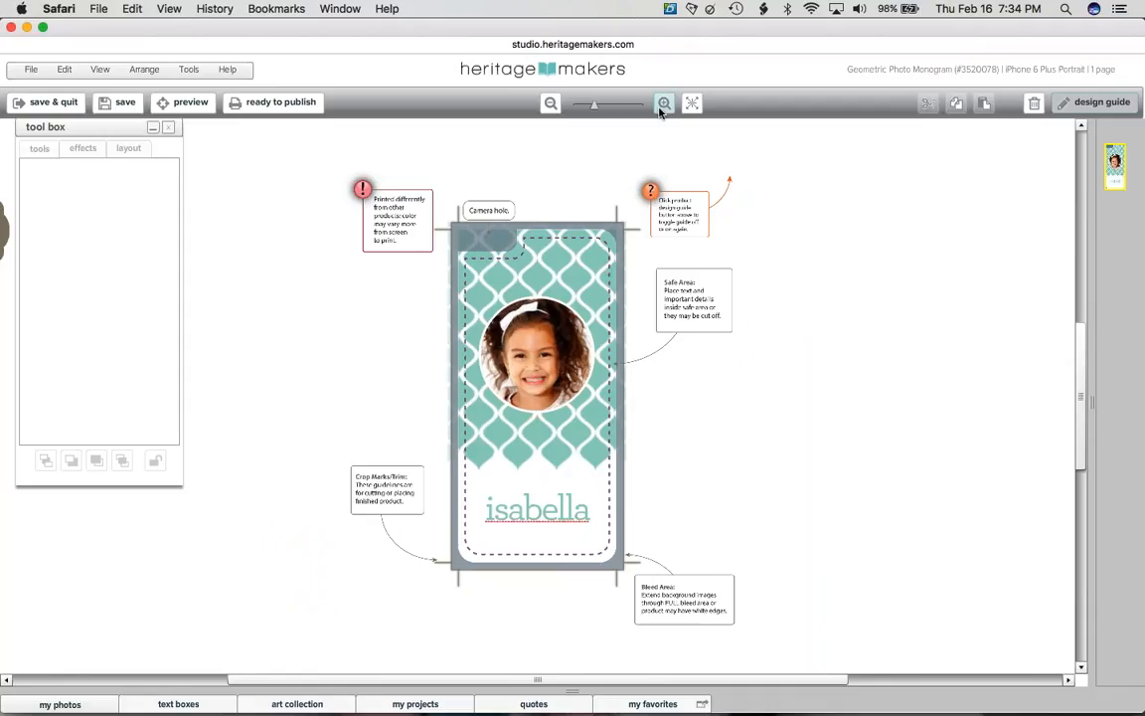
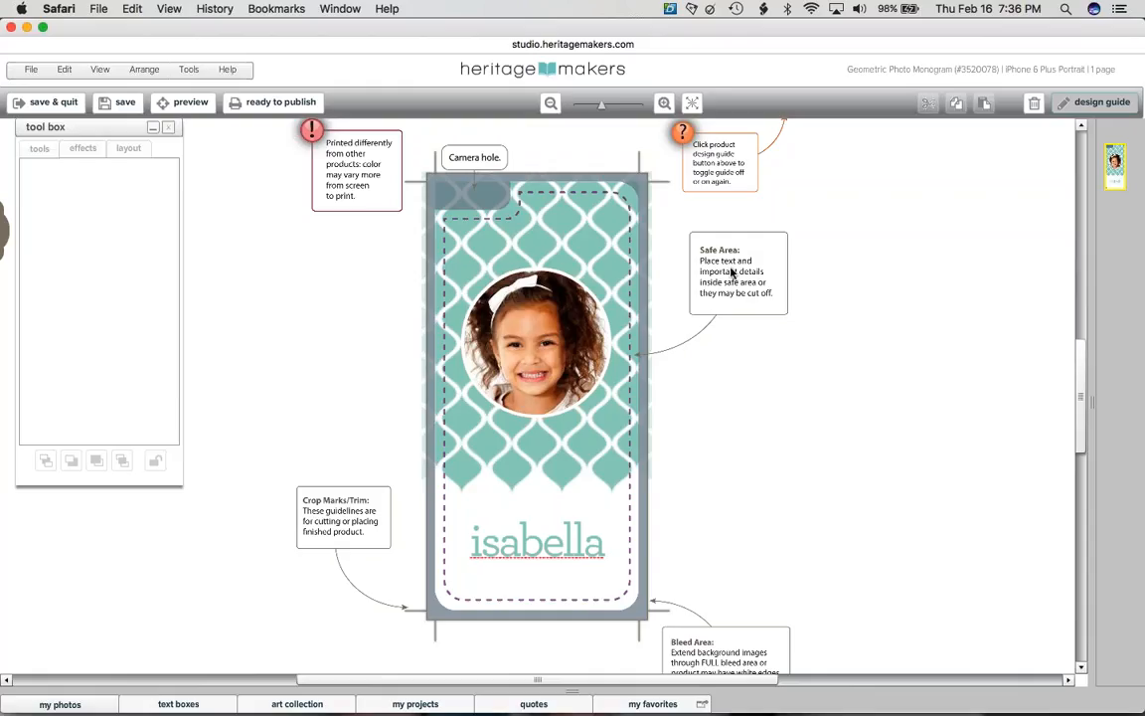
- Turn off the design guide callouts around the case and bring up the library panel
click(1090, 102)
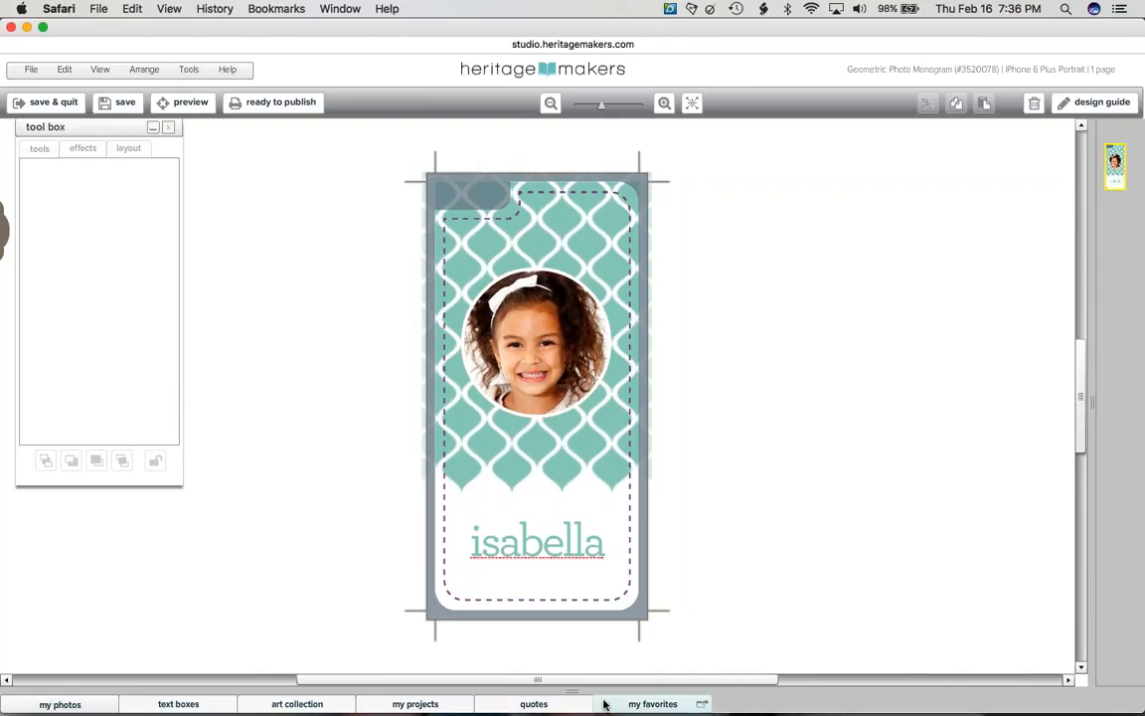
click(316, 700)
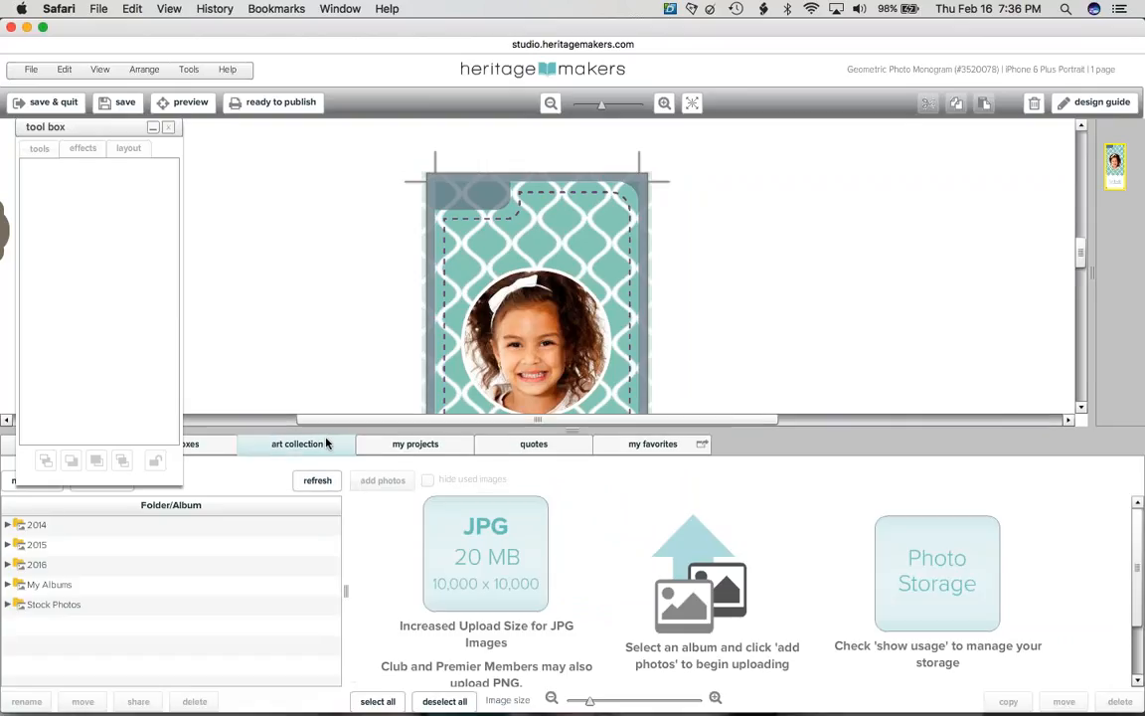
- Collapse the tool box, open My Photos > My Albums > Tutorial Photos, and start adding photos
drag(251, 432, 22, 709)
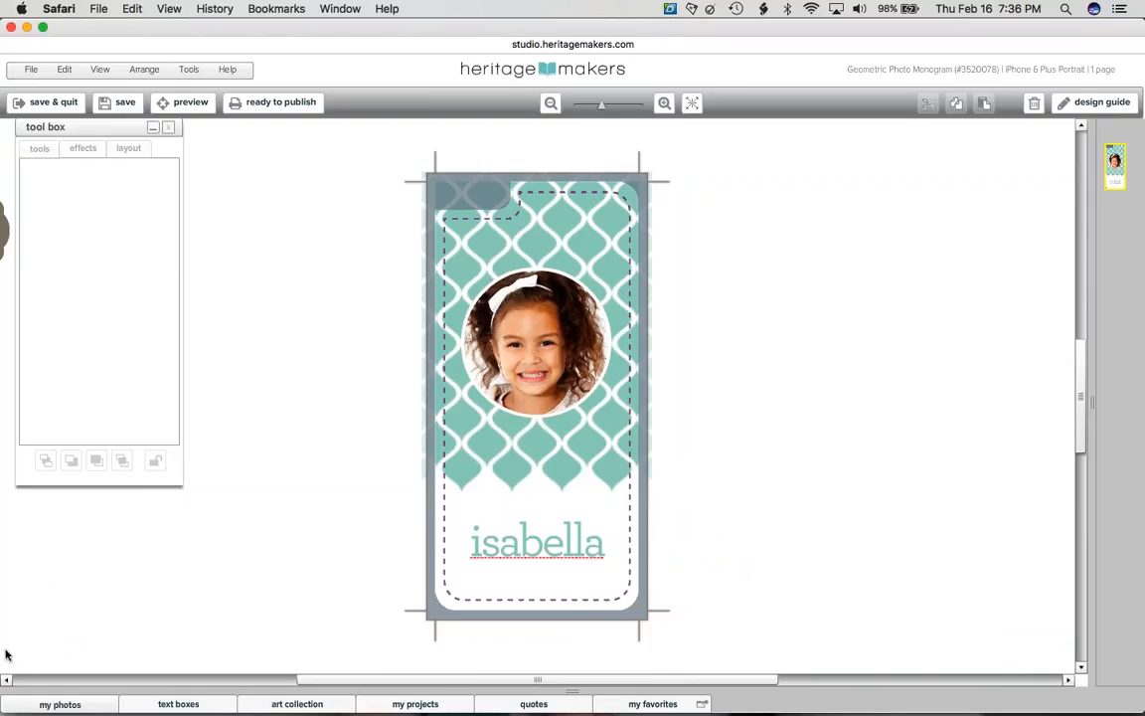
click(152, 127)
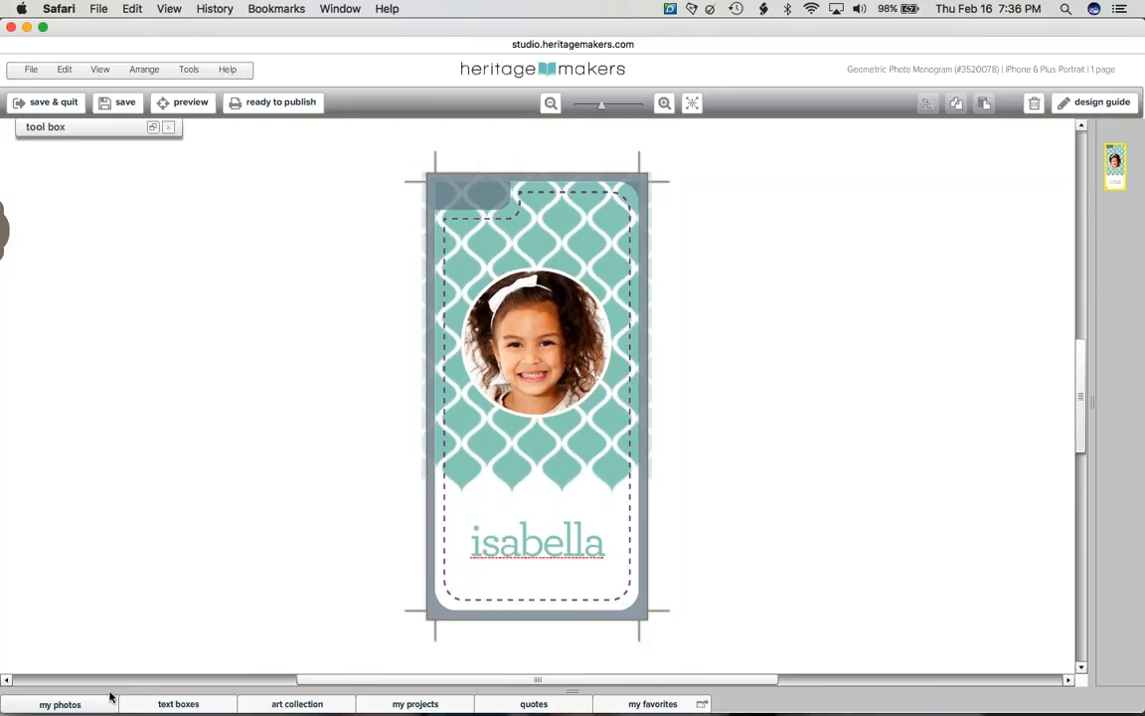
click(109, 693)
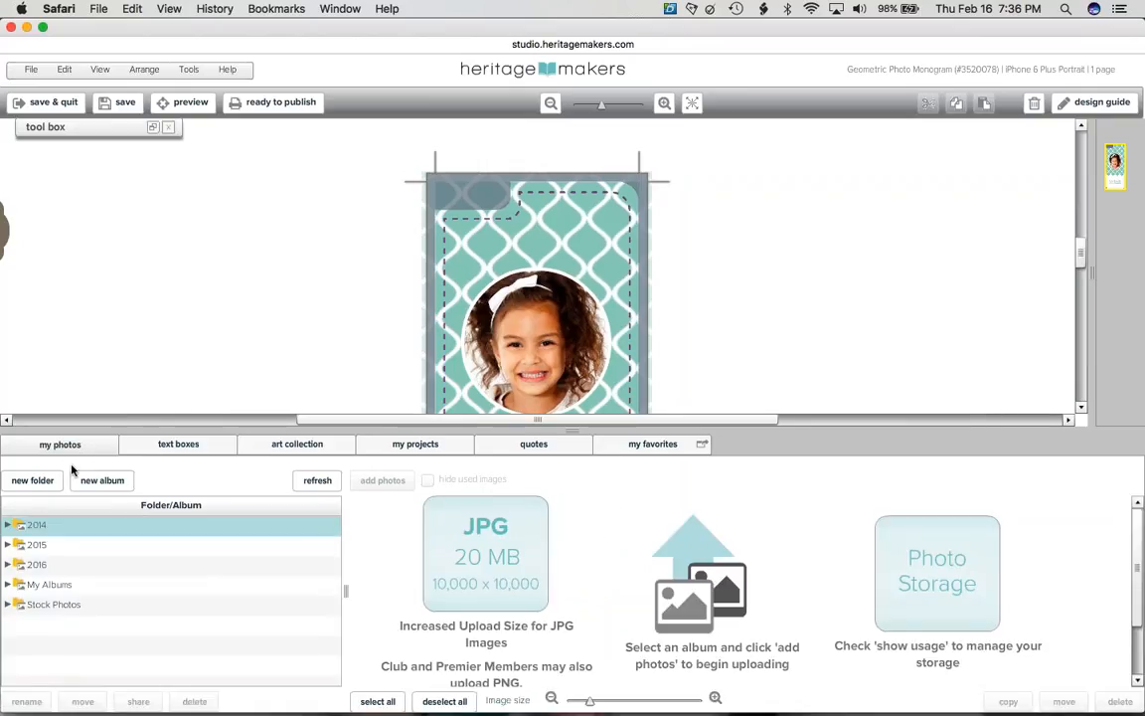
click(40, 544)
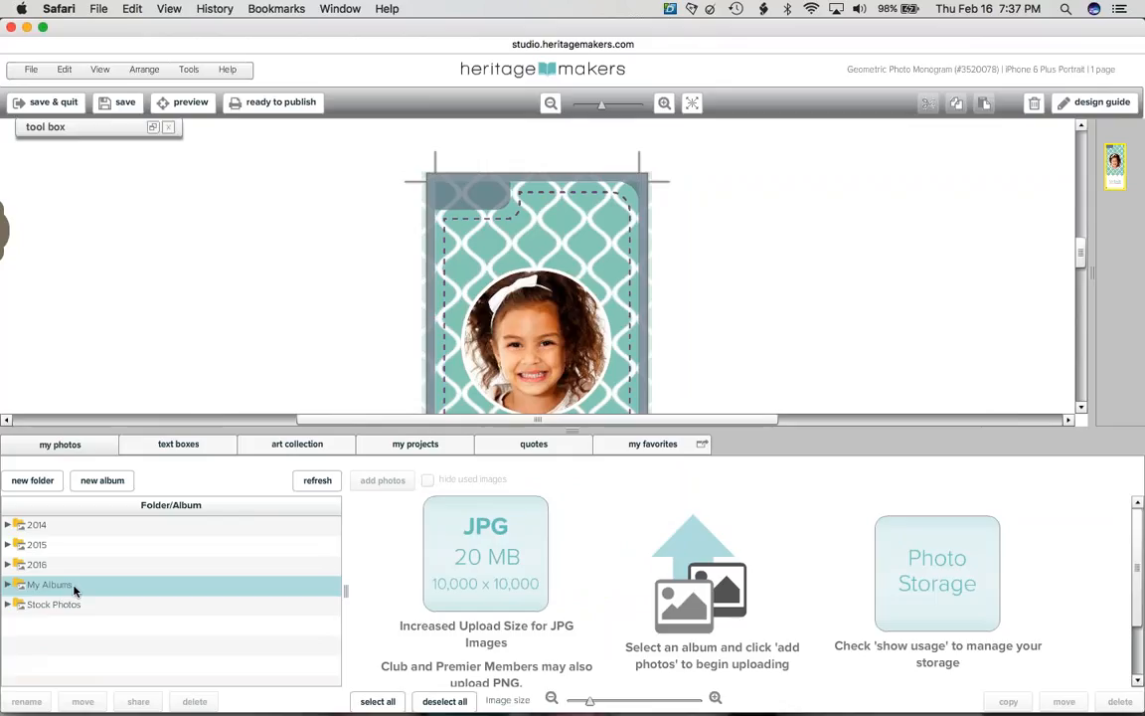
click(47, 588)
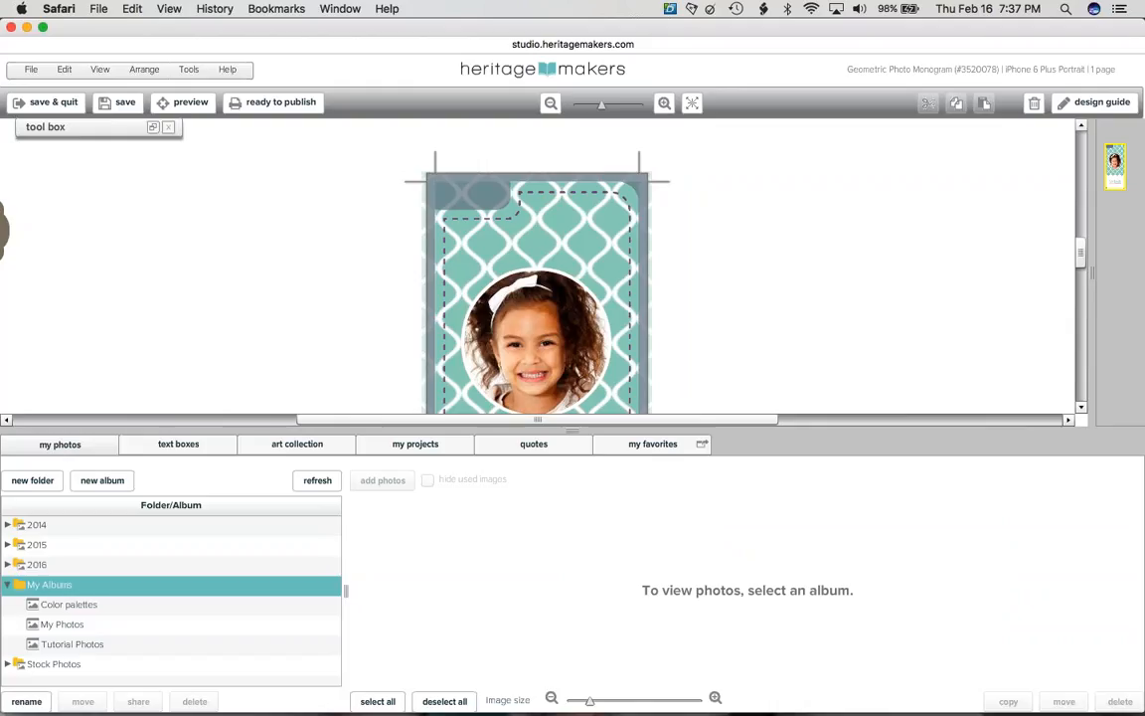
click(44, 607)
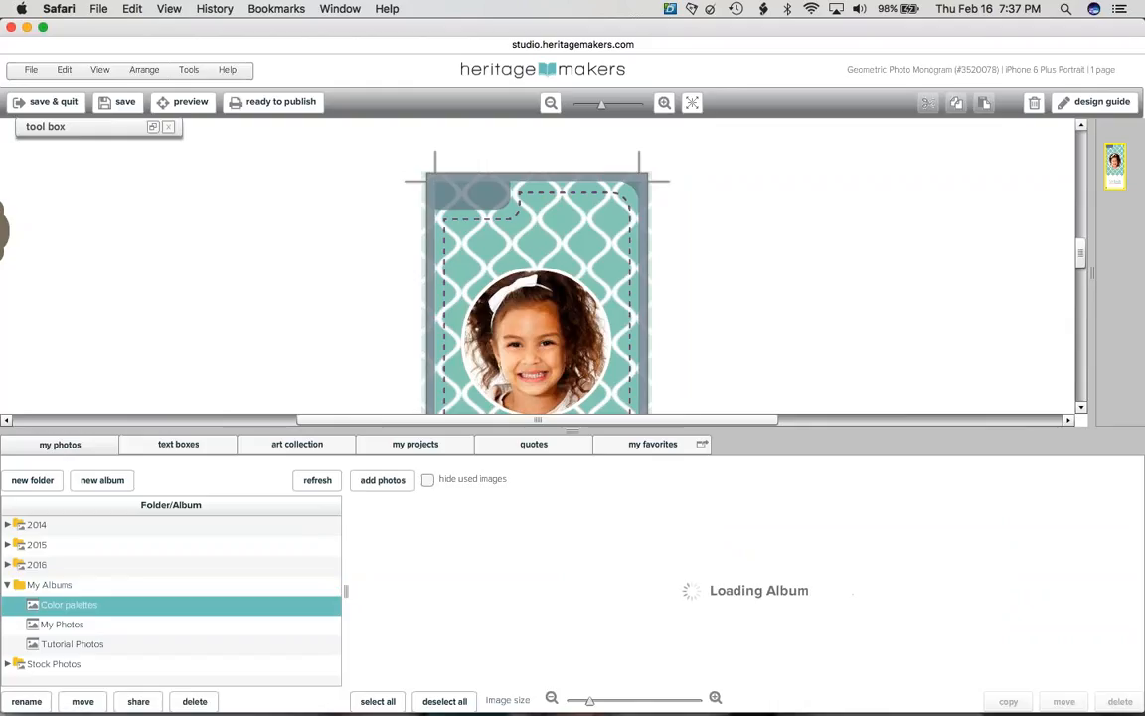
click(68, 646)
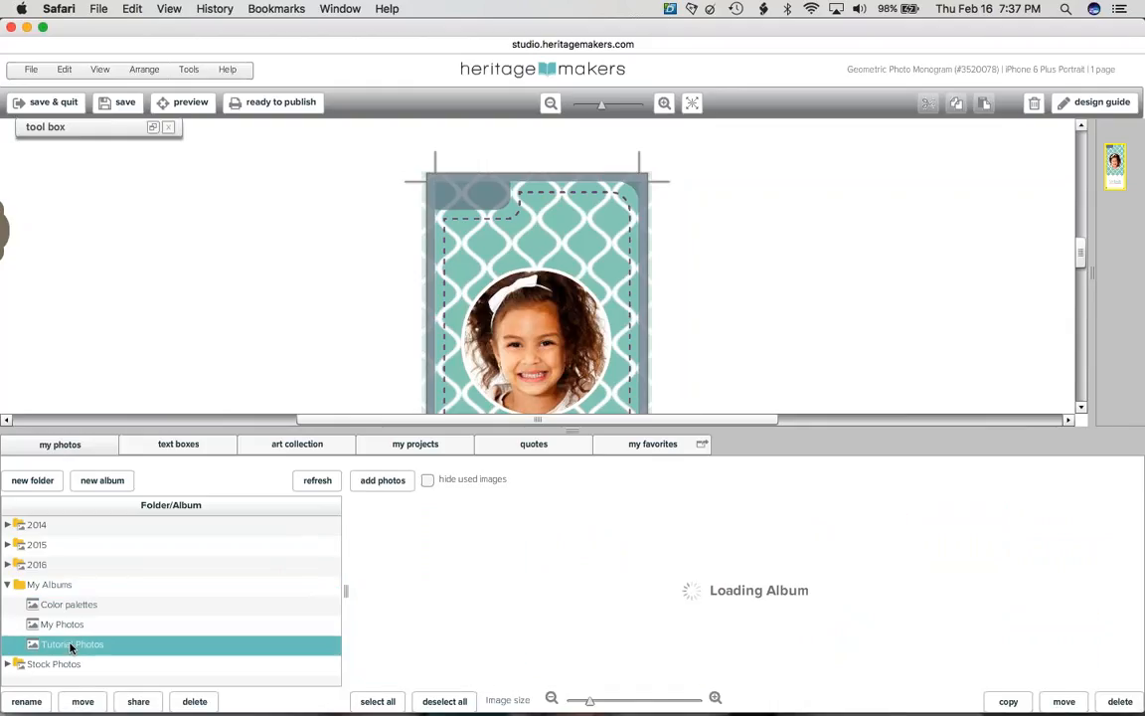
click(381, 485)
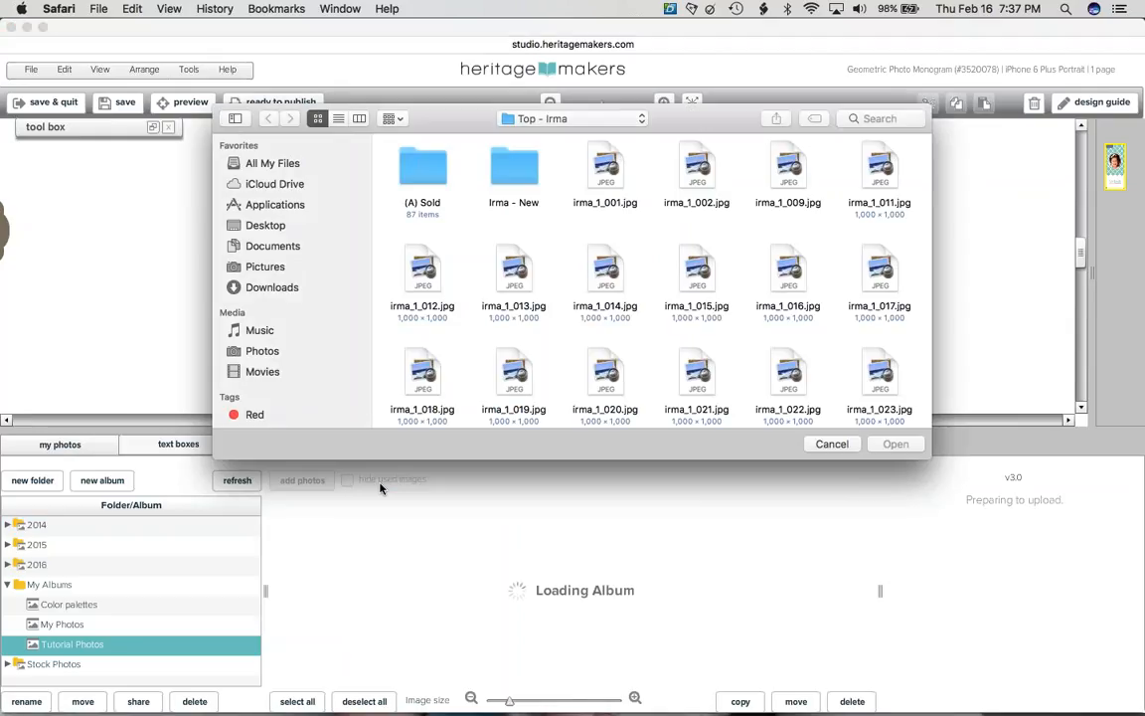
- Upload the two-girls photo from Pictures > HM stuff into the Tutorial Photos album
click(271, 266)
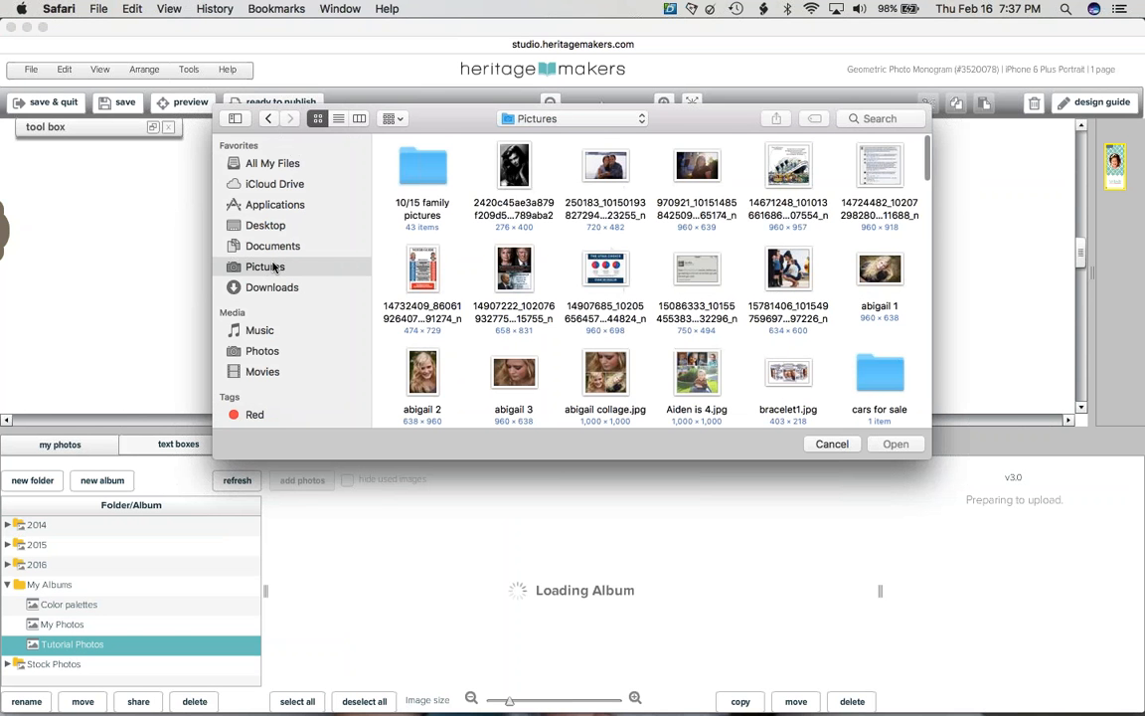
scroll(460, 246, down, 1)
scroll(460, 247, down, 10)
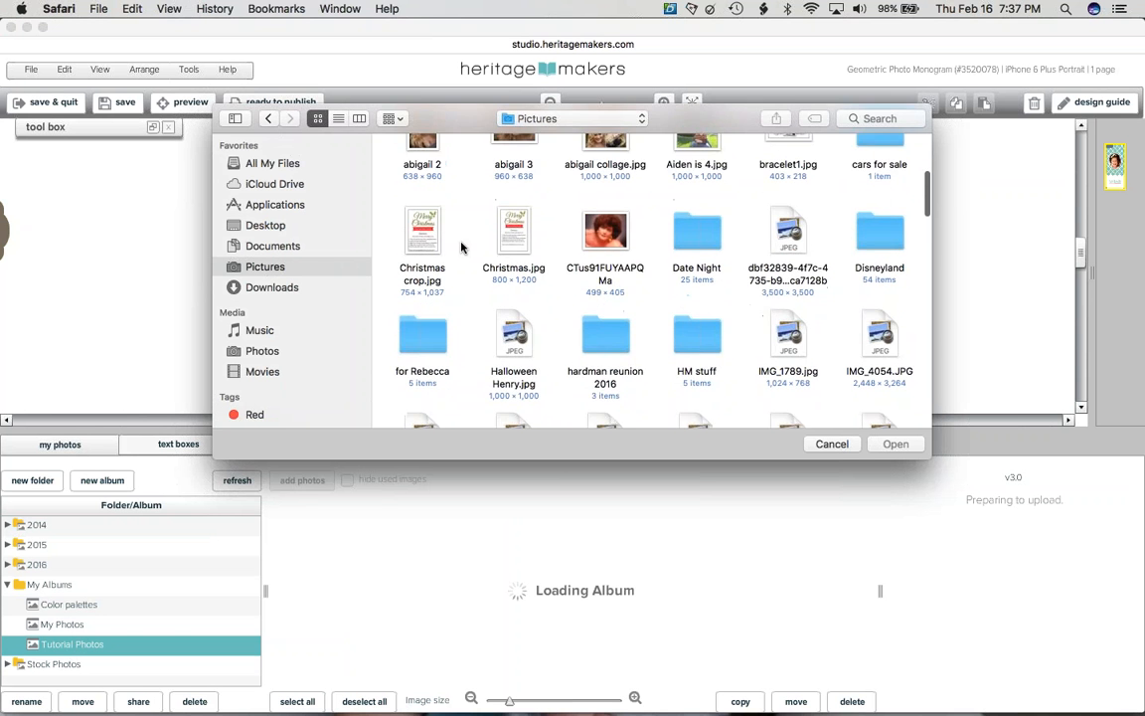
double_click(697, 228)
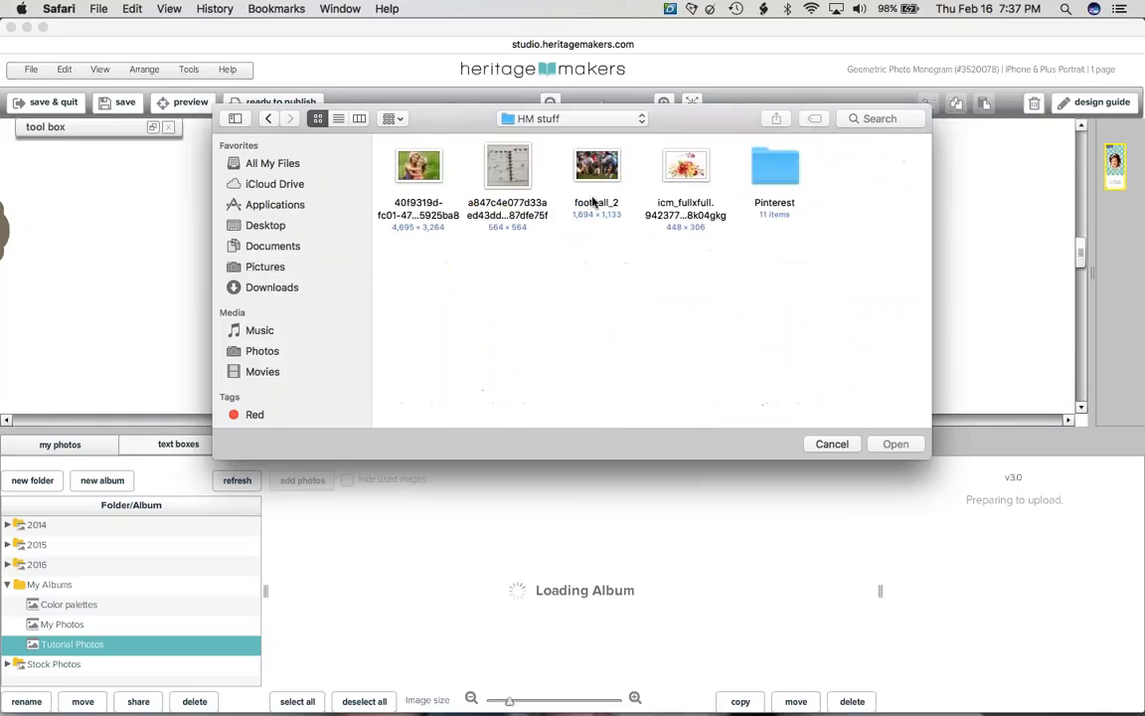
double_click(424, 173)
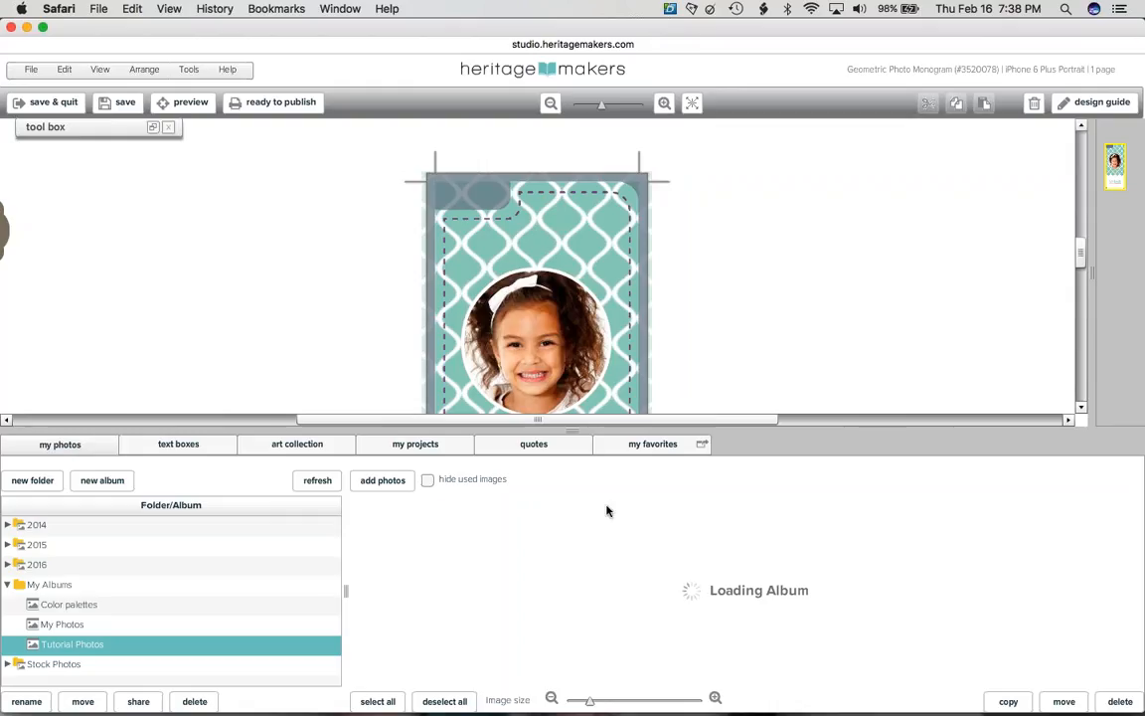
- Fit the whole case in view and inspect the uploaded two-girls photo's details and full-size image
click(692, 102)
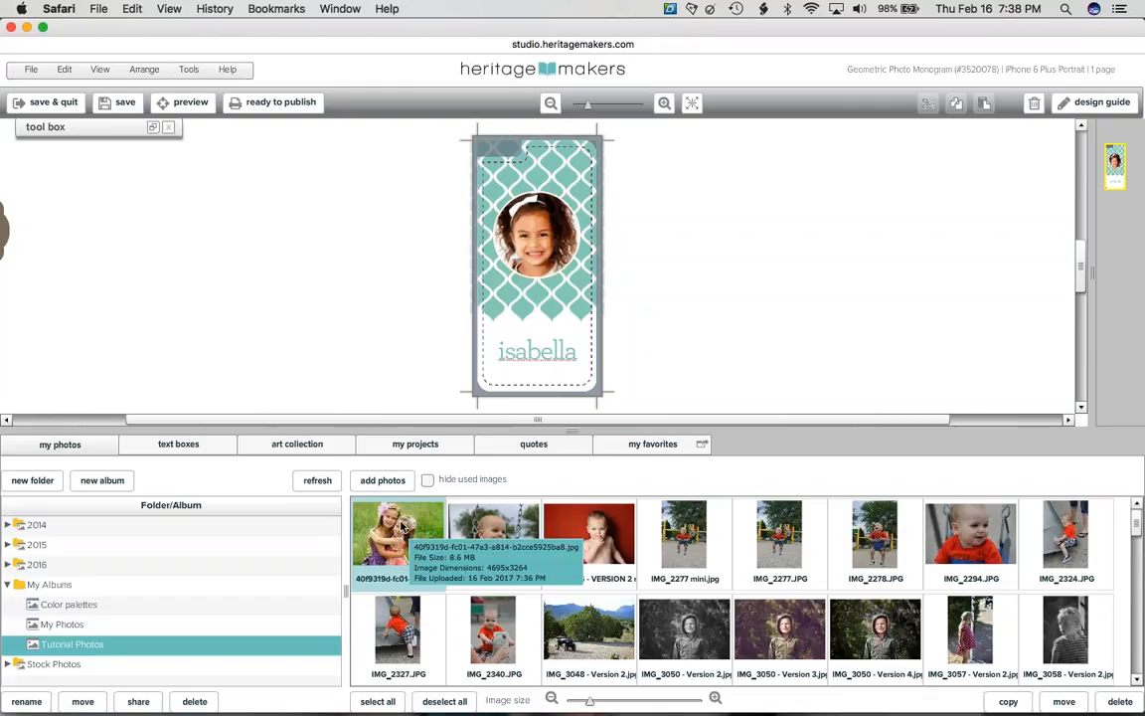
click(401, 527)
double_click(402, 527)
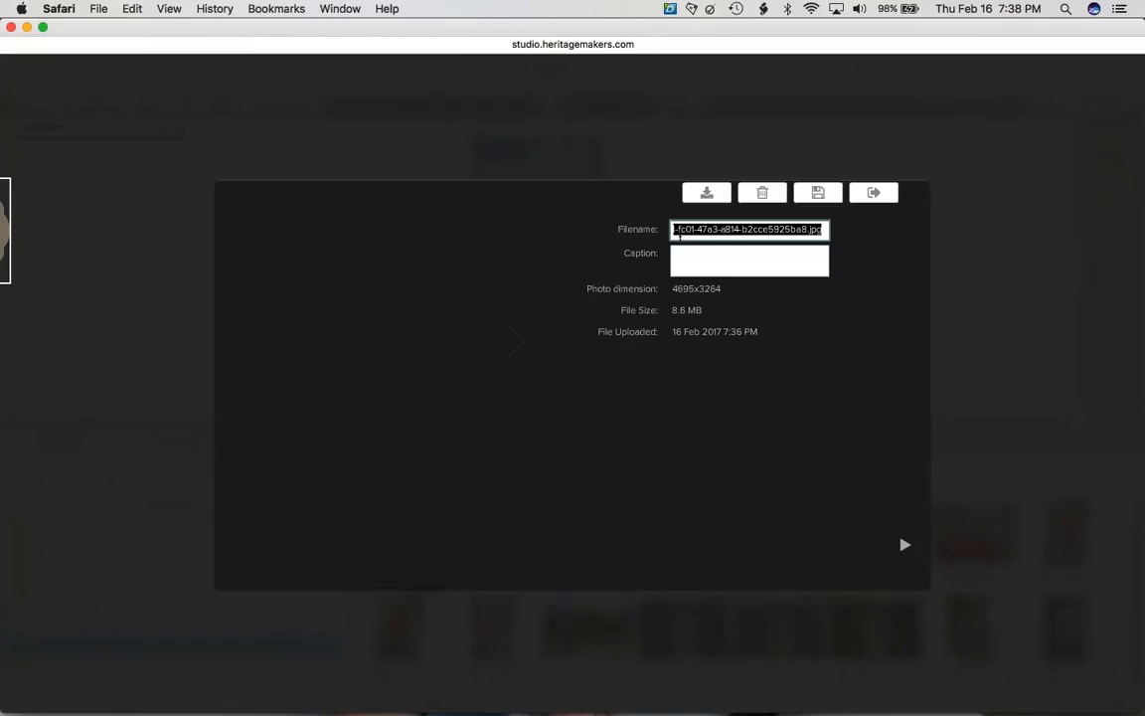
click(683, 256)
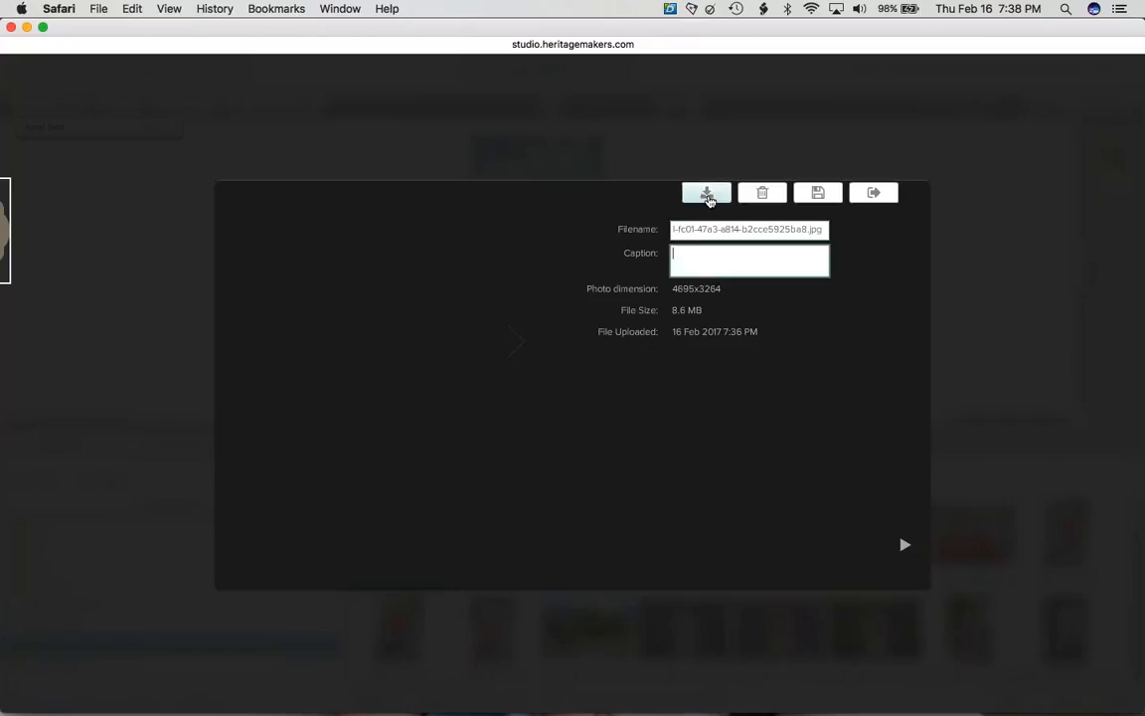
click(707, 194)
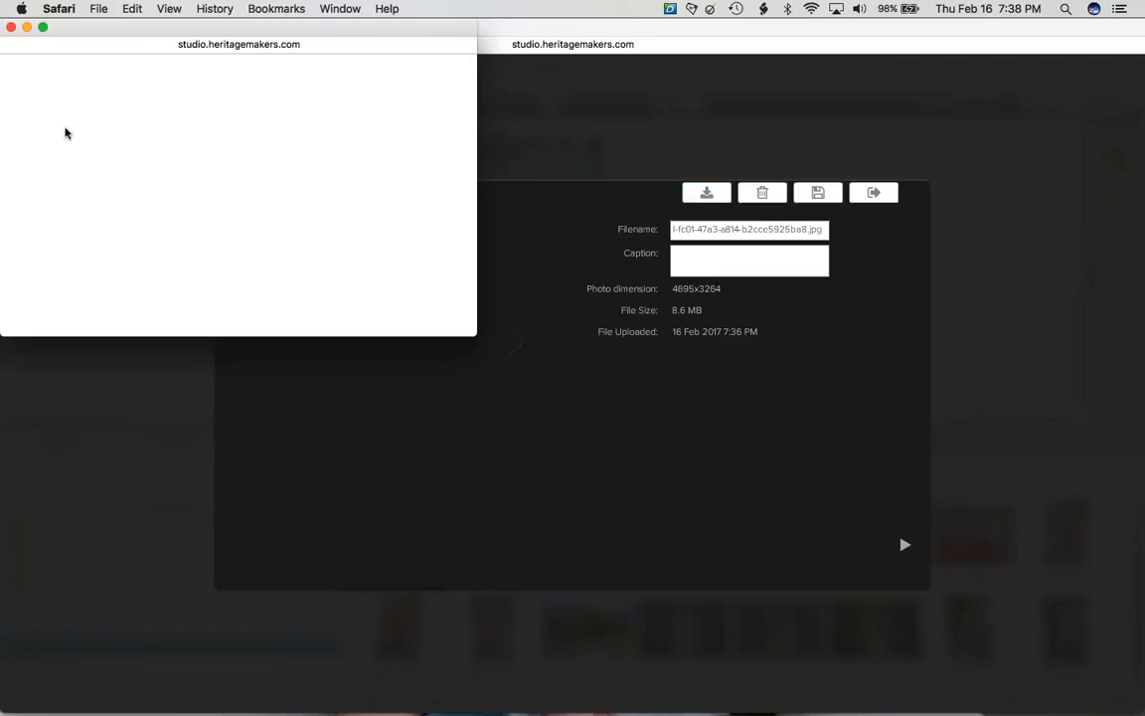
click(11, 27)
click(125, 288)
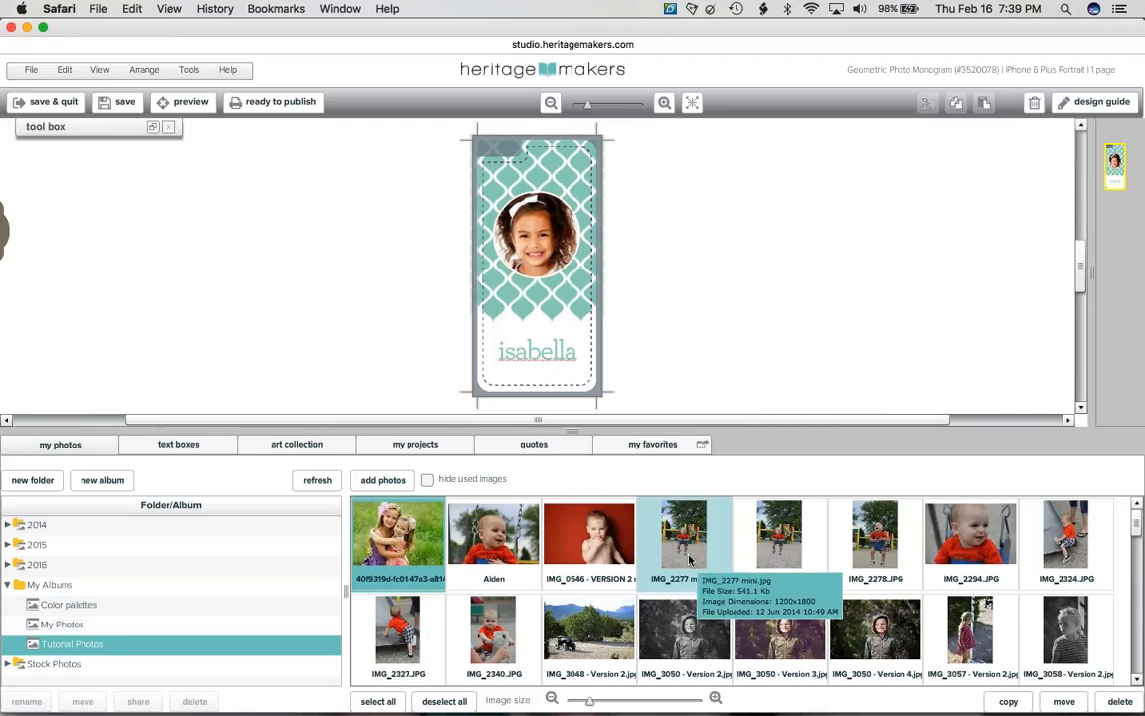
- Scroll the Tutorial Photos album and select the Aiden photo
click(1138, 608)
click(1136, 618)
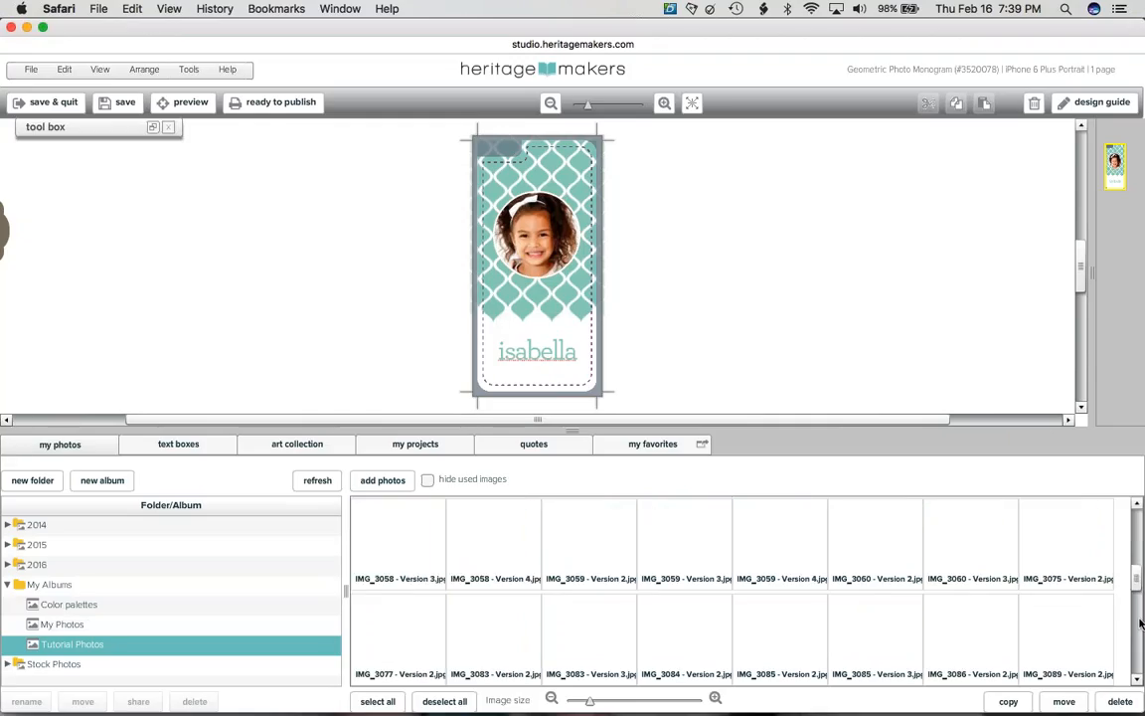
click(1134, 555)
scroll(1136, 562, up, 1)
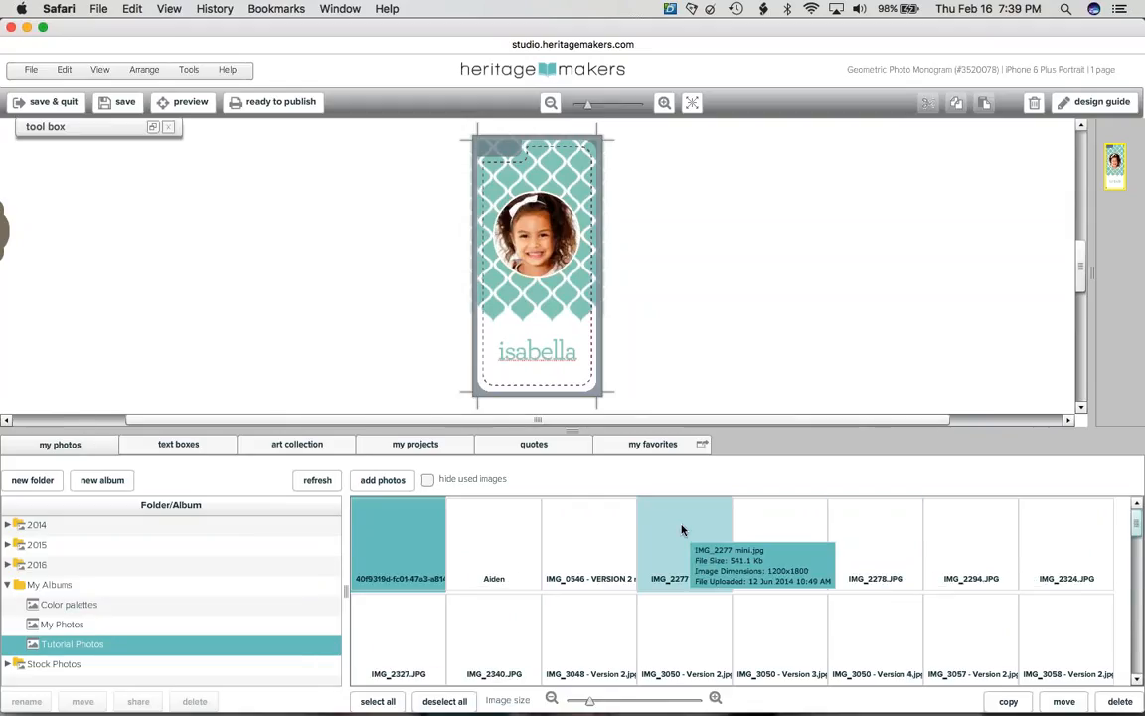
click(471, 552)
- View the Aiden photo at full resolution, then close it and its details dialog
double_click(471, 552)
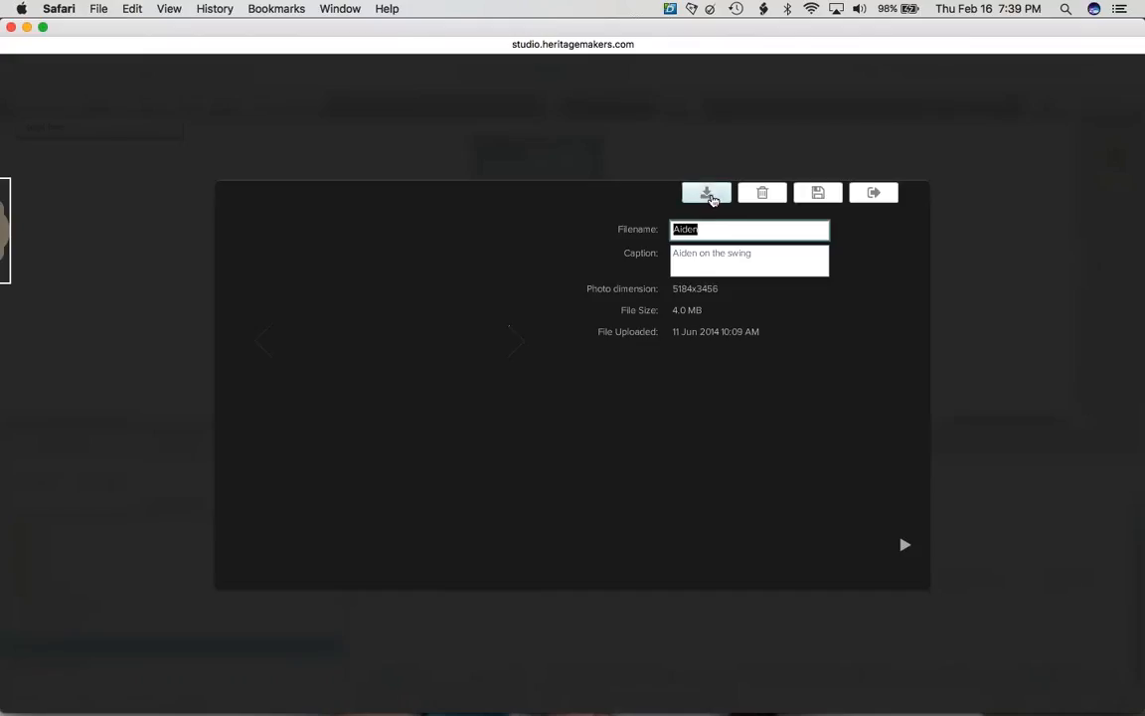
click(707, 193)
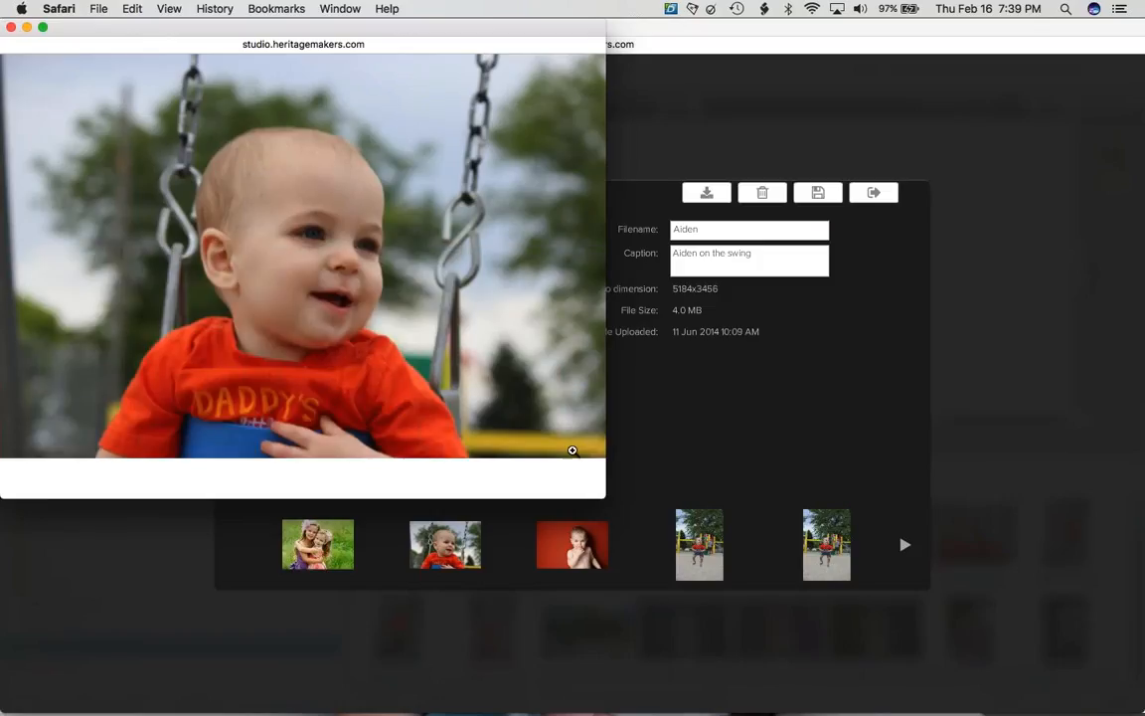
click(242, 237)
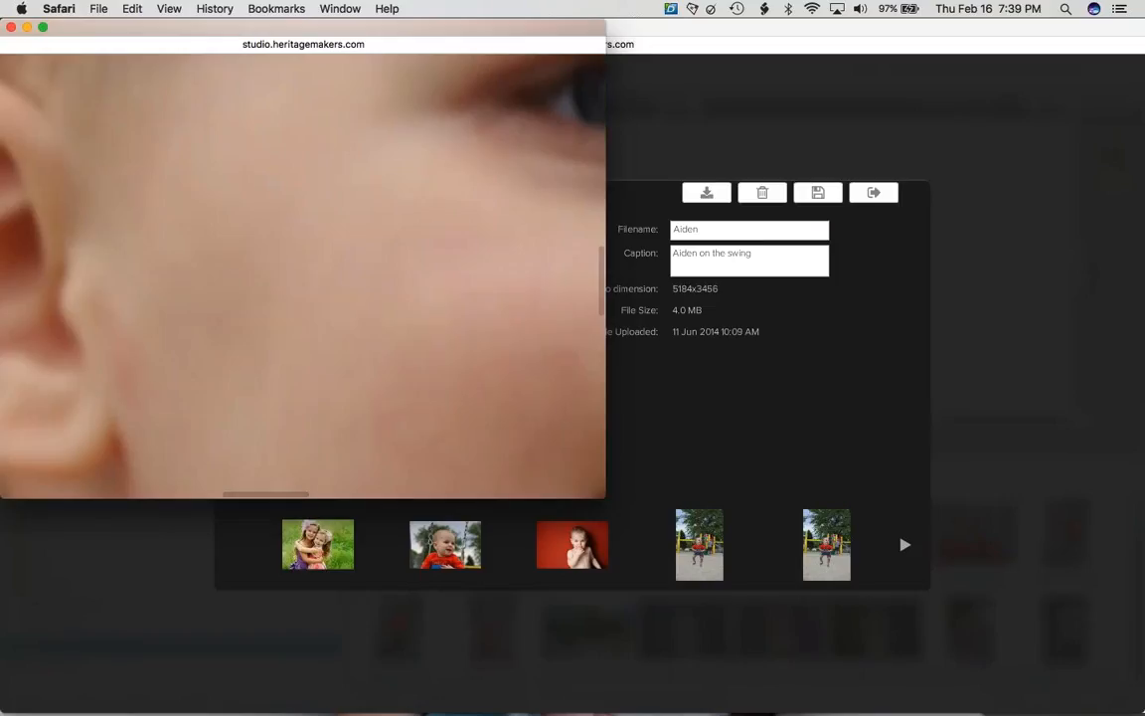
click(242, 237)
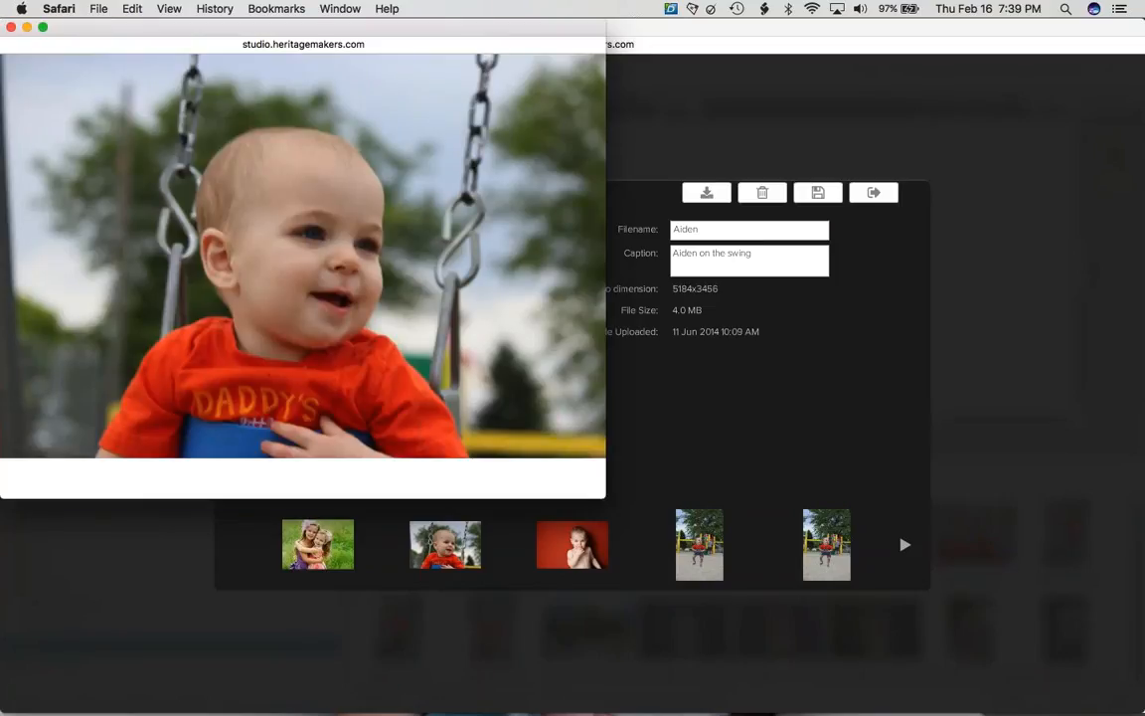
right_click(267, 259)
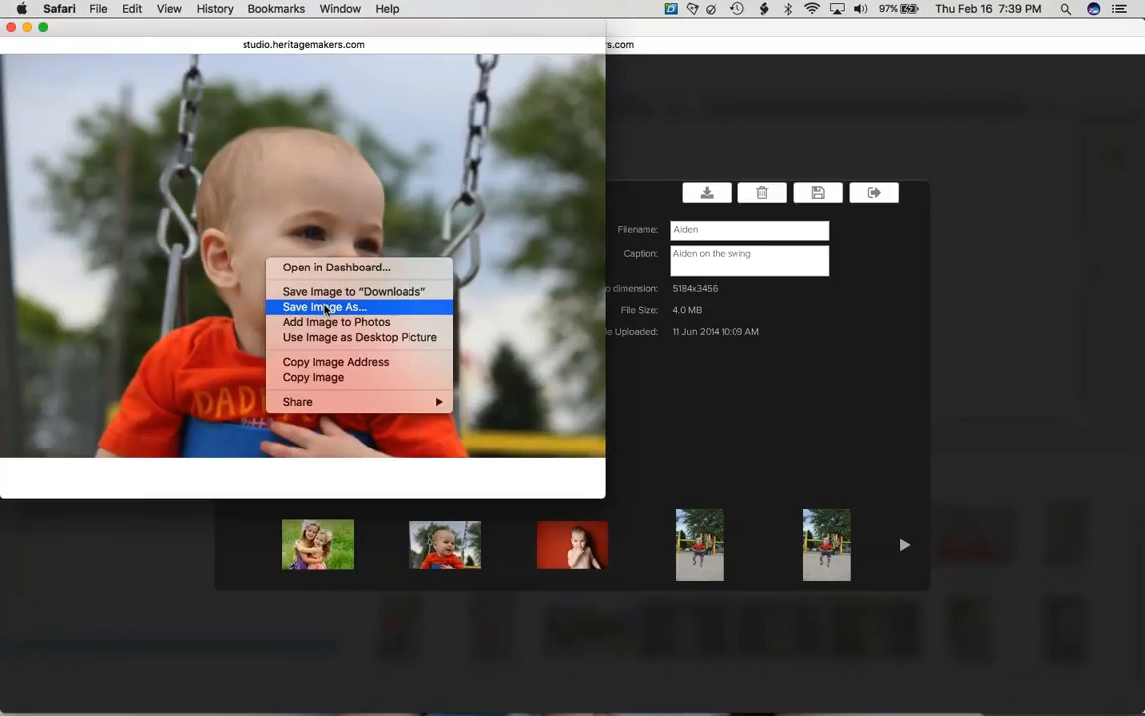
click(56, 94)
click(55, 95)
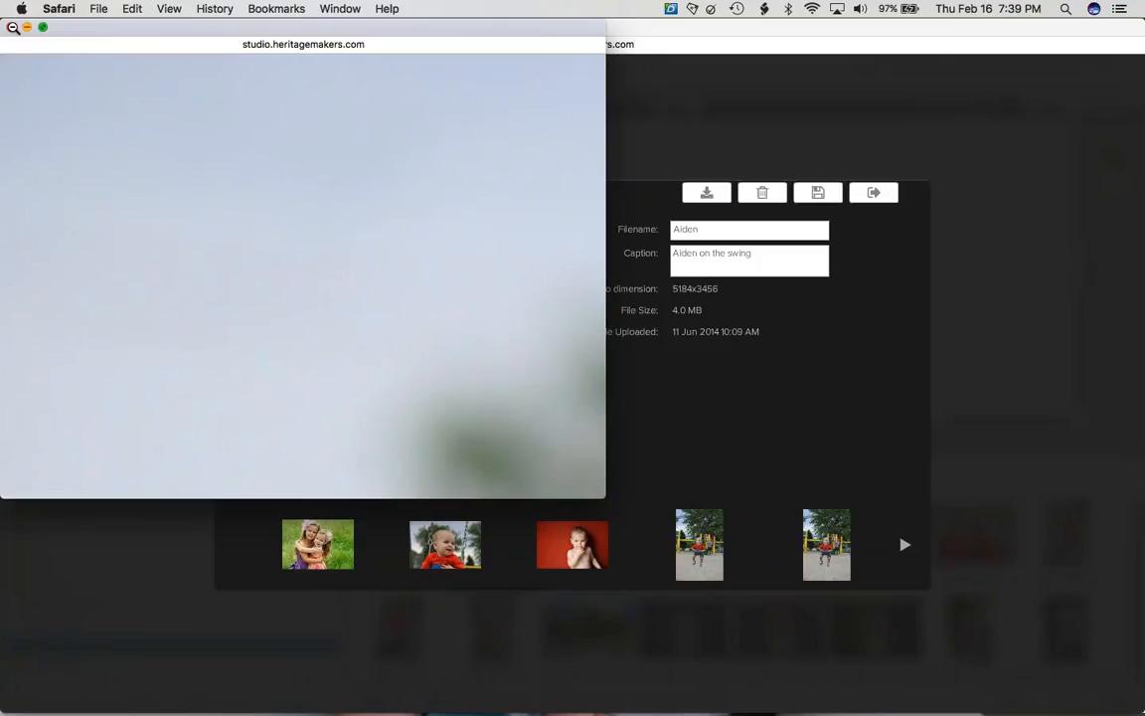
click(12, 27)
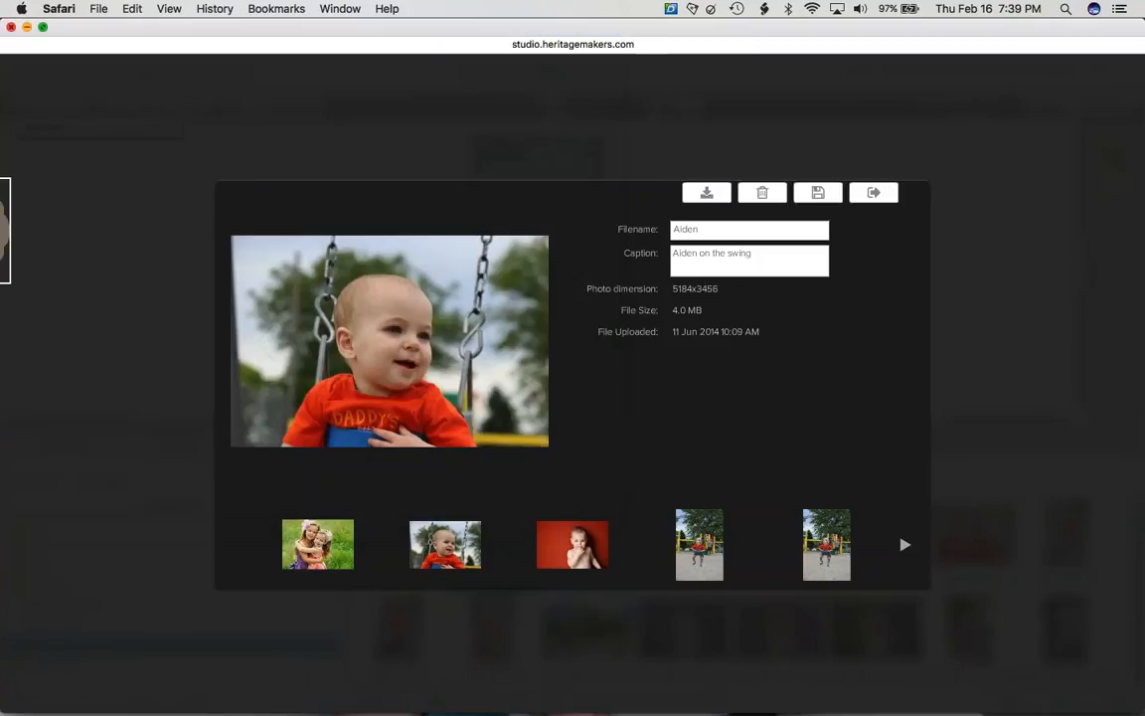
click(73, 258)
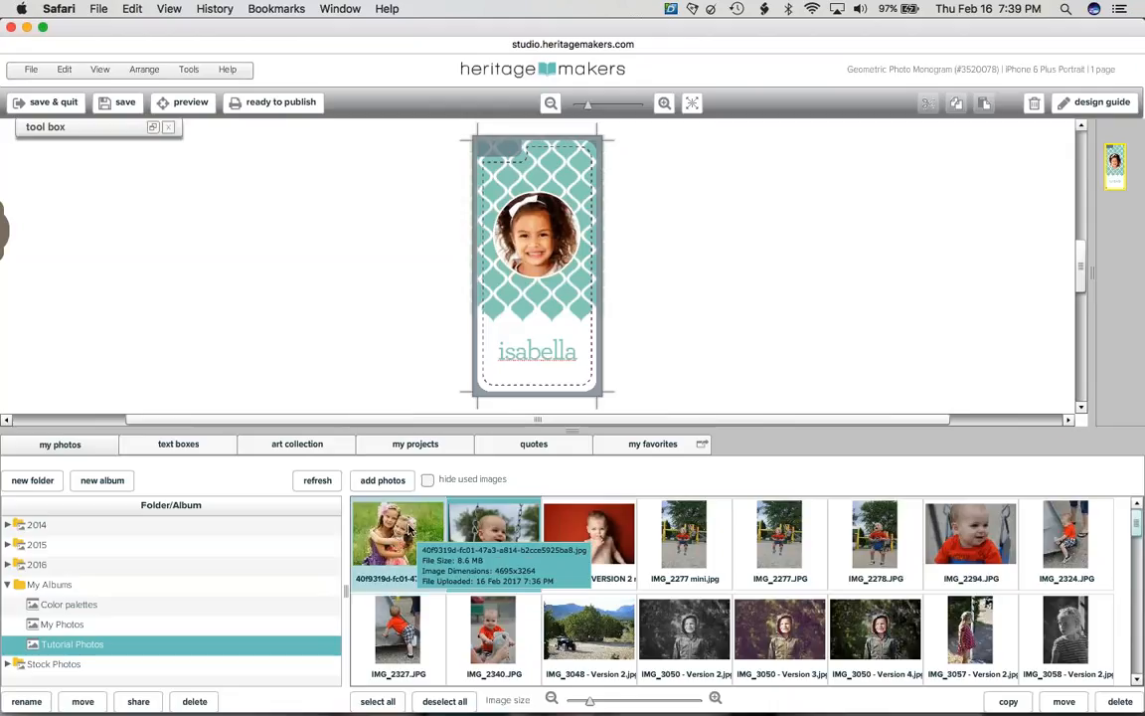
- Select the case's circle photo and expand the tool box, leaving the photo locked
click(537, 235)
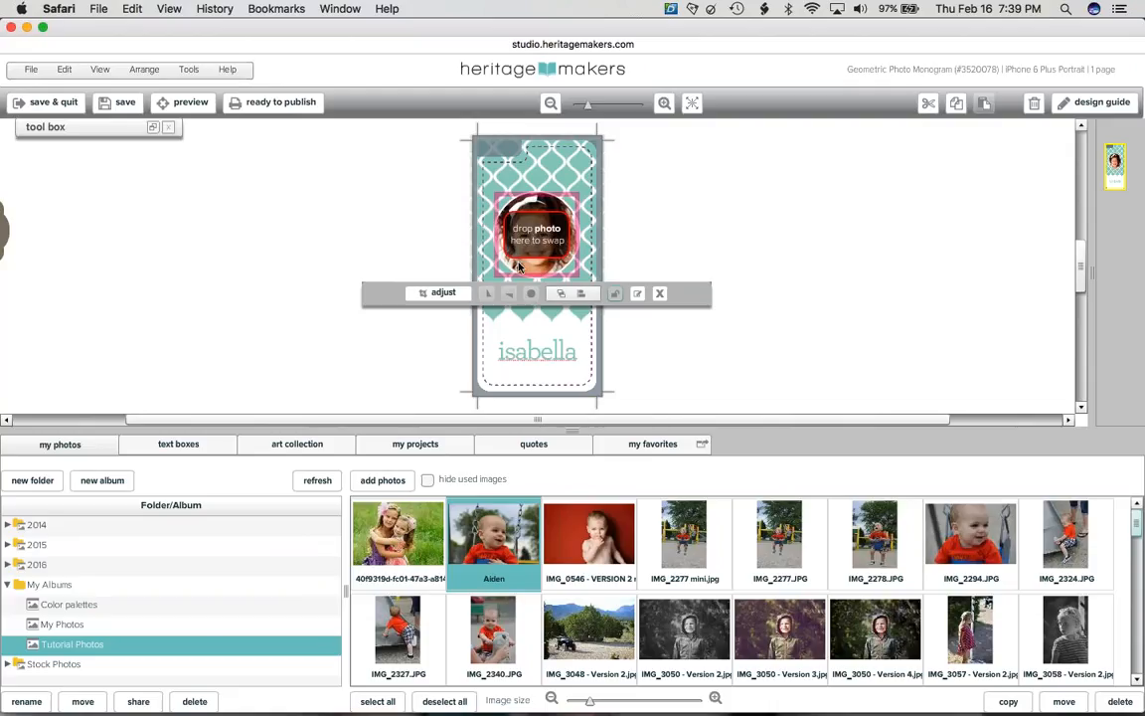
click(154, 127)
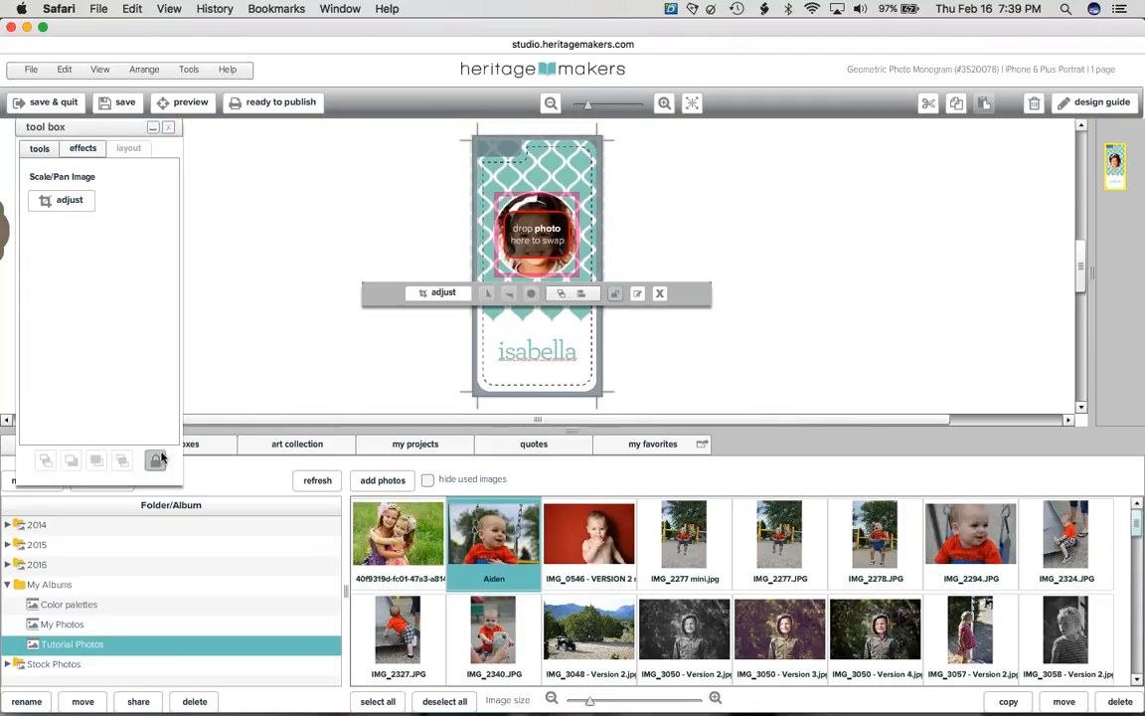
click(156, 462)
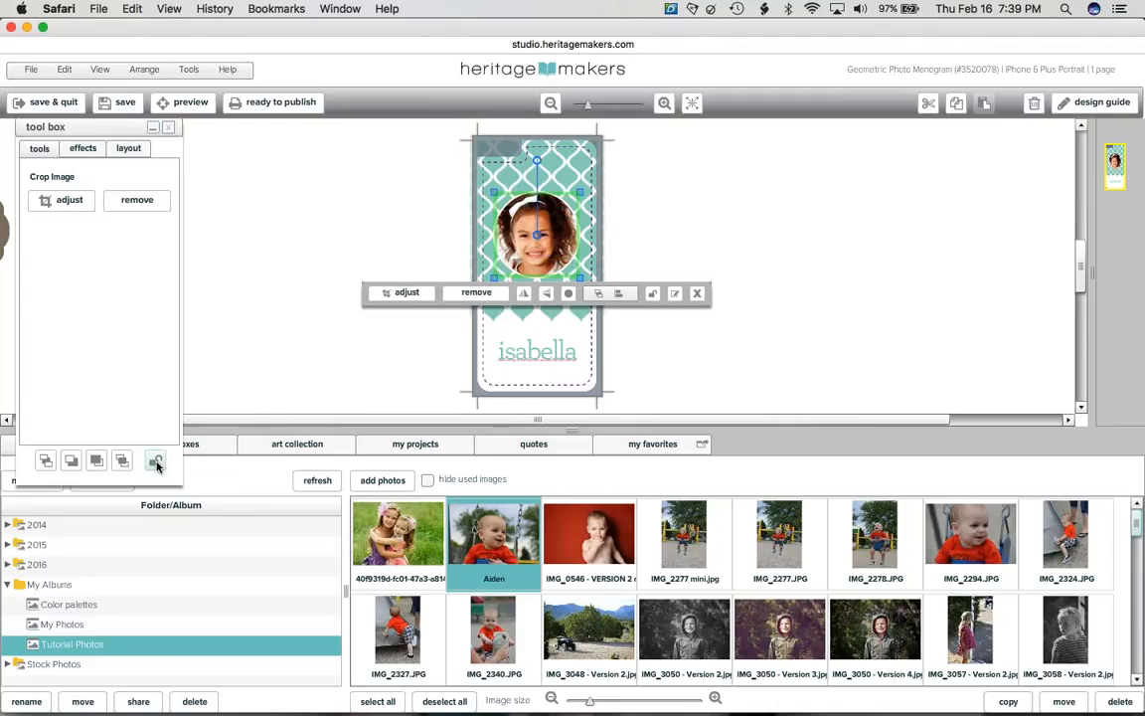
click(156, 461)
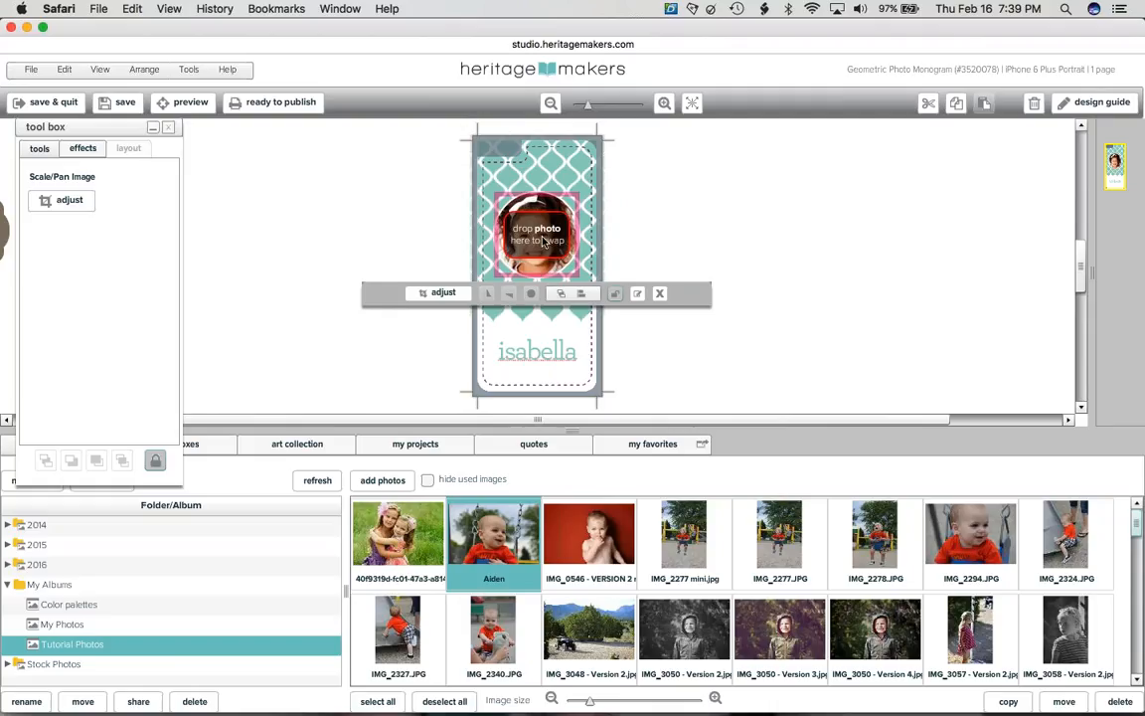
- Drop the two-girls photo into the circle slot and reselect it to check the swap
mouse_move(418, 514)
mouse_down()
mouse_move(395, 487)
mouse_move(392, 298)
mouse_move(467, 249)
mouse_move(441, 258)
mouse_move(420, 537)
mouse_up()
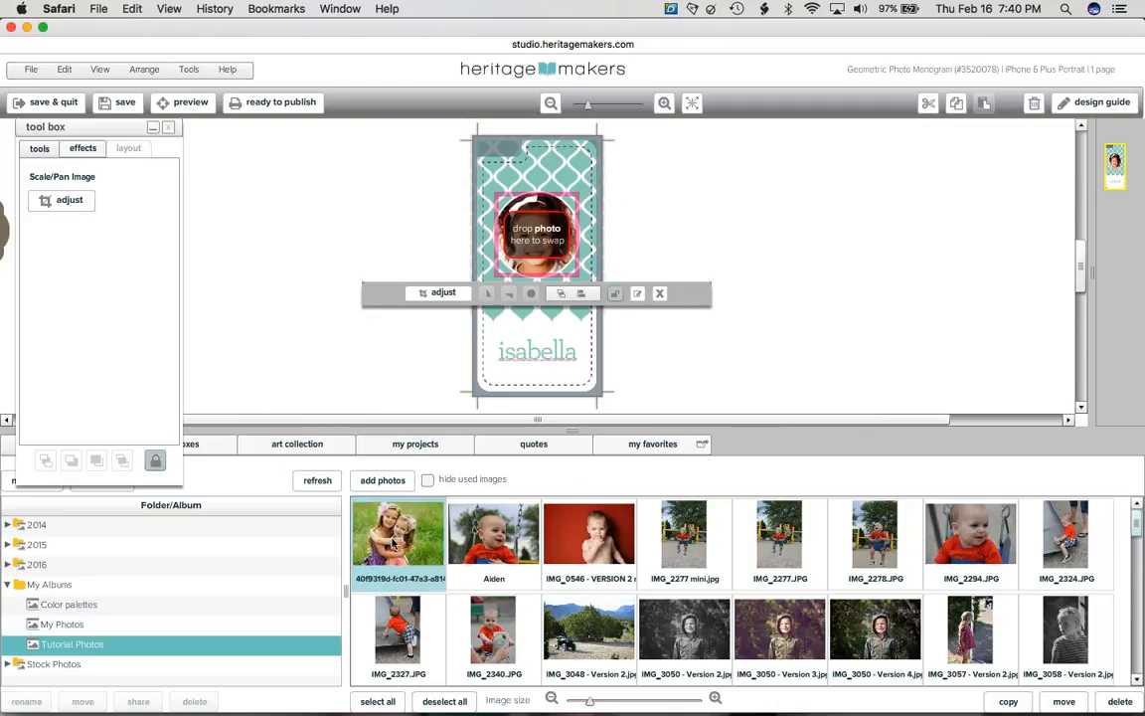
drag(403, 509, 543, 249)
click(652, 230)
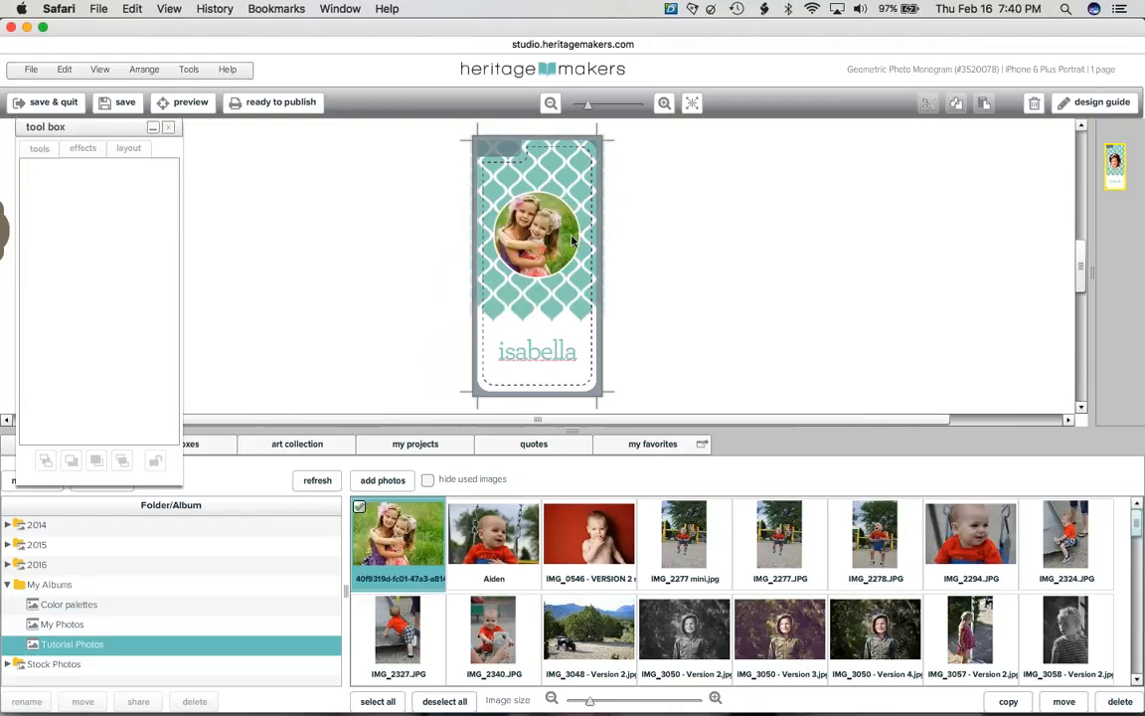
click(524, 234)
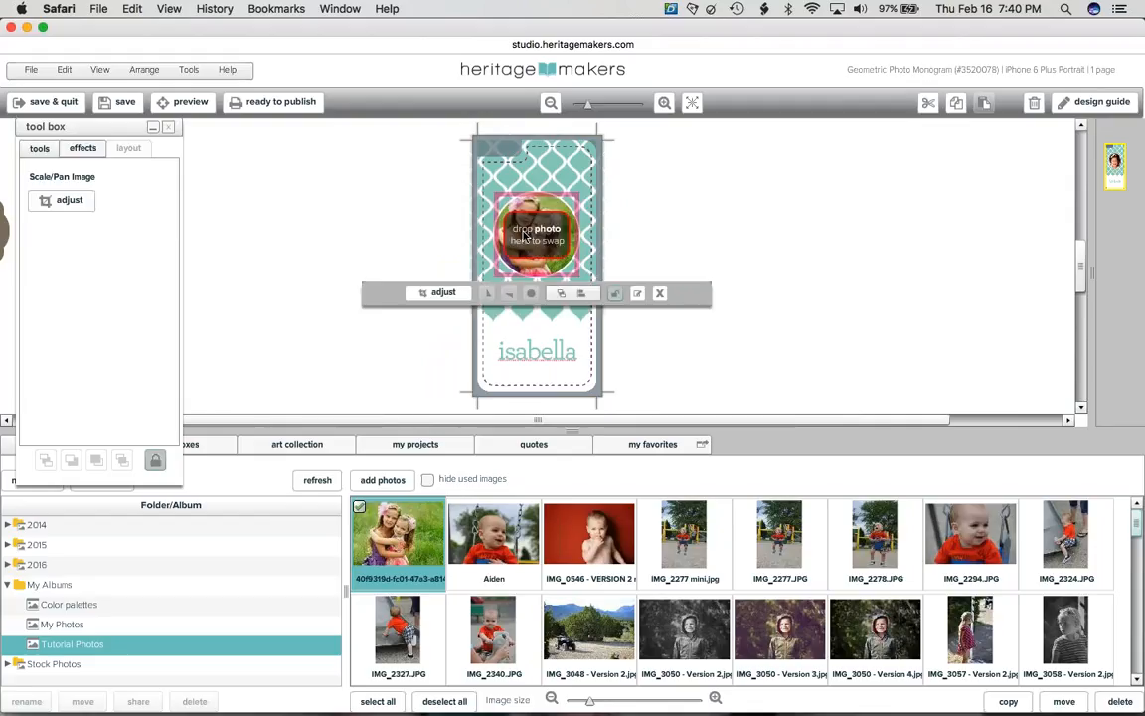
click(672, 202)
click(544, 237)
- Scale the two-girls photo to 7.9 and drag it to center both faces in the circle
click(60, 209)
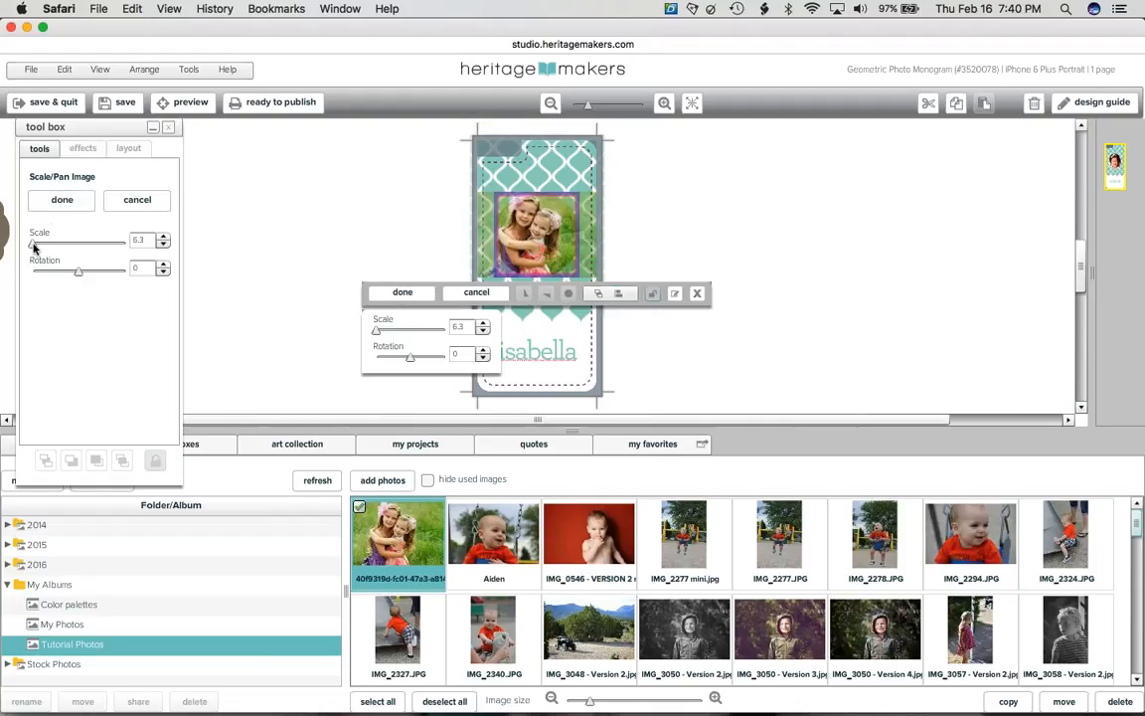
drag(34, 246, 25, 254)
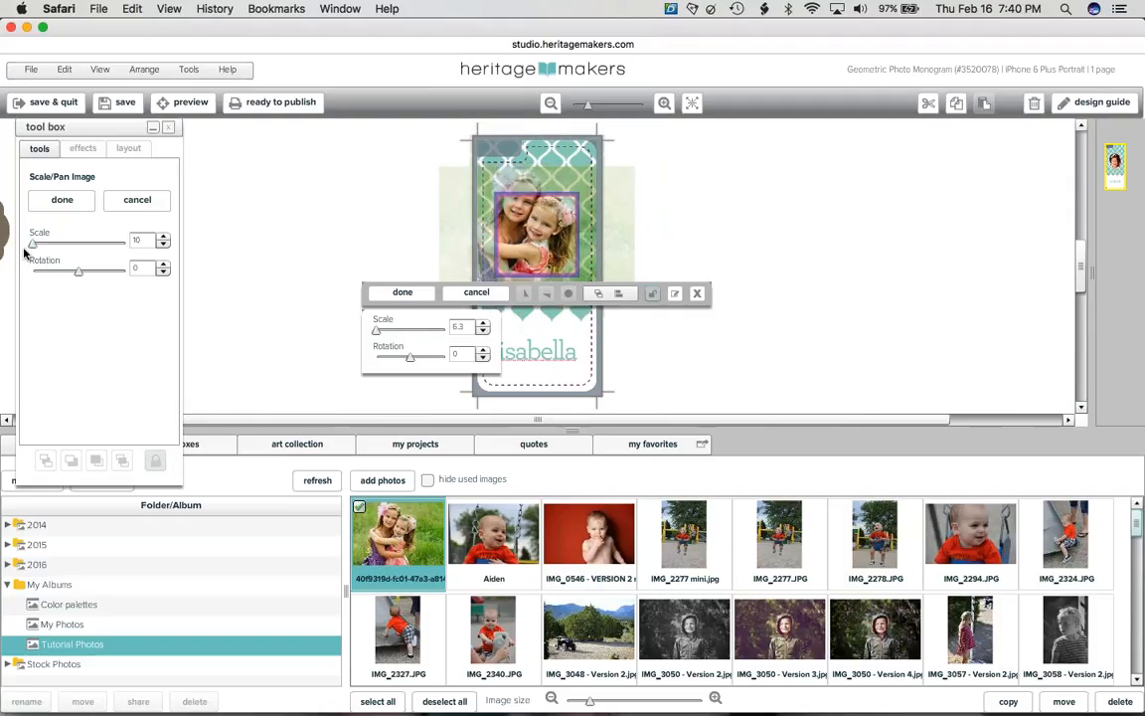
click(163, 245)
click(163, 245)
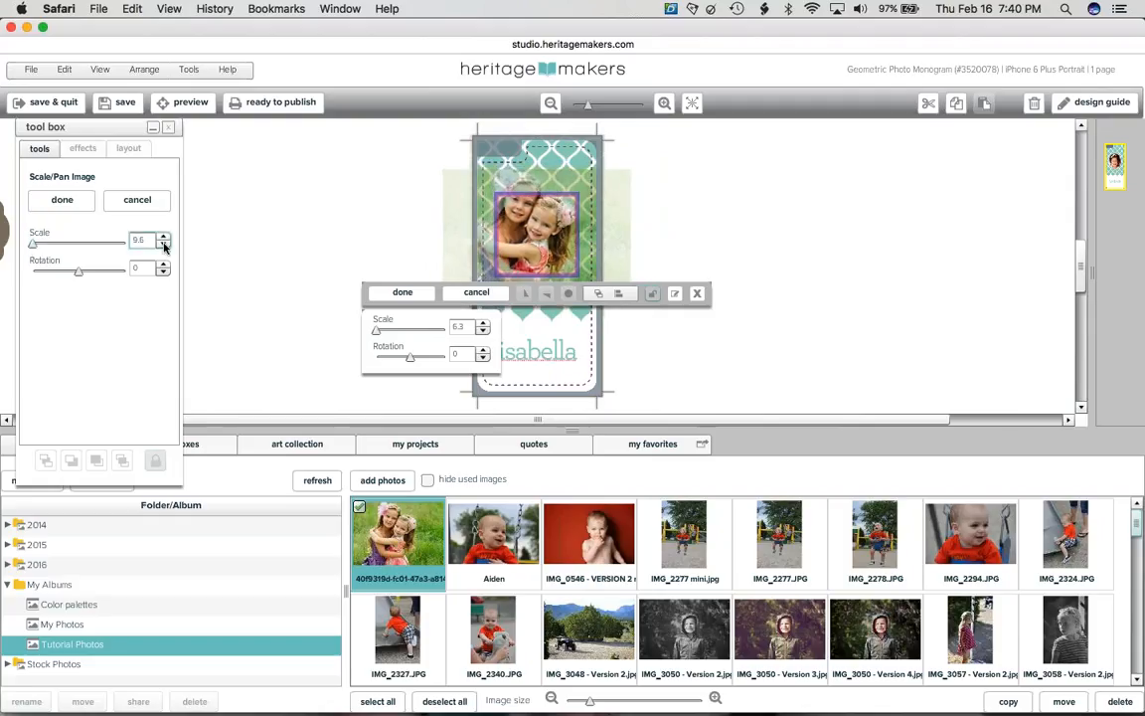
click(163, 244)
click(164, 246)
click(164, 245)
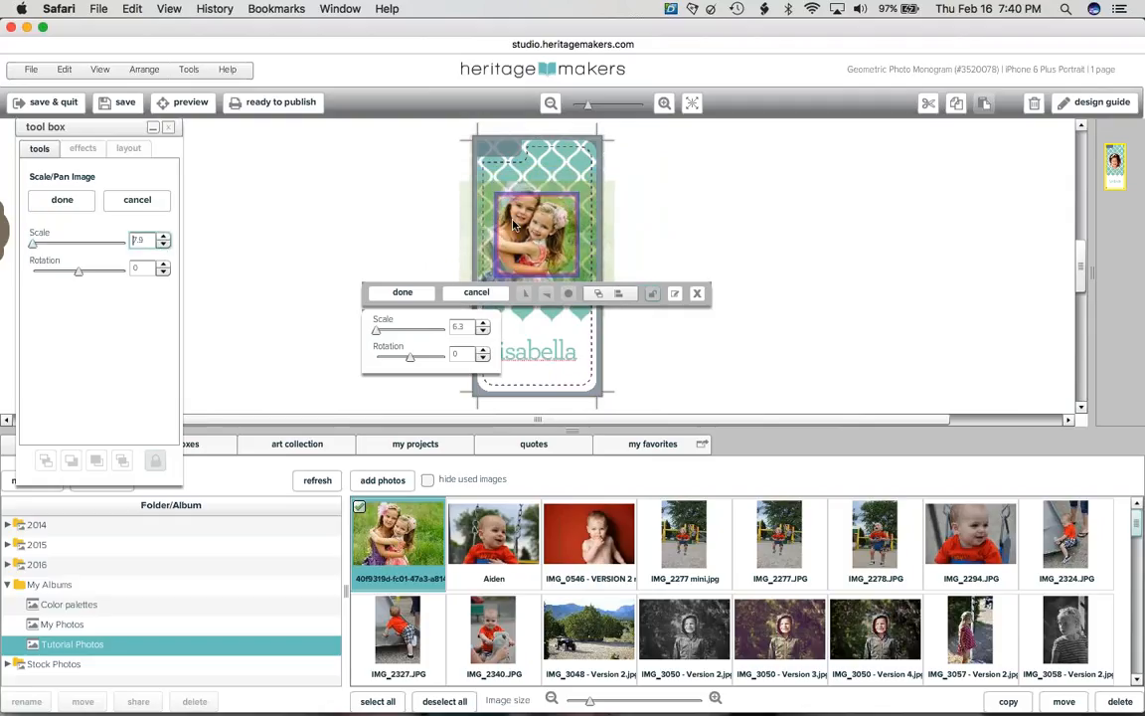
drag(511, 220, 515, 226)
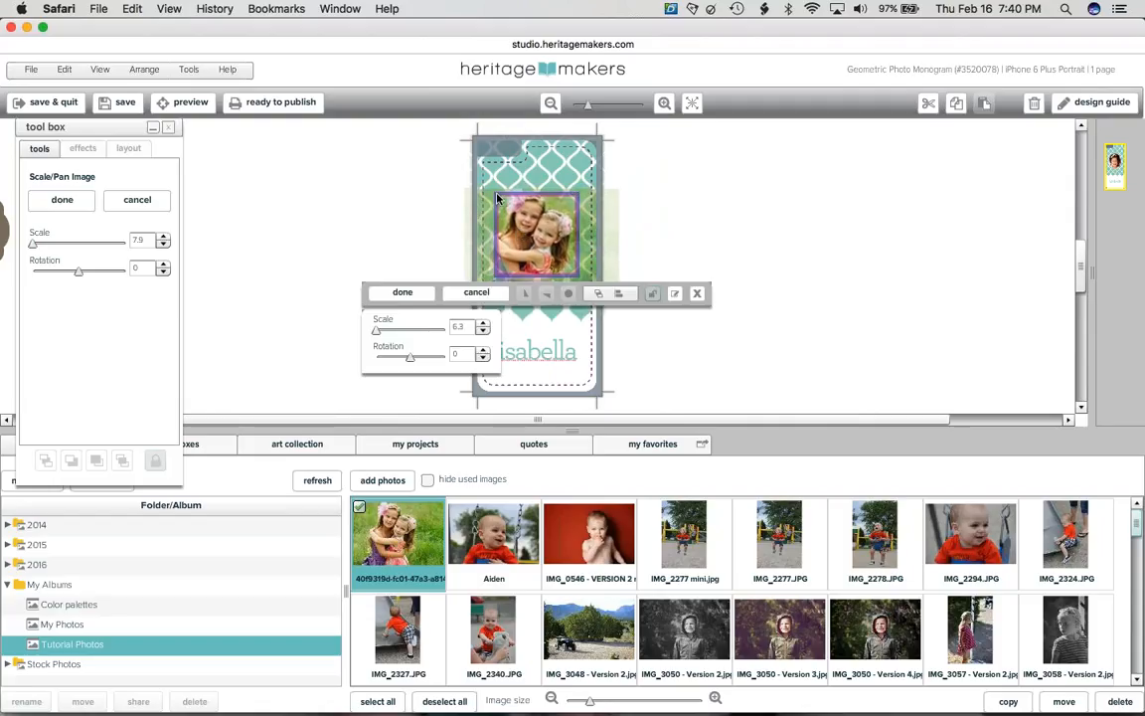
drag(555, 213, 552, 217)
drag(528, 198, 558, 197)
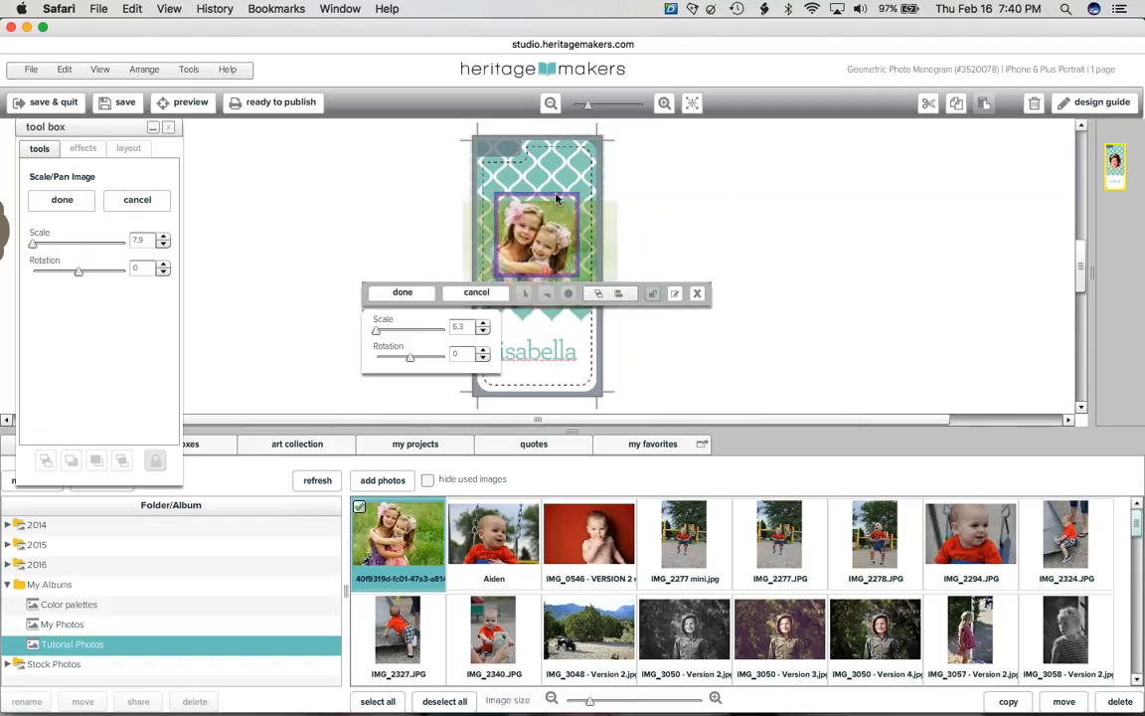
click(690, 218)
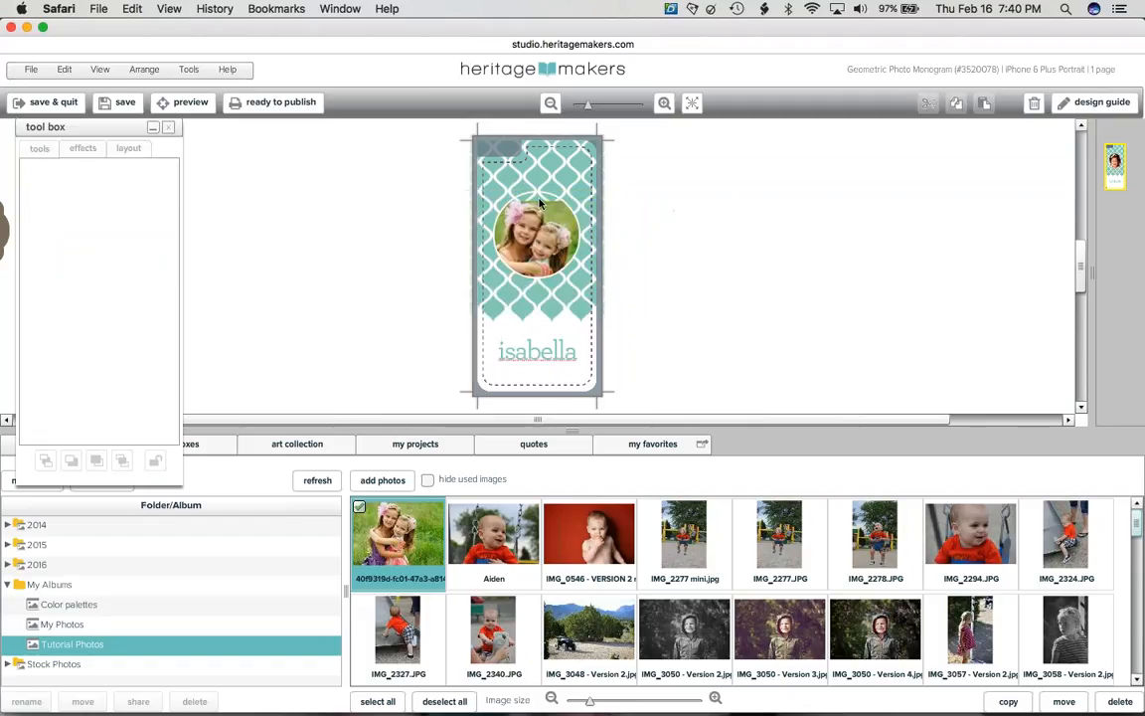
- Shift the circle photo up slightly and confirm the final placement
click(545, 202)
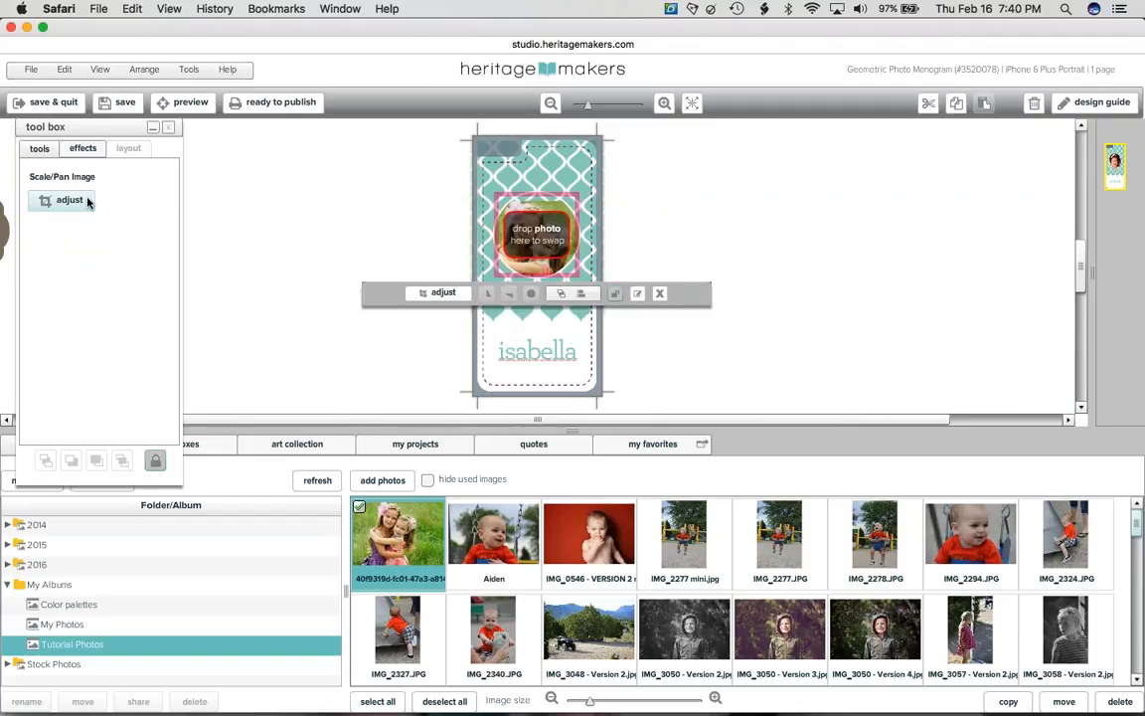
click(84, 199)
drag(549, 246, 548, 236)
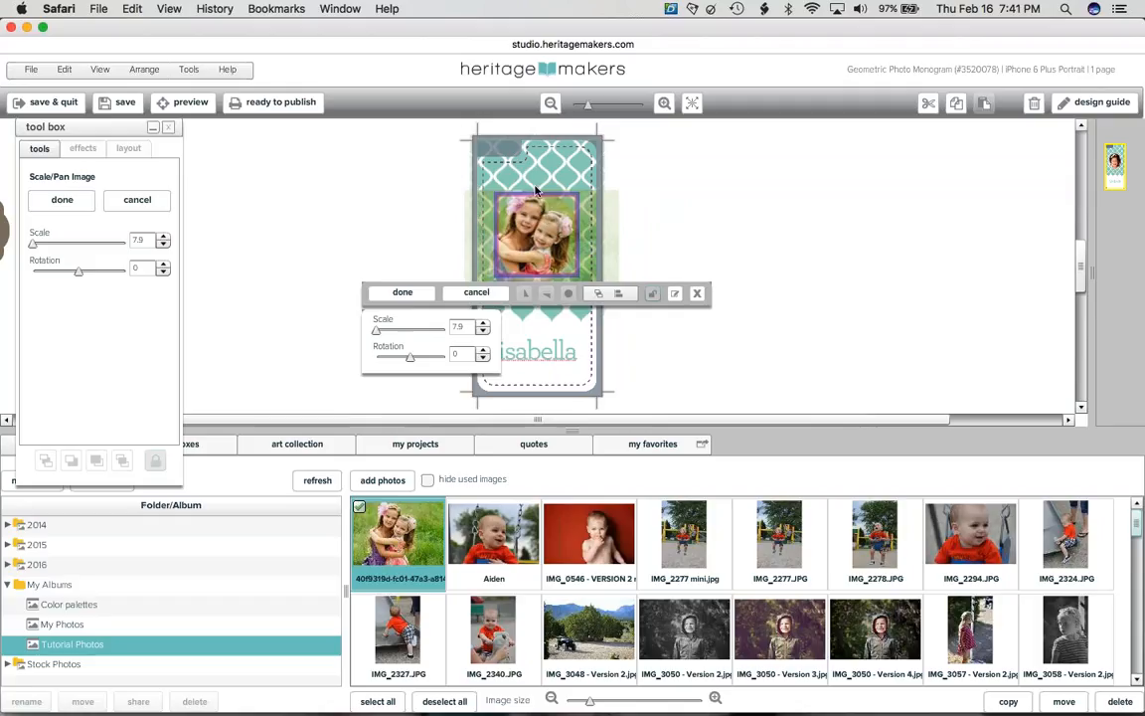
click(62, 201)
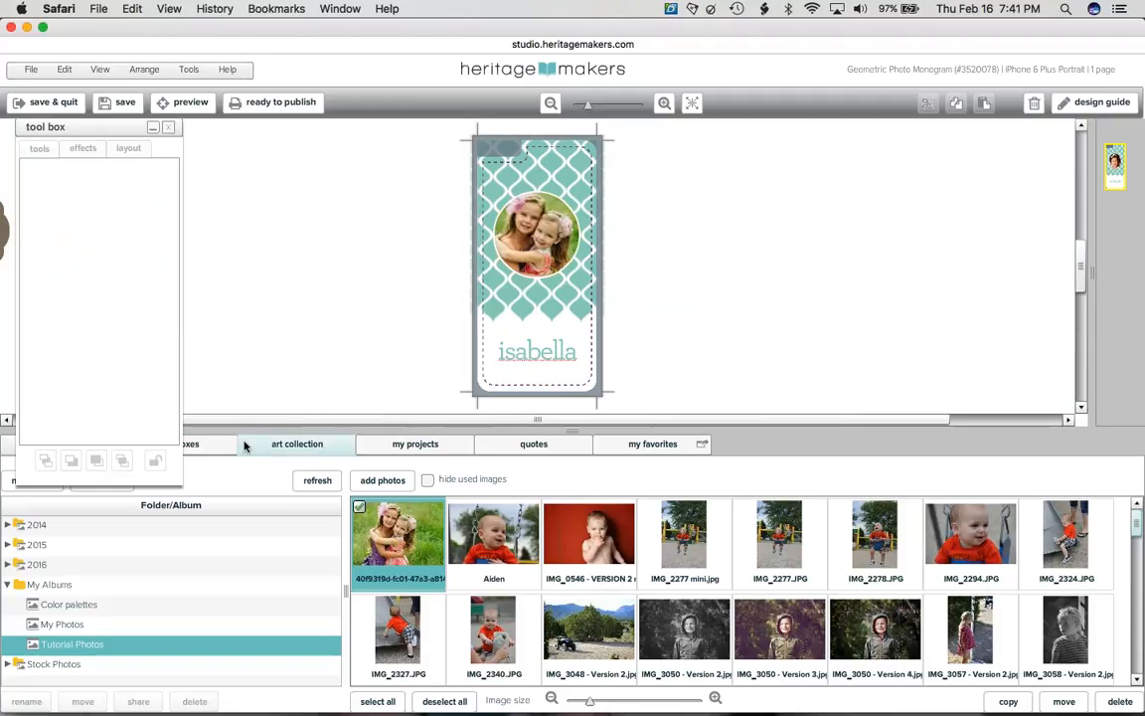
- Add title, body and caption text boxes around the case and select each in turn
click(204, 449)
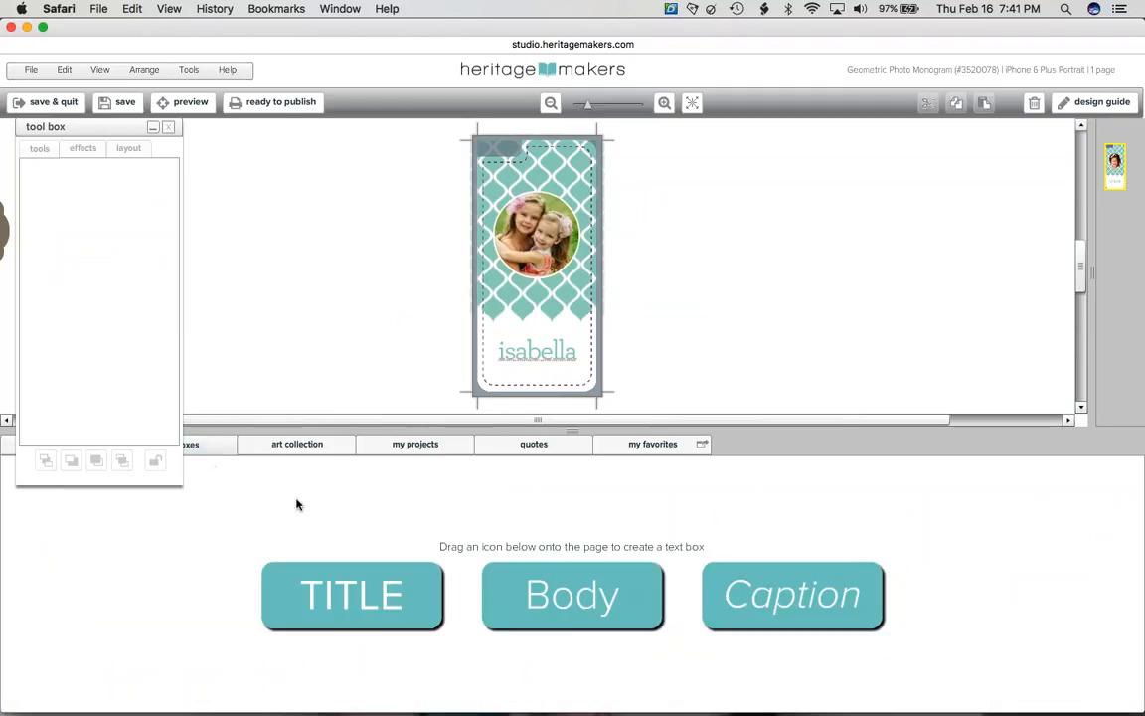
click(153, 127)
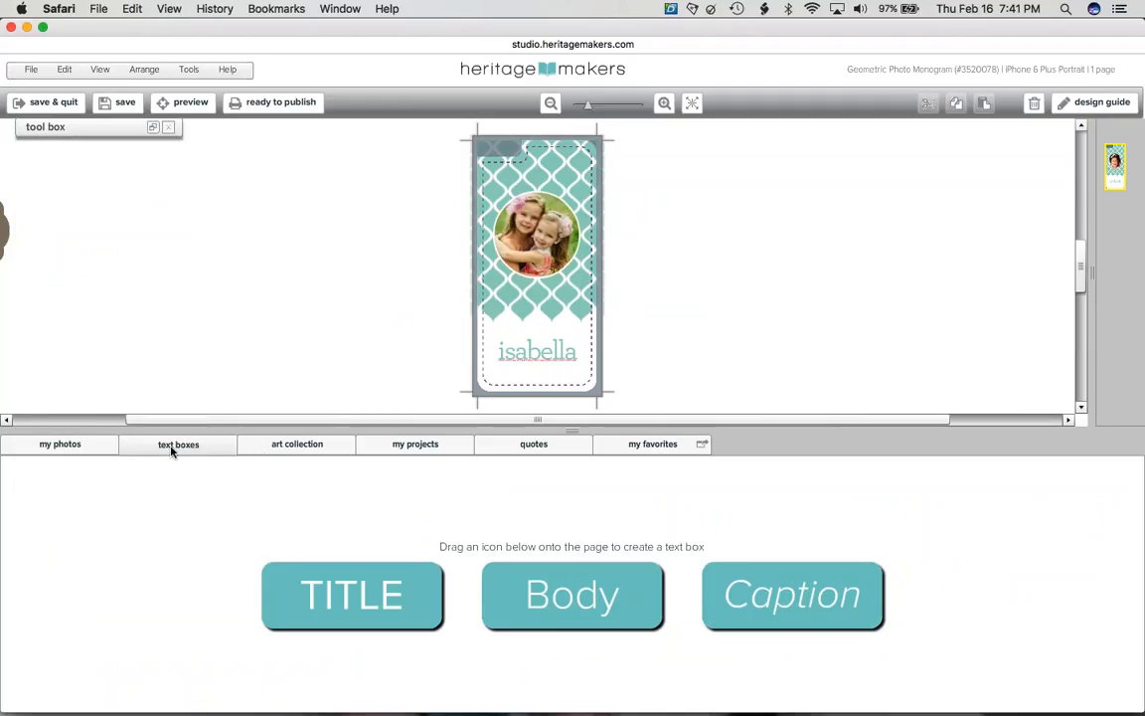
click(537, 358)
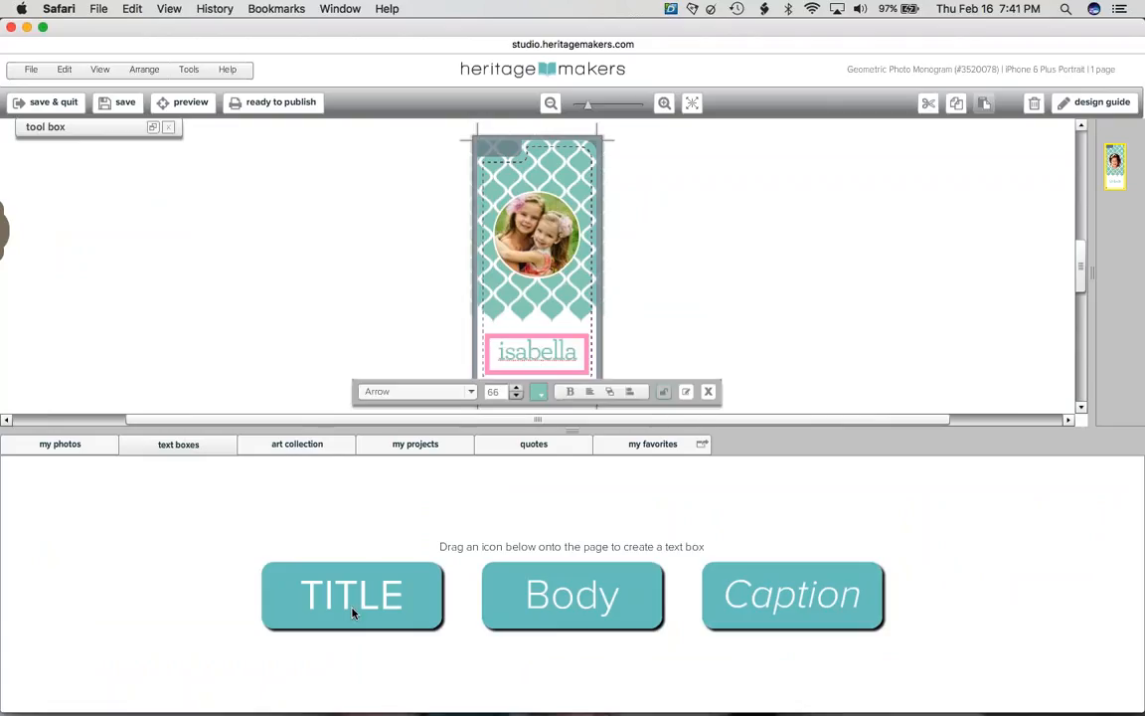
drag(357, 601, 383, 238)
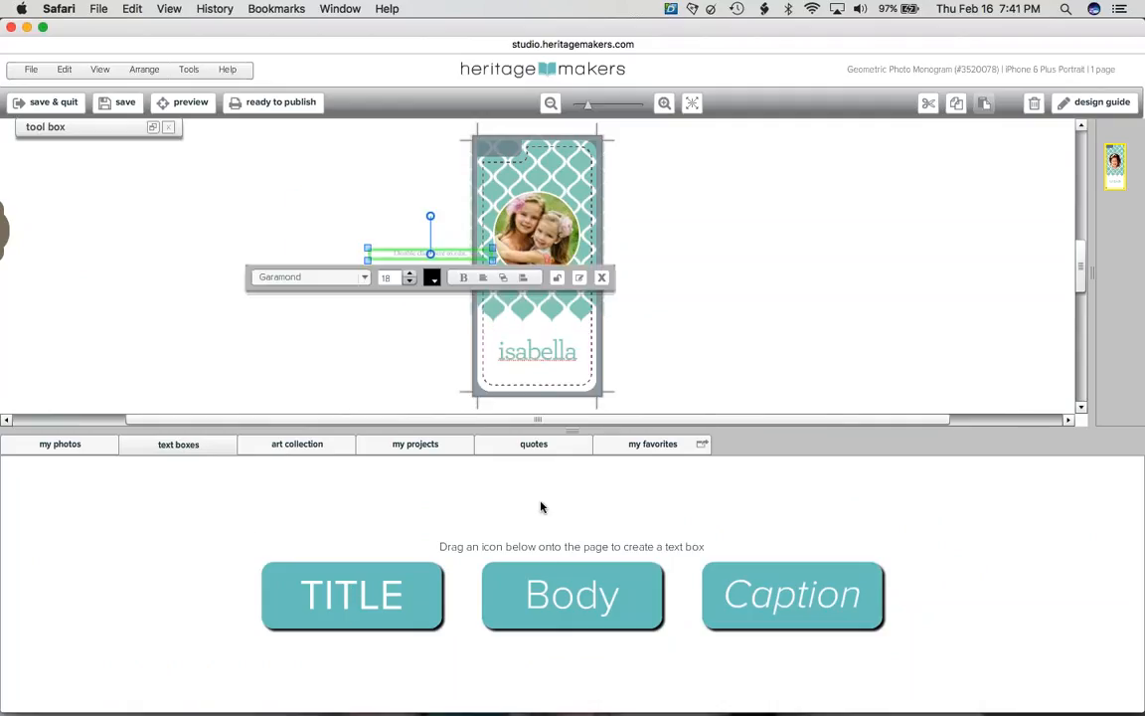
drag(545, 588, 357, 262)
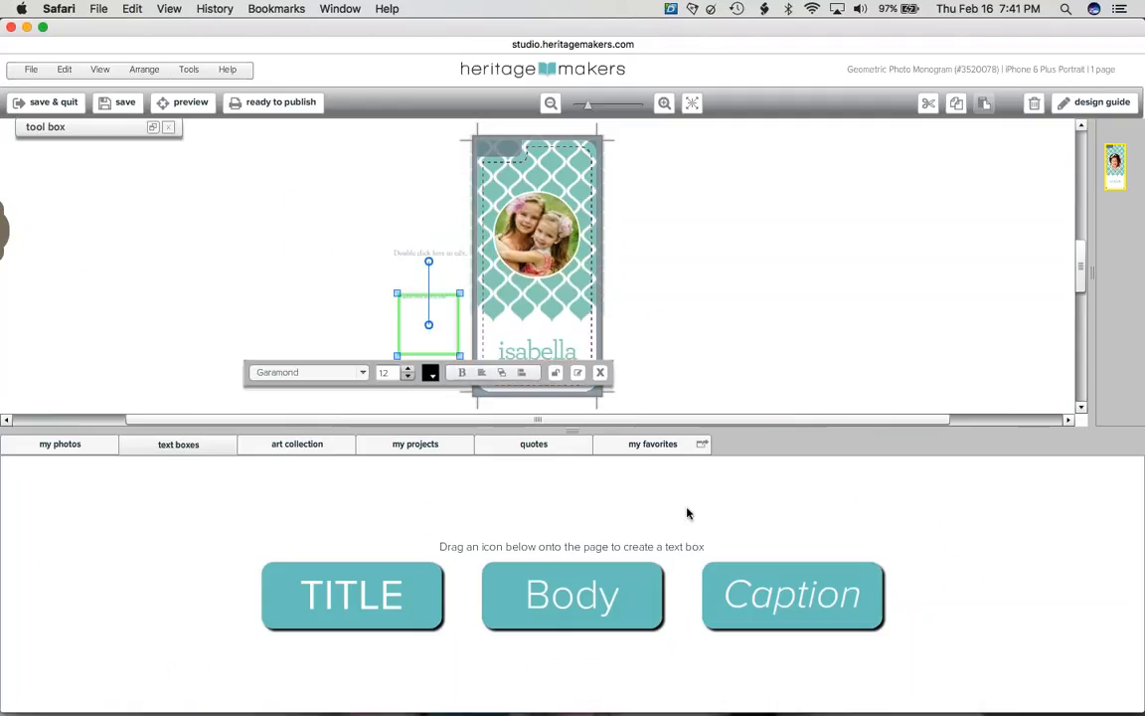
drag(749, 583, 691, 262)
click(659, 230)
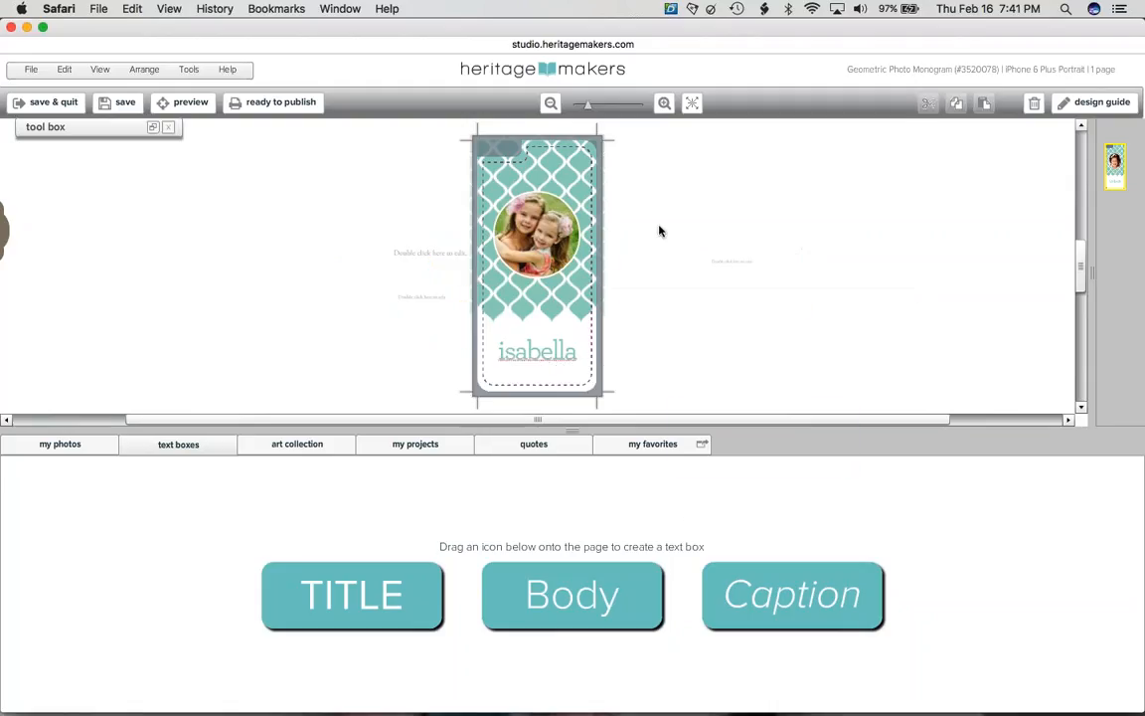
click(726, 264)
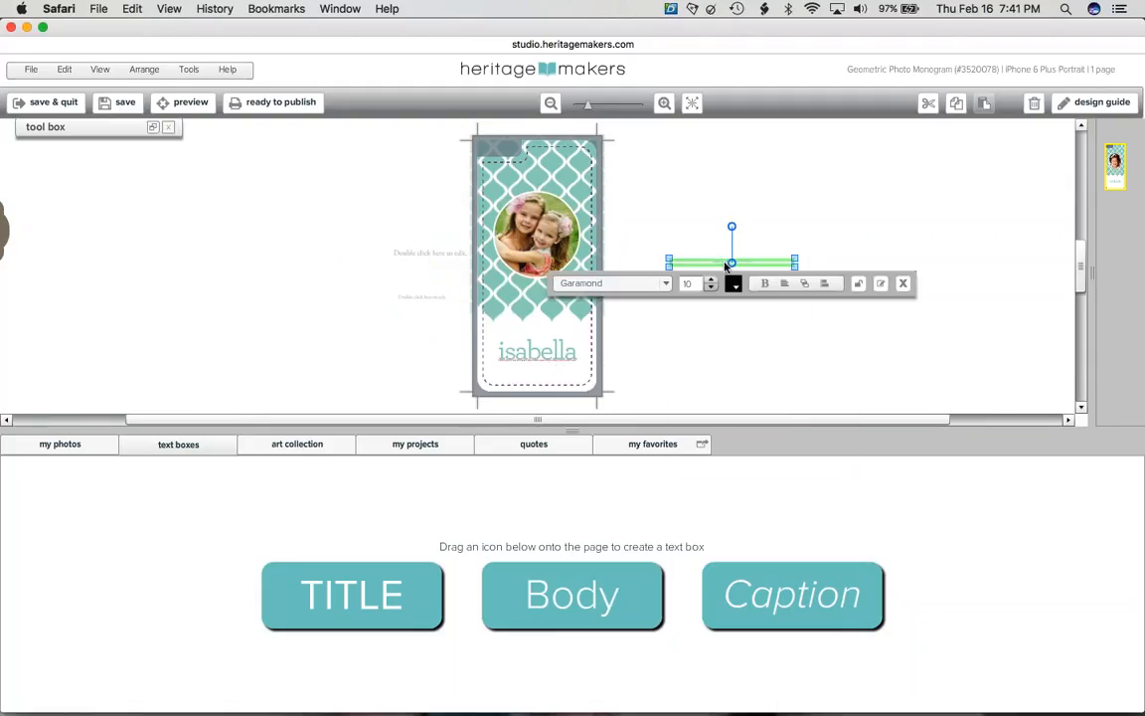
click(429, 324)
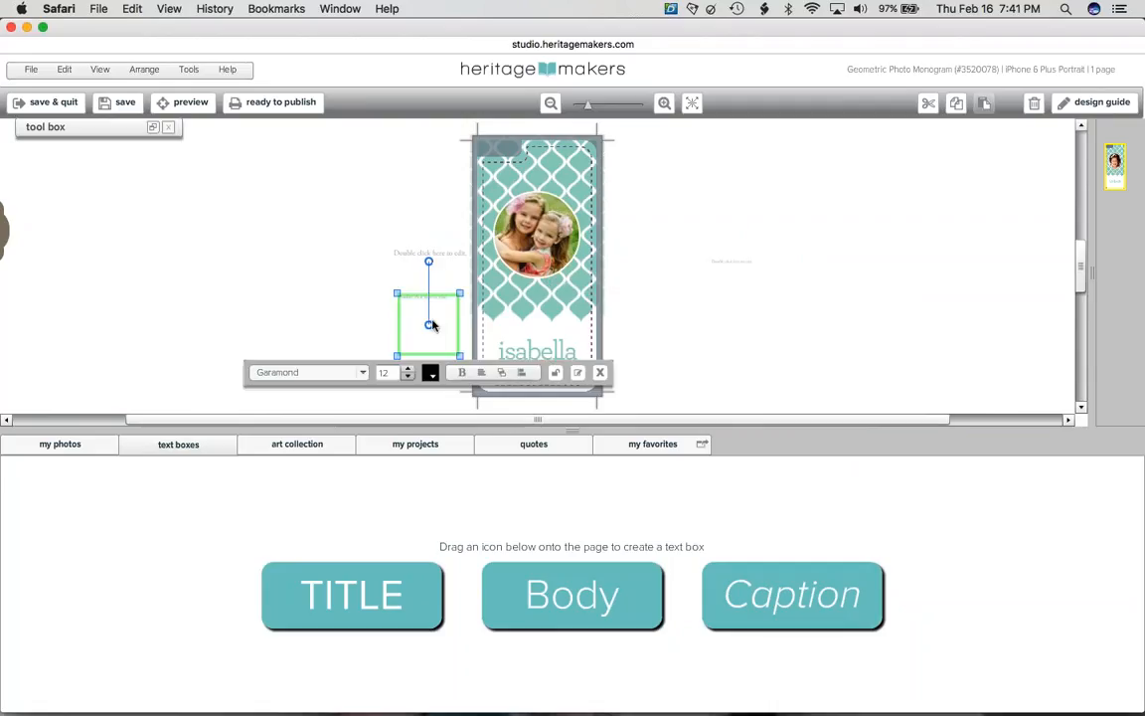
click(430, 260)
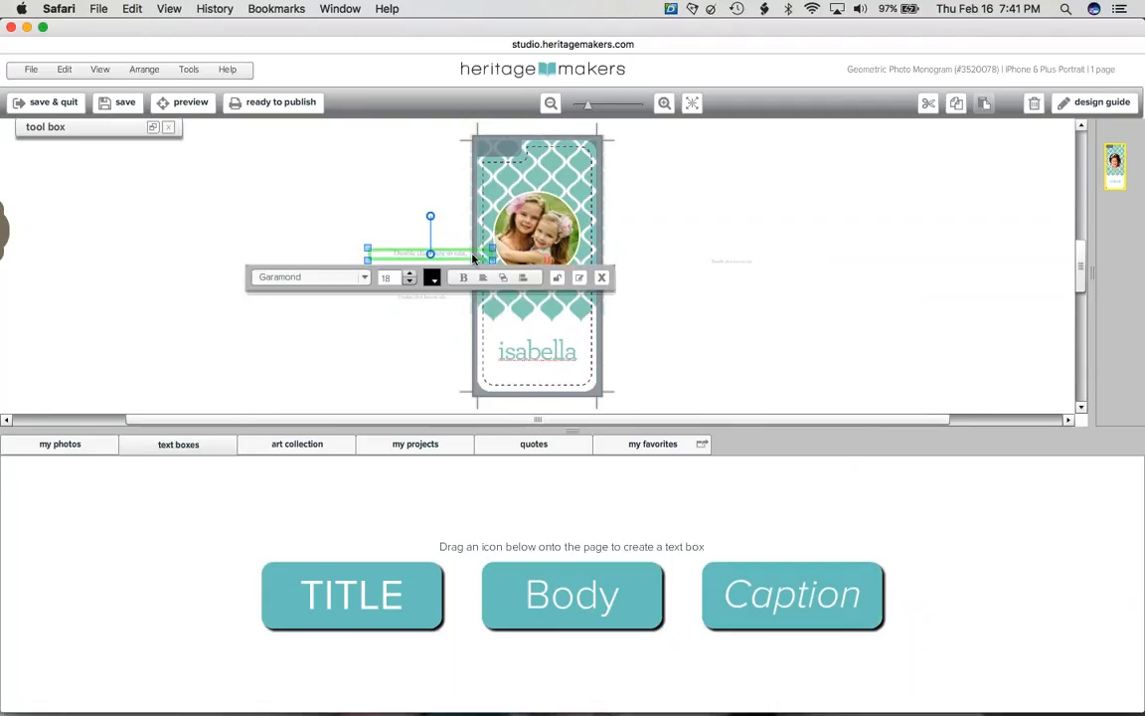
click(450, 297)
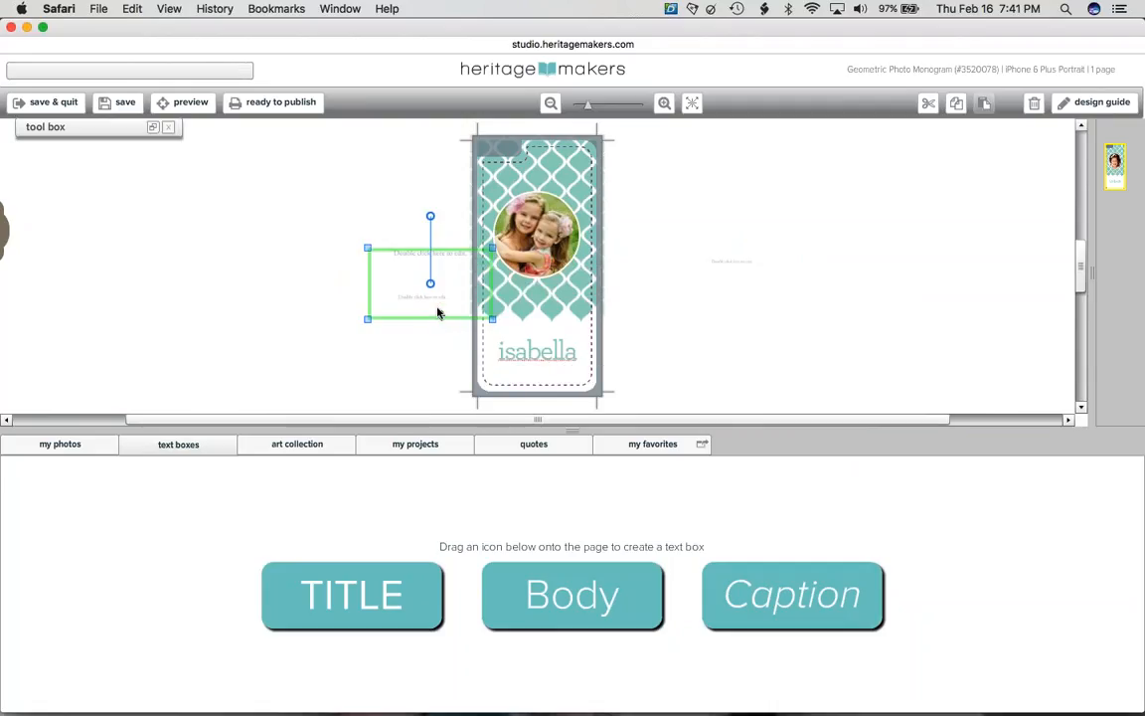
- Set the selected text box to Helvetica at 30 pt
click(153, 126)
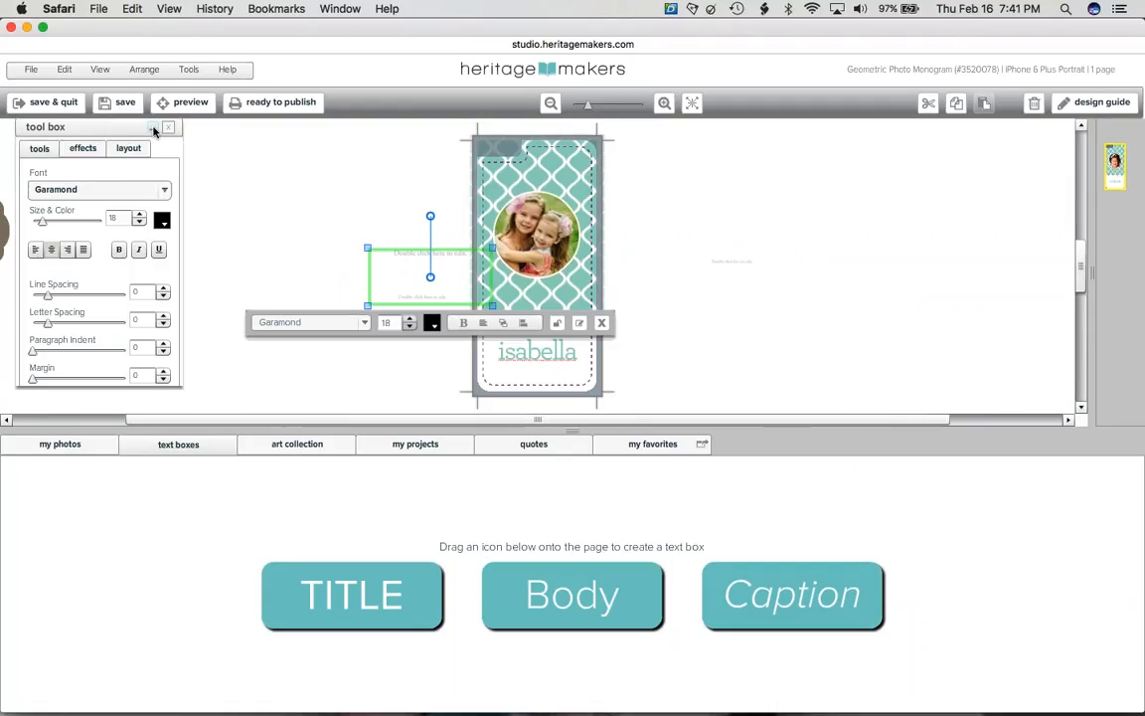
drag(42, 221, 52, 223)
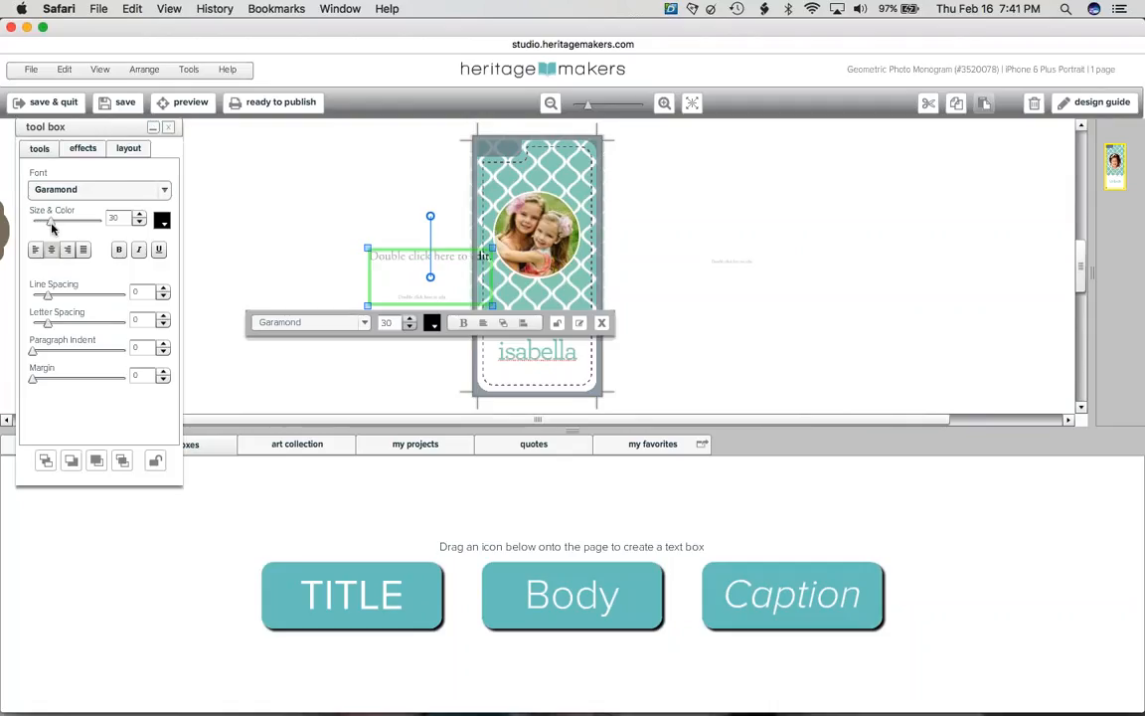
click(144, 195)
click(86, 291)
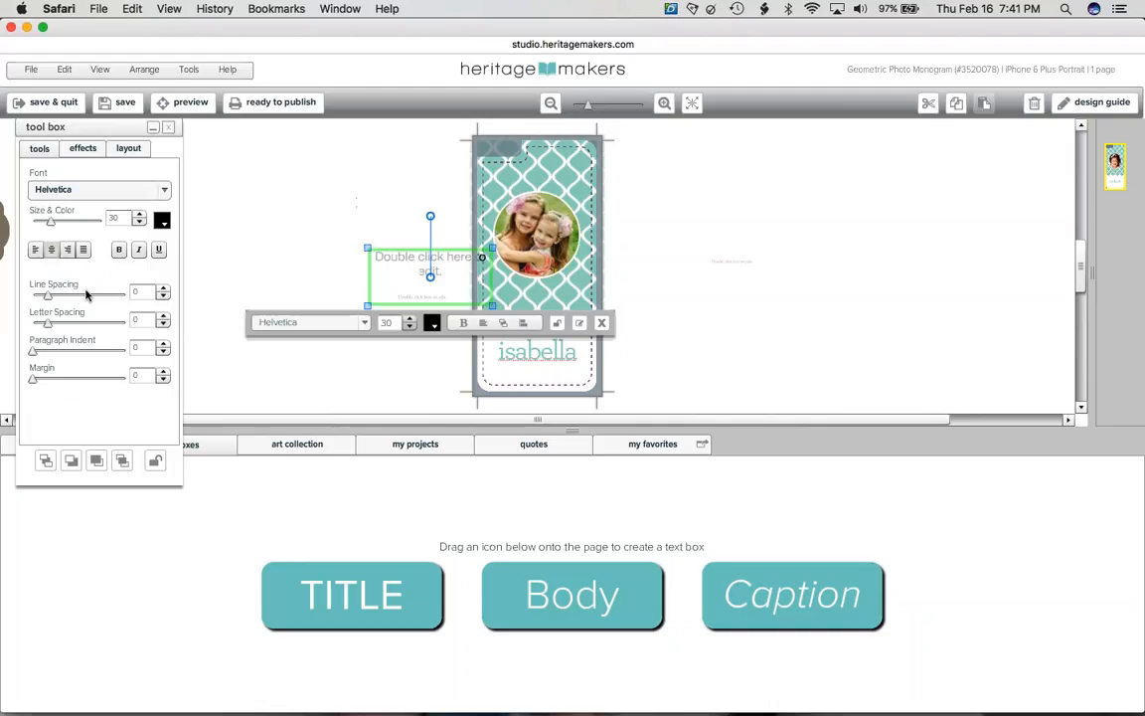
- Delete the three leftover text boxes around the case and show the art collection kits
key(Delete)
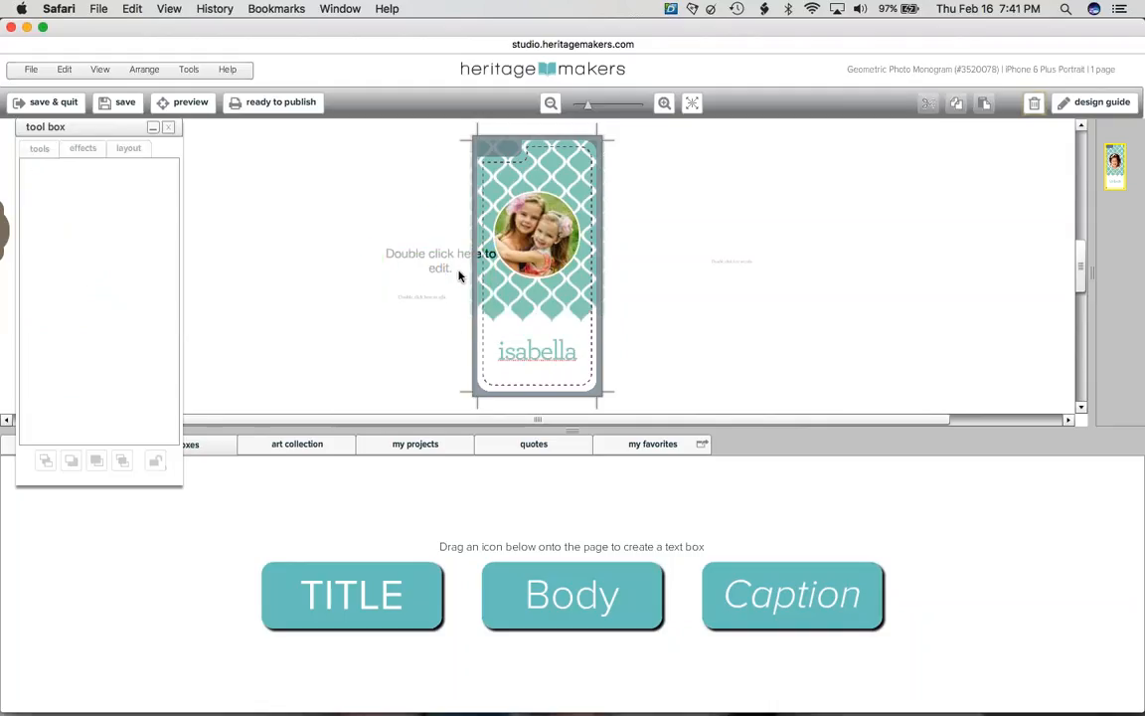
click(434, 324)
key(Delete)
click(759, 265)
key(Delete)
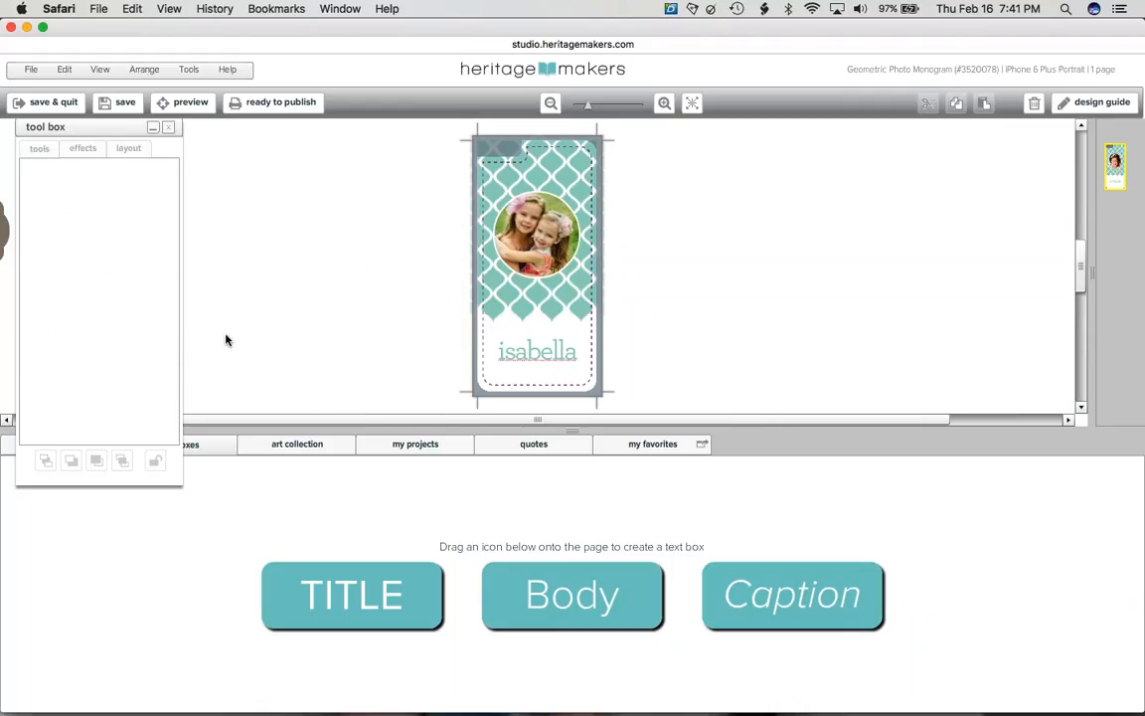
click(297, 444)
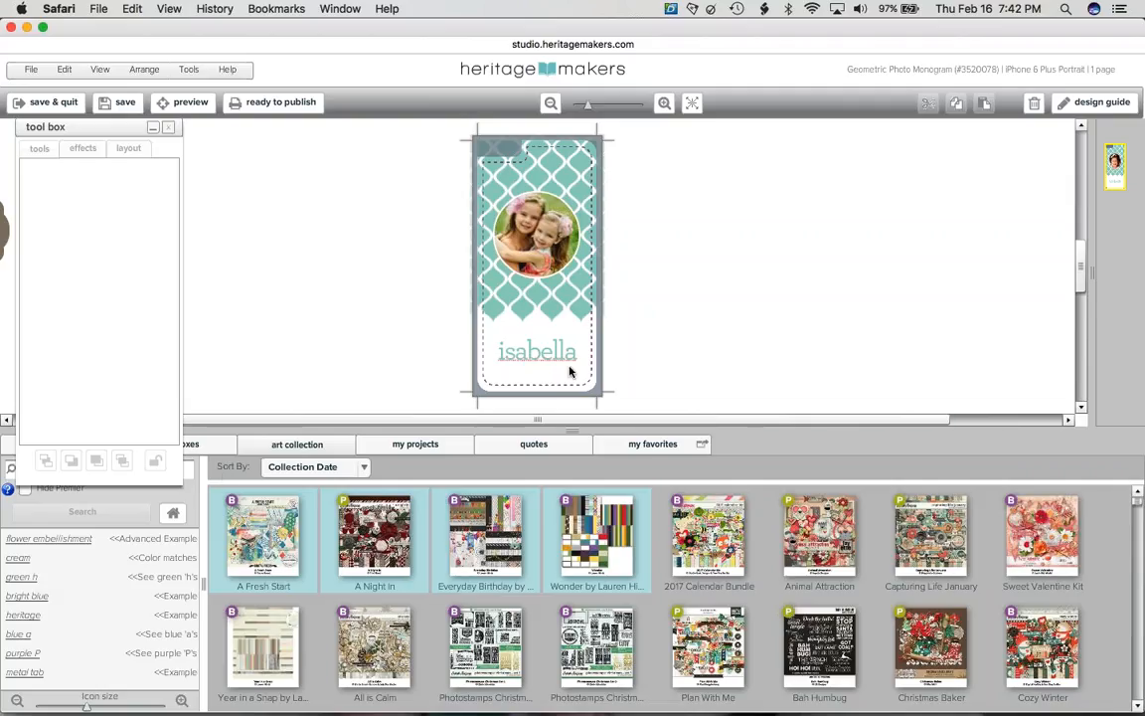
- Place a white flower embellishment from an art kit on the case and give it a drop shadow
click(395, 673)
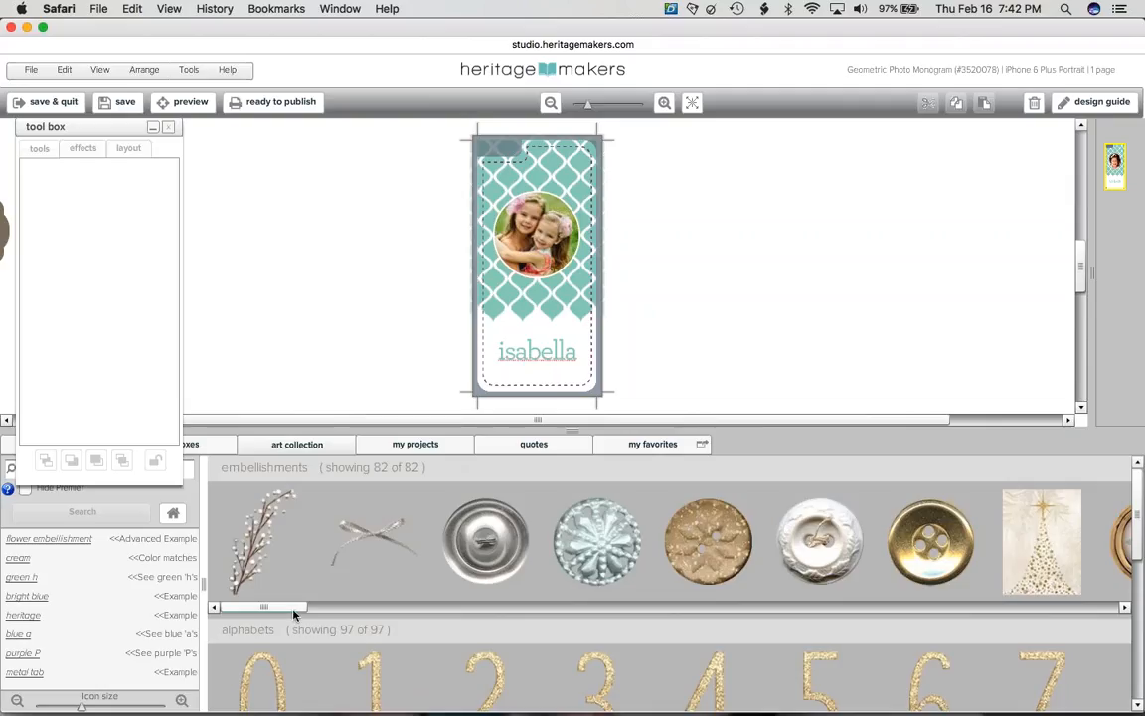
drag(290, 608, 636, 610)
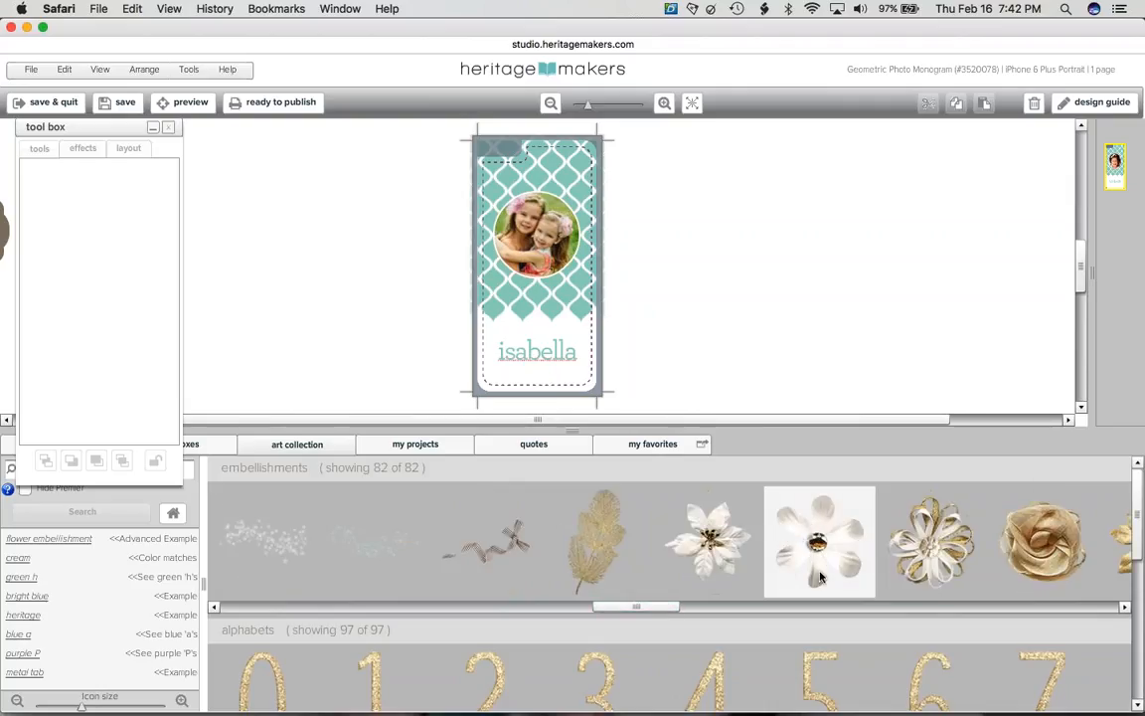
drag(819, 574, 563, 197)
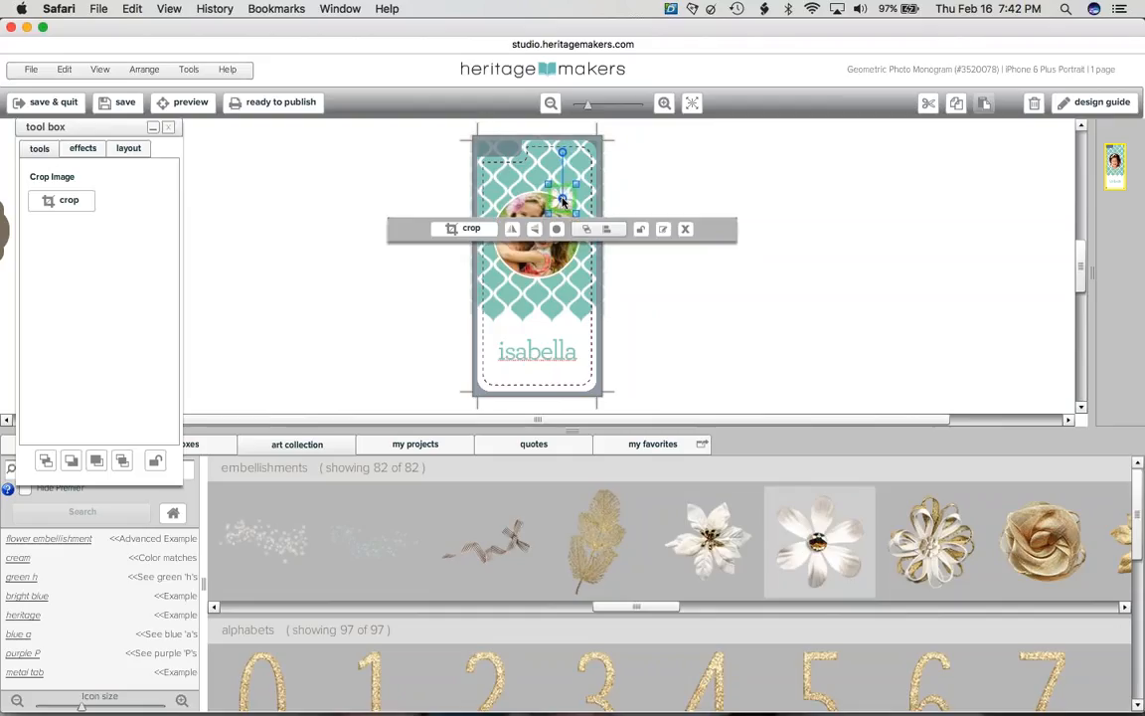
click(100, 148)
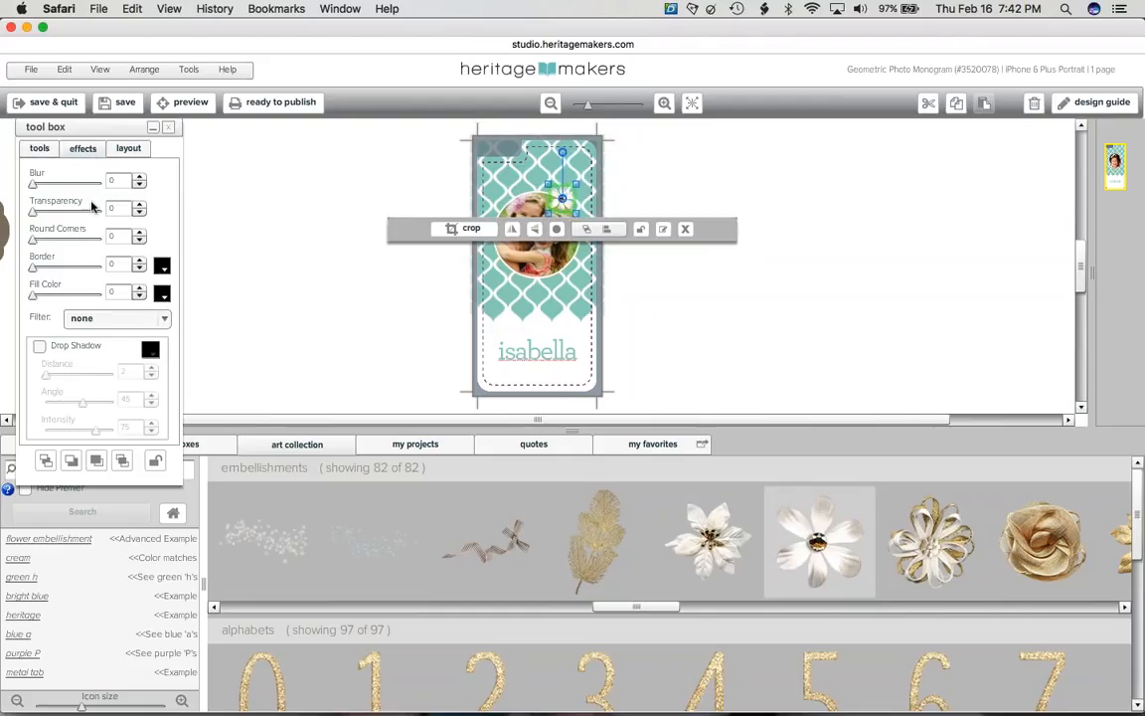
click(70, 353)
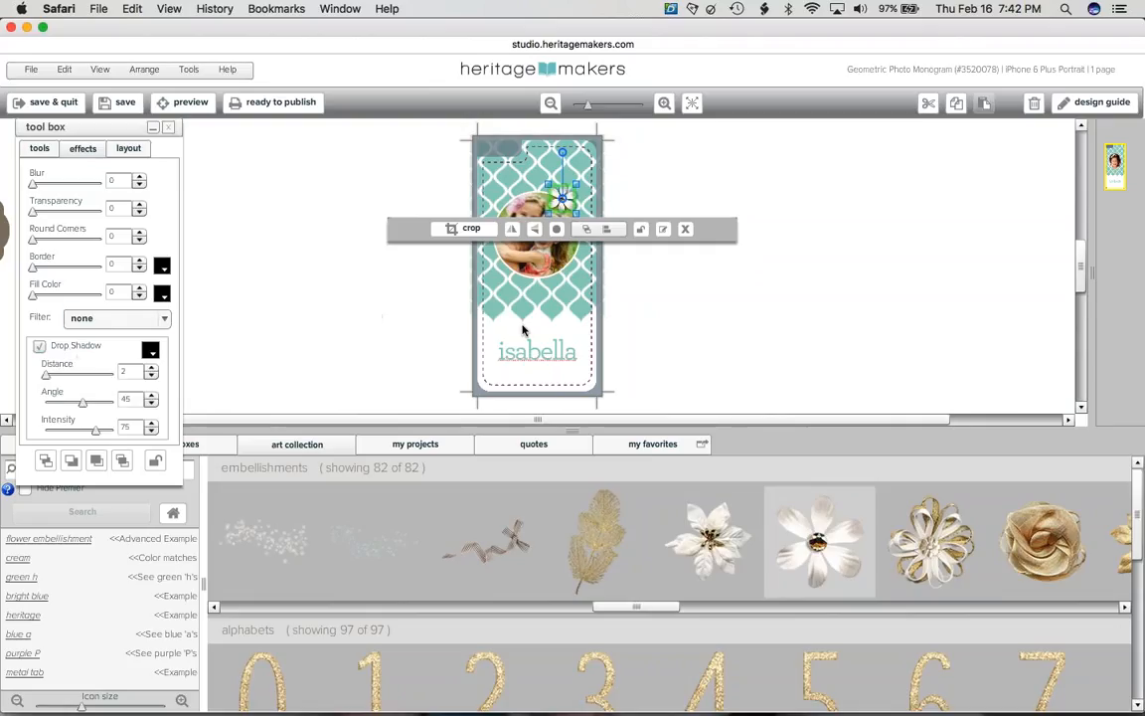
- Position the flower on the circle photo's top-right edge and return to the art kit list
click(656, 289)
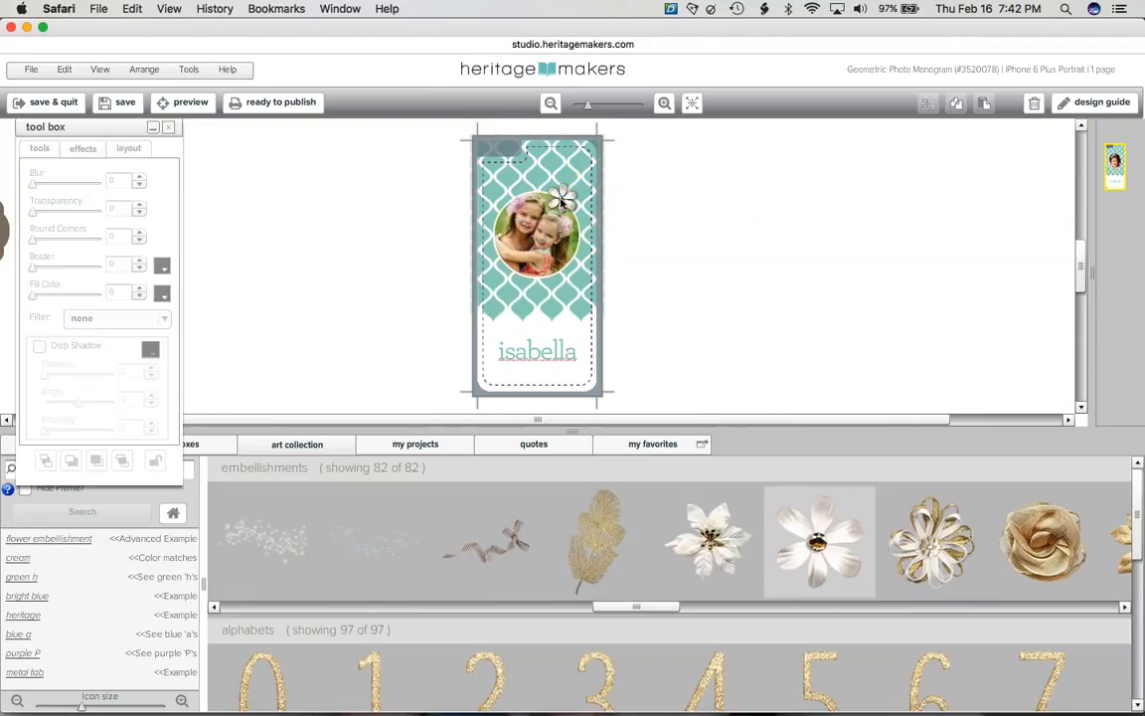
mouse_move(565, 200)
mouse_down()
mouse_move(488, 280)
mouse_move(527, 187)
mouse_move(563, 196)
mouse_up()
click(744, 237)
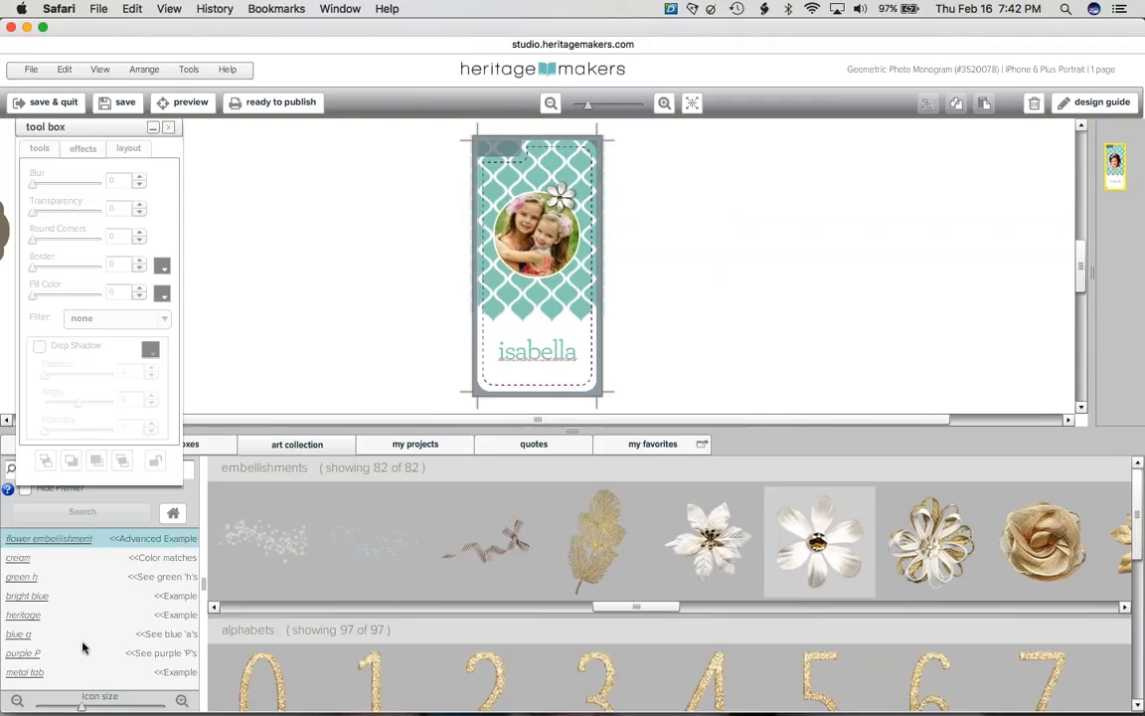
click(177, 515)
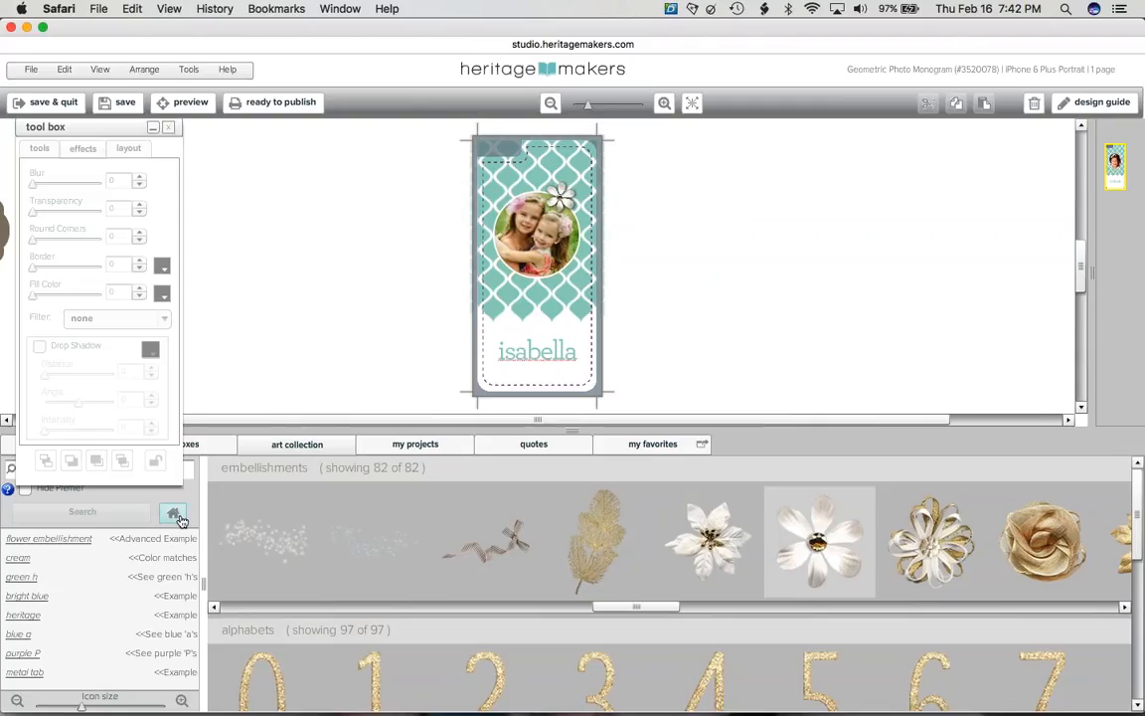
click(152, 128)
click(145, 469)
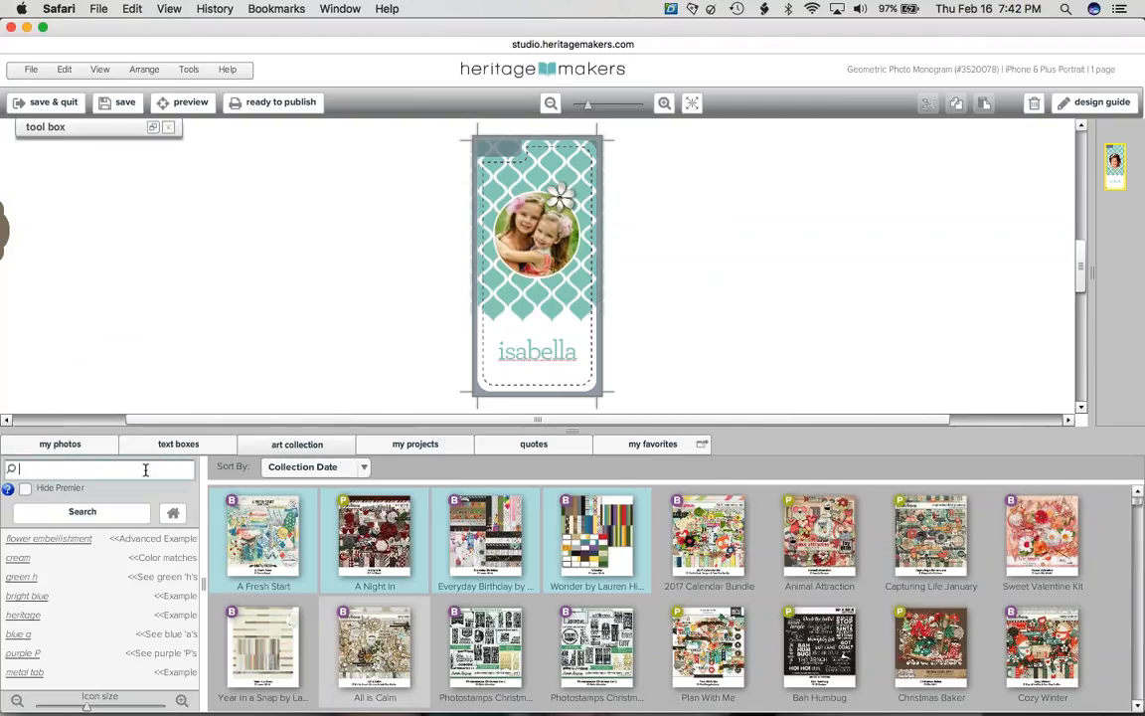
- Search art for 'purple paper' with Hide Premier checked, then show the project's pages
text(purple paper)
key(Return)
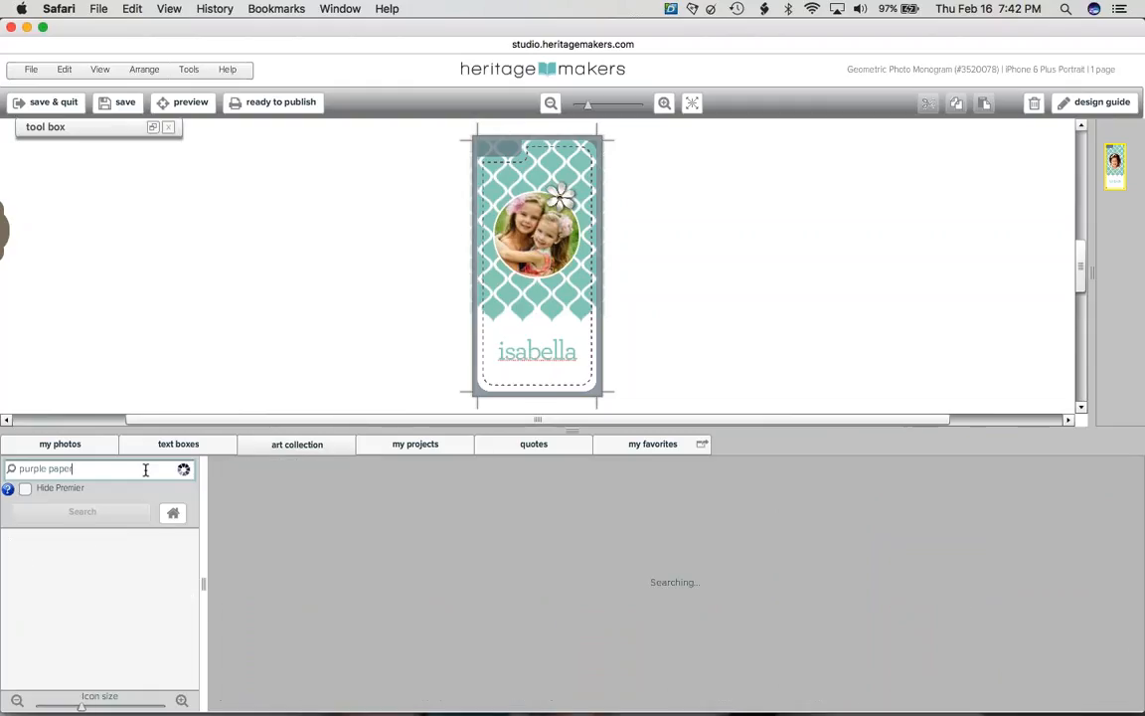
click(63, 492)
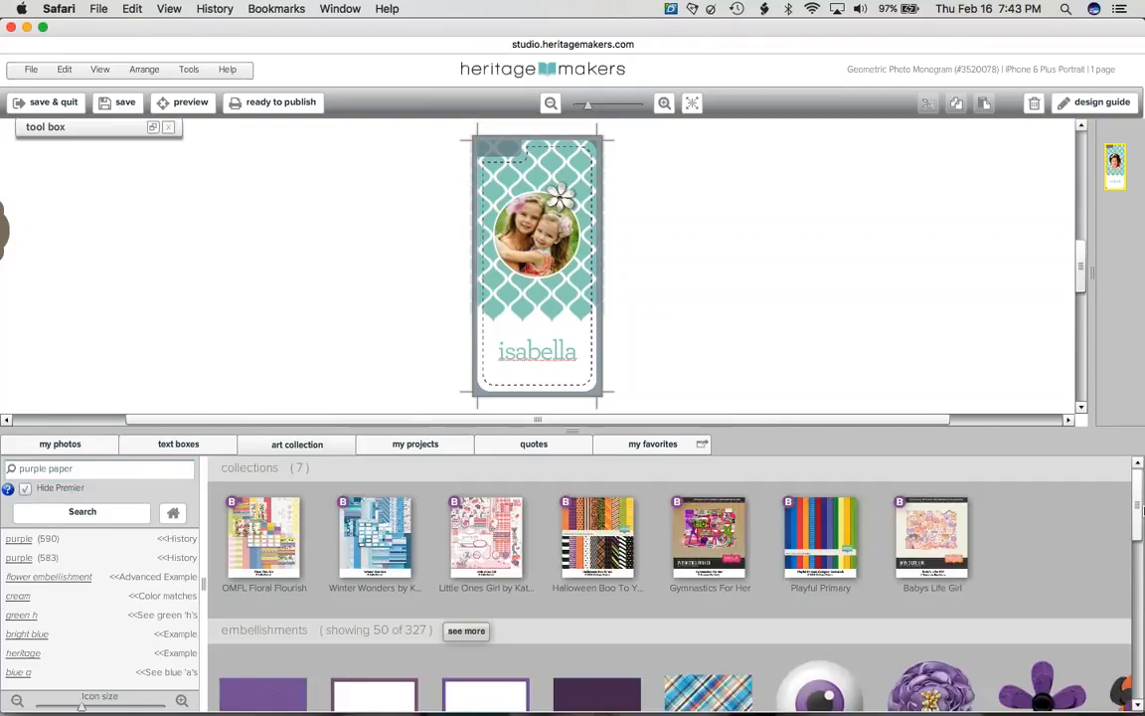
drag(1140, 512, 1138, 463)
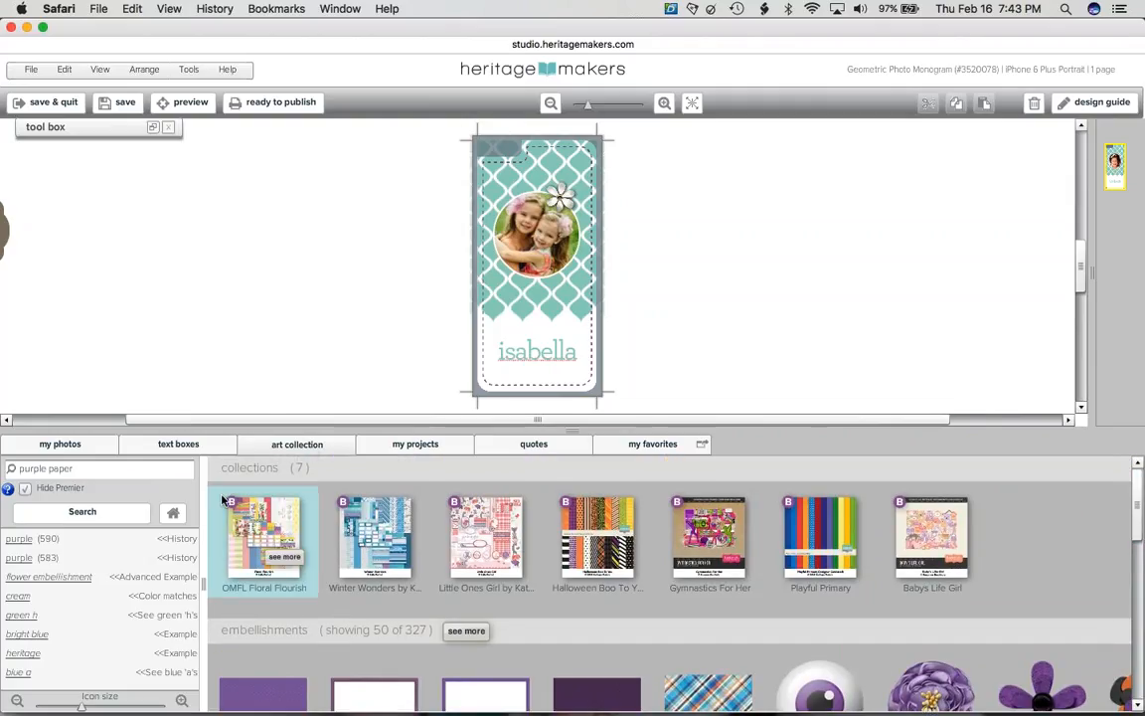
click(402, 458)
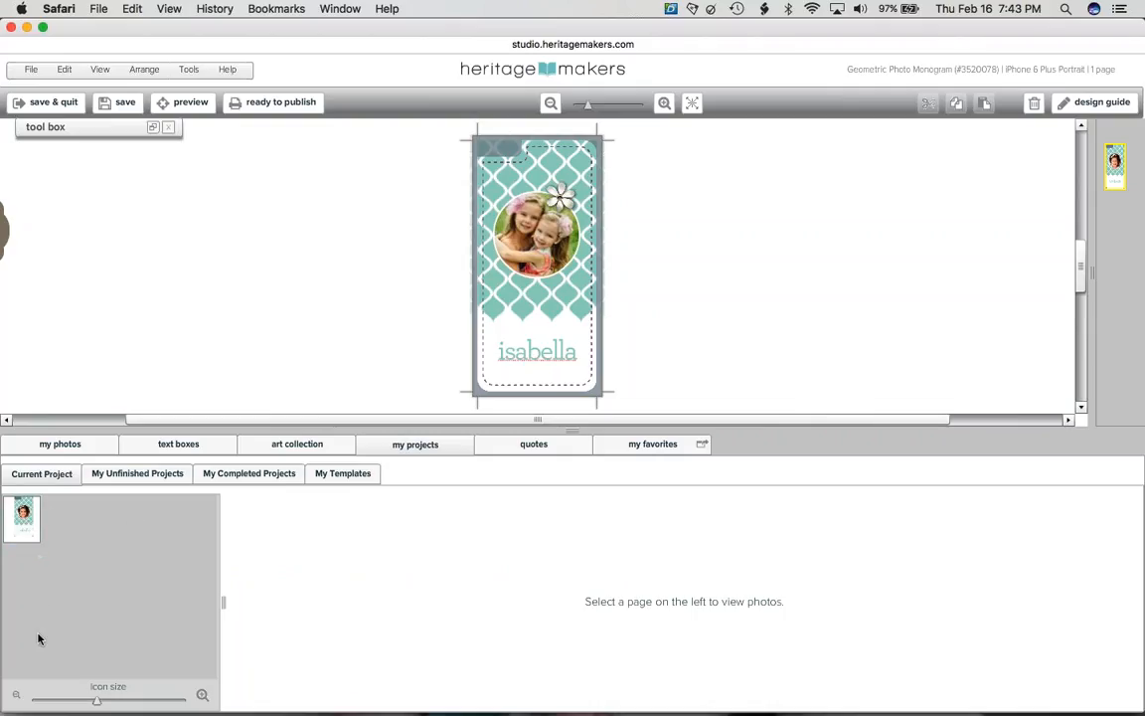
click(22, 515)
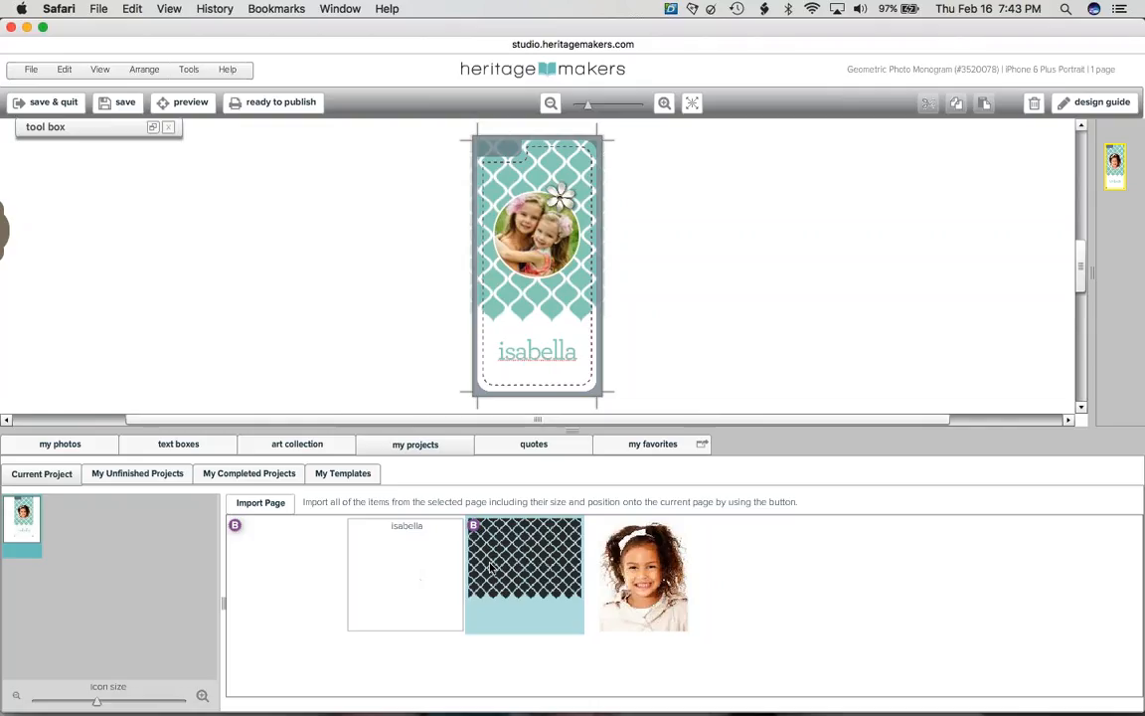
drag(490, 567, 616, 361)
key(Delete)
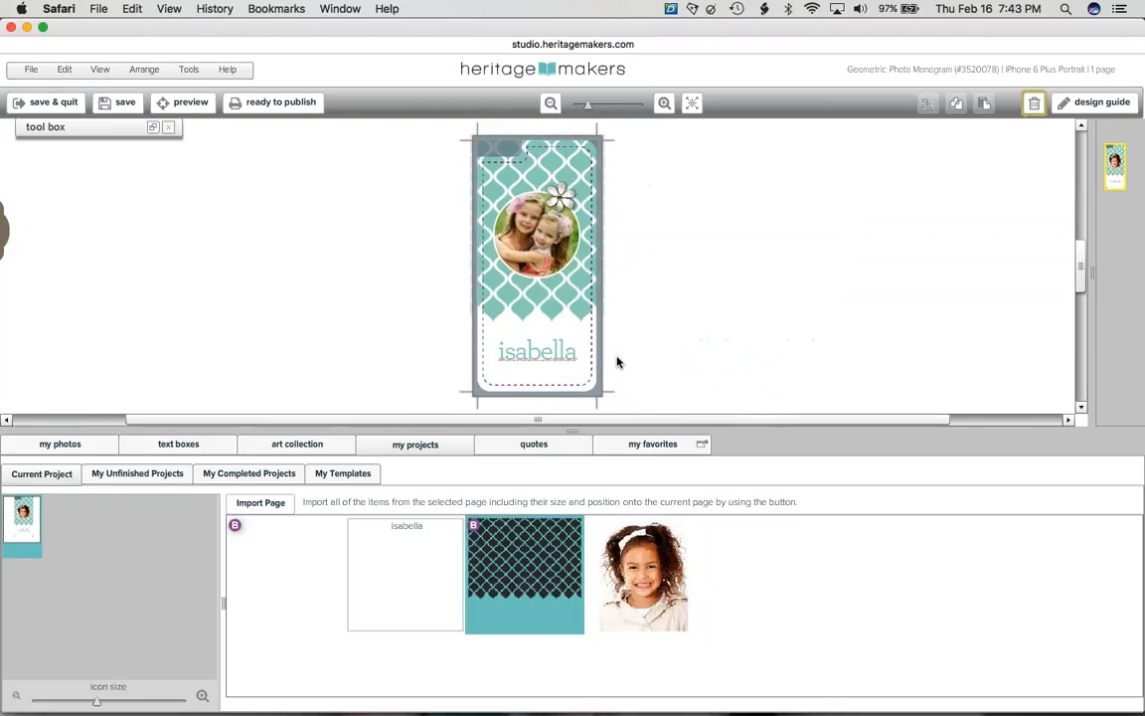
click(154, 479)
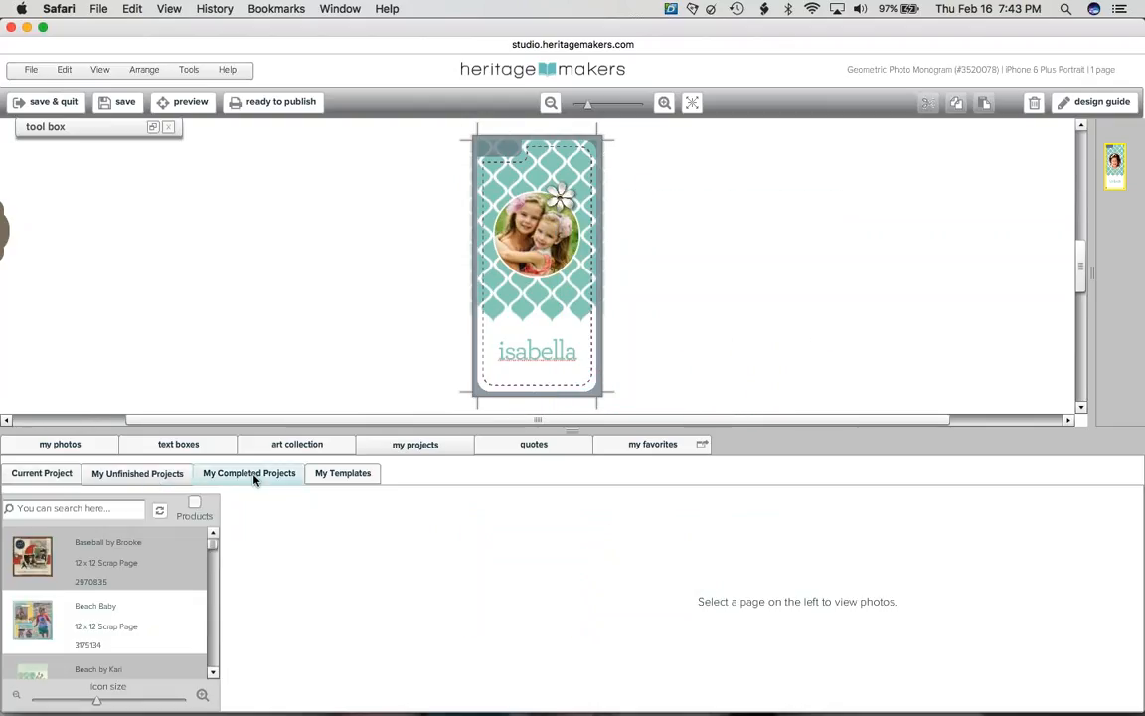
click(335, 480)
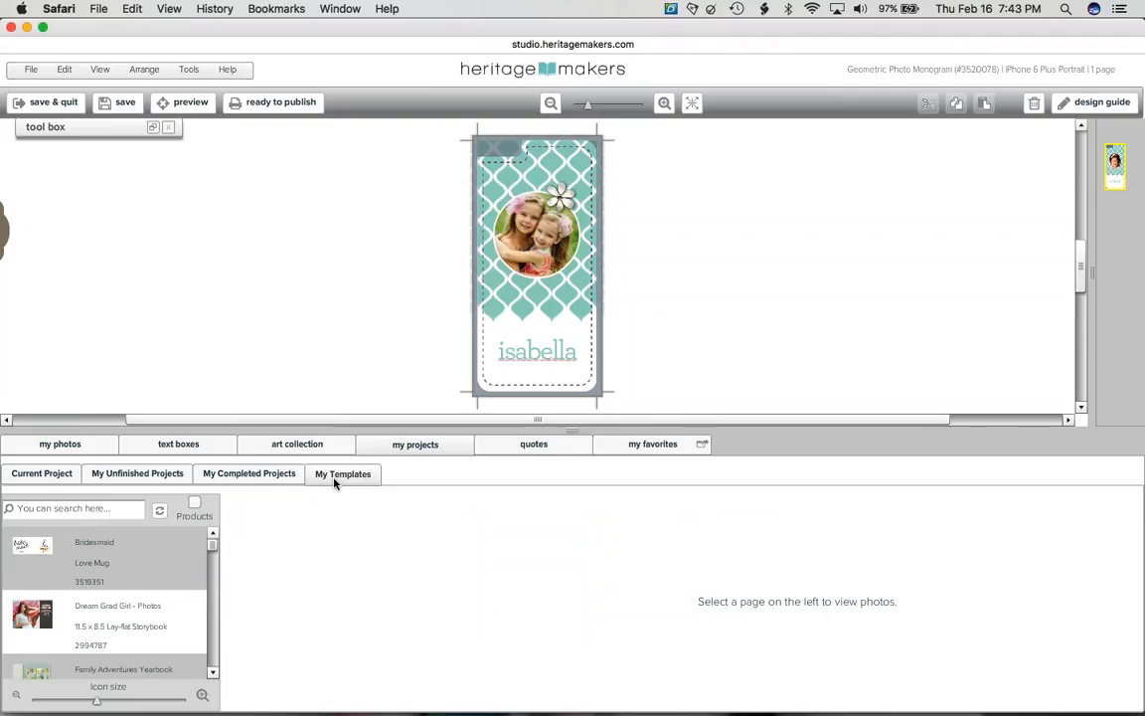
click(118, 552)
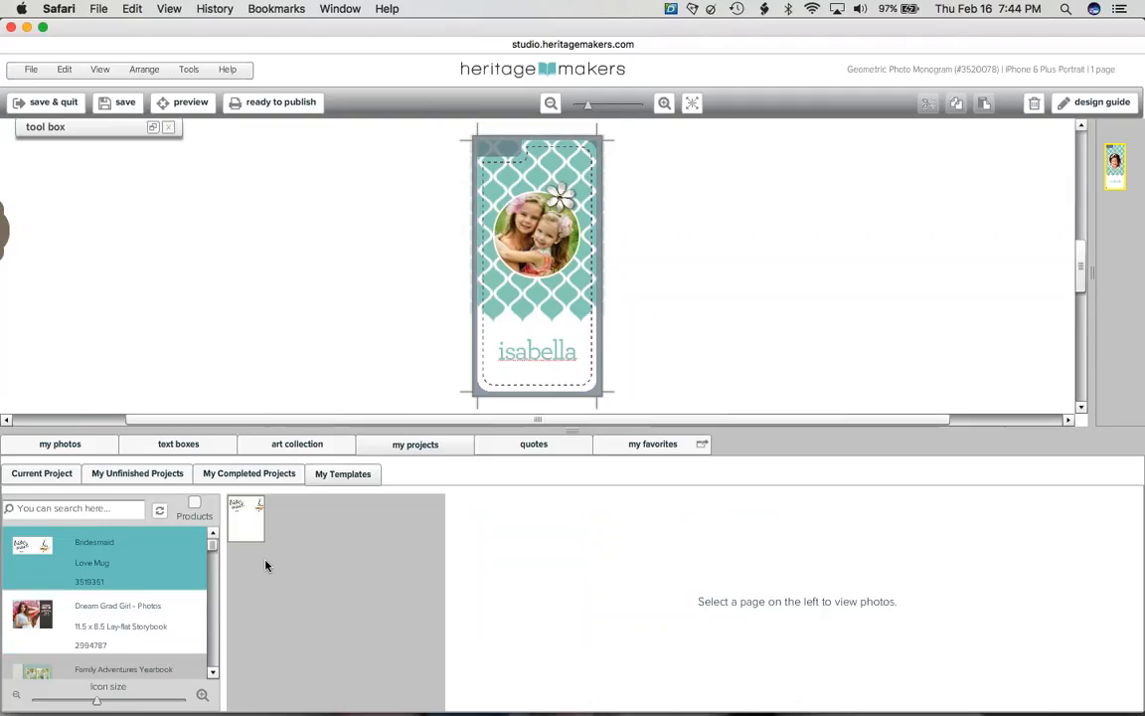
click(254, 522)
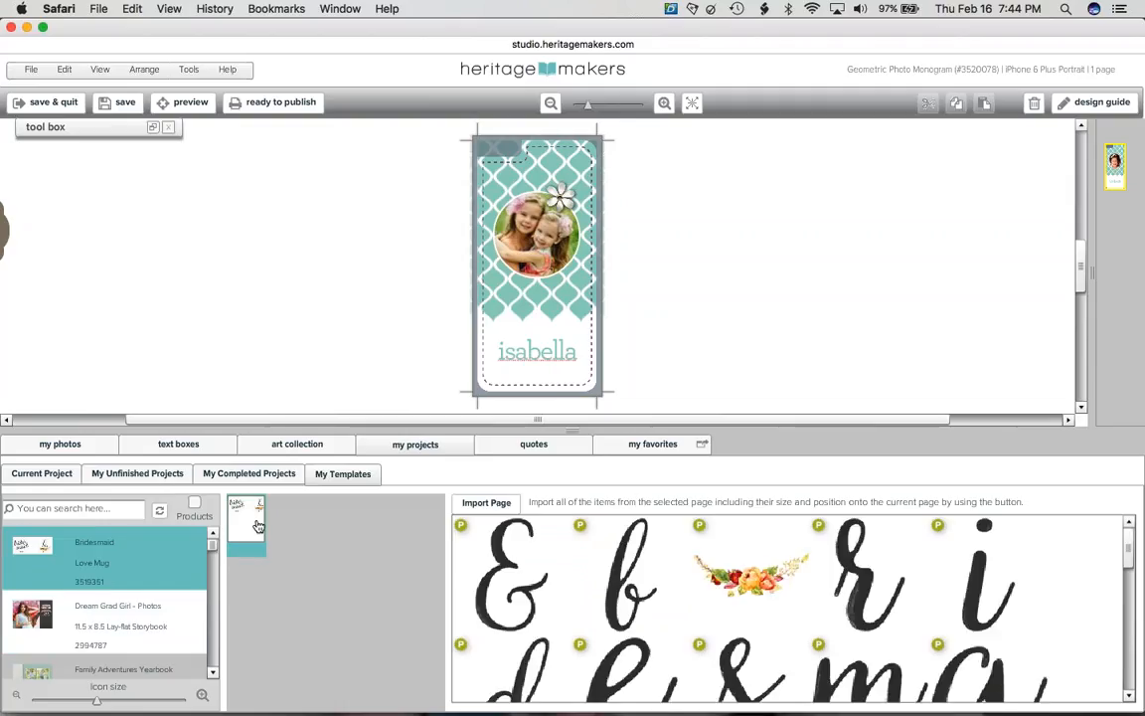
drag(462, 537, 498, 324)
key(Delete)
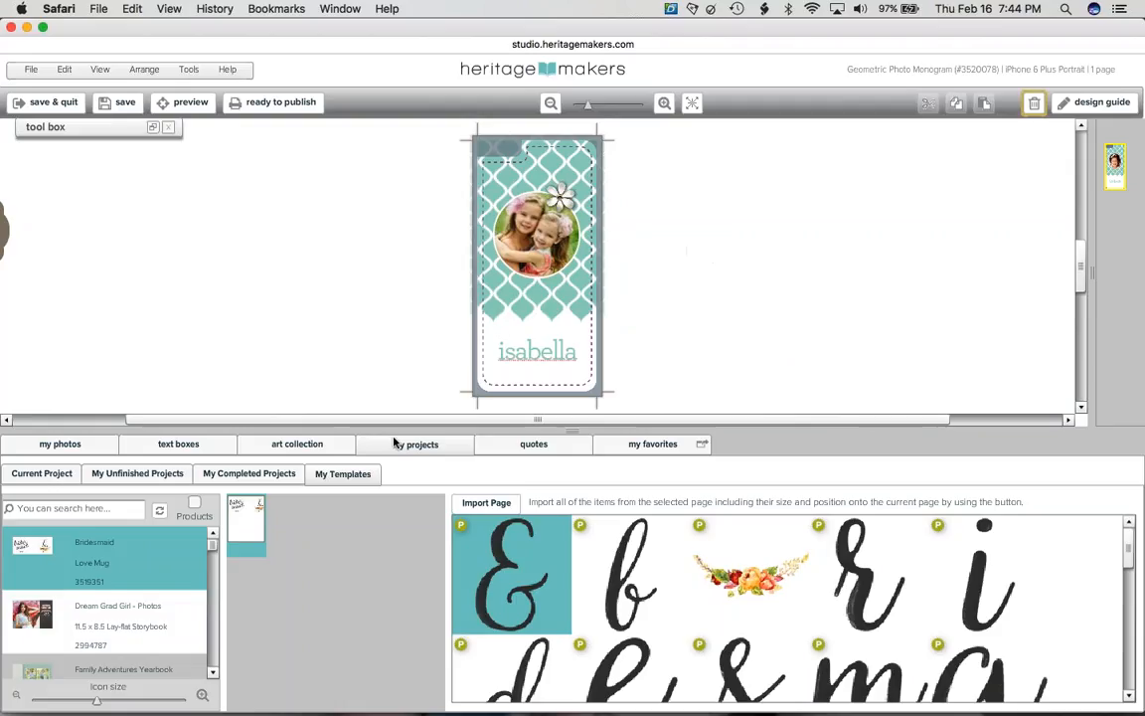
click(179, 575)
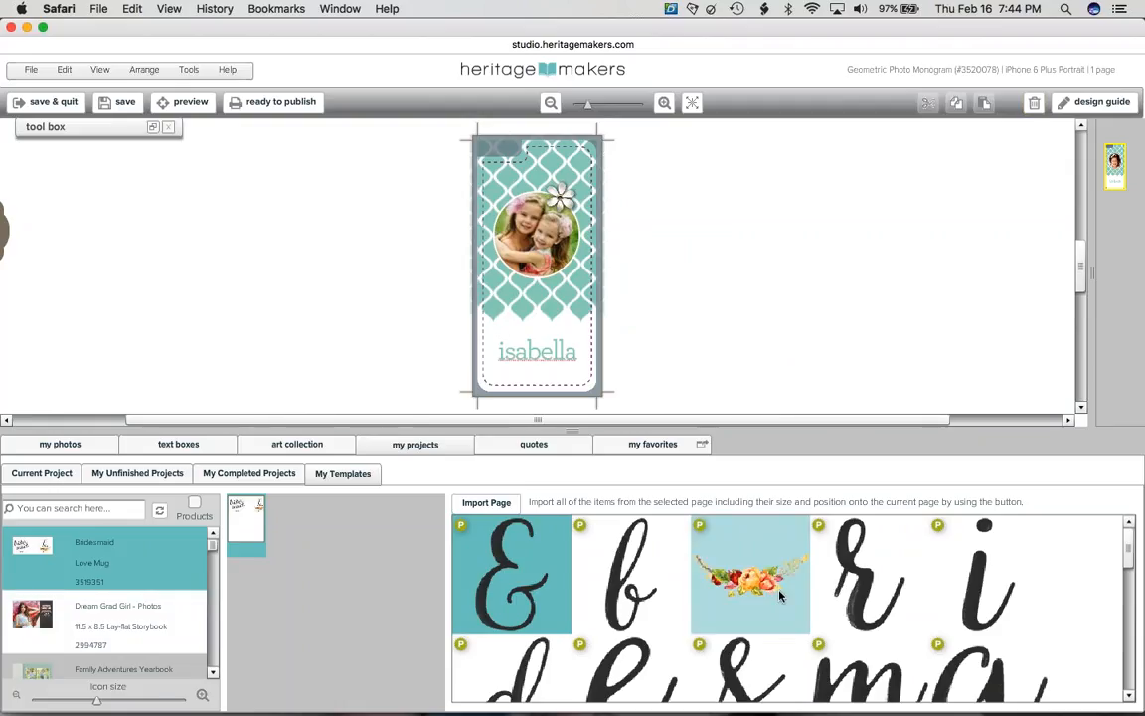
drag(708, 537, 540, 313)
key(Delete)
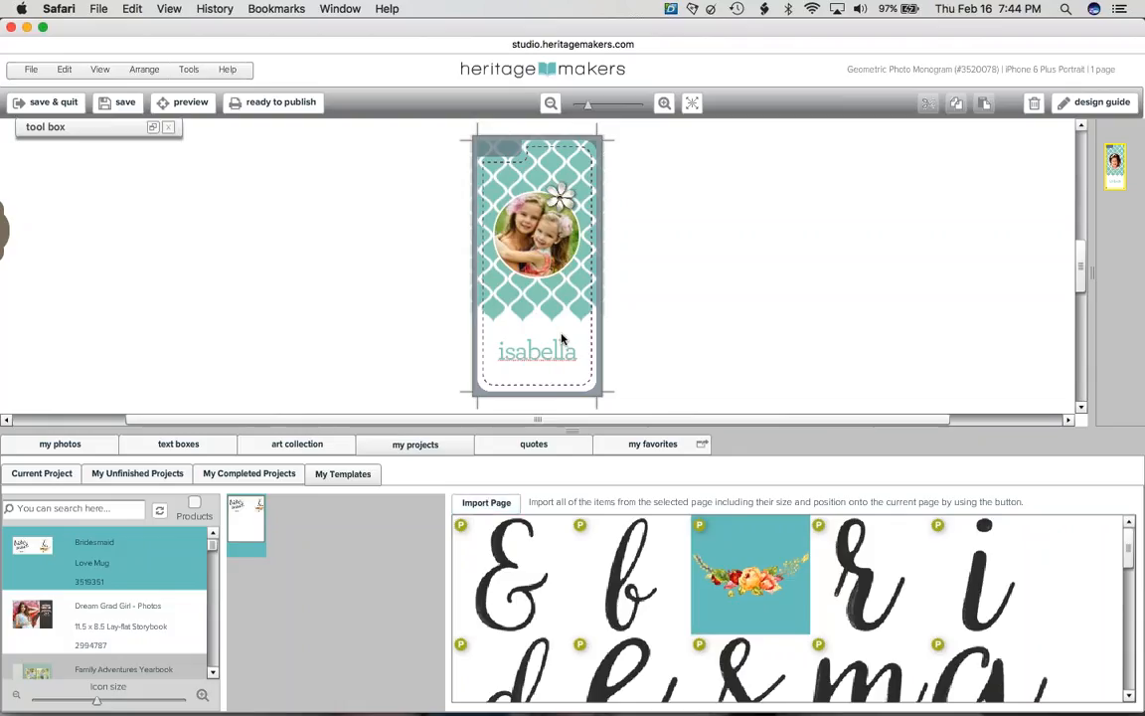
click(485, 503)
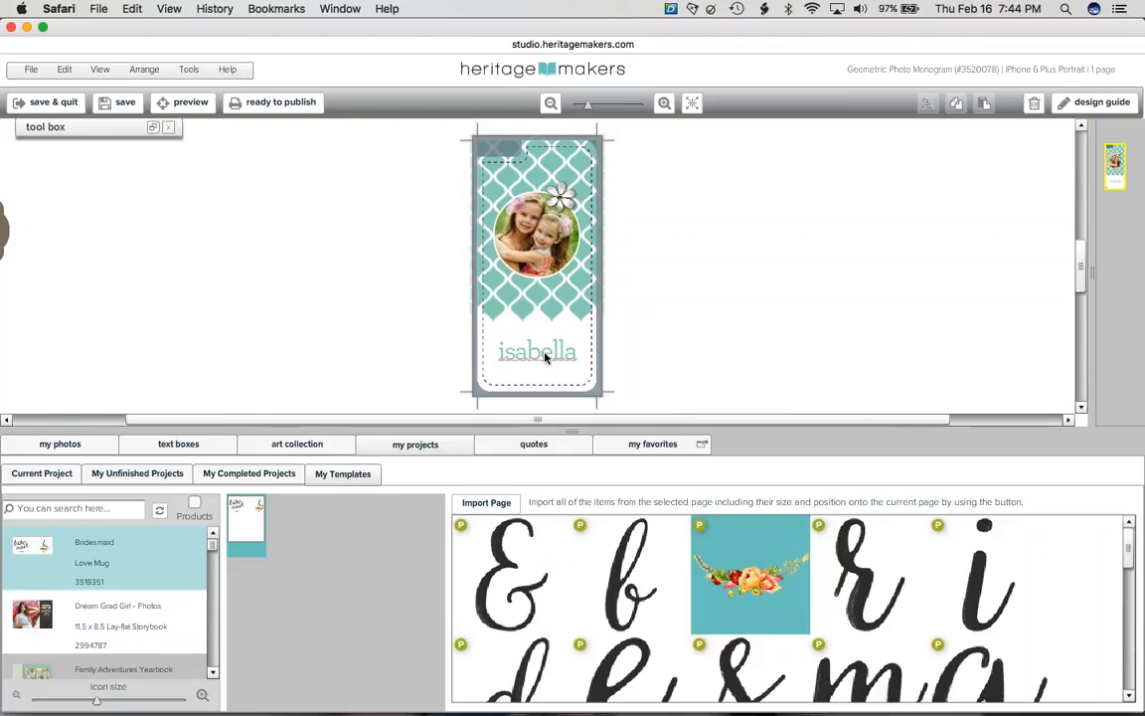
- Place the Birthday quote 'A perfect day to Celebrate' on the phone case
click(520, 448)
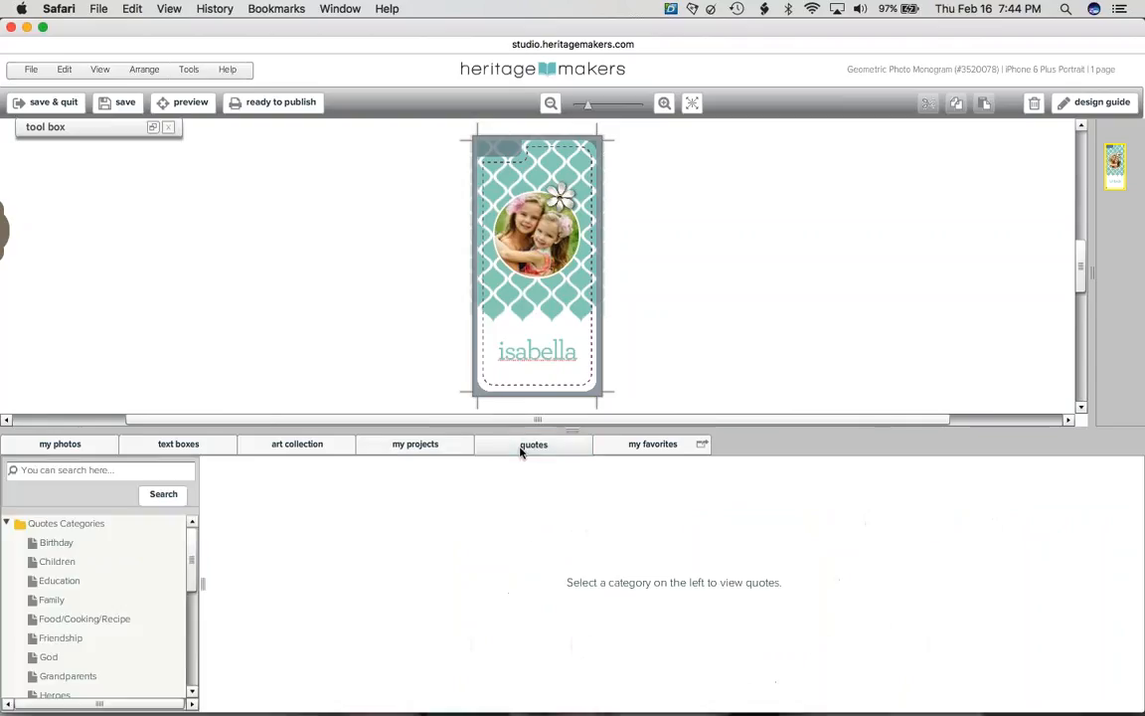
click(108, 552)
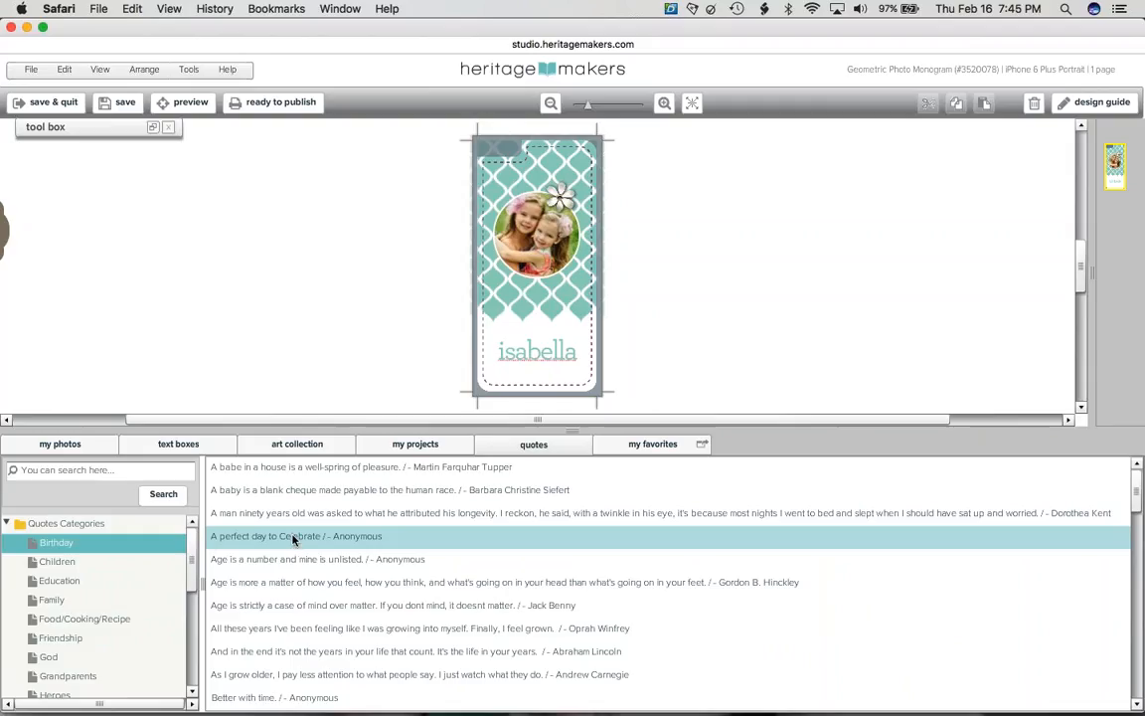
drag(294, 546, 529, 320)
- Style the quote in the Journaling font at size 36, centred
click(154, 129)
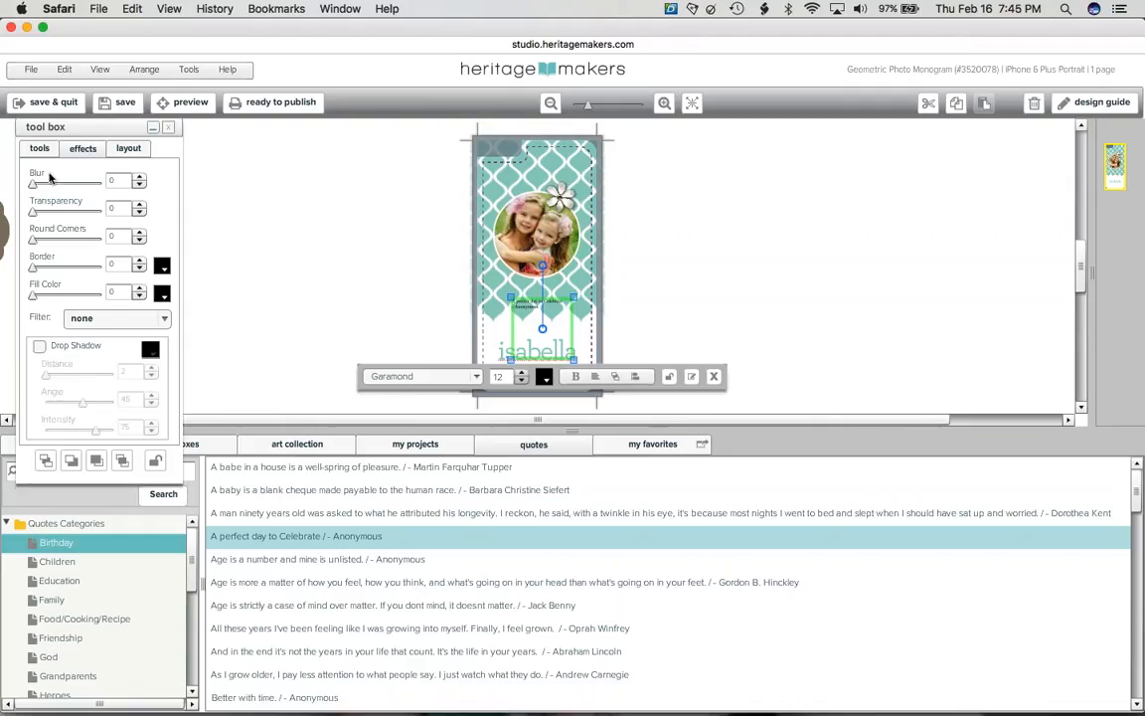
click(77, 147)
click(85, 192)
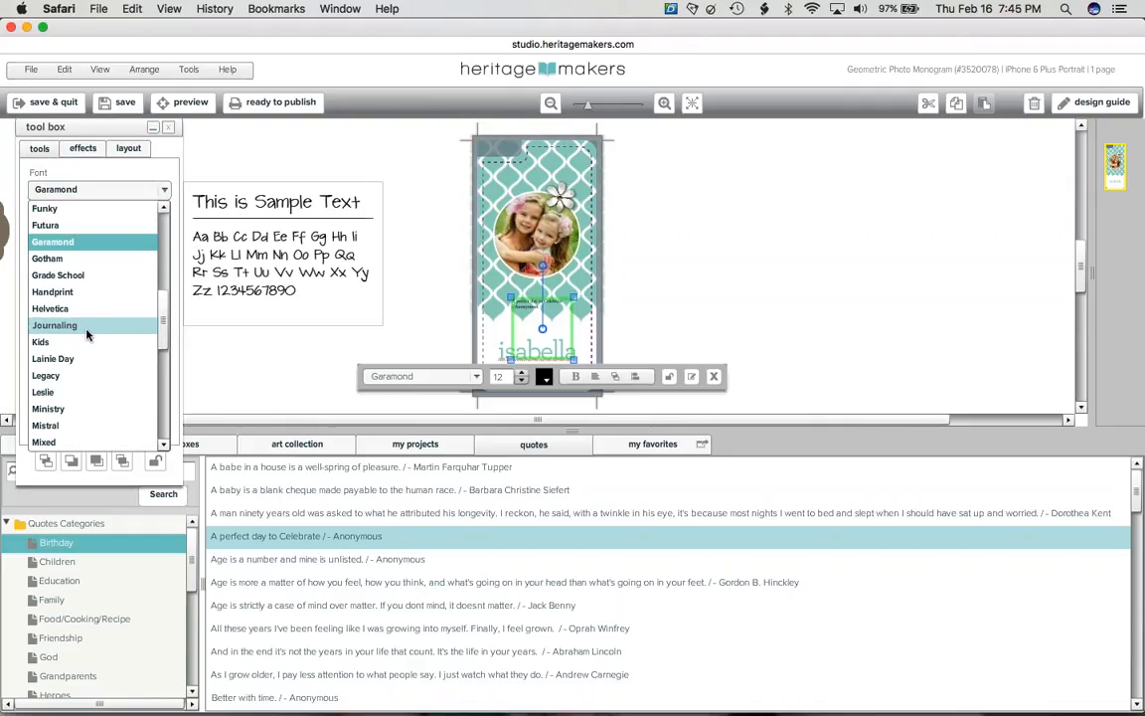
click(85, 331)
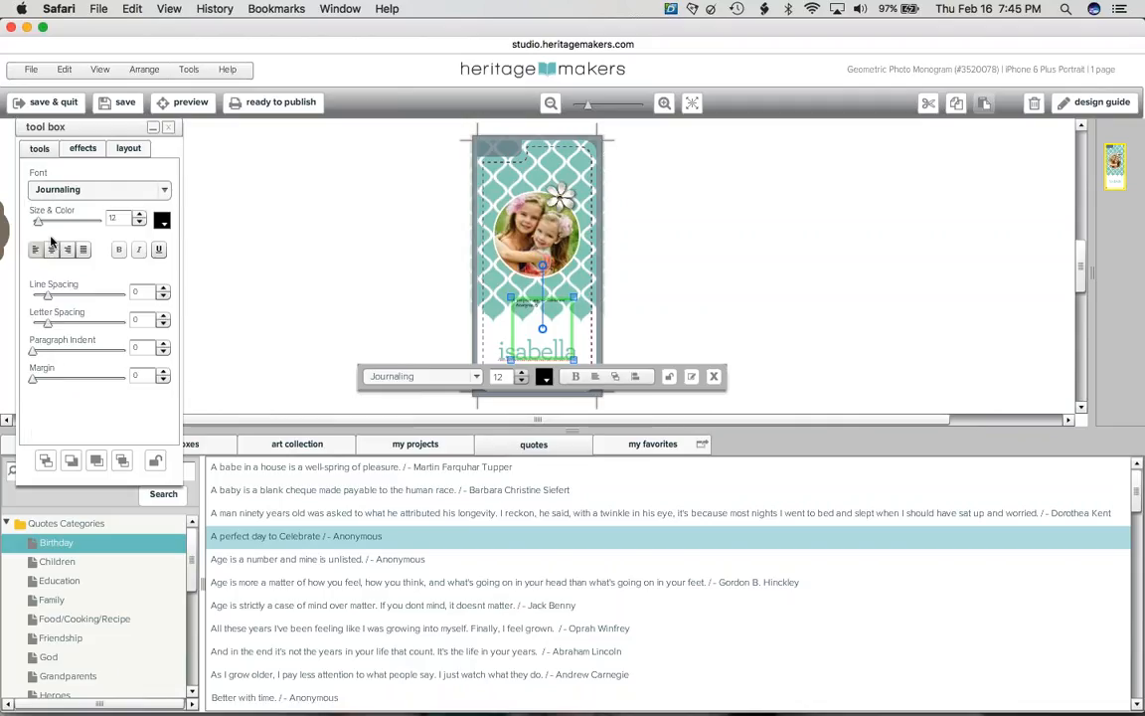
drag(39, 221, 56, 221)
click(53, 250)
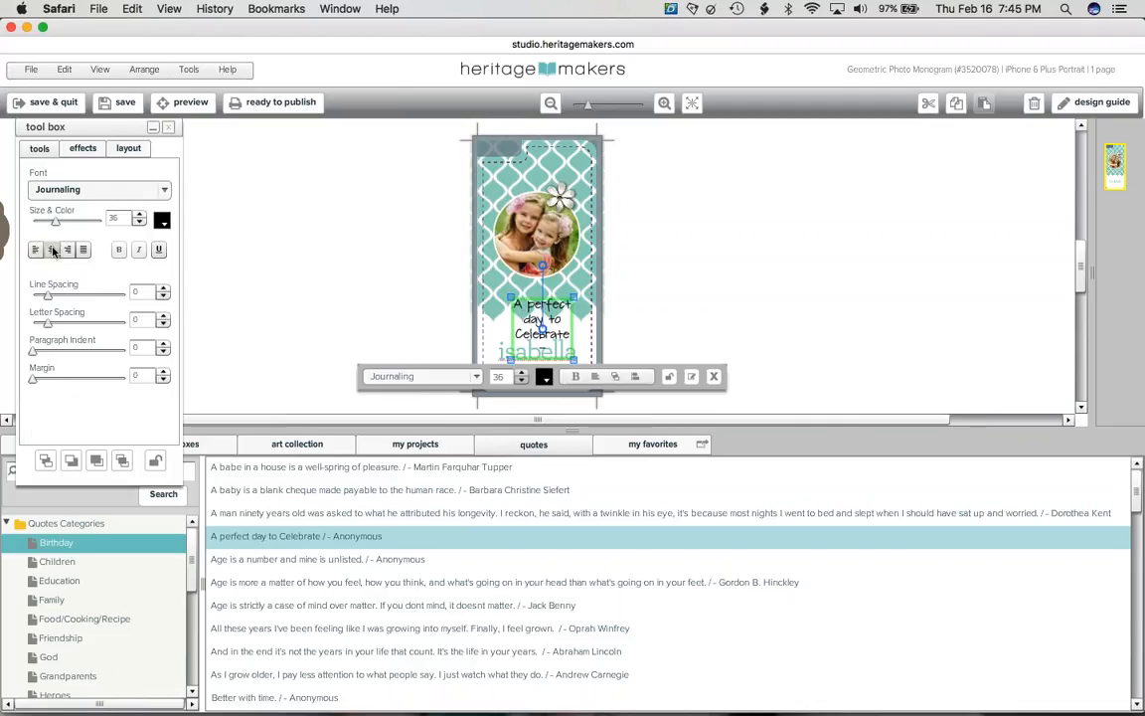
- Widen and move the quote box over the name, then delete the quote and show the favourites
click(615, 377)
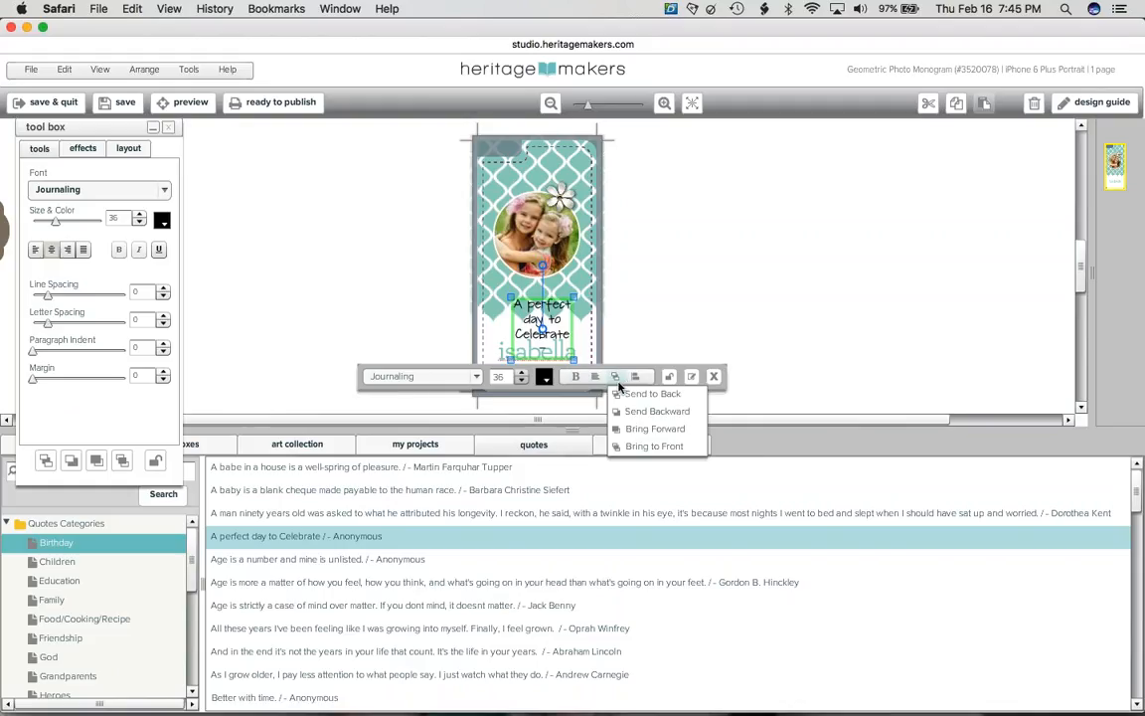
click(596, 376)
drag(572, 359, 619, 372)
drag(577, 321, 575, 366)
click(685, 276)
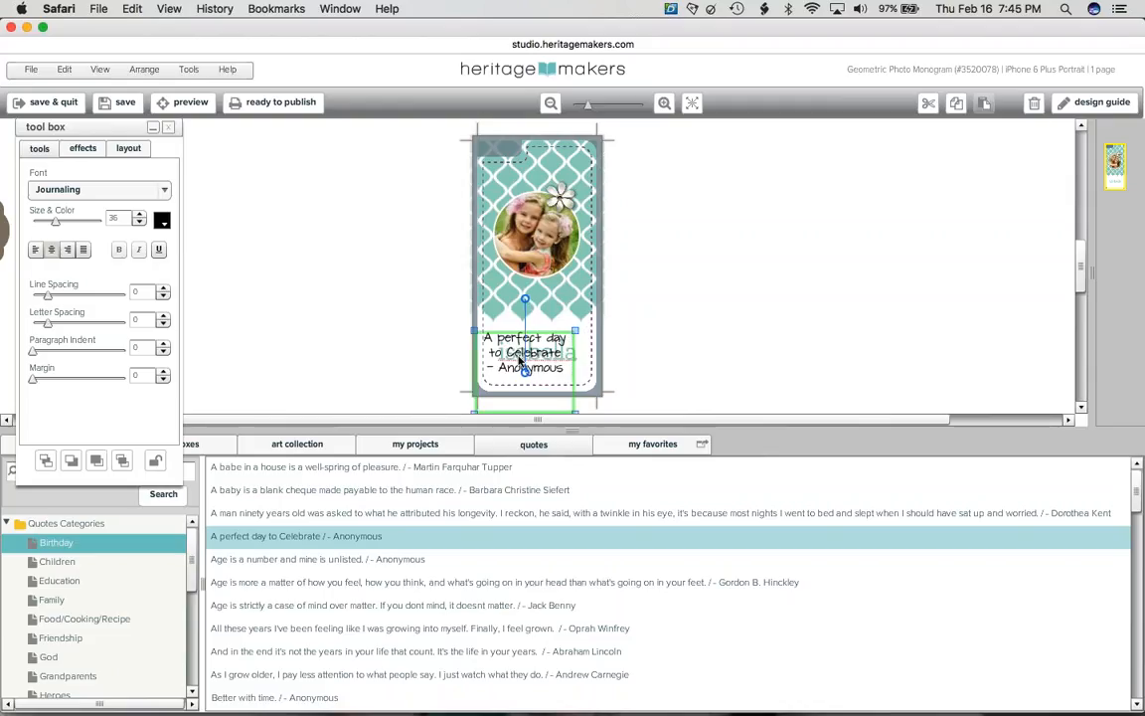
key(Delete)
click(653, 446)
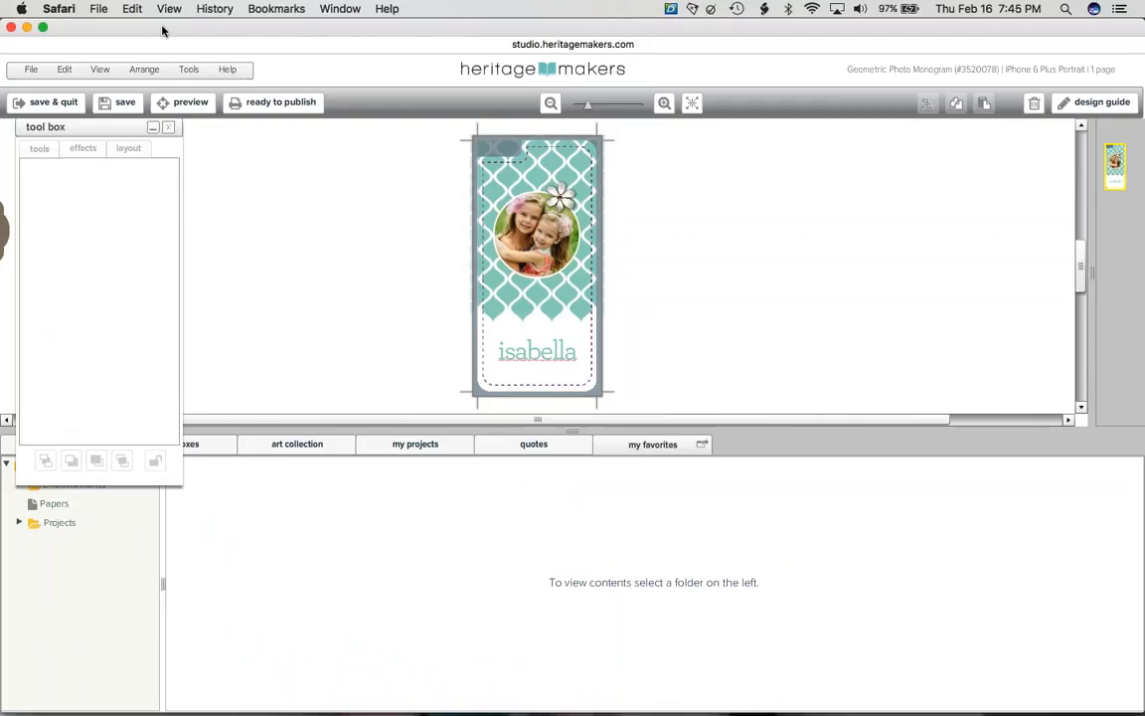
- Browse the Gymnastics For Her art collection and pick up the Believe word art
click(152, 127)
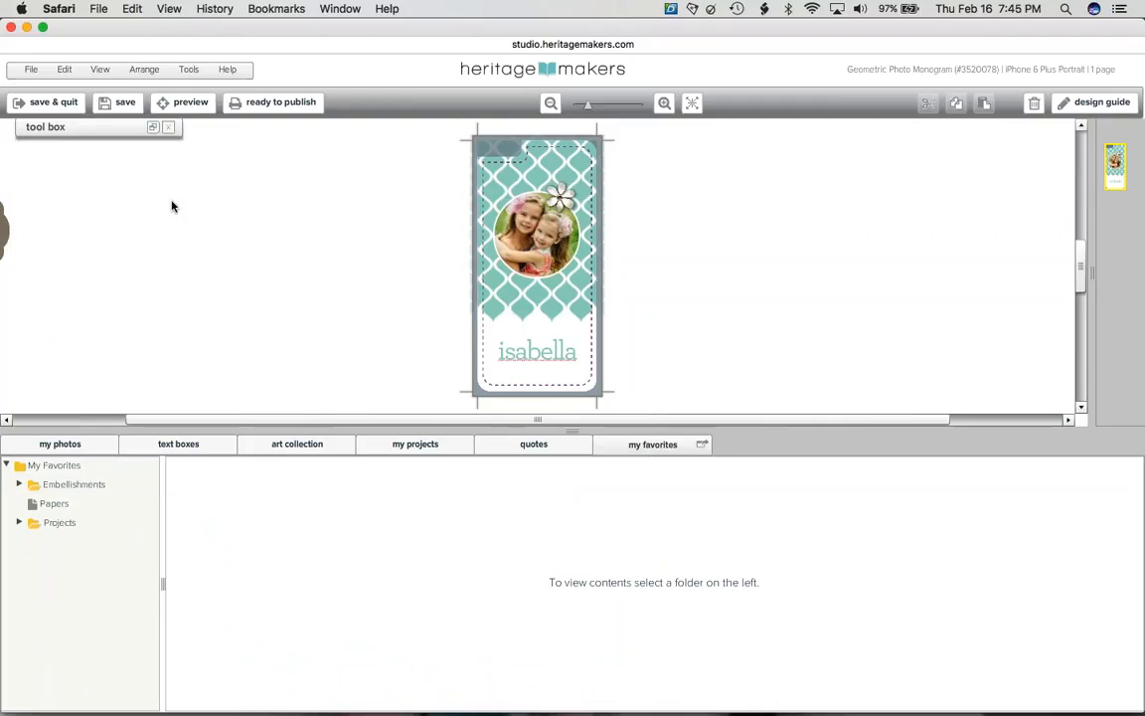
click(316, 448)
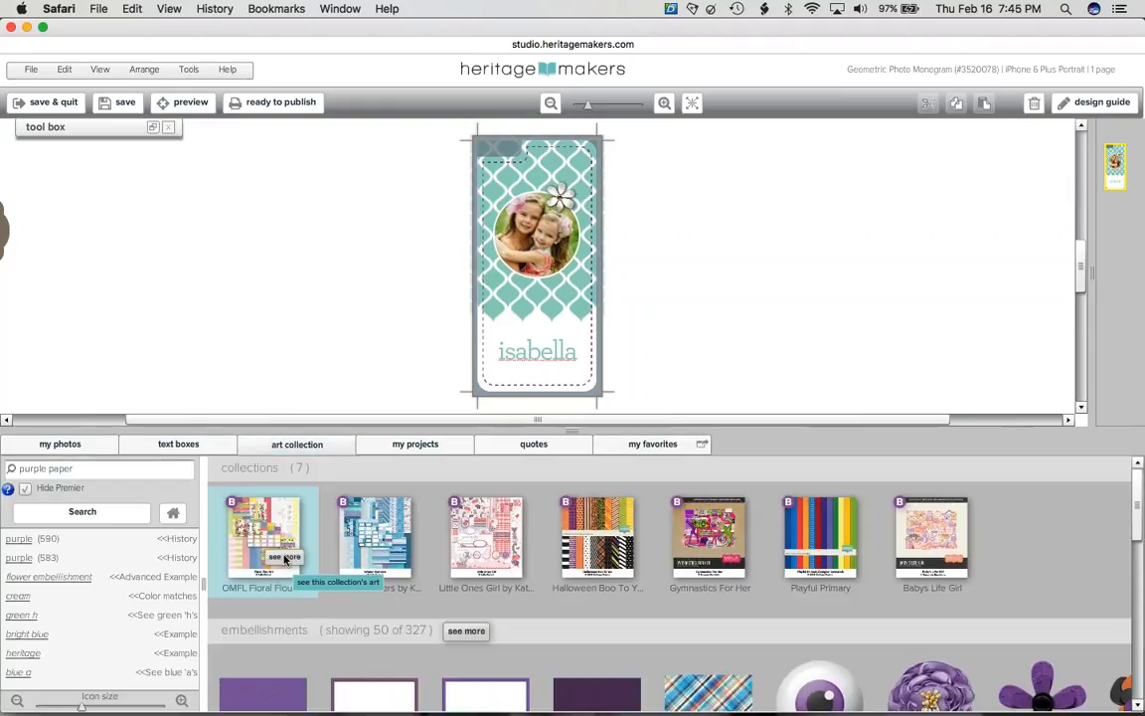
click(725, 559)
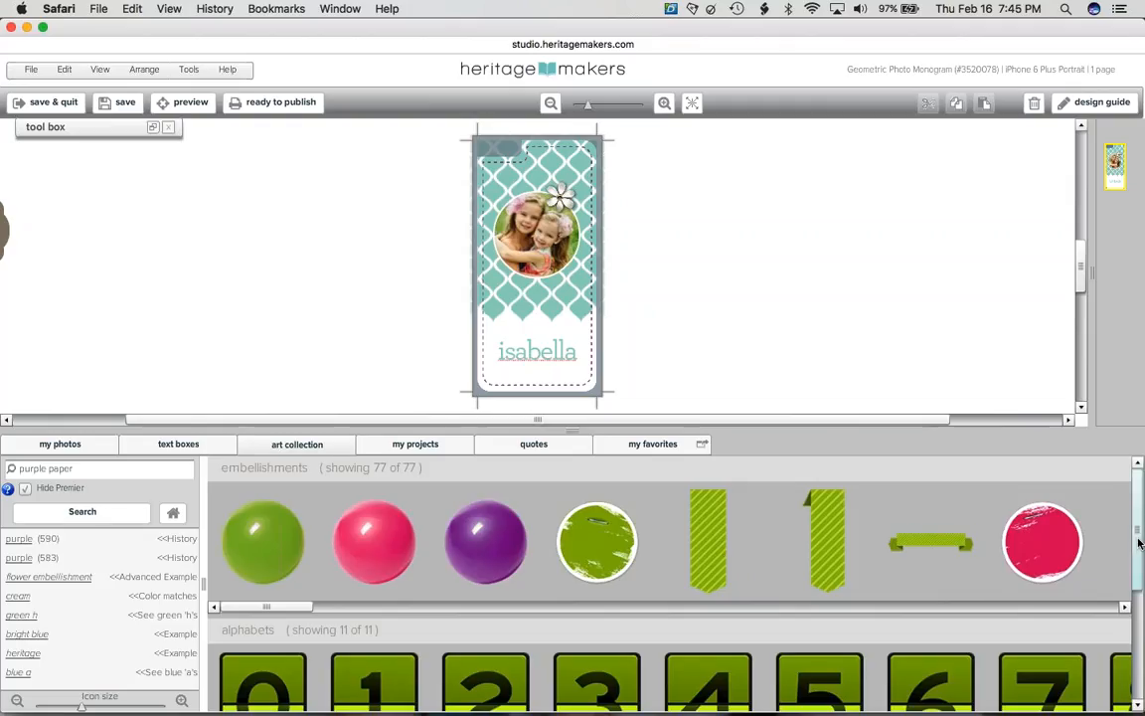
scroll(913, 636, down, 5)
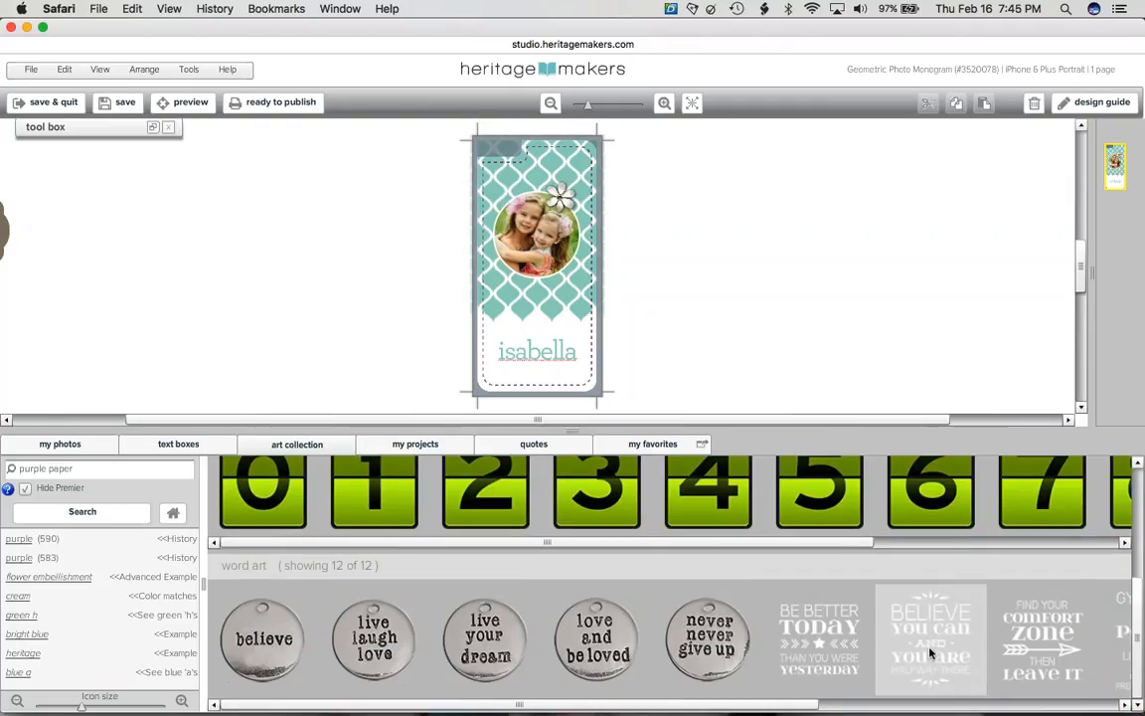
mouse_move(929, 650)
mouse_down()
mouse_move(995, 636)
mouse_move(927, 632)
mouse_up()
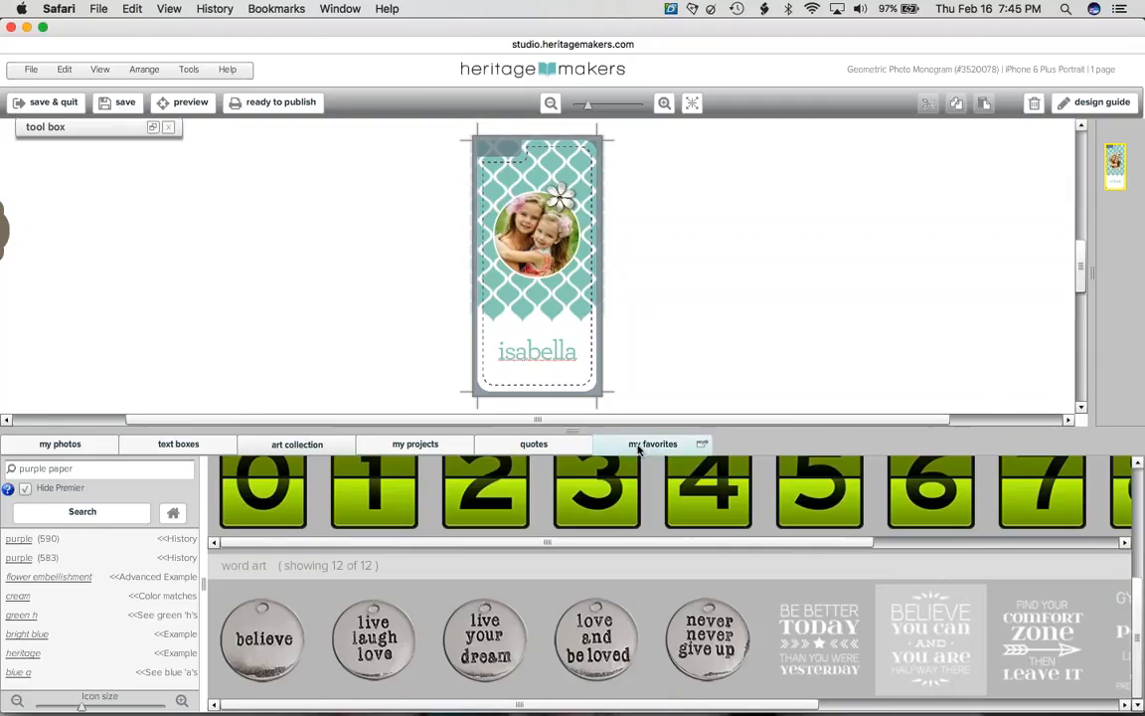
- Show the favourite Embellishments > Patterned Papers in a floating window, then return them to the lower panel
click(702, 446)
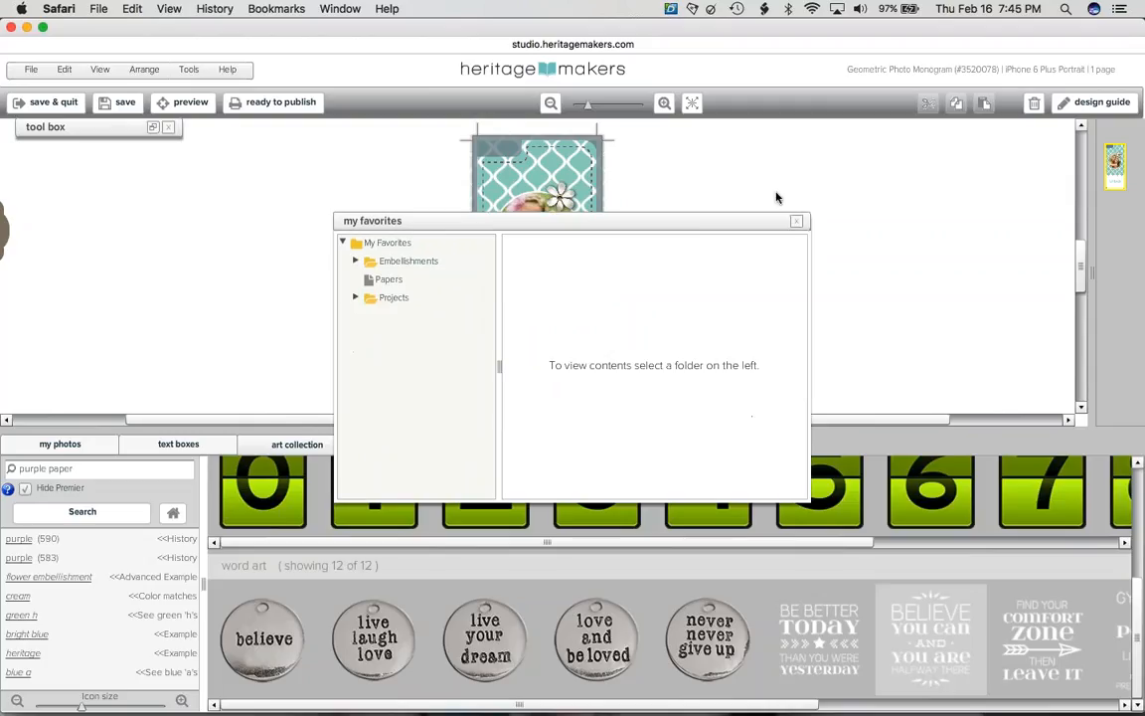
click(370, 230)
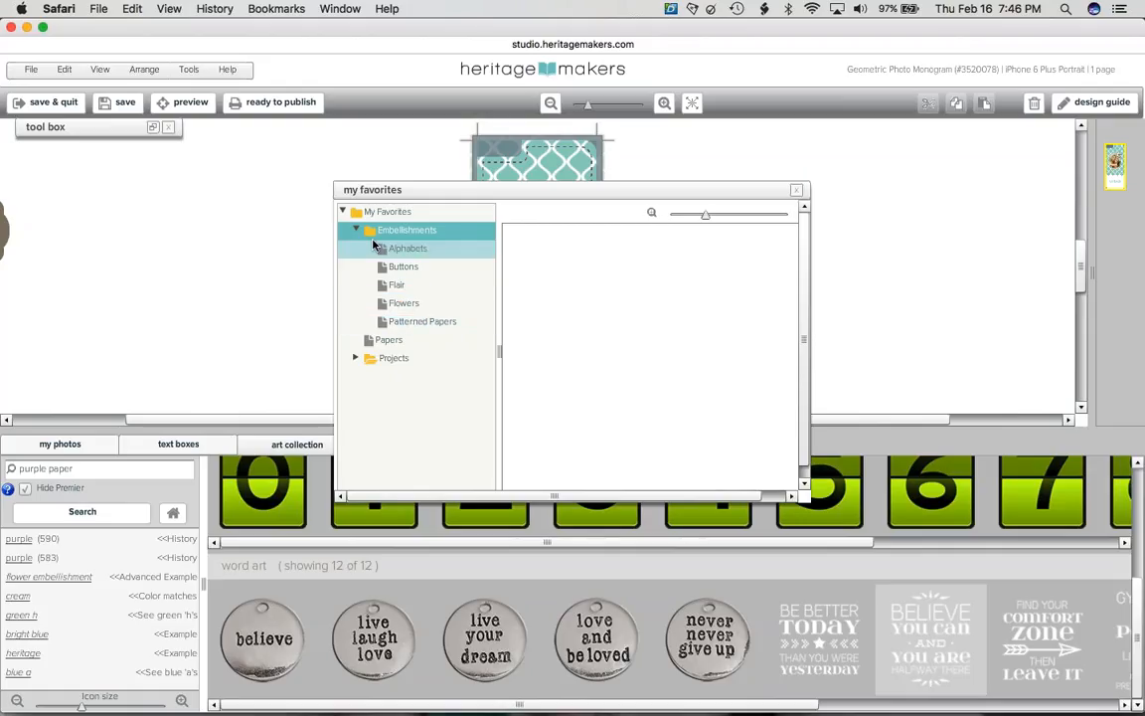
click(423, 321)
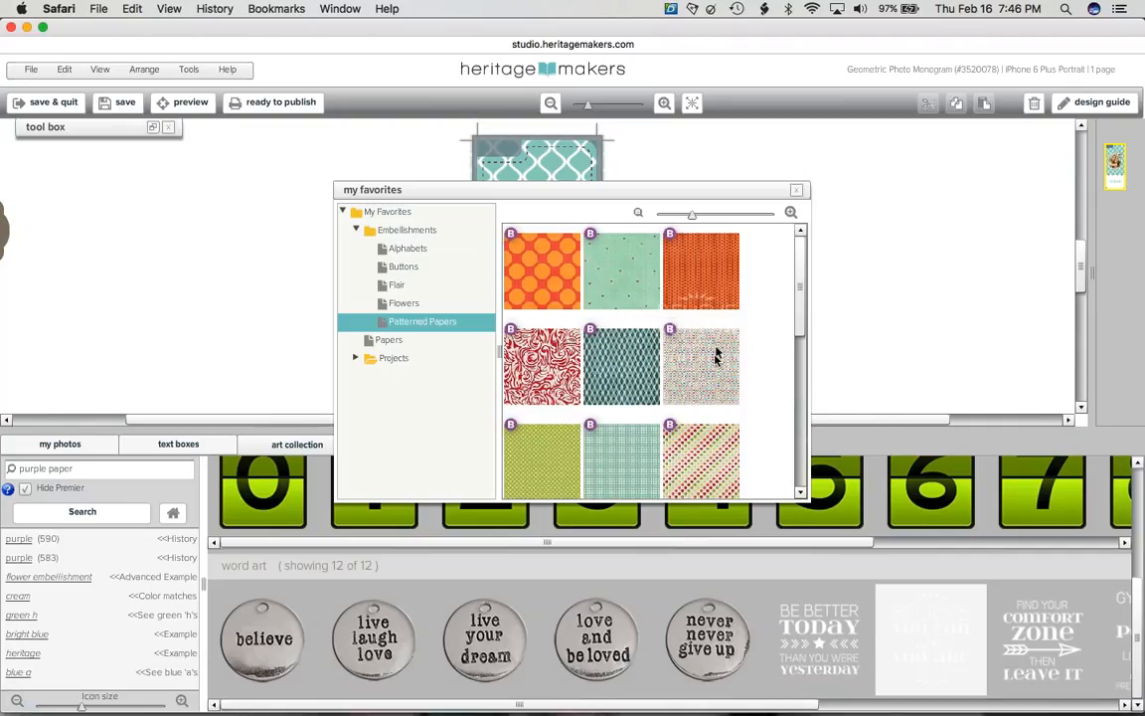
drag(715, 353, 779, 314)
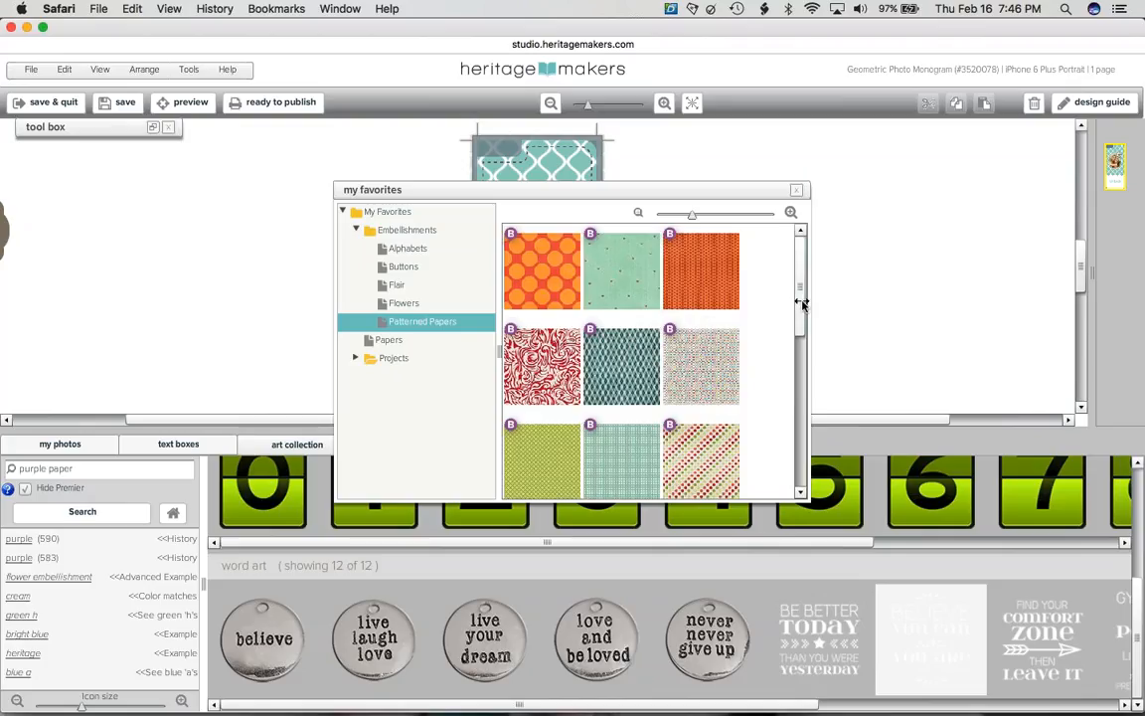
drag(800, 304, 706, 452)
drag(801, 427, 787, 296)
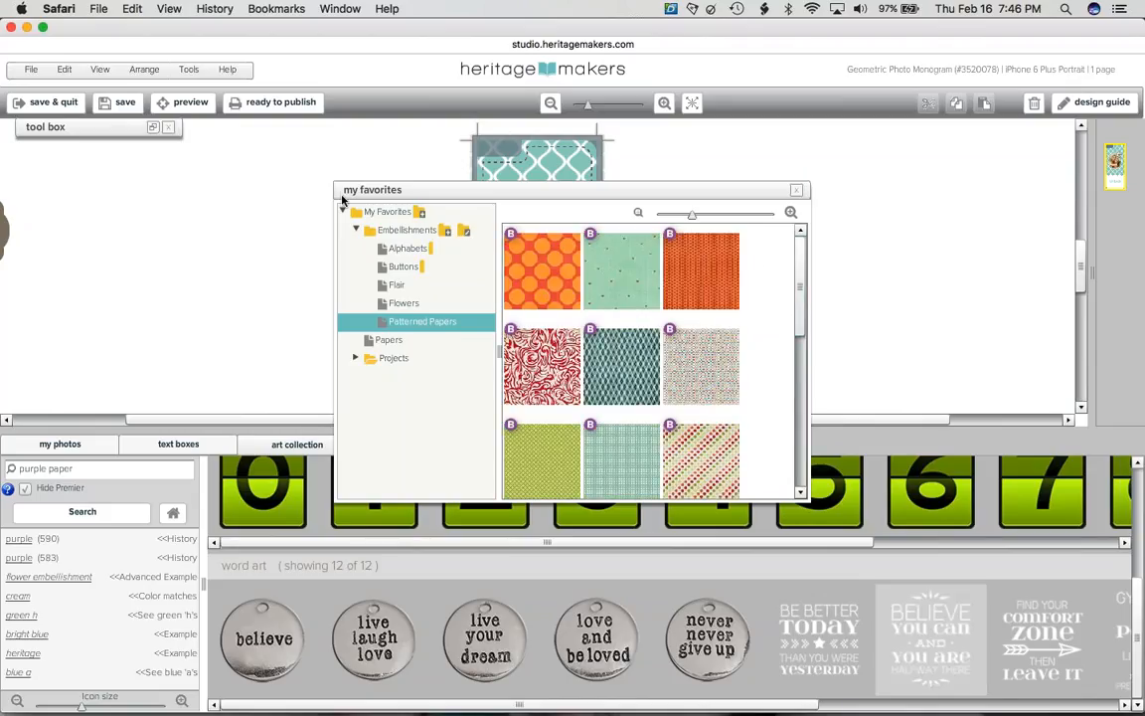
click(798, 191)
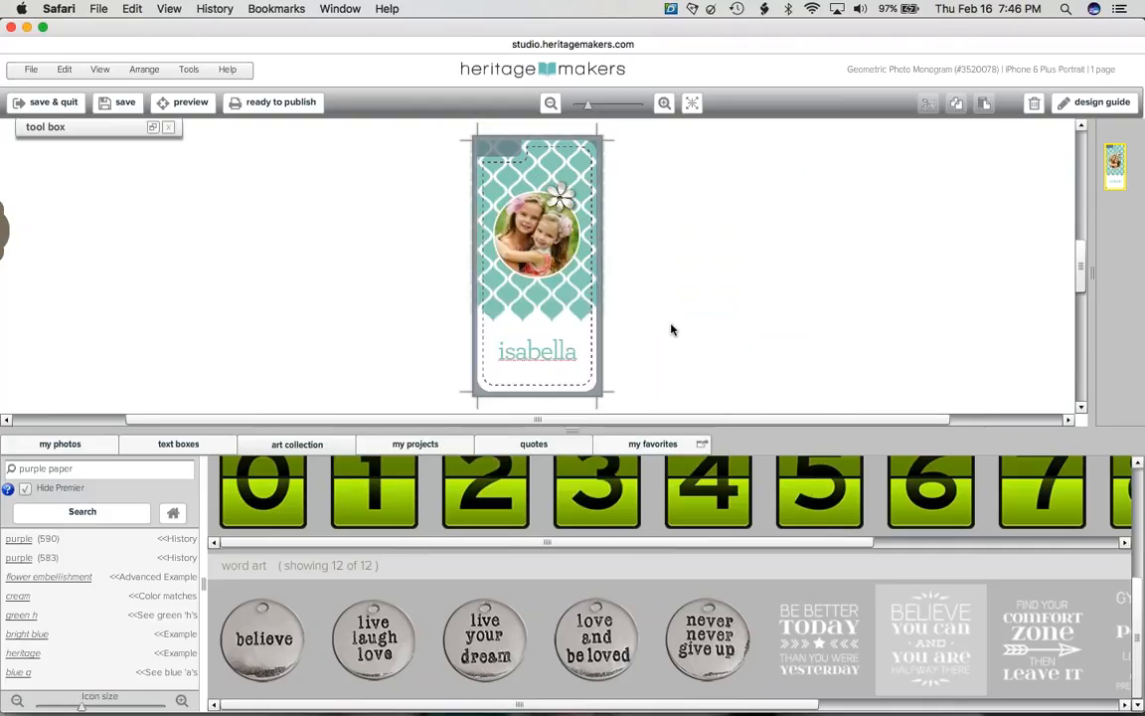
click(670, 449)
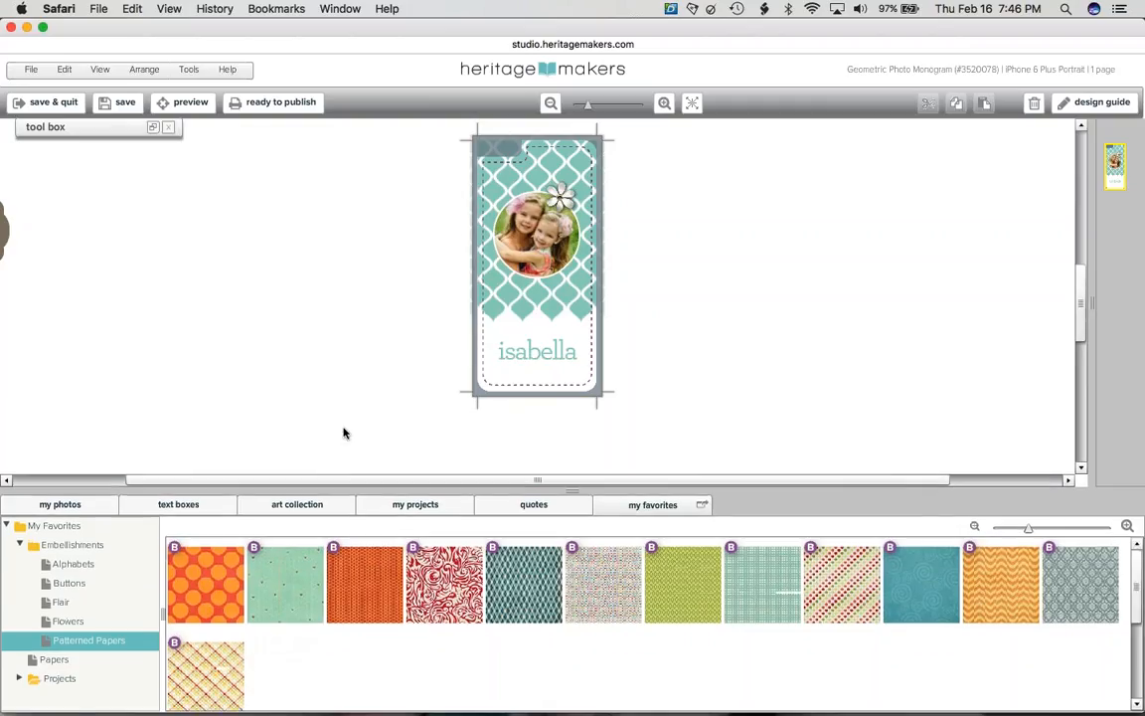
- Change the name text under the circle photo to 'my loves' and save the project
click(342, 432)
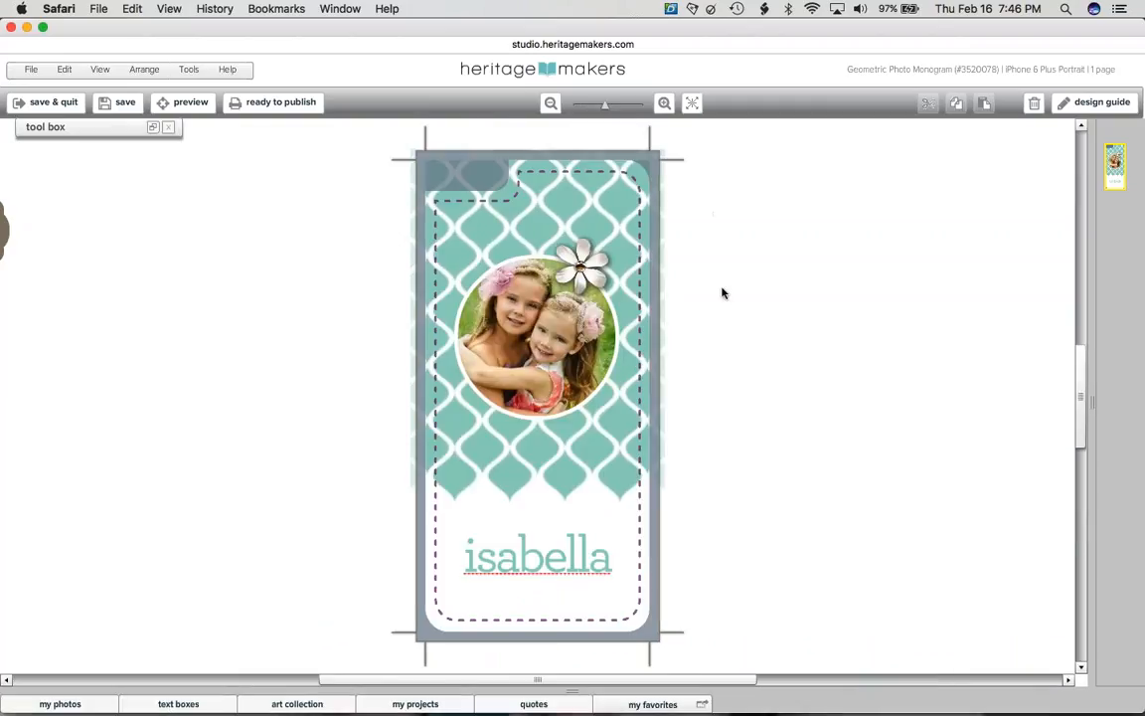
click(529, 574)
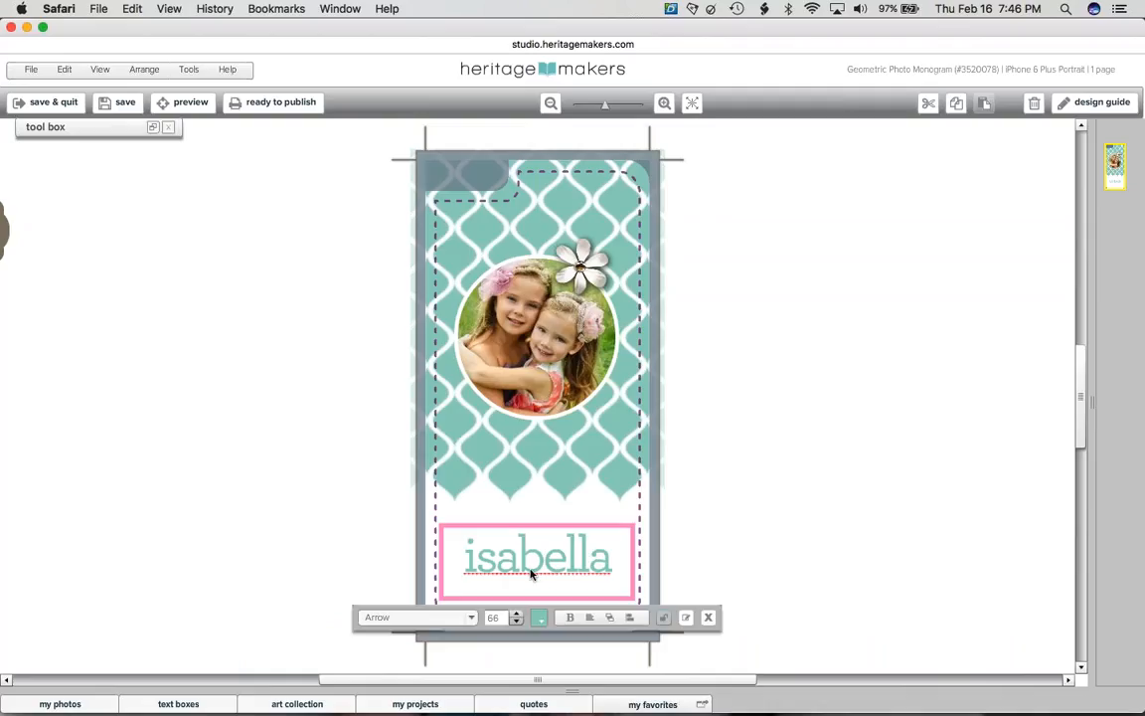
double_click(522, 569)
double_click(514, 564)
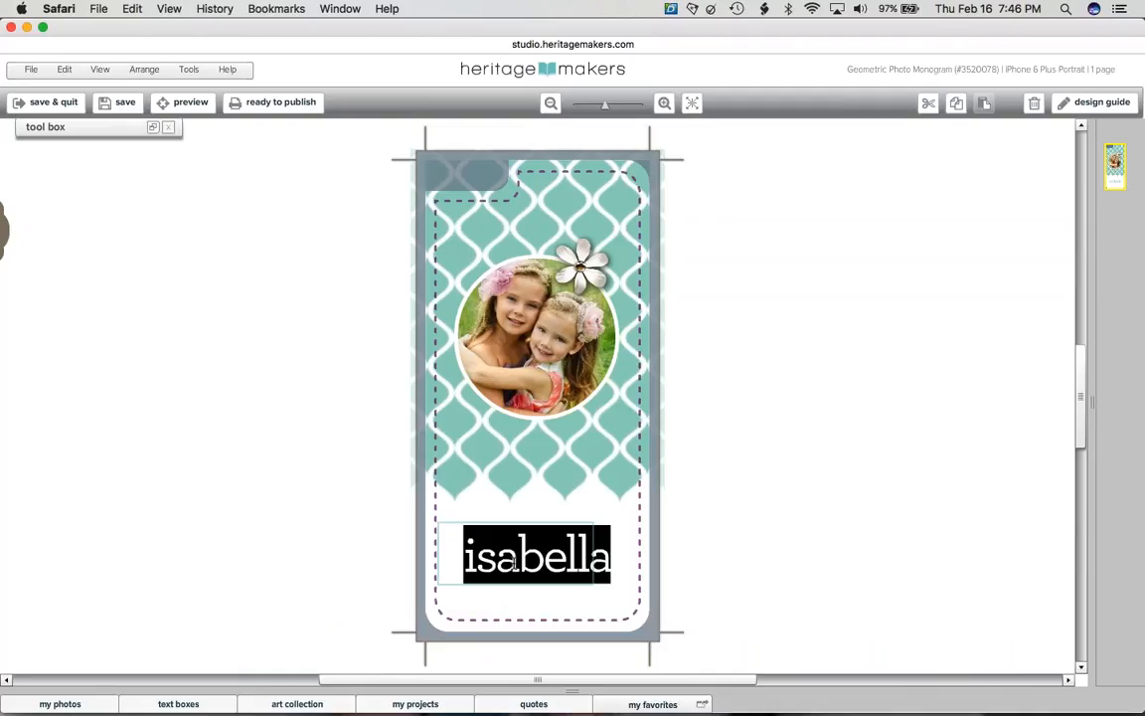
text(my loves)
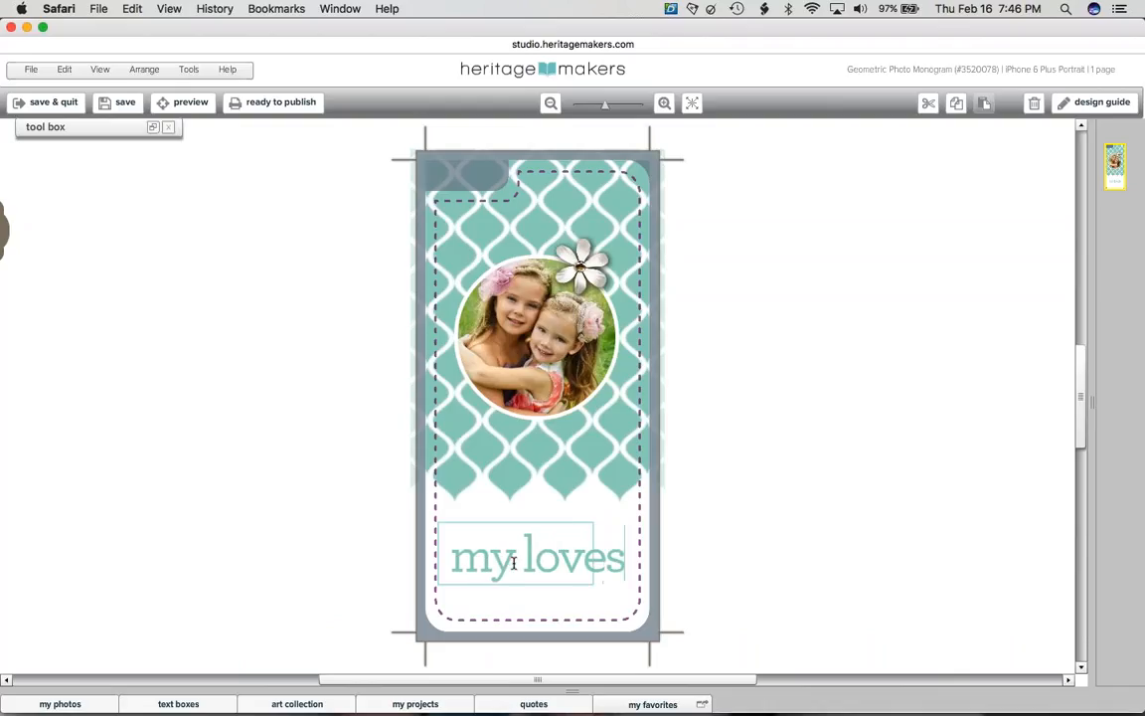
click(796, 496)
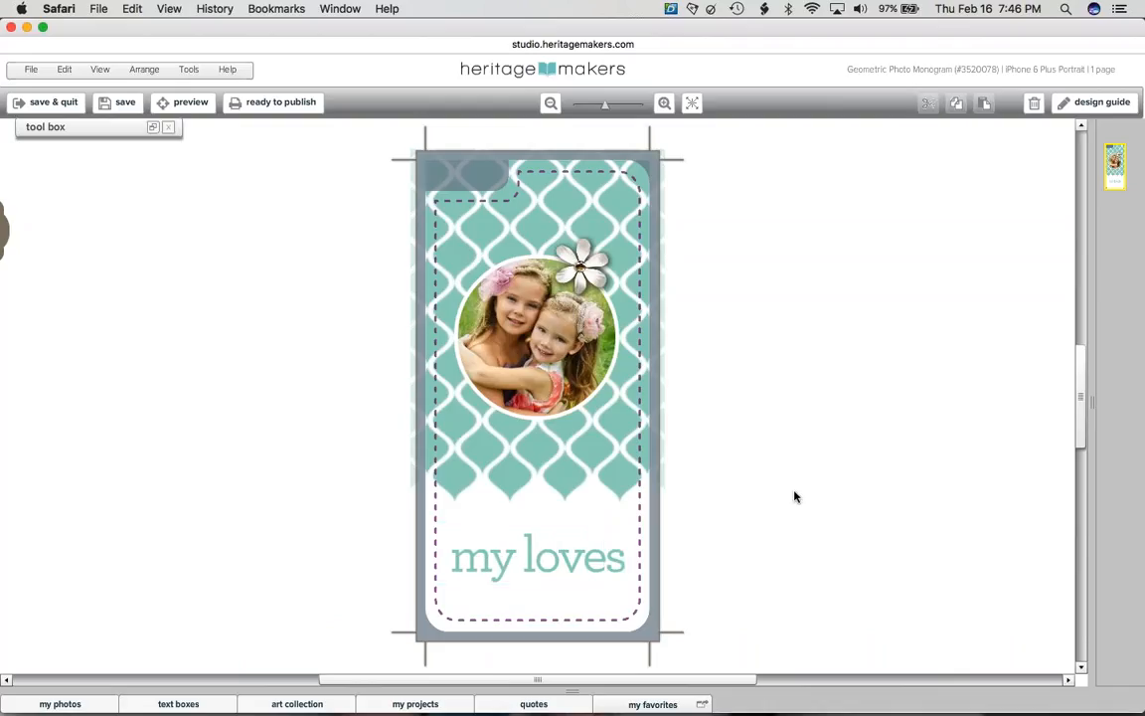
click(123, 110)
click(624, 476)
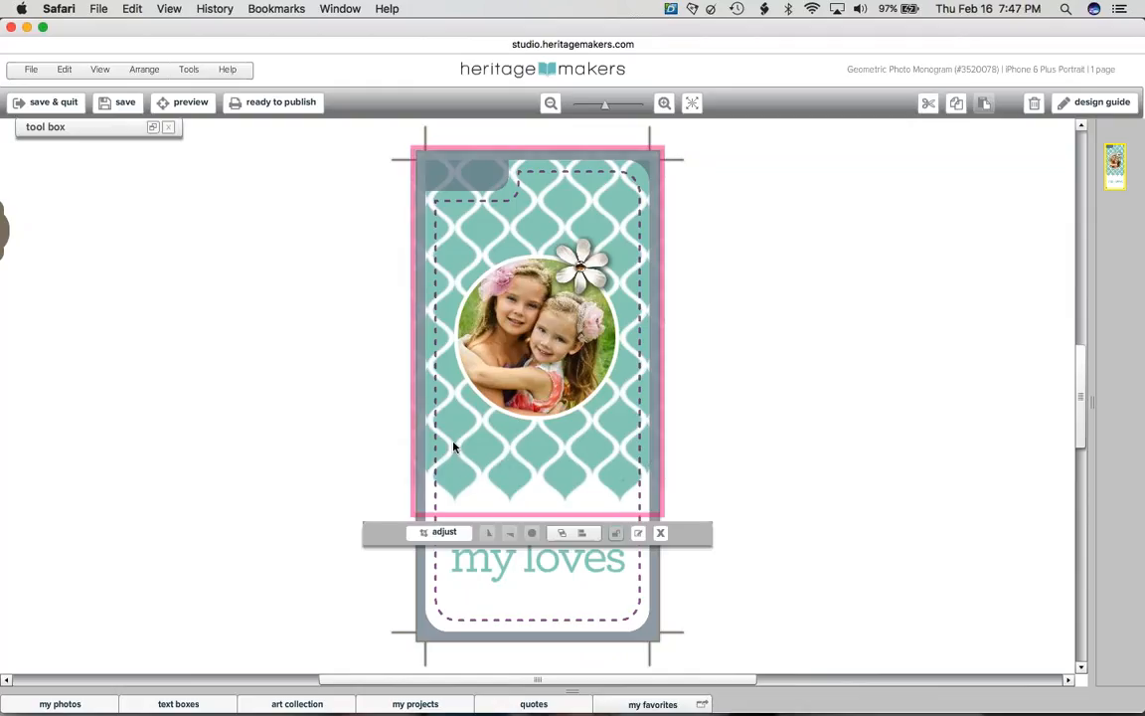
- Set the trellis pattern's fill colour to salmon pink
click(155, 128)
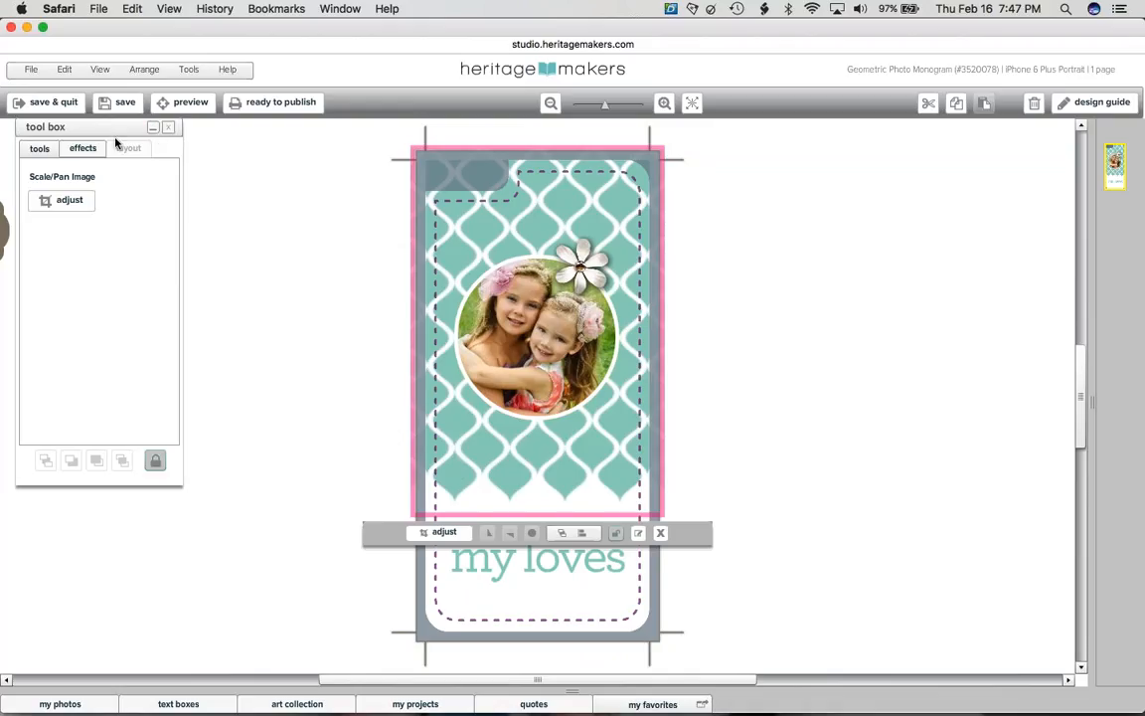
click(84, 148)
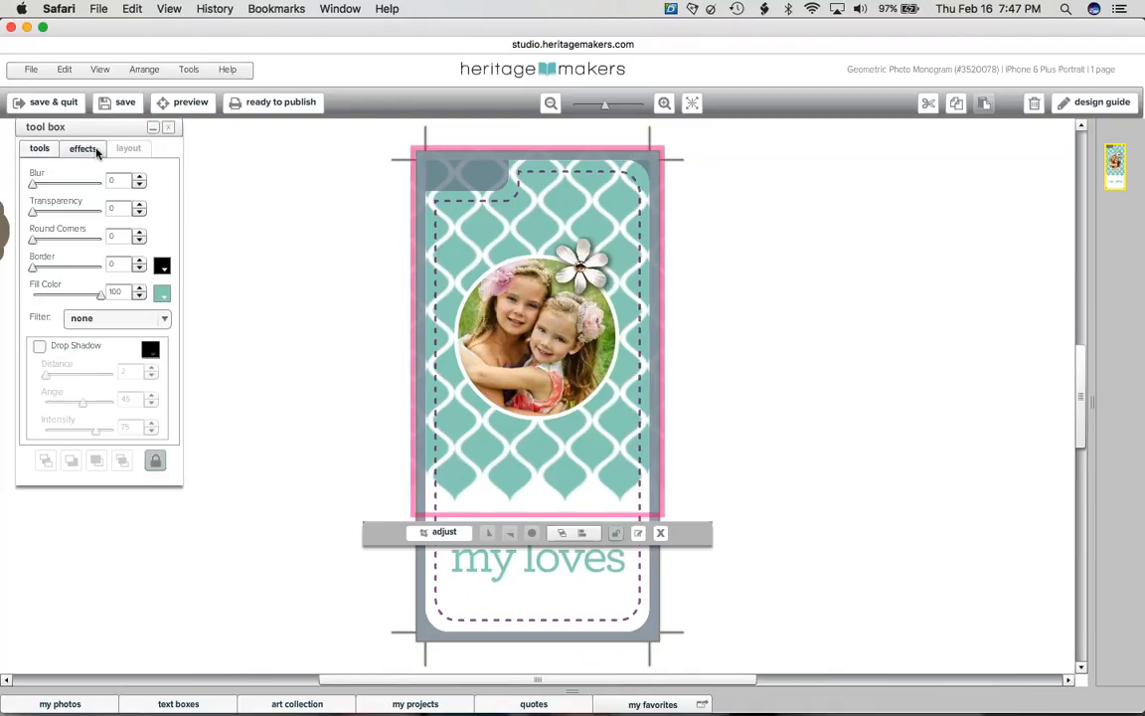
click(161, 292)
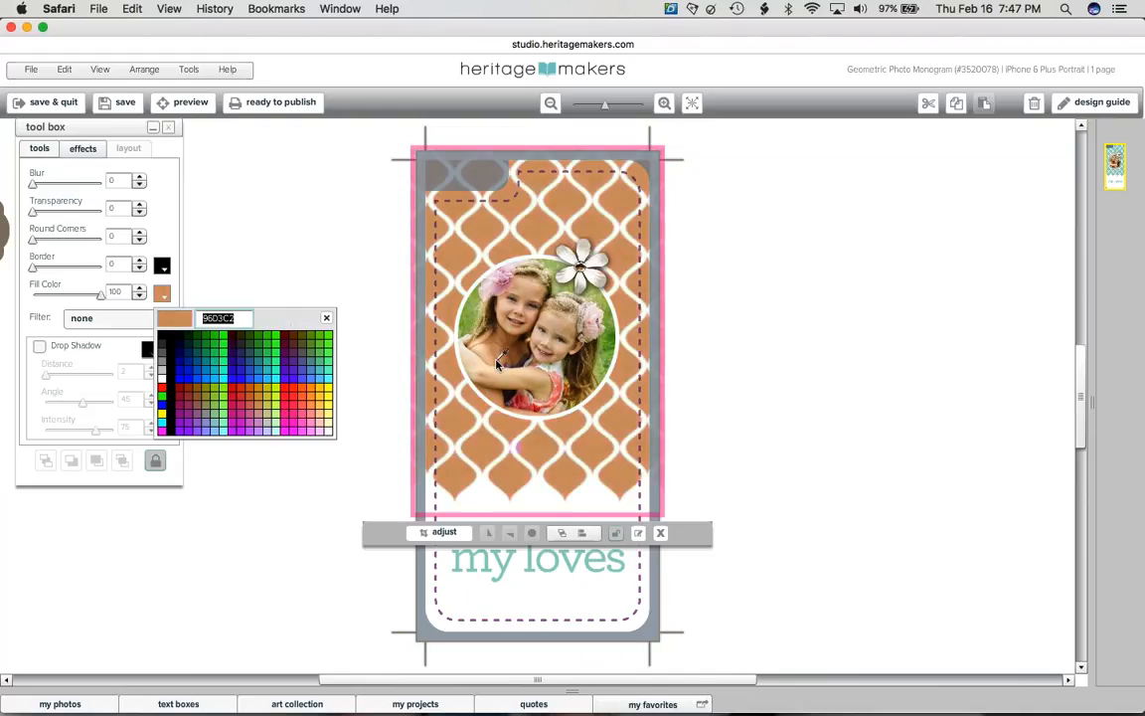
click(556, 379)
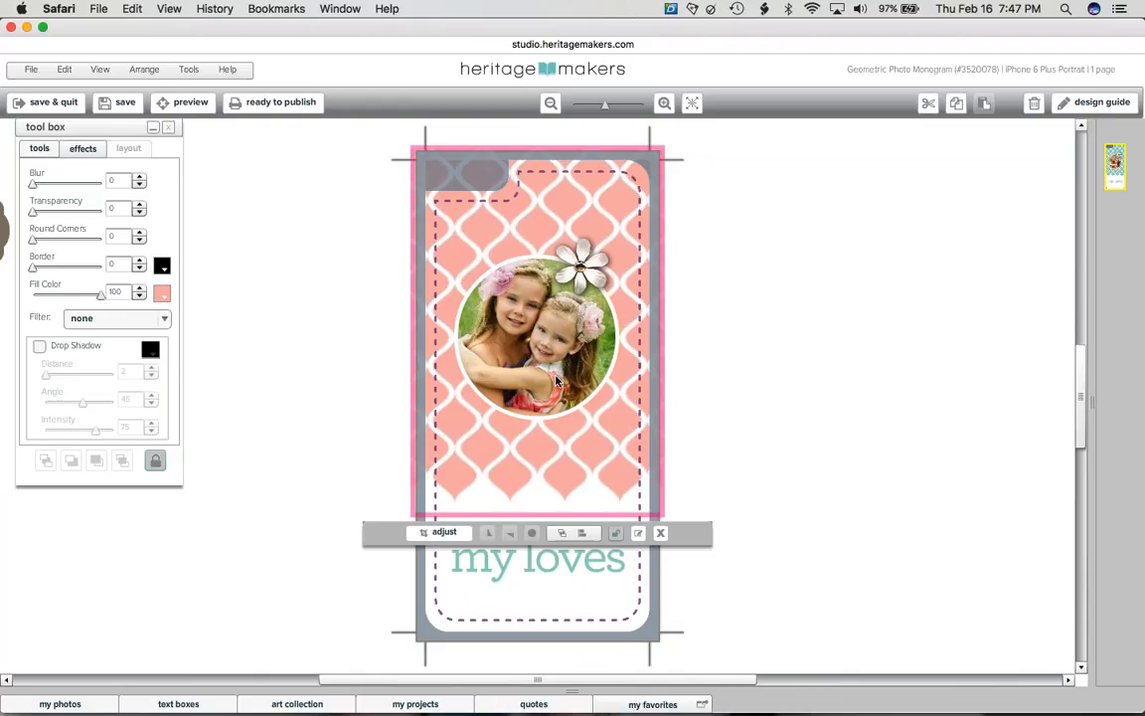
click(486, 558)
- Colour the 'my loves' text with the salmon sampled from the pattern
click(538, 618)
click(497, 433)
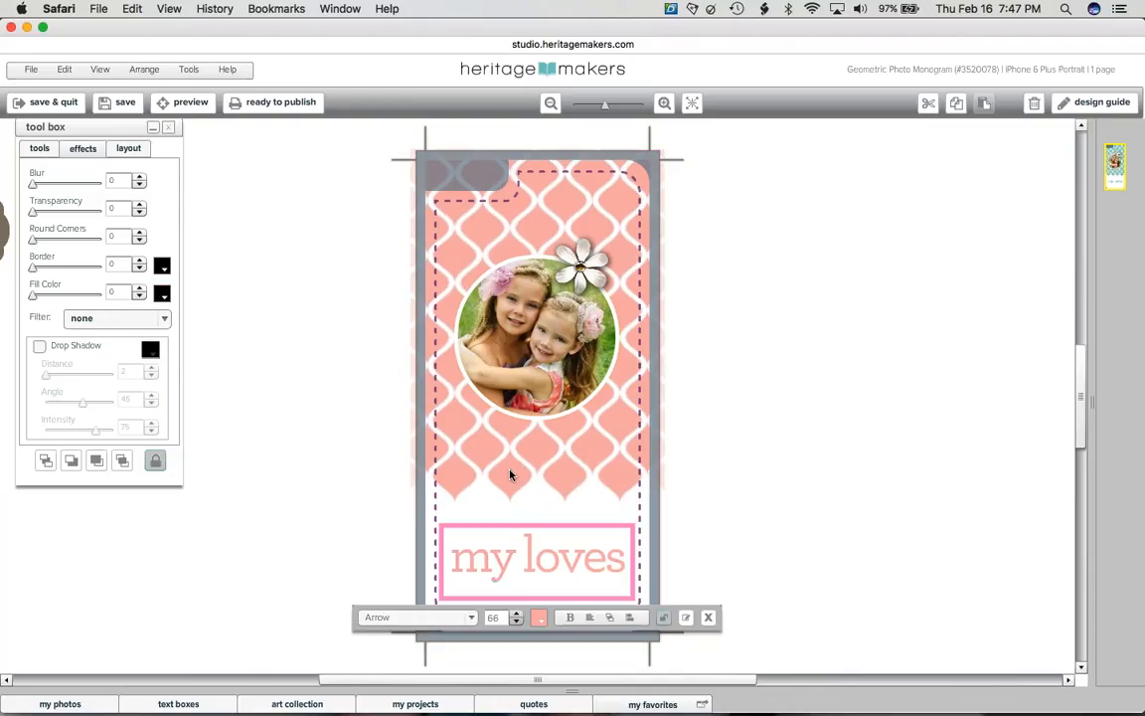
click(541, 619)
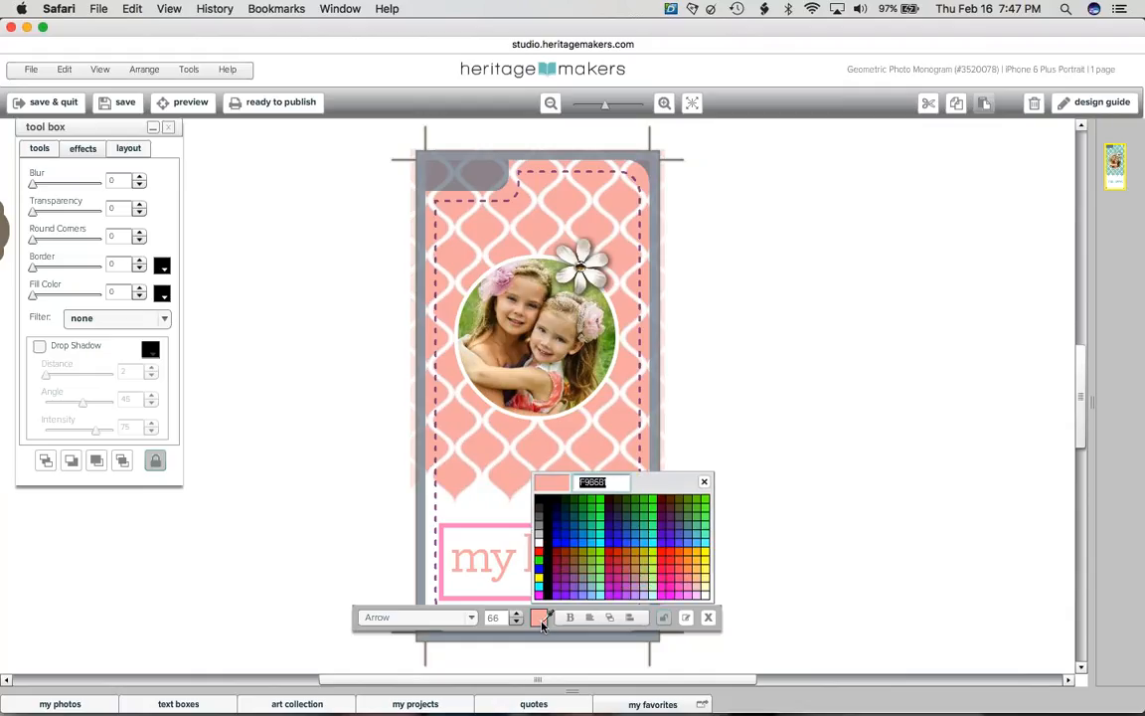
click(480, 453)
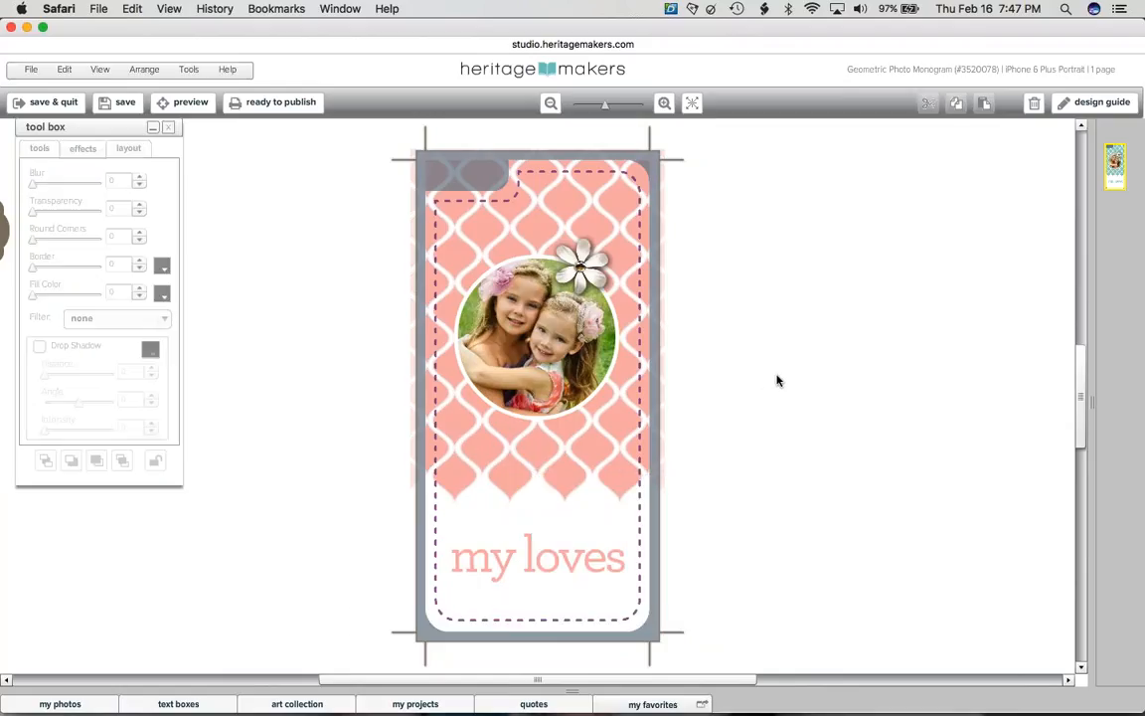
click(775, 379)
- Send the phone case to publishing and confirm with OK
click(267, 111)
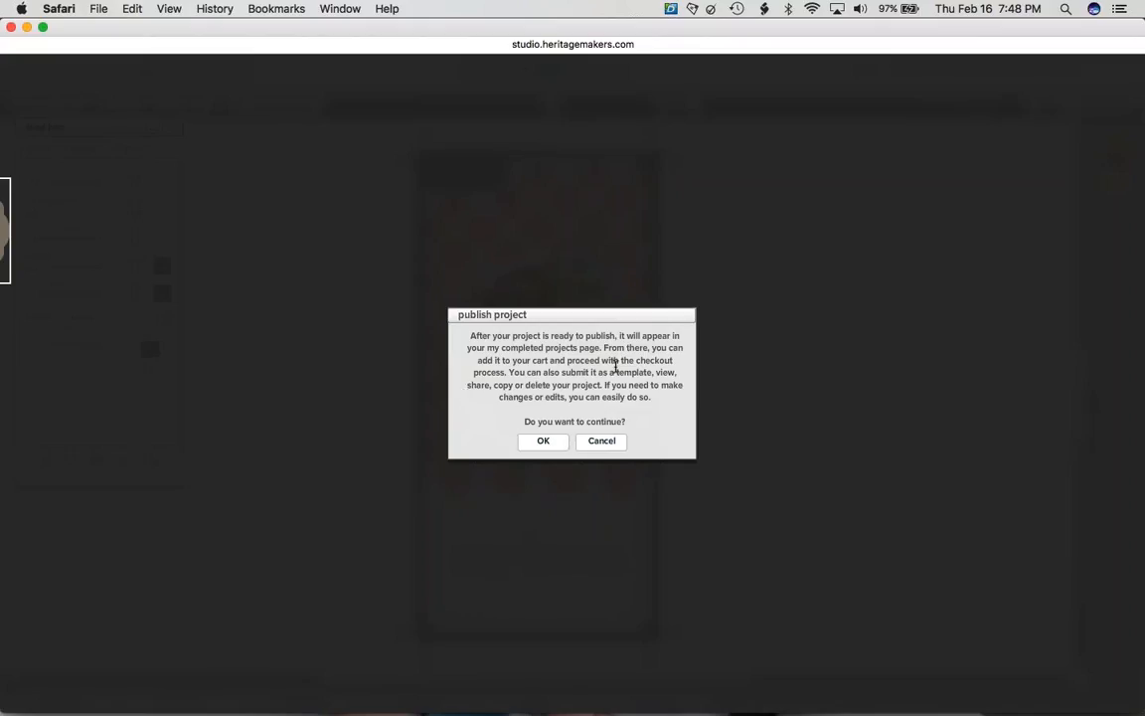
click(545, 441)
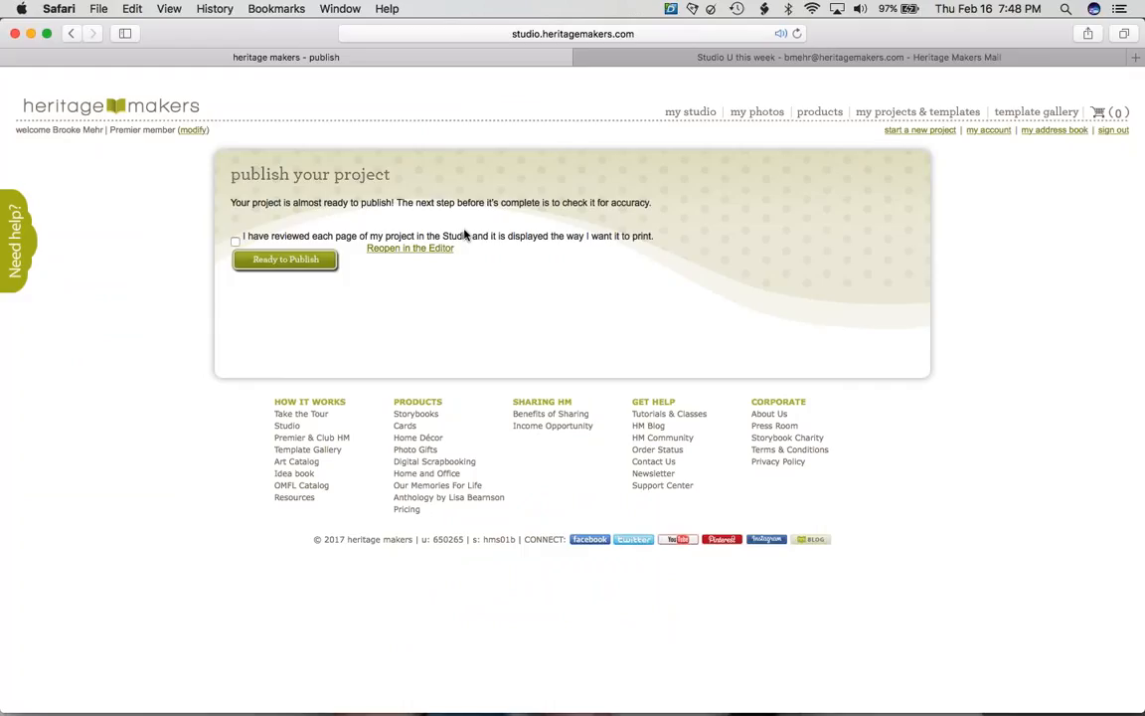
- Confirm every page is reviewed, publish the case, then view the projects in progress
click(236, 242)
click(286, 259)
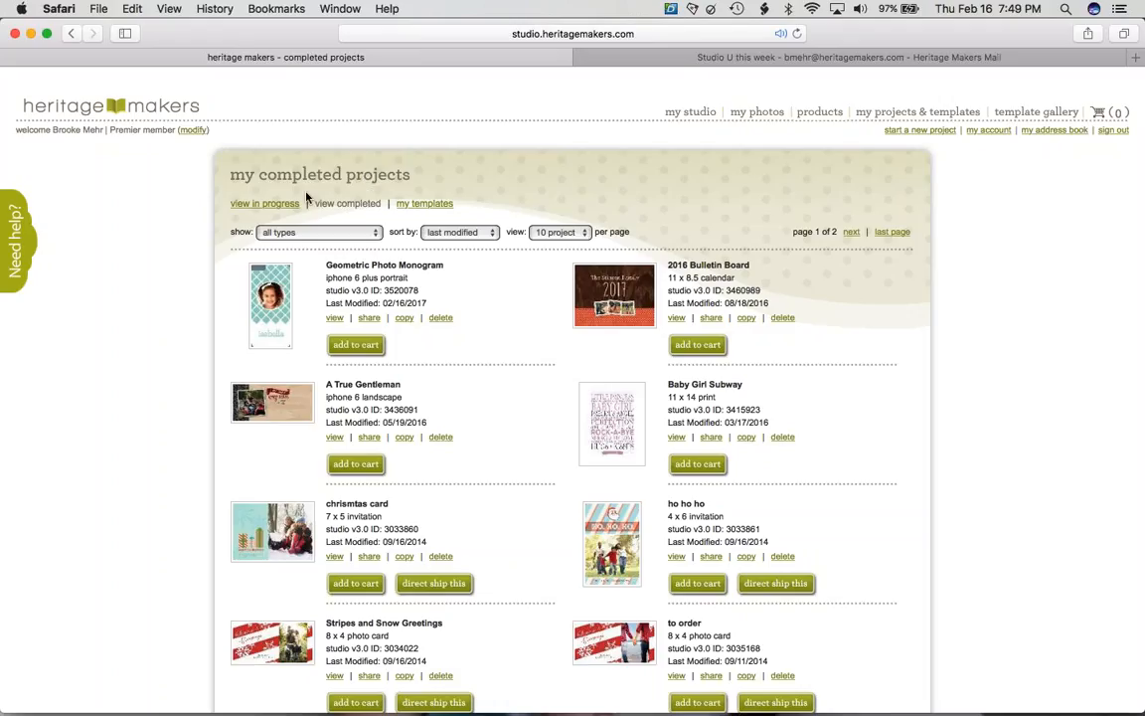
click(251, 202)
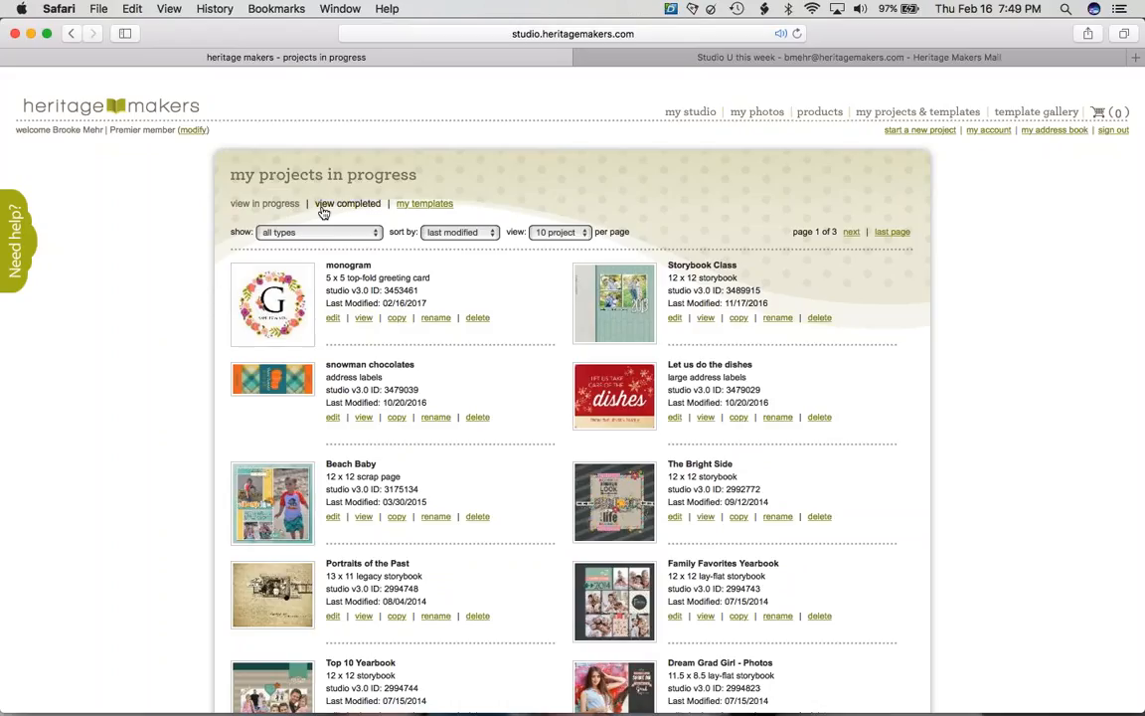
- Show completed projects and add the Geometric Photo Monogram case to the cart
click(354, 206)
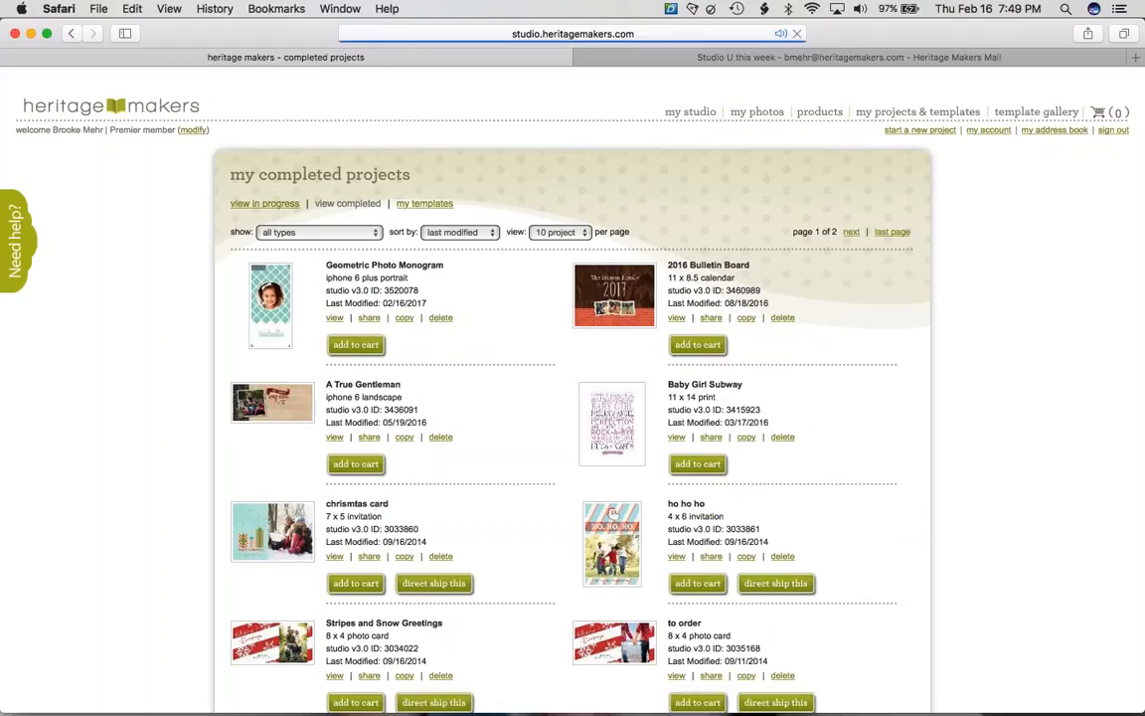
click(350, 346)
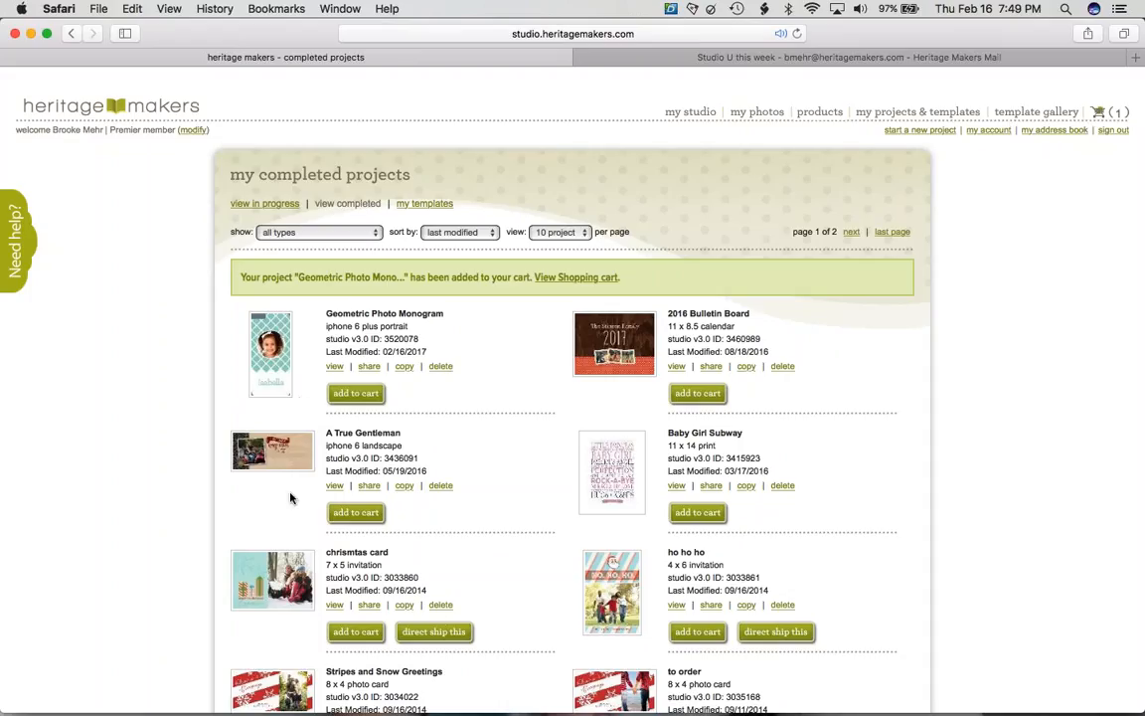
click(434, 633)
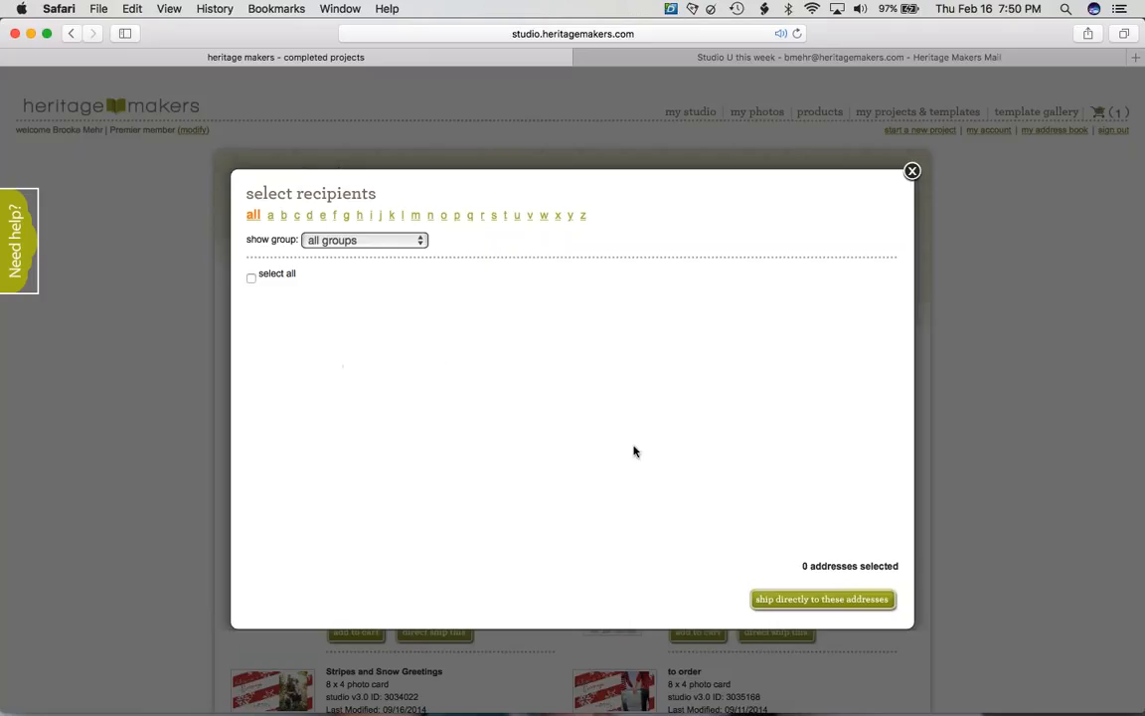
click(780, 664)
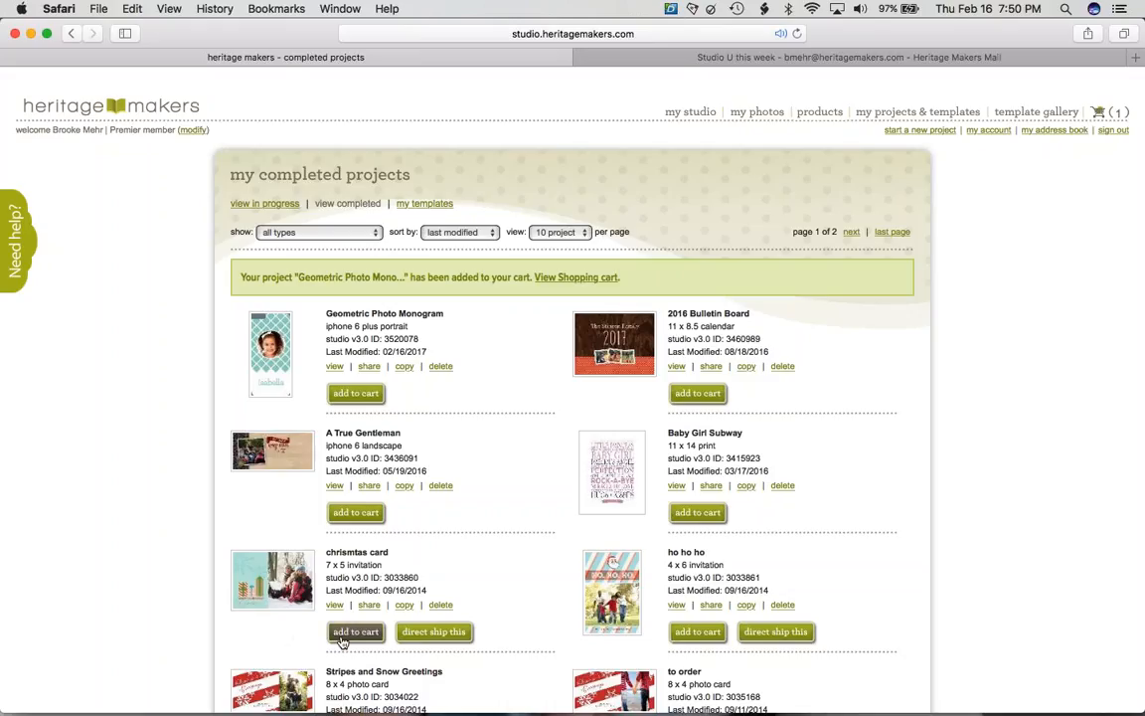
- Open the christmas card's purchase options and review barcode, pearl paper, matte and corner options
click(341, 642)
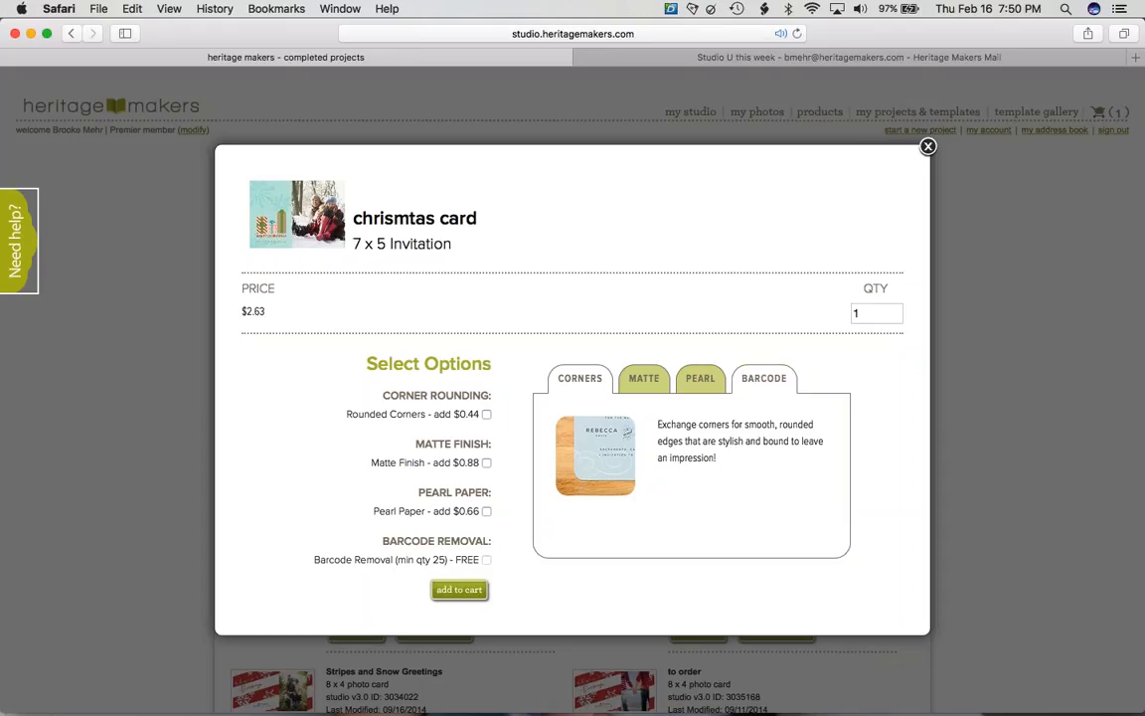
click(763, 379)
click(700, 378)
click(643, 379)
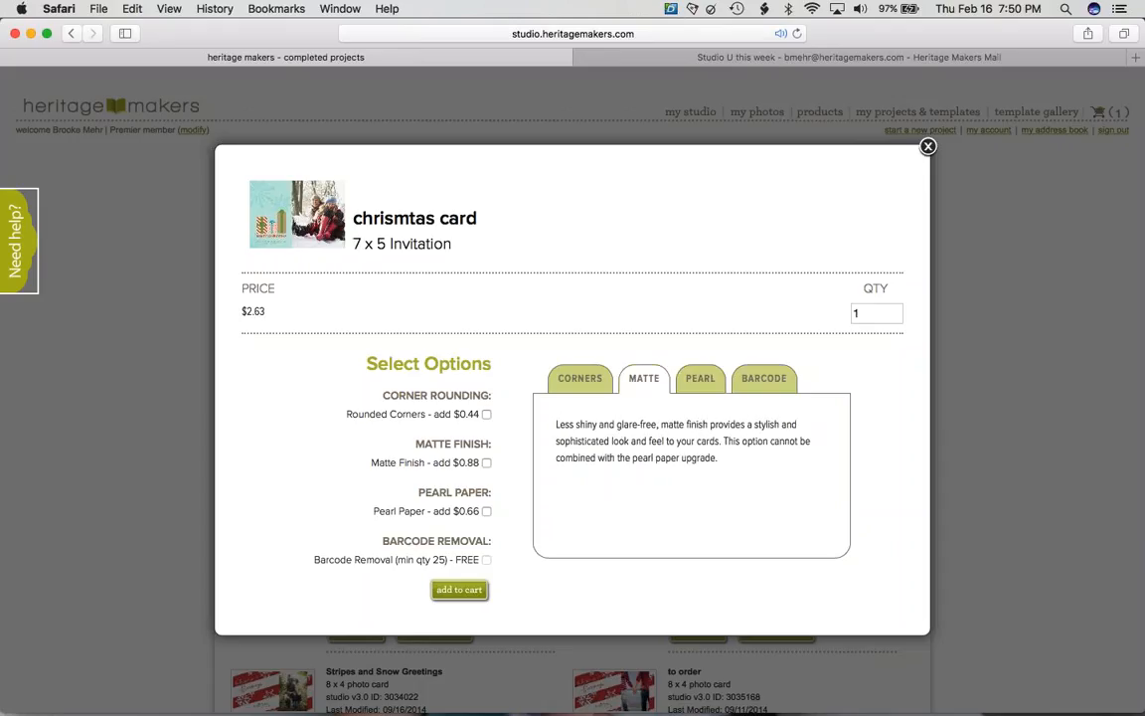
click(579, 378)
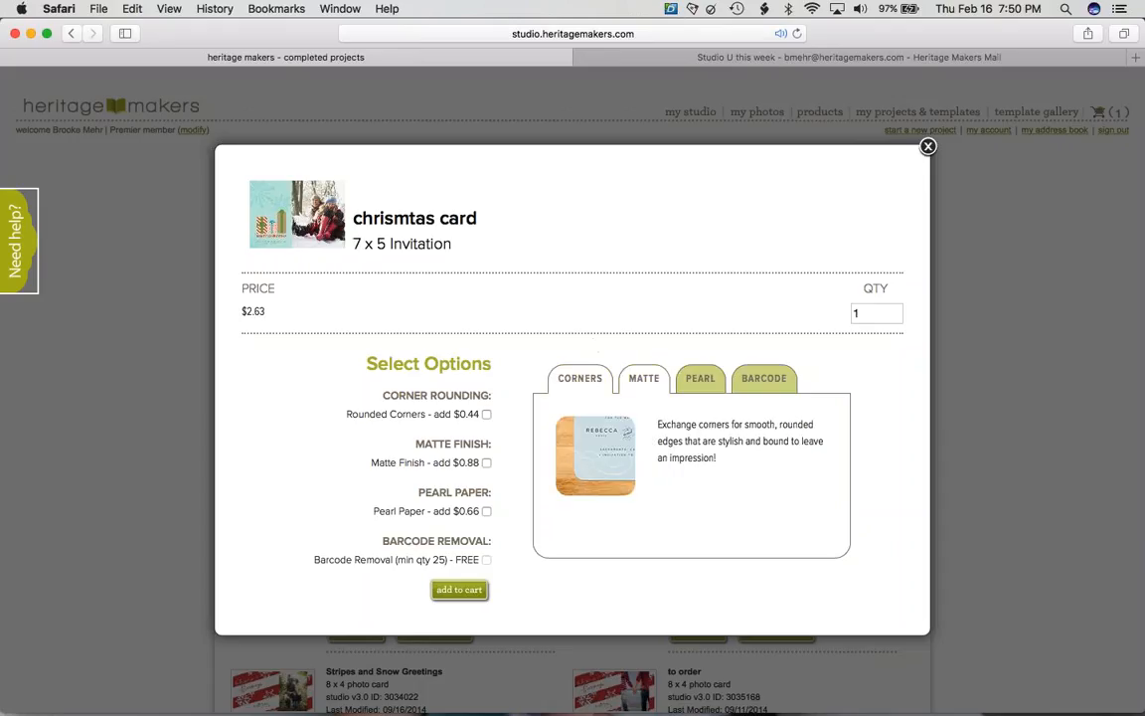
- Add 20 christmas cards on Pearl Paper to the cart and open the cart
double_click(857, 314)
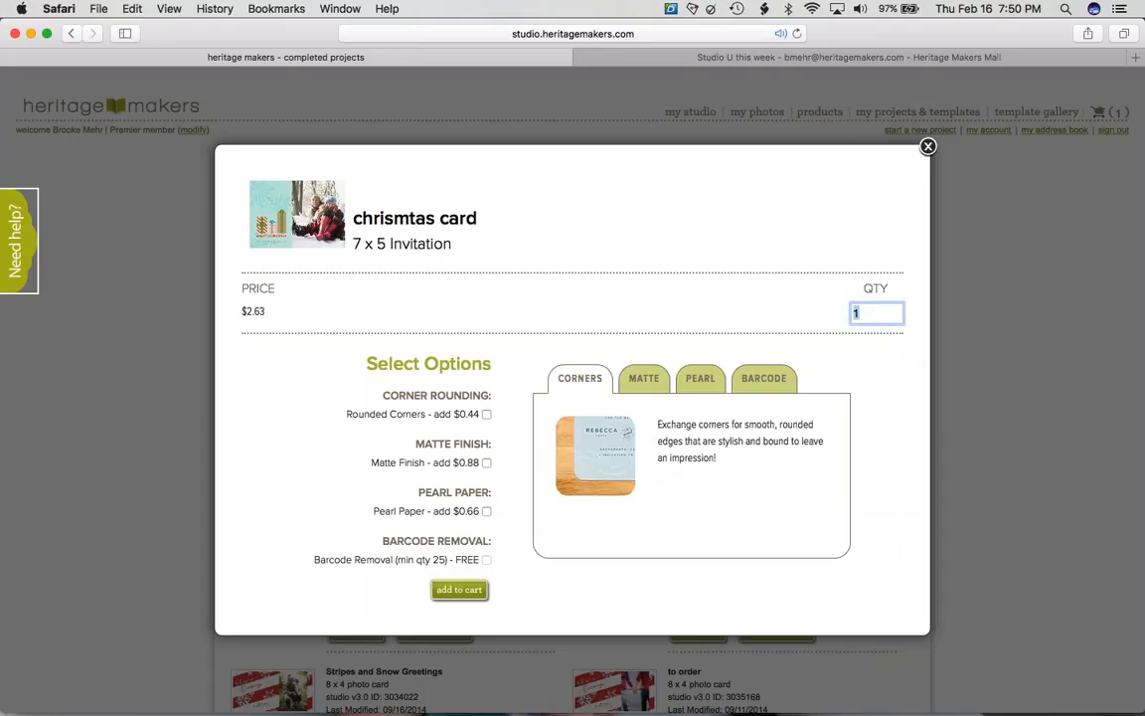
text(20)
click(486, 511)
click(467, 591)
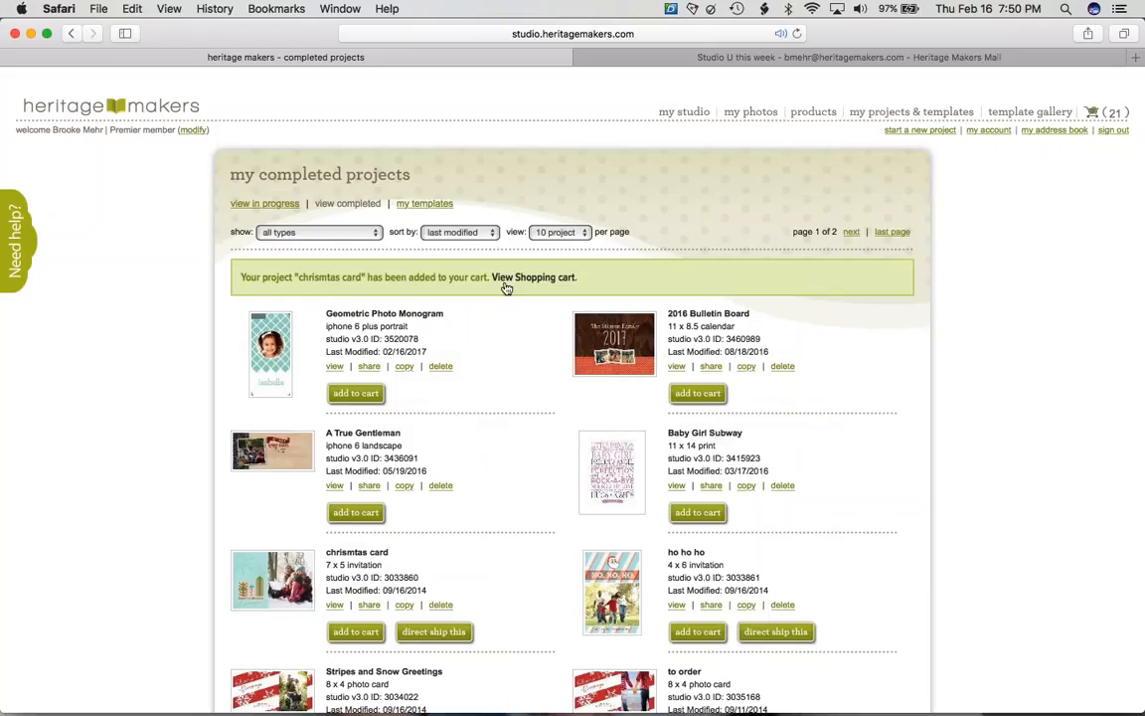
click(1094, 113)
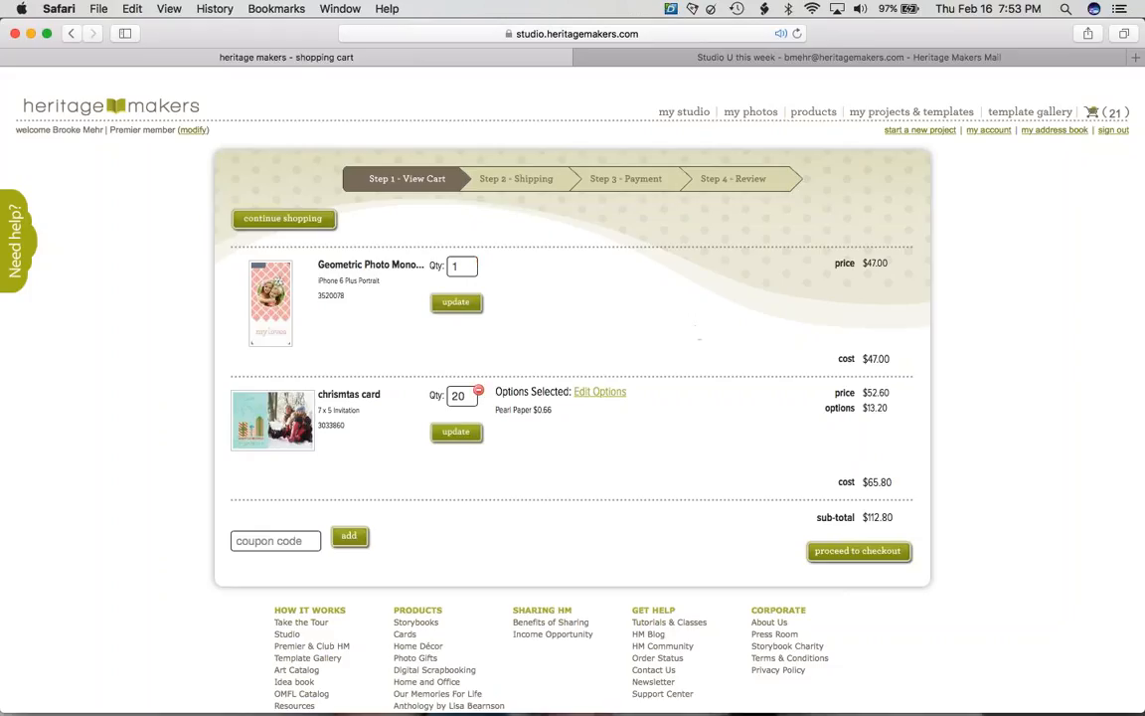
- Remove the Christmas card from the cart and go to the Template Gallery
click(478, 394)
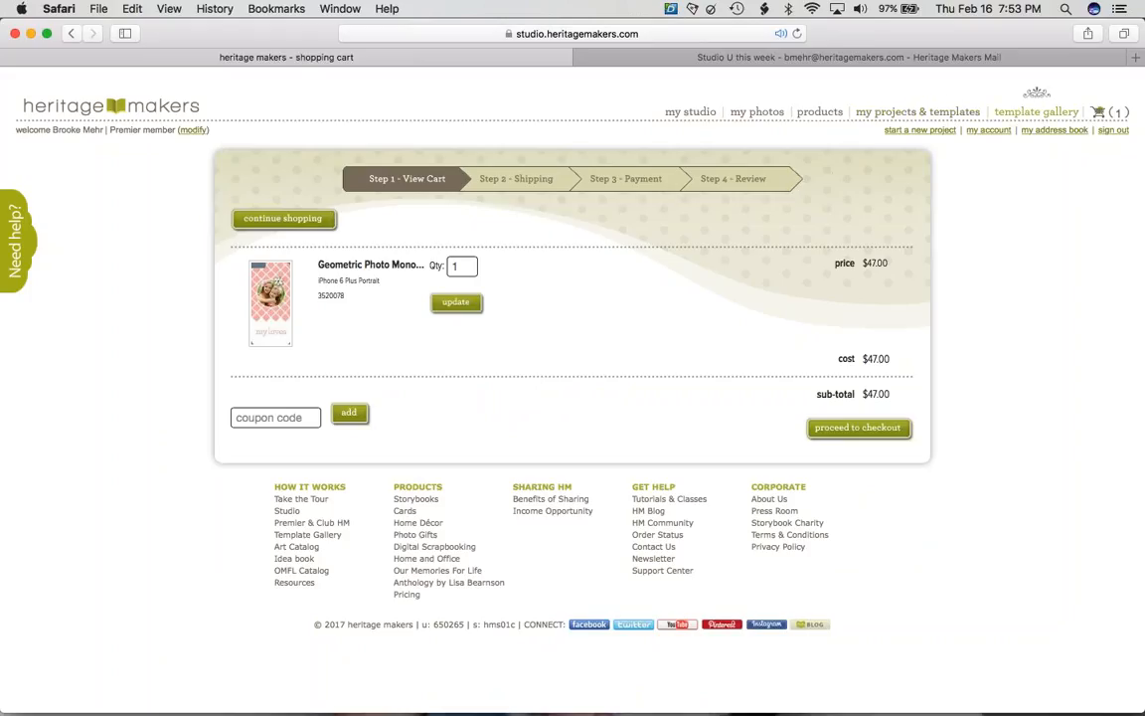
mouse_move(1034, 111)
click(559, 311)
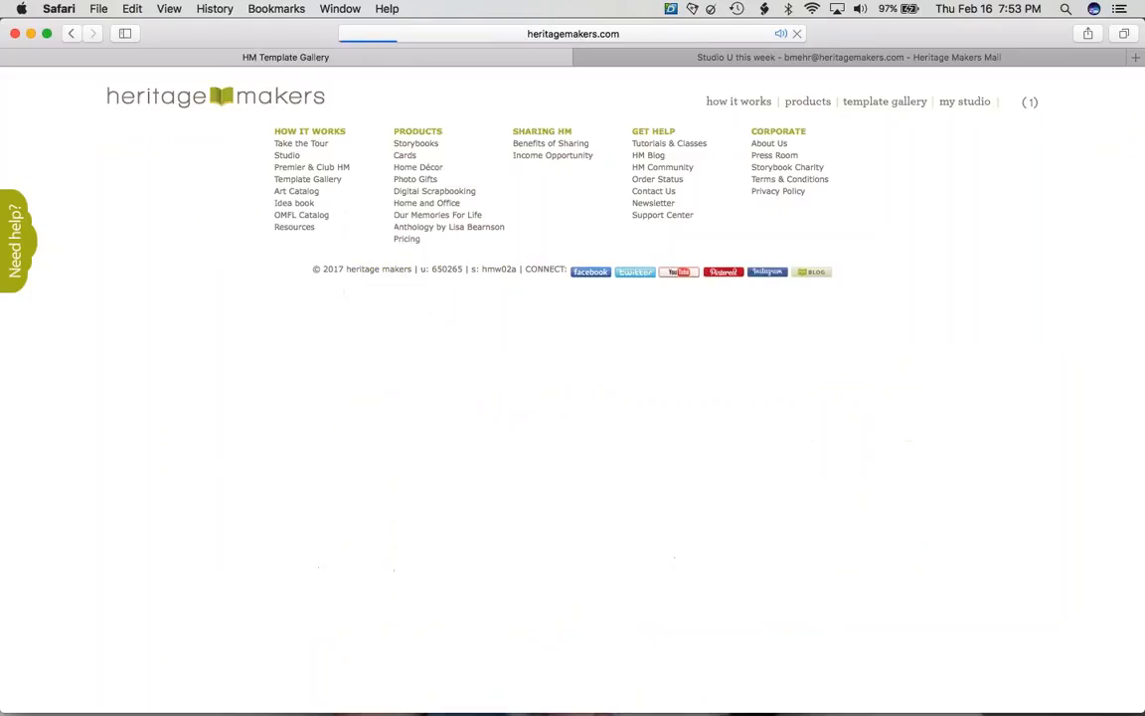
click(427, 383)
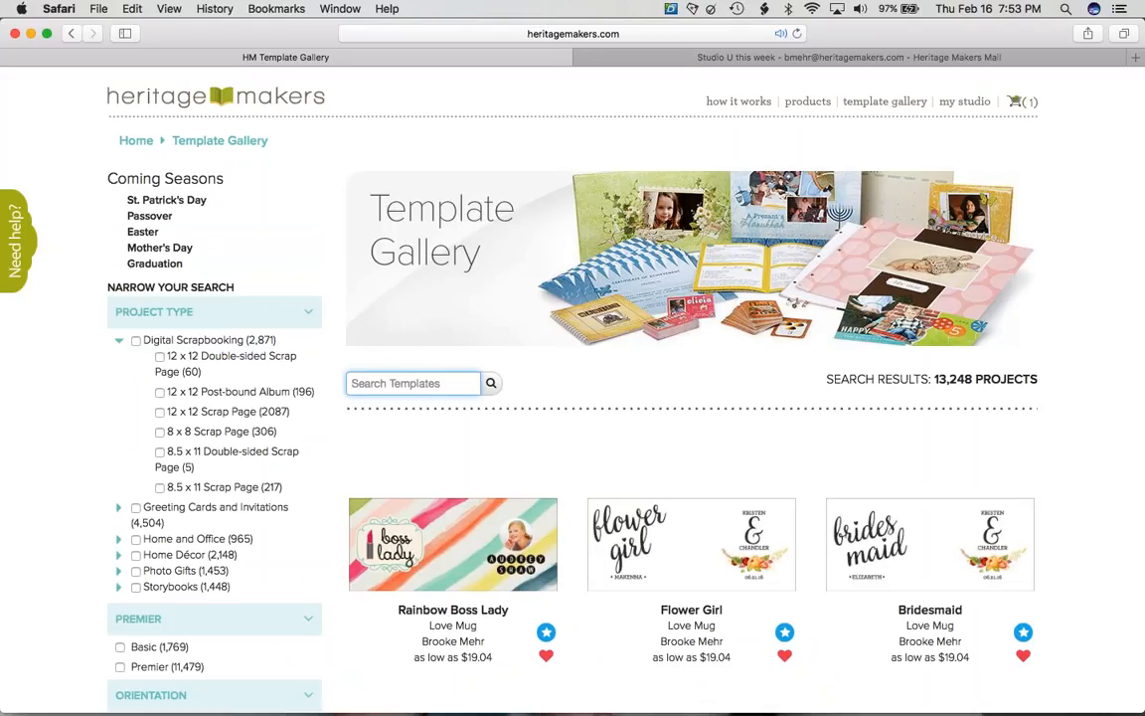
text(you)
key(BackSpace)
key(BackSpace)
text(gy)
key(Return)
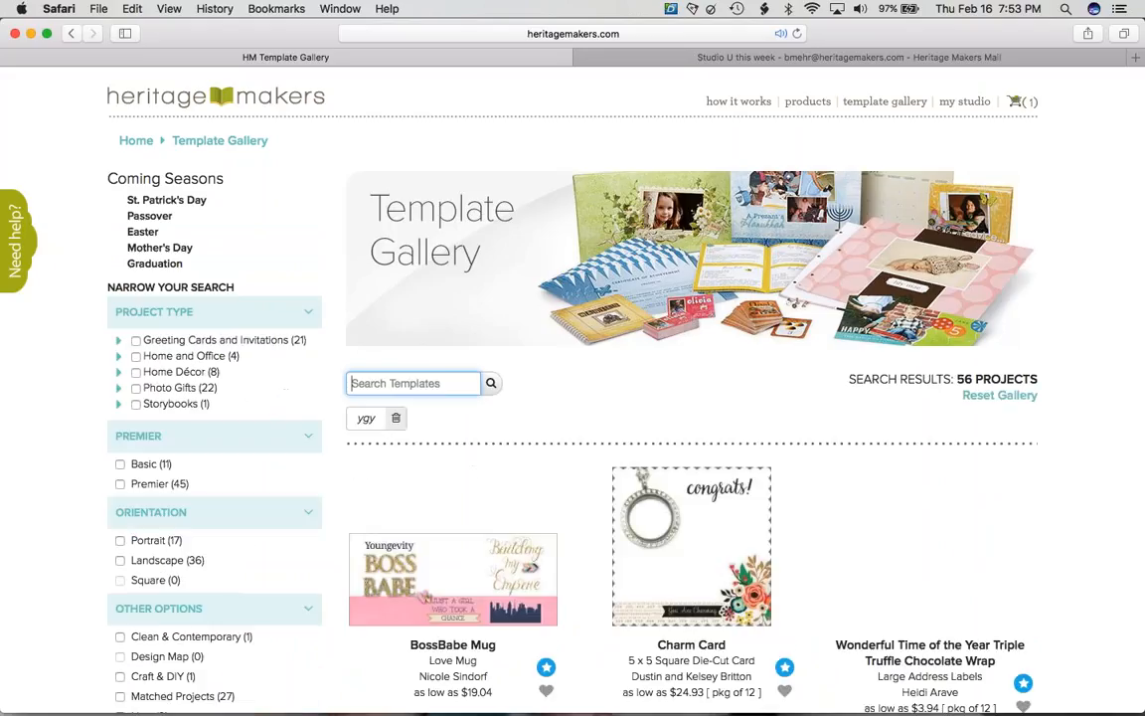
scroll(673, 393, down, 1)
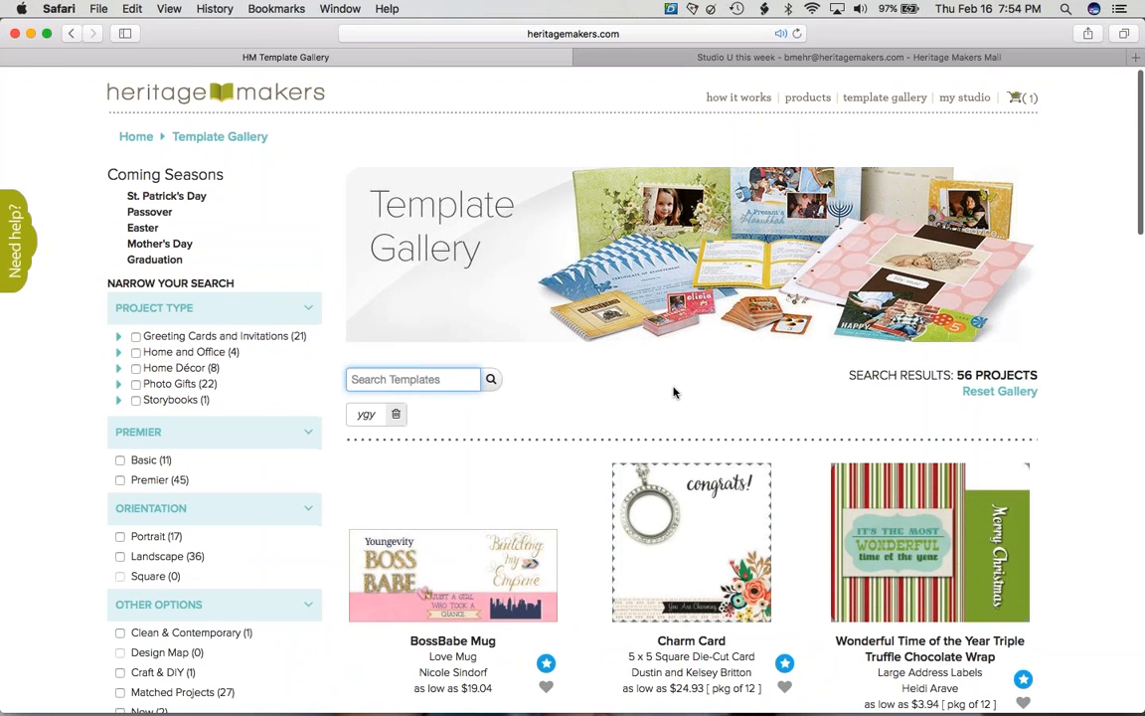
scroll(673, 393, down, 10)
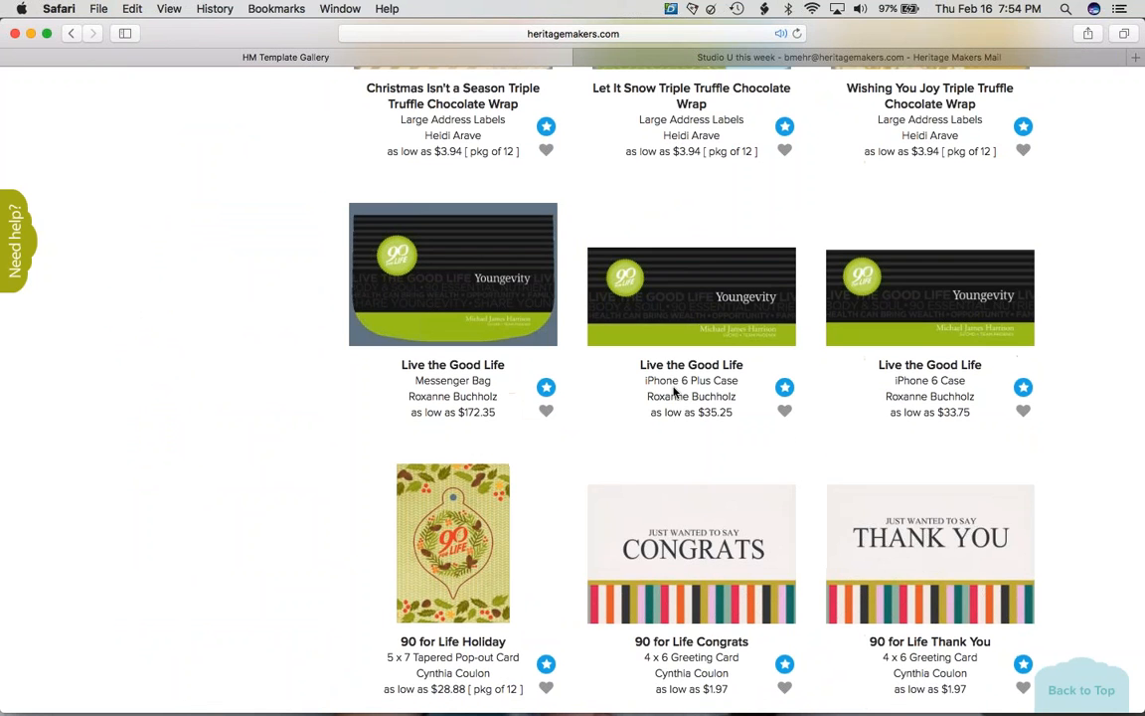
scroll(673, 392, down, 4)
scroll(673, 393, up, 9)
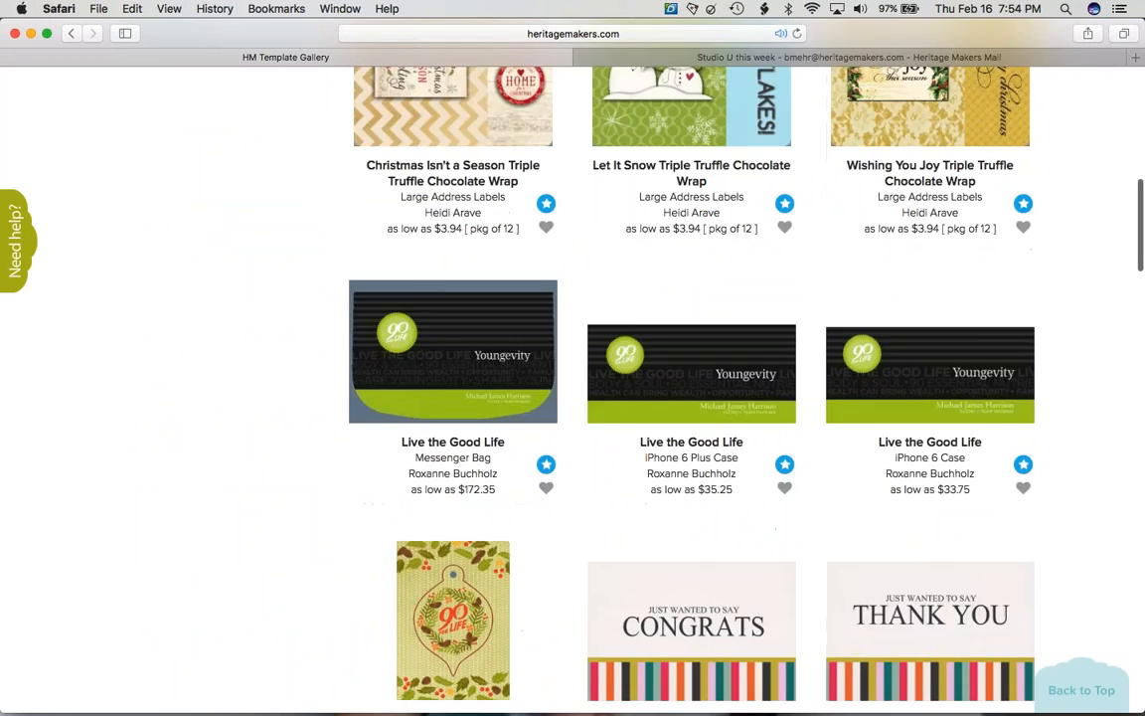
scroll(673, 393, up, 5)
scroll(673, 393, down, 2)
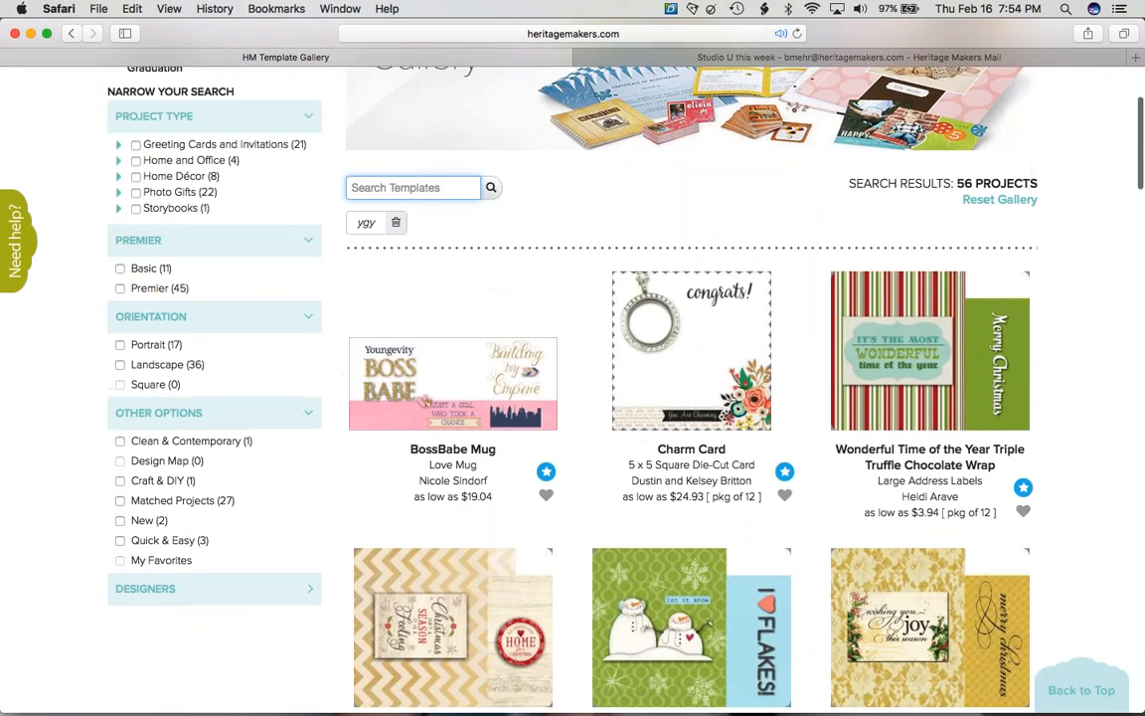
scroll(596, 404, down, 1)
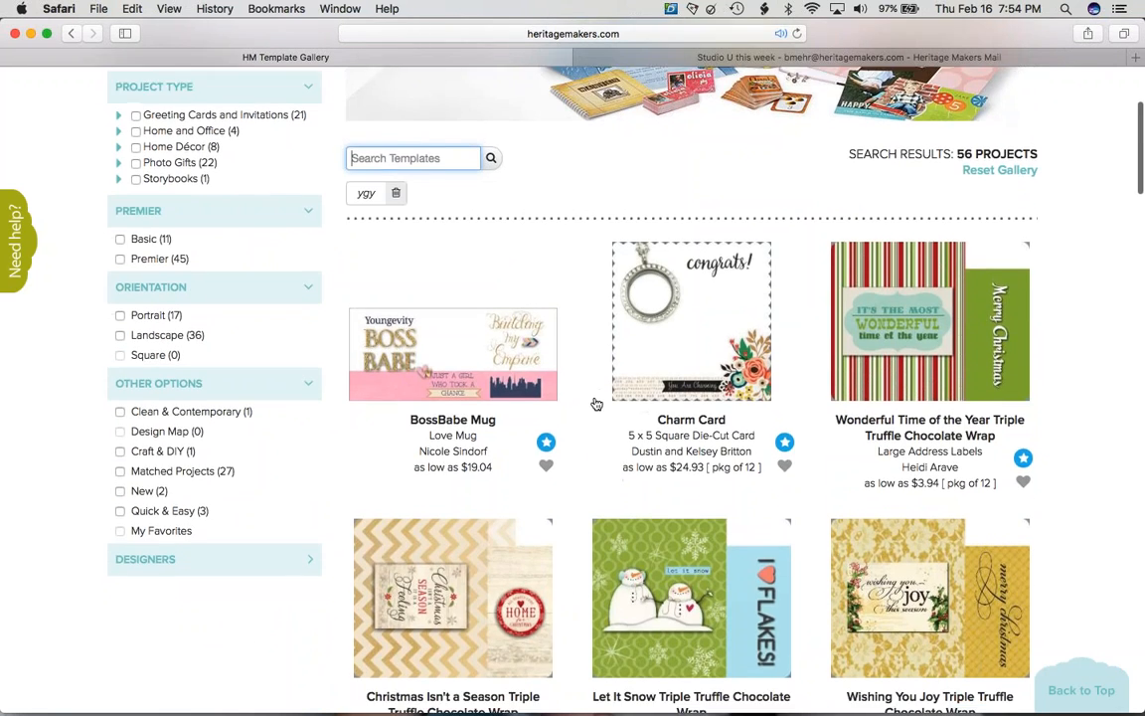
scroll(597, 403, down, 10)
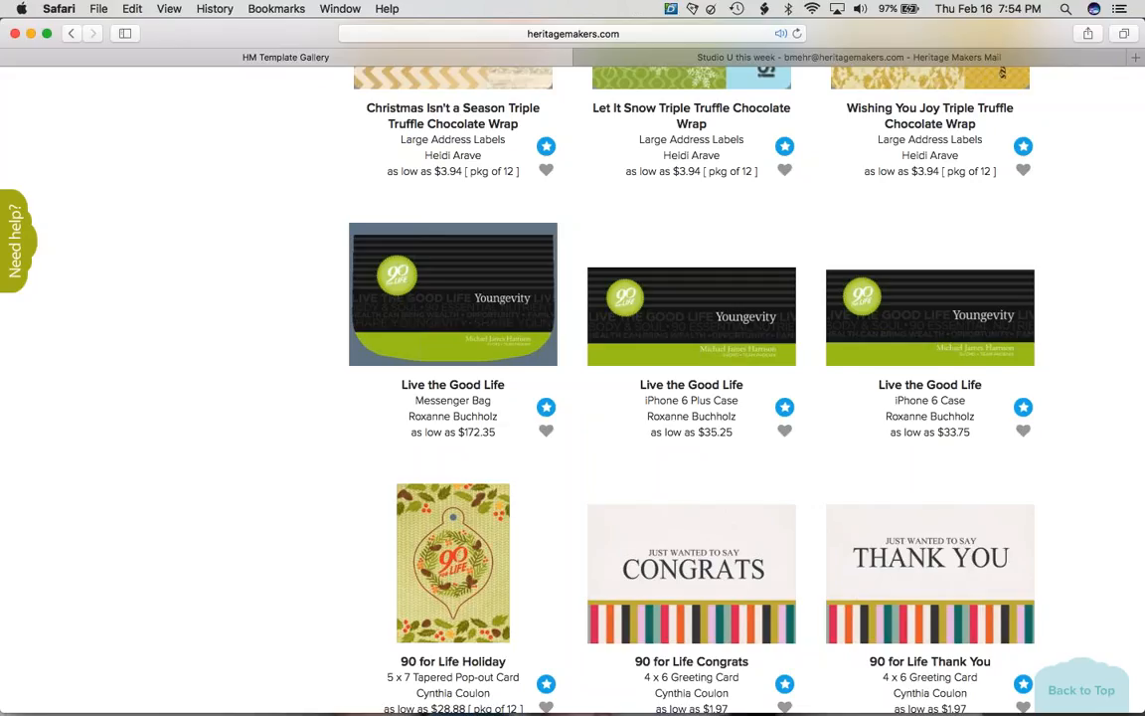
scroll(672, 387, down, 10)
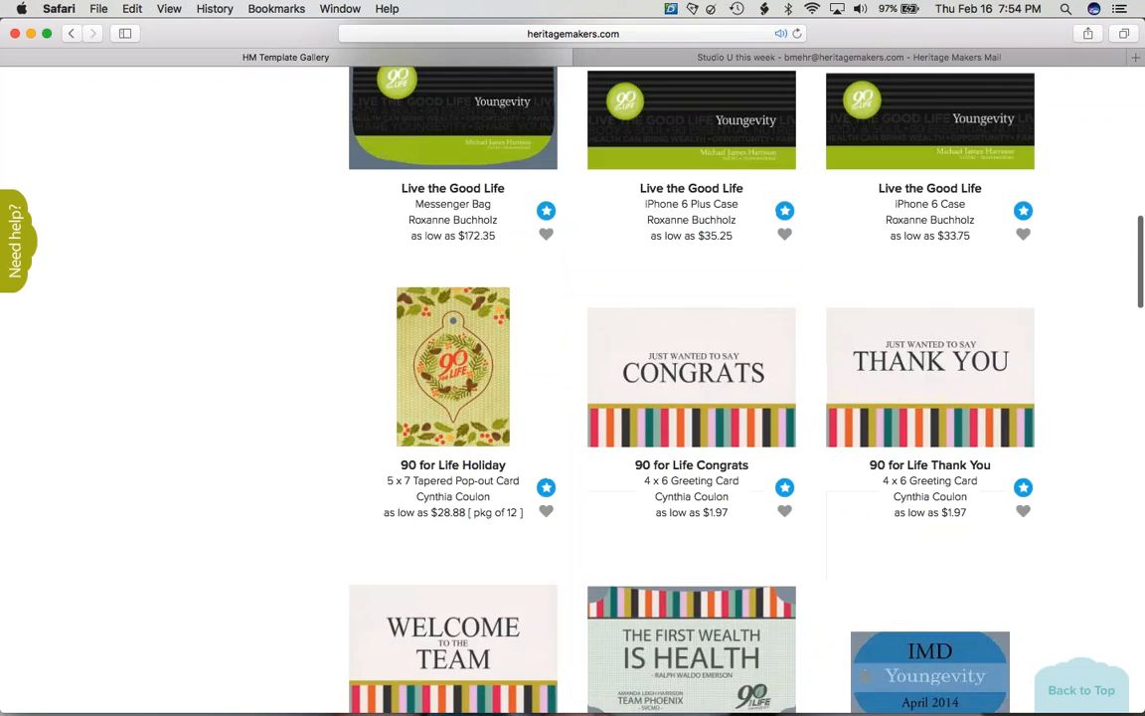
scroll(498, 538, down, 20)
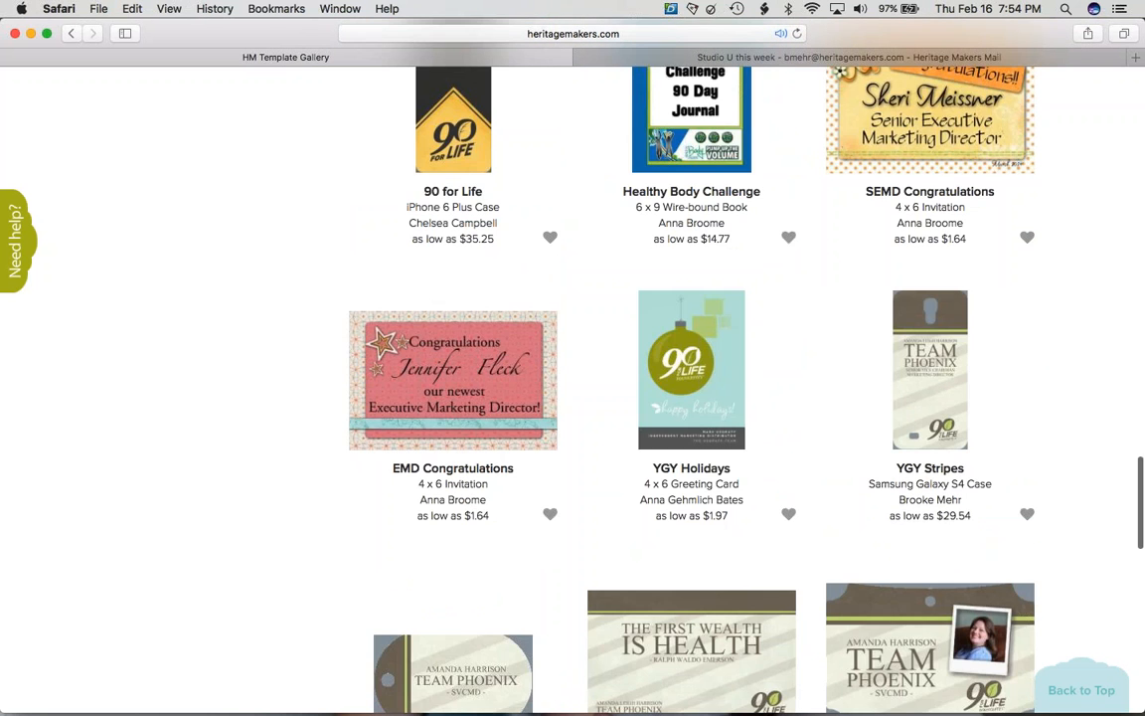
scroll(673, 387, down, 20)
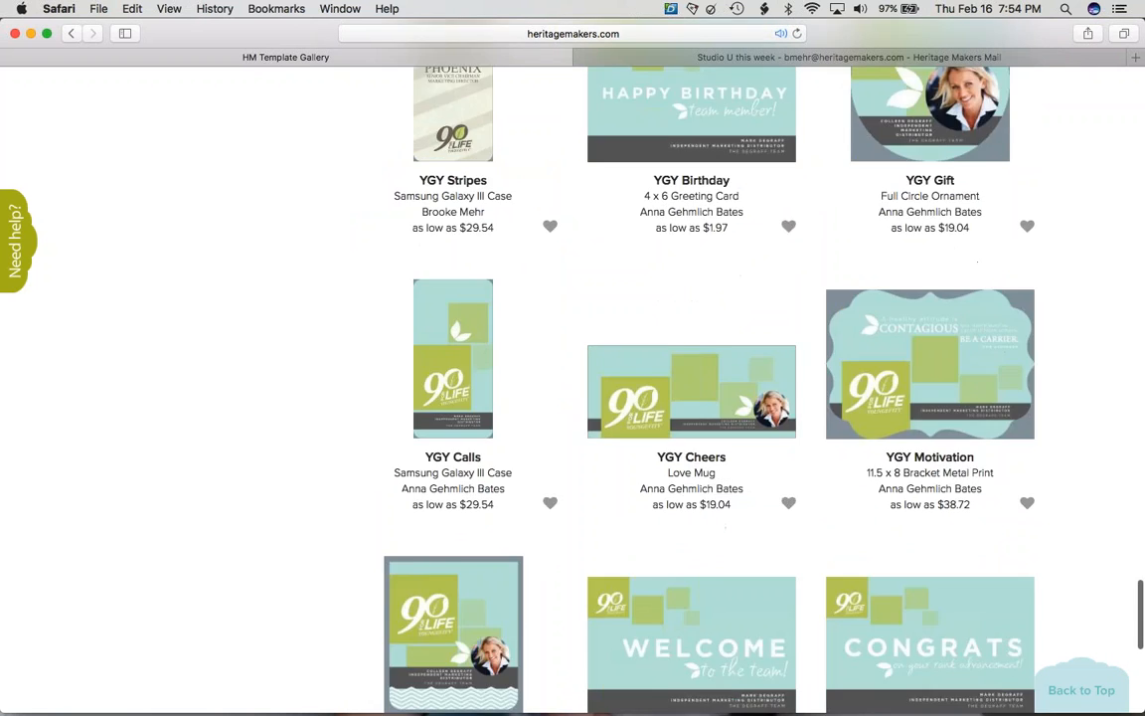
scroll(673, 388, down, 10)
scroll(672, 388, up, 20)
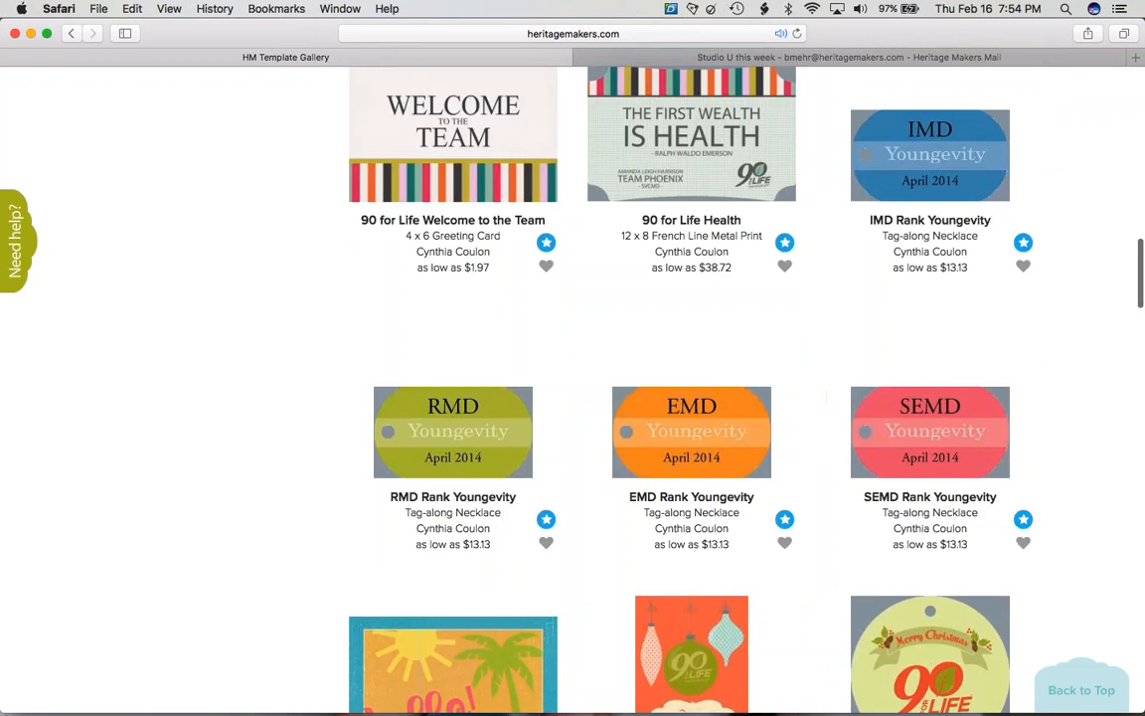
scroll(403, 422, up, 15)
click(396, 419)
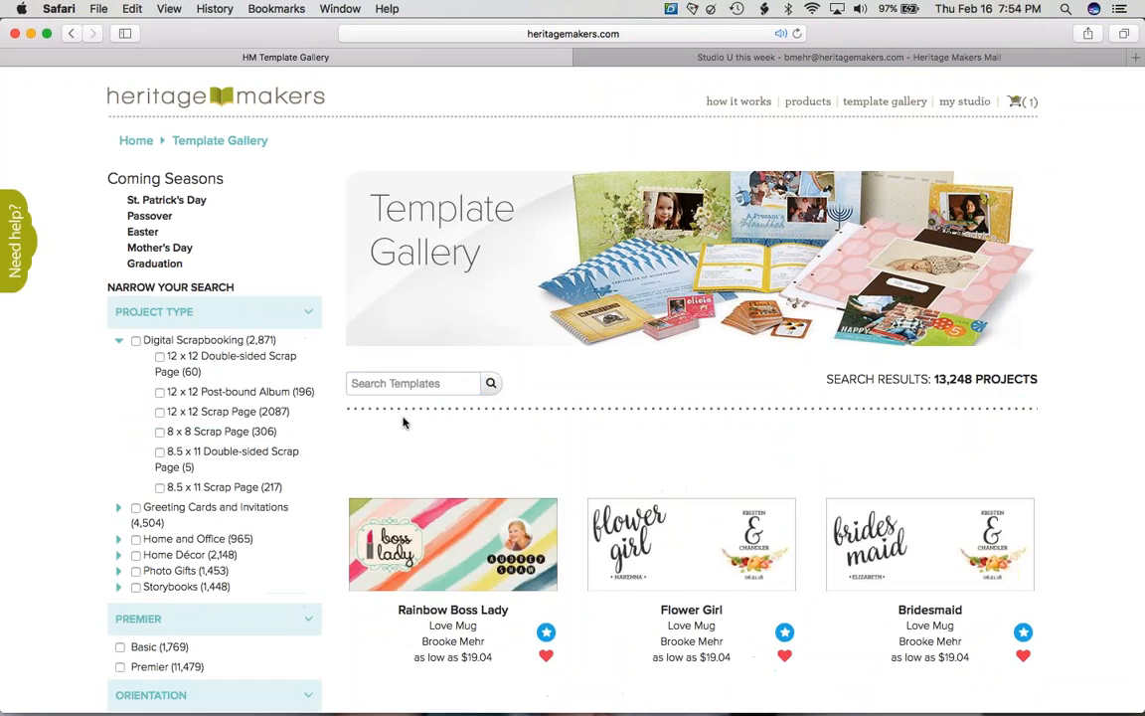
- Filter the gallery to Home and Office > Double-sided Business Cards templates
scroll(402, 422, down, 2)
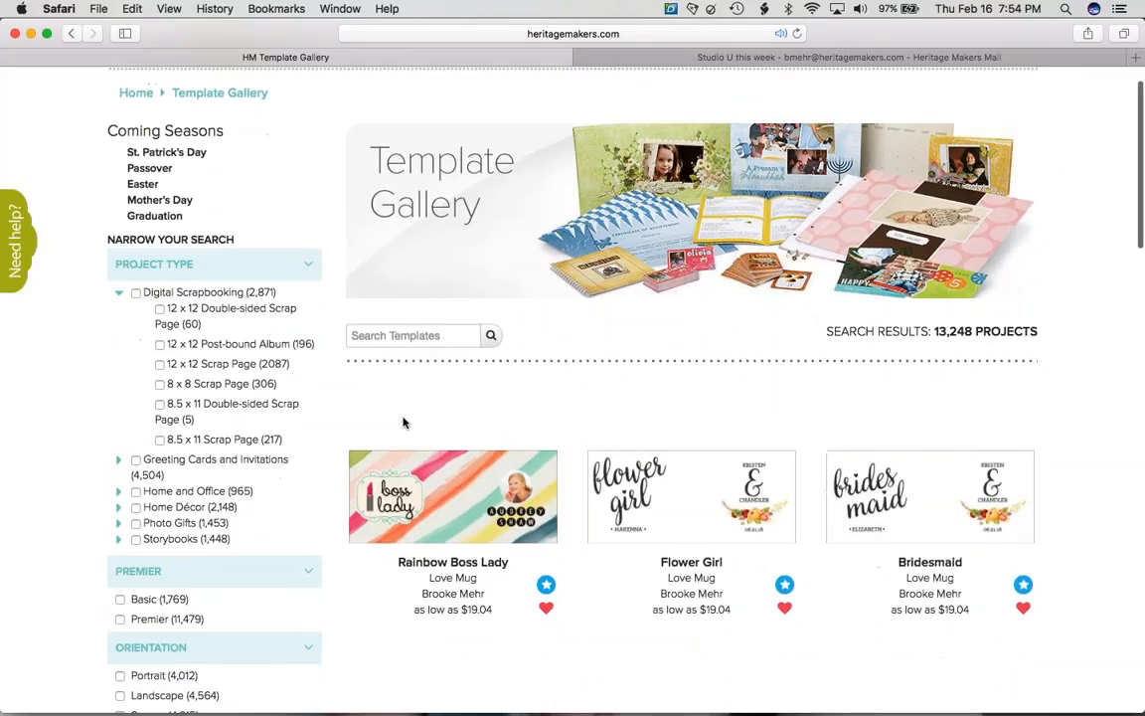
click(119, 481)
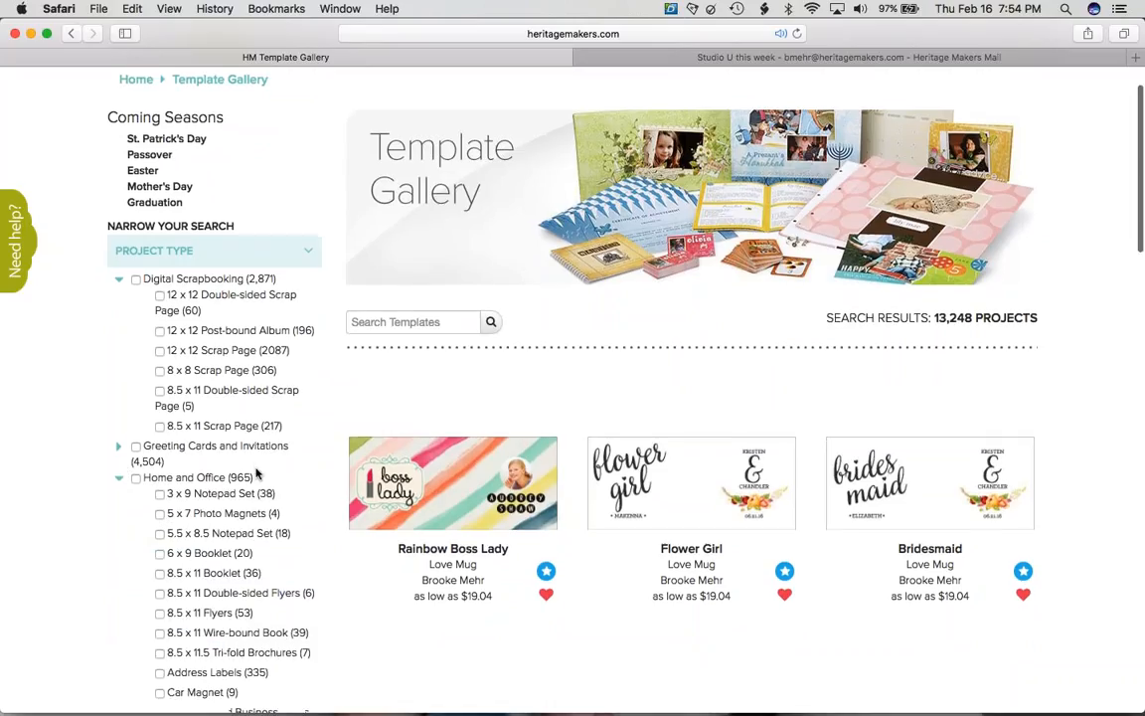
scroll(256, 474, down, 5)
click(239, 488)
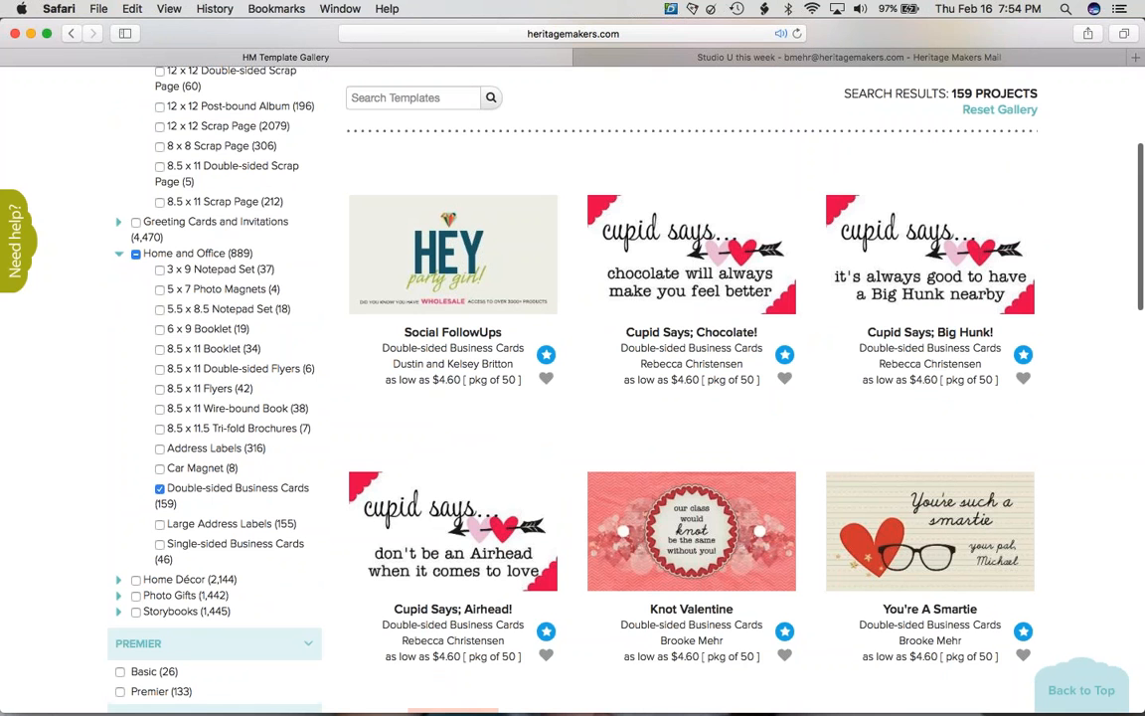
- Scroll through the business card templates, then bring the PowerPoint presentation to the front
scroll(572, 398, down, 4)
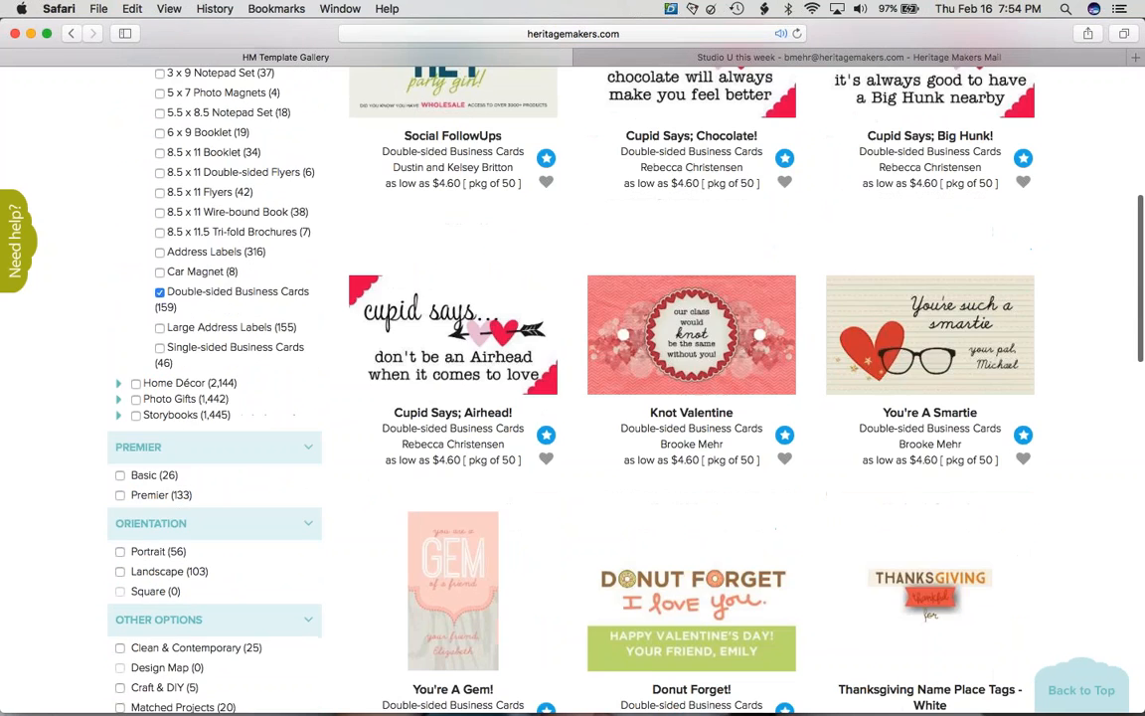
scroll(692, 398, down, 15)
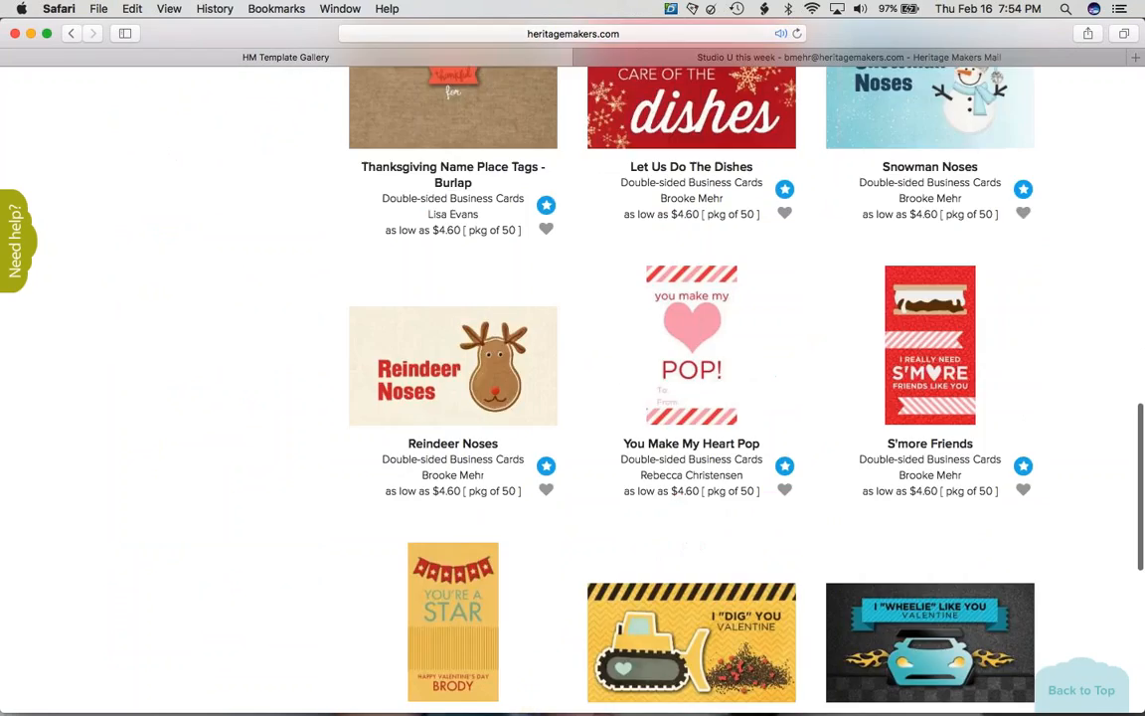
scroll(692, 398, down, 9)
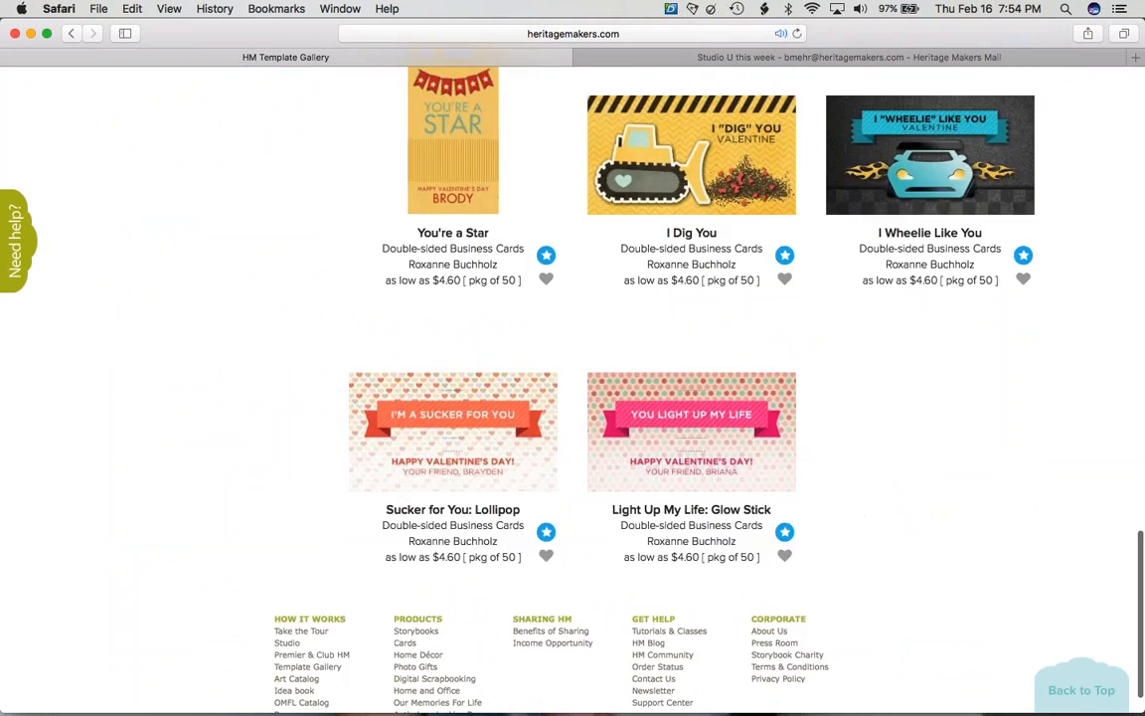
scroll(573, 397, up, 20)
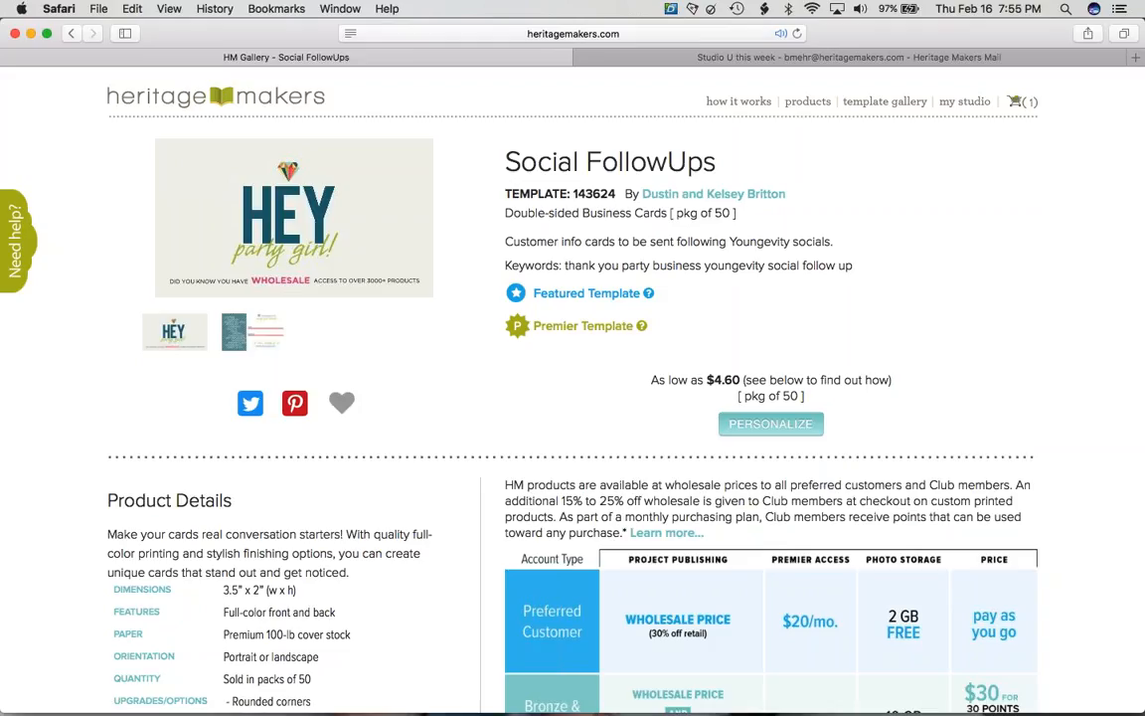
mouse_move(1100, 712)
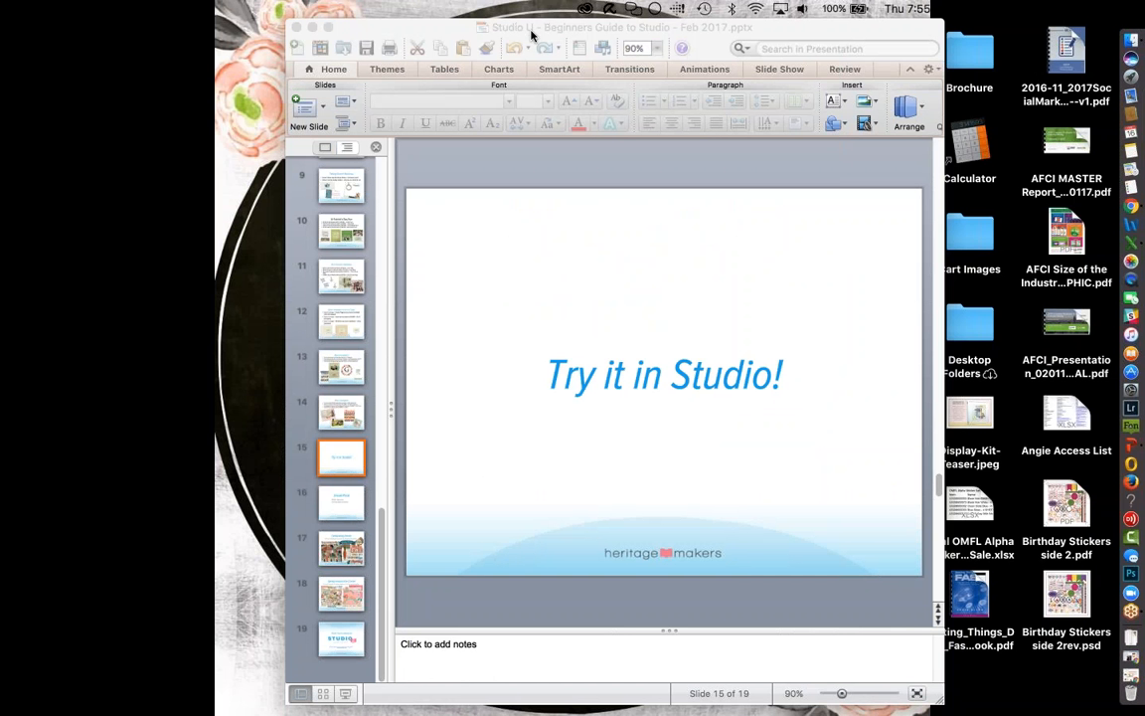
click(532, 35)
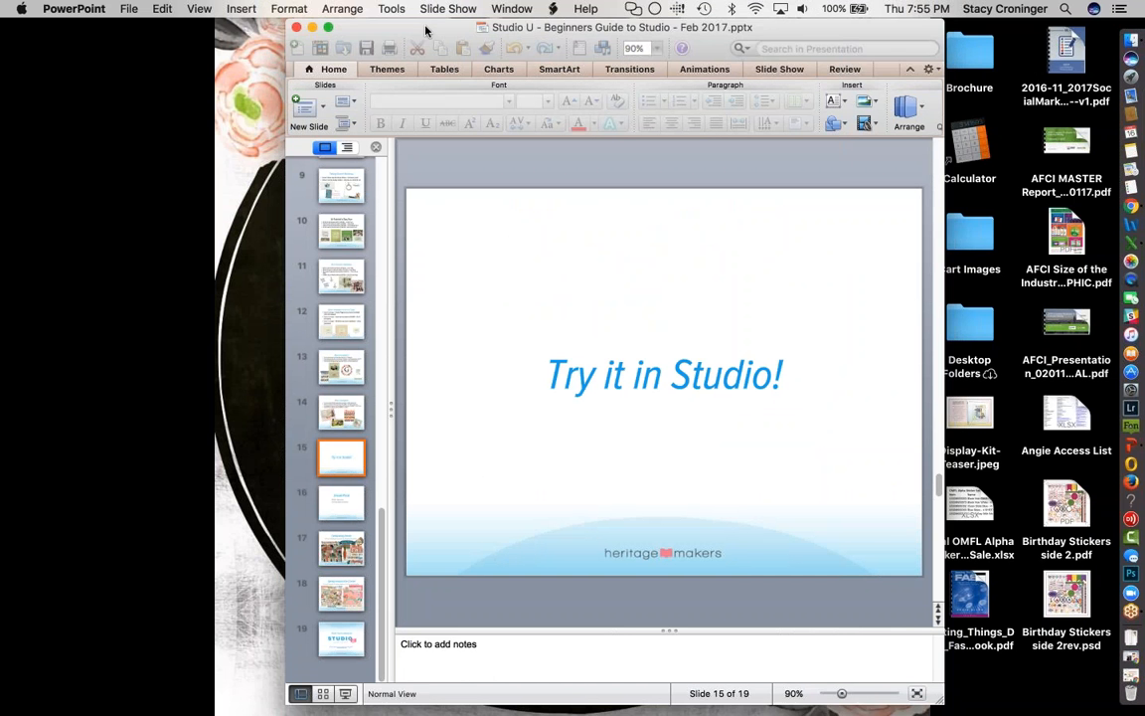
- Run the slide show from 'Try it in Studio!', advancing past 'Sneak Peek' to 'Celebrating Easter'
drag(532, 35, 330, 34)
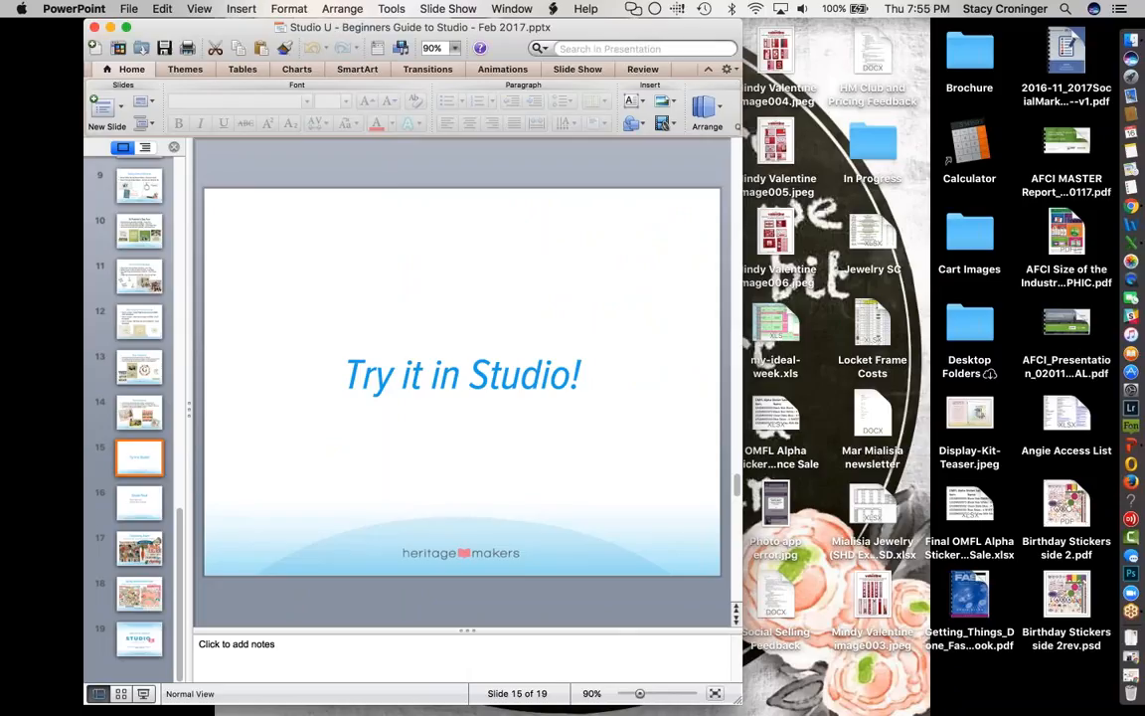
click(143, 693)
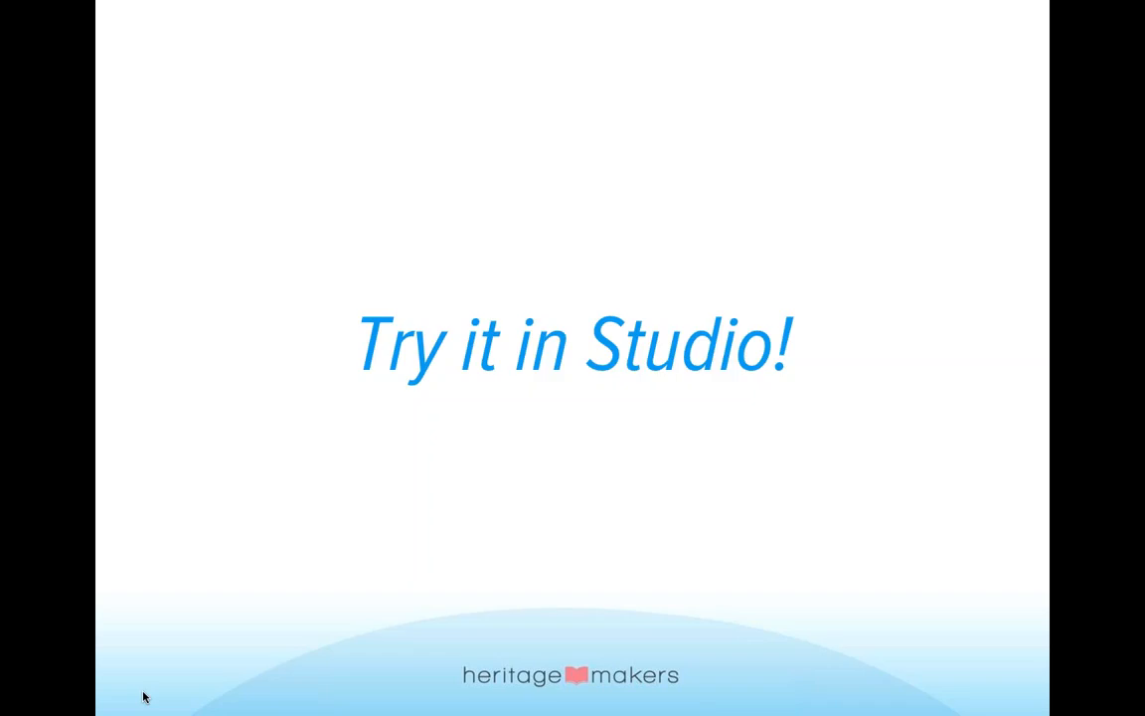
click(167, 598)
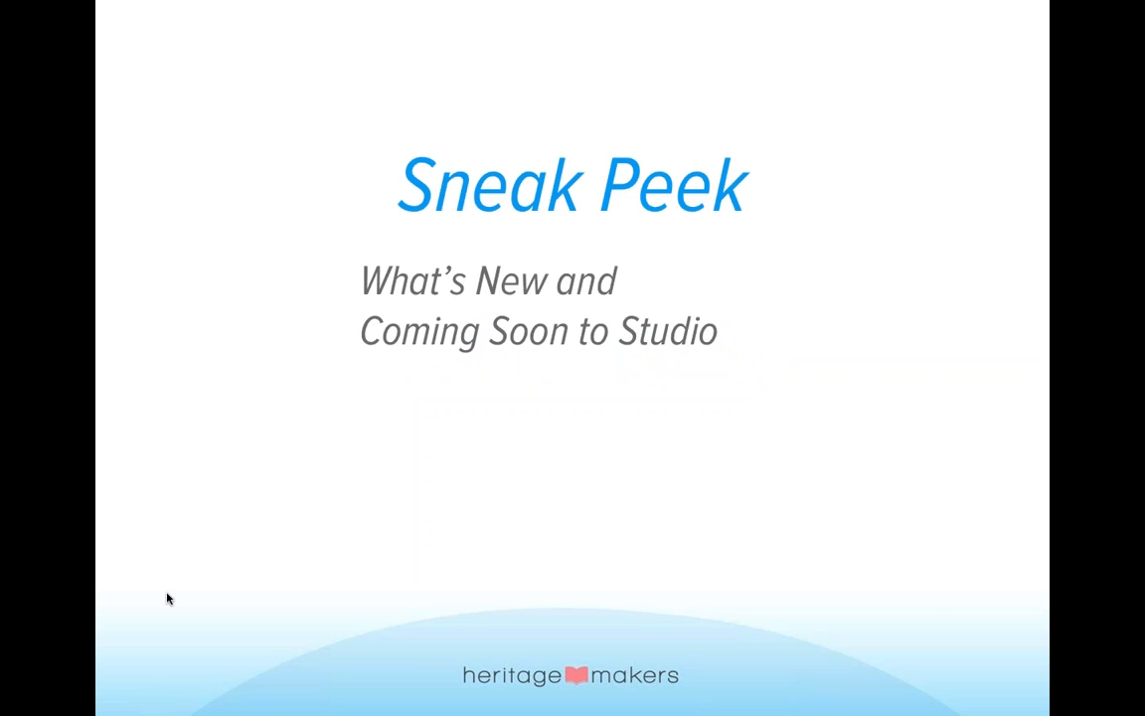
click(167, 598)
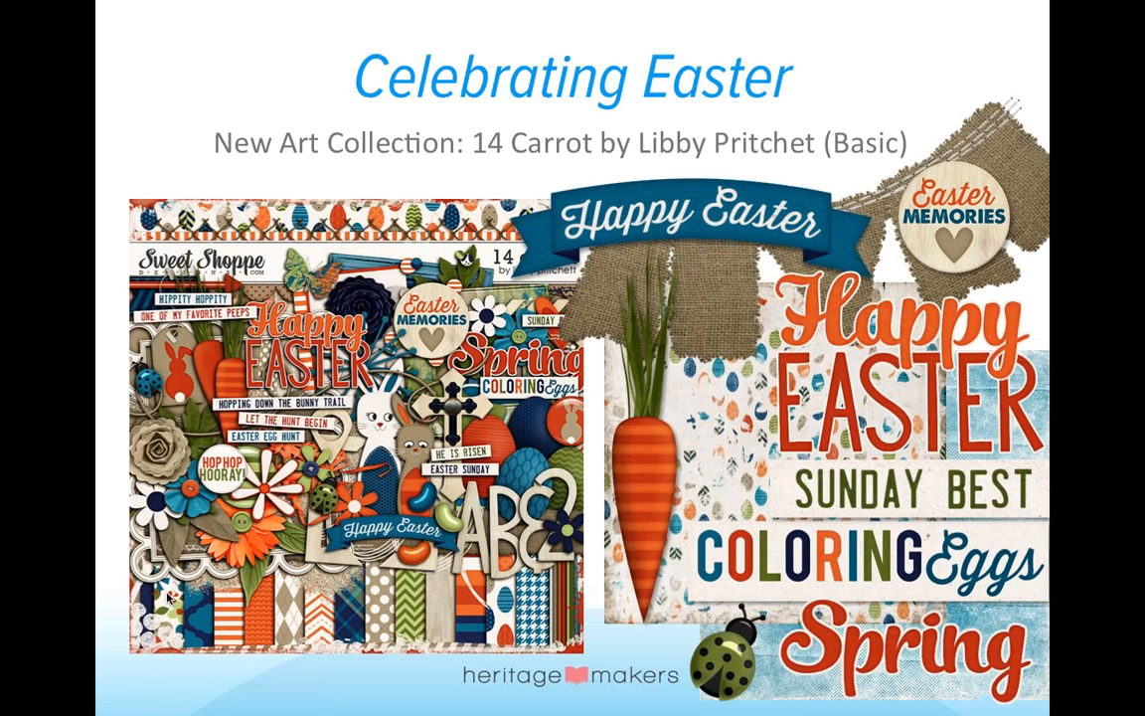